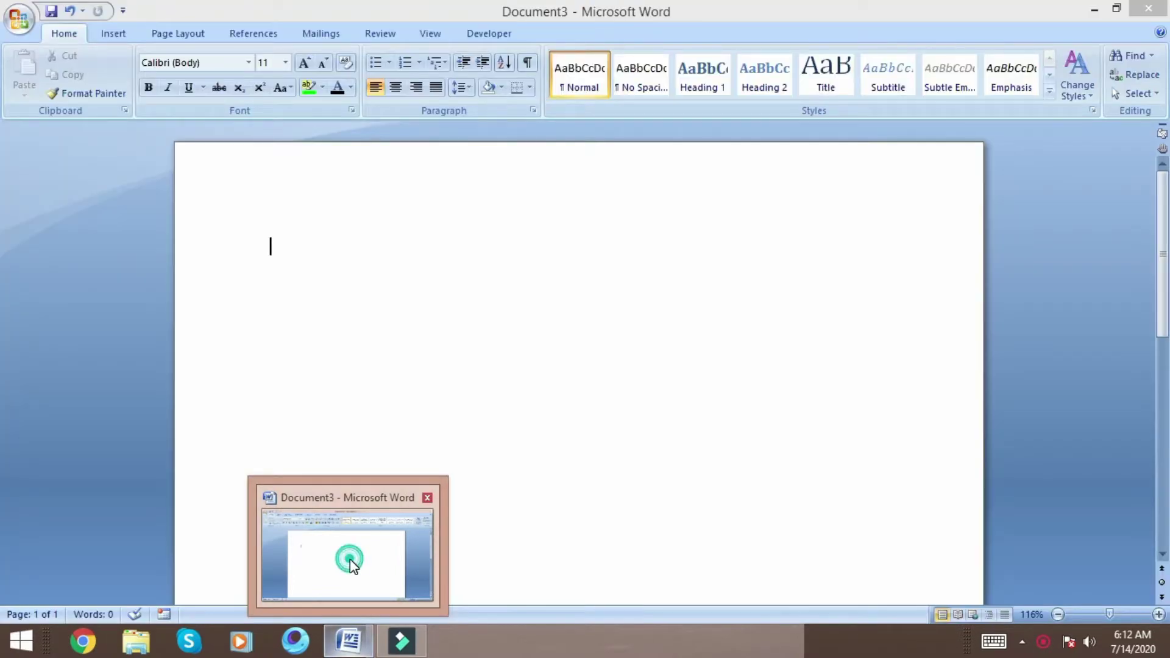
Bring the blank Document3 window to the front from the taskbar.
left_click(351, 564)
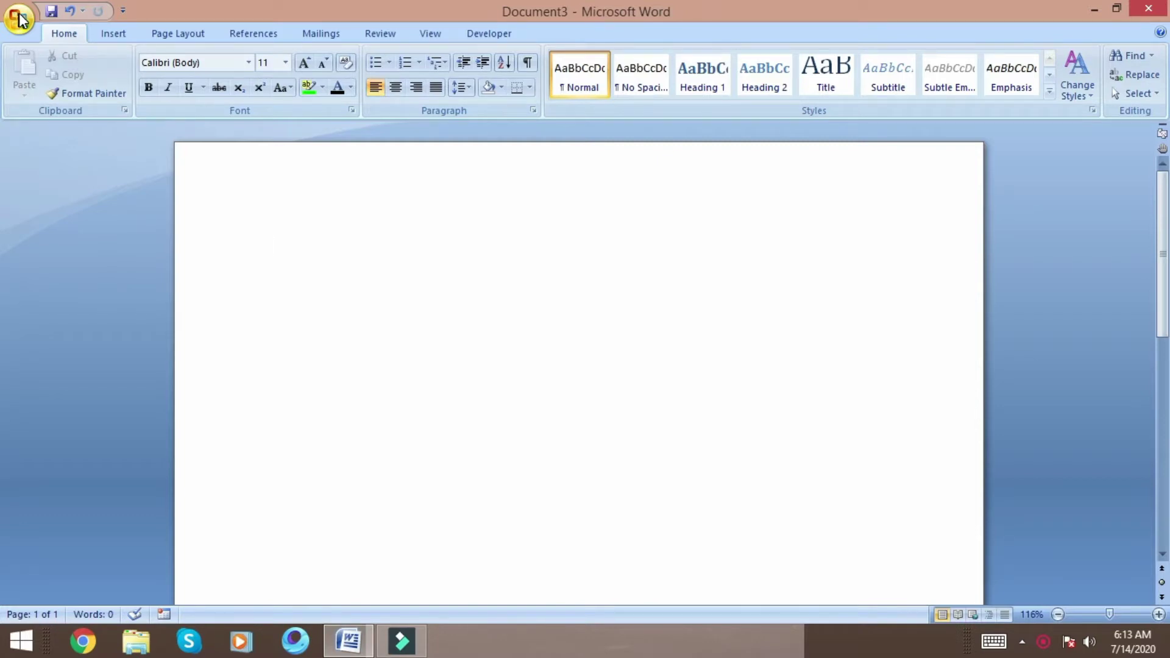
Create a new document from the Blank document template, opening Document4.
left_click(21, 18)
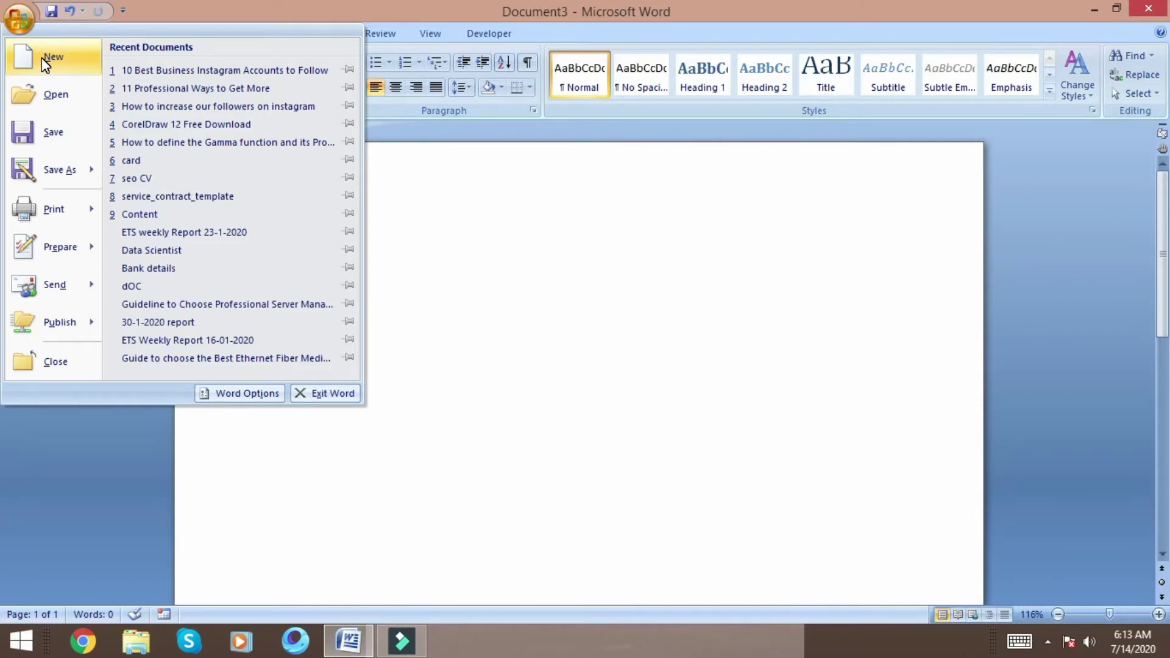
left_click(44, 61)
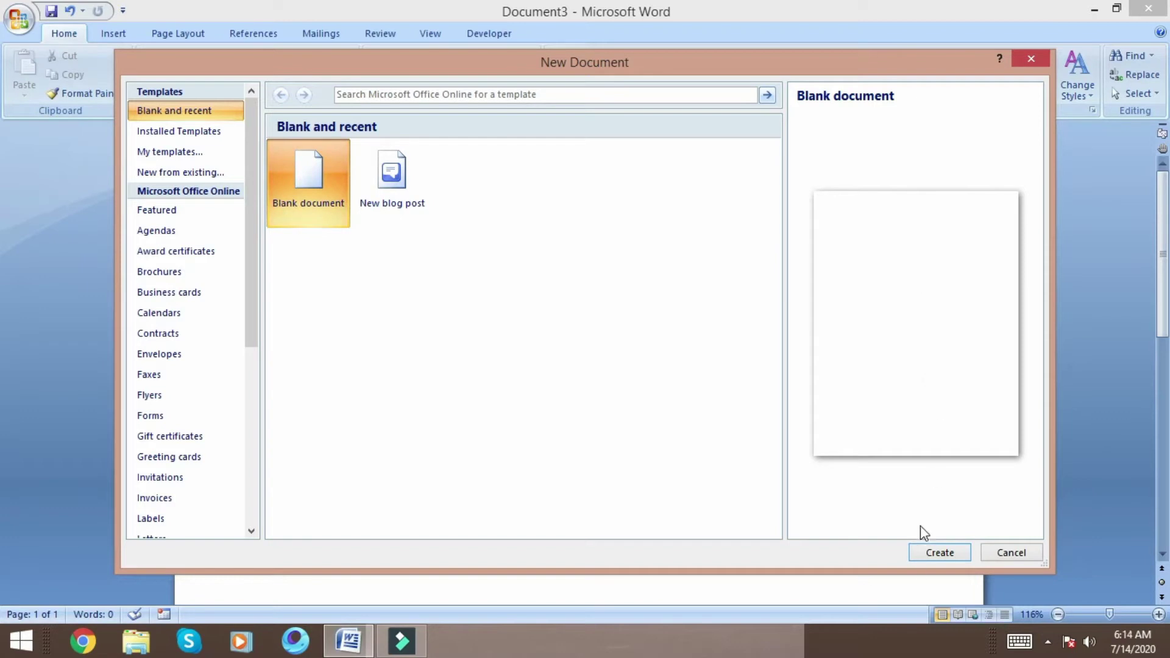
left_click(941, 553)
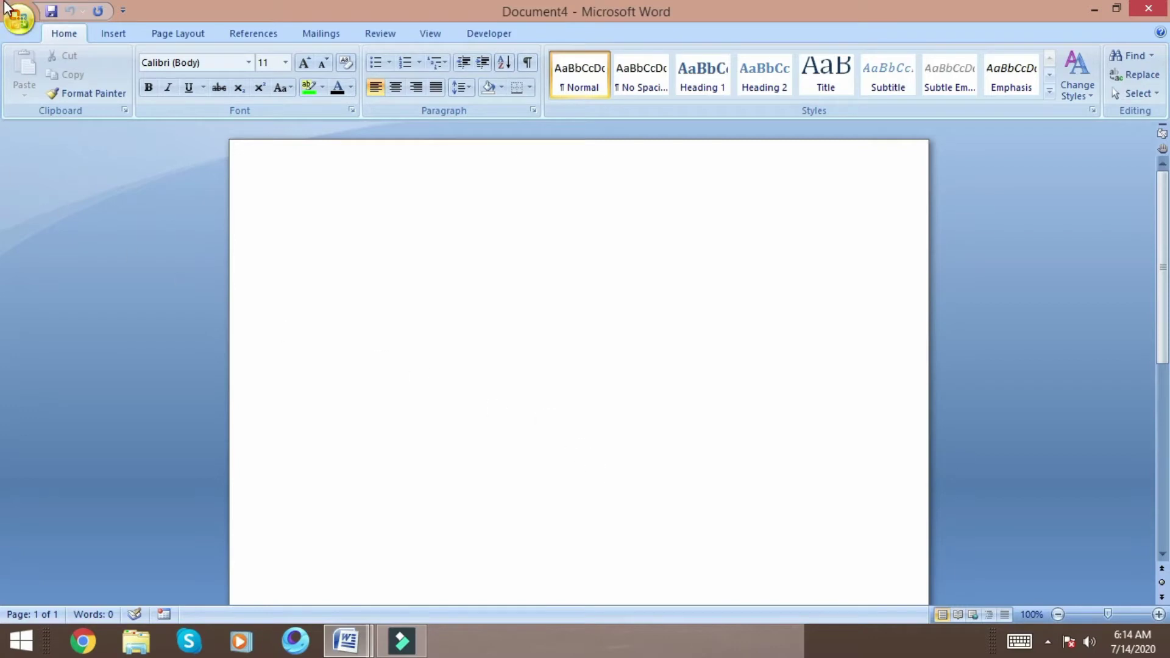
Open the Office menu for Document4, showing the recent documents list.
left_click(20, 18)
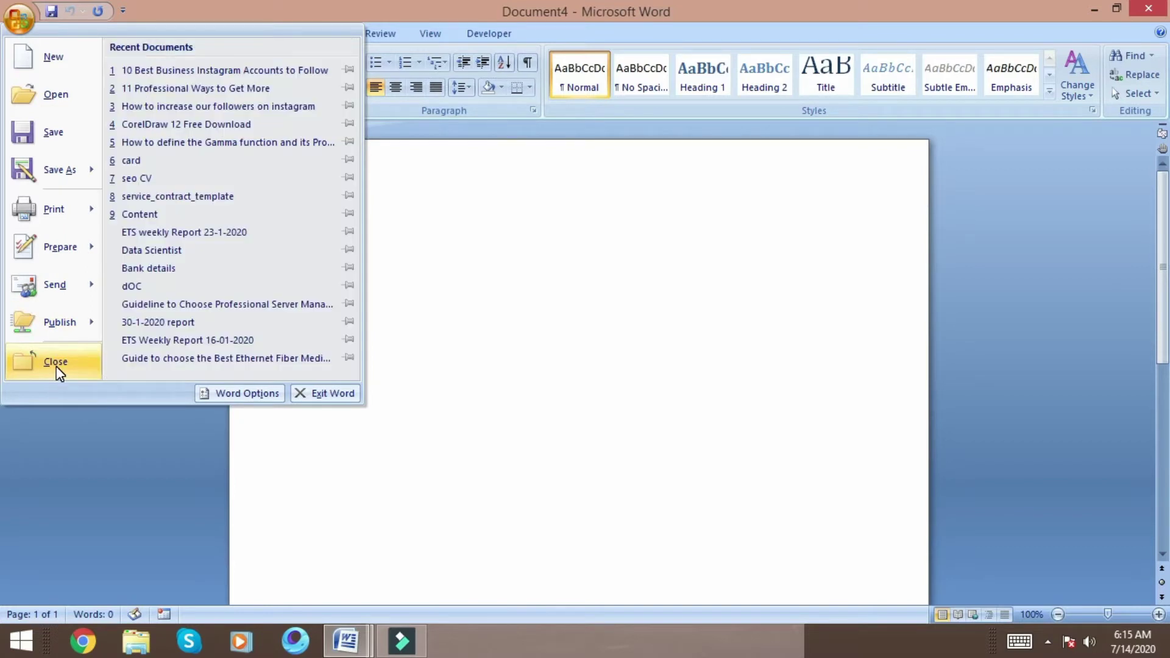
Close the empty Document4 so Word returns to blank Document3.
left_click(56, 361)
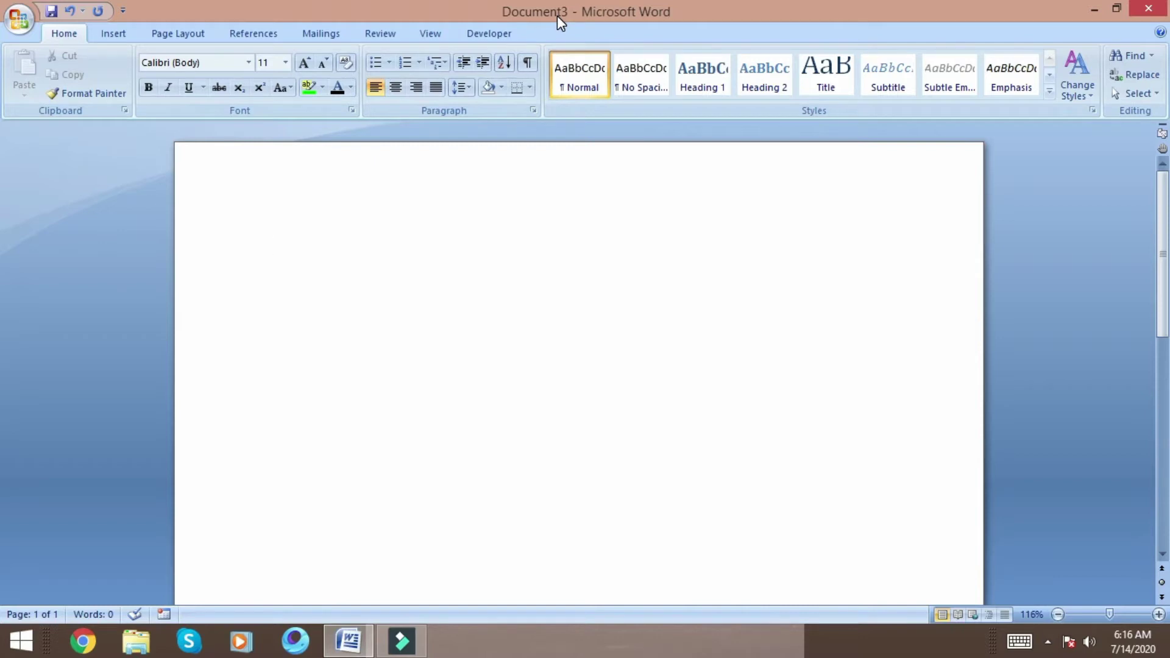
Save the blank document to the Desktop as 'Musgoi Academy', replacing the Doc3 name.
left_click(18, 19)
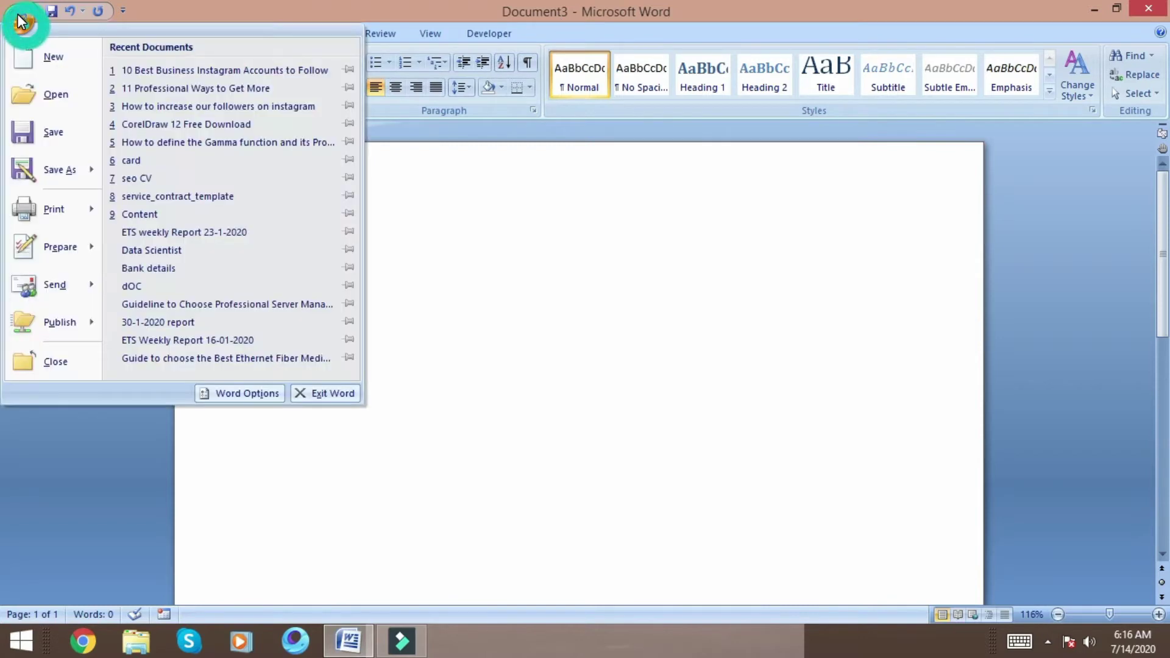
left_click(39, 137)
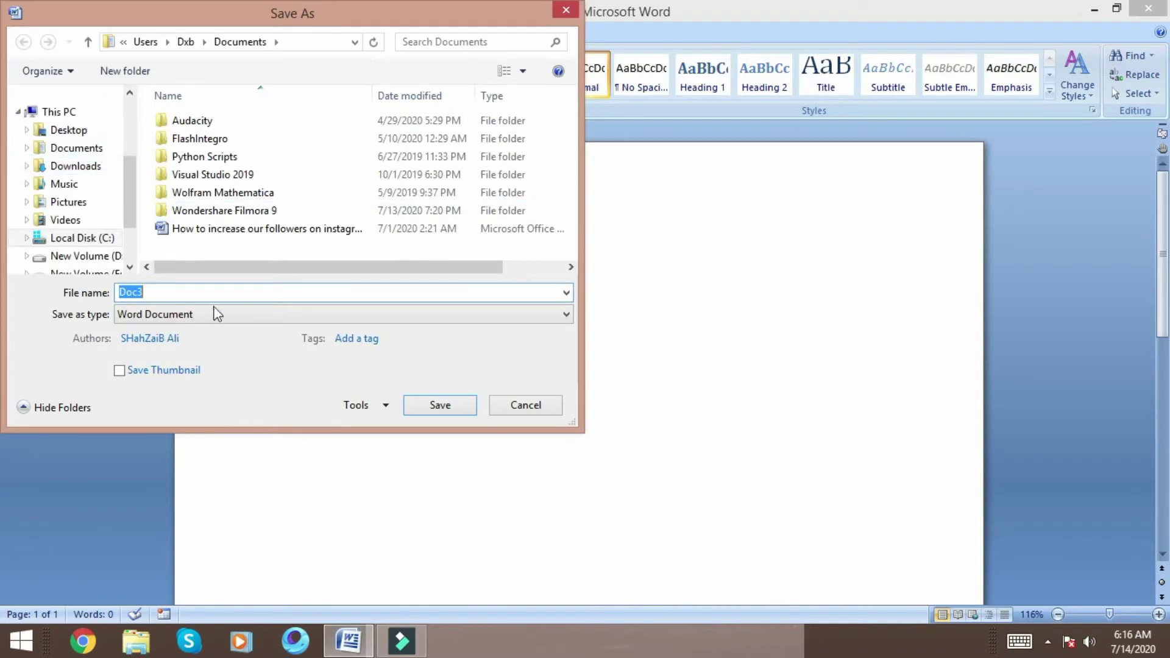
left_click(77, 130)
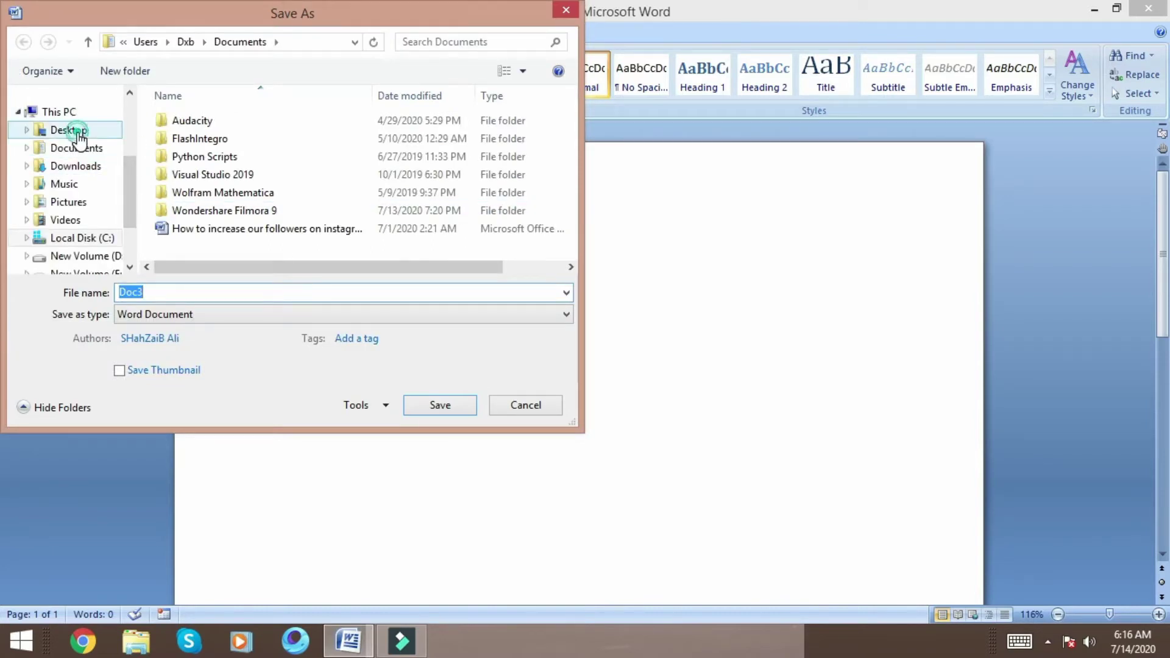
left_click(158, 290)
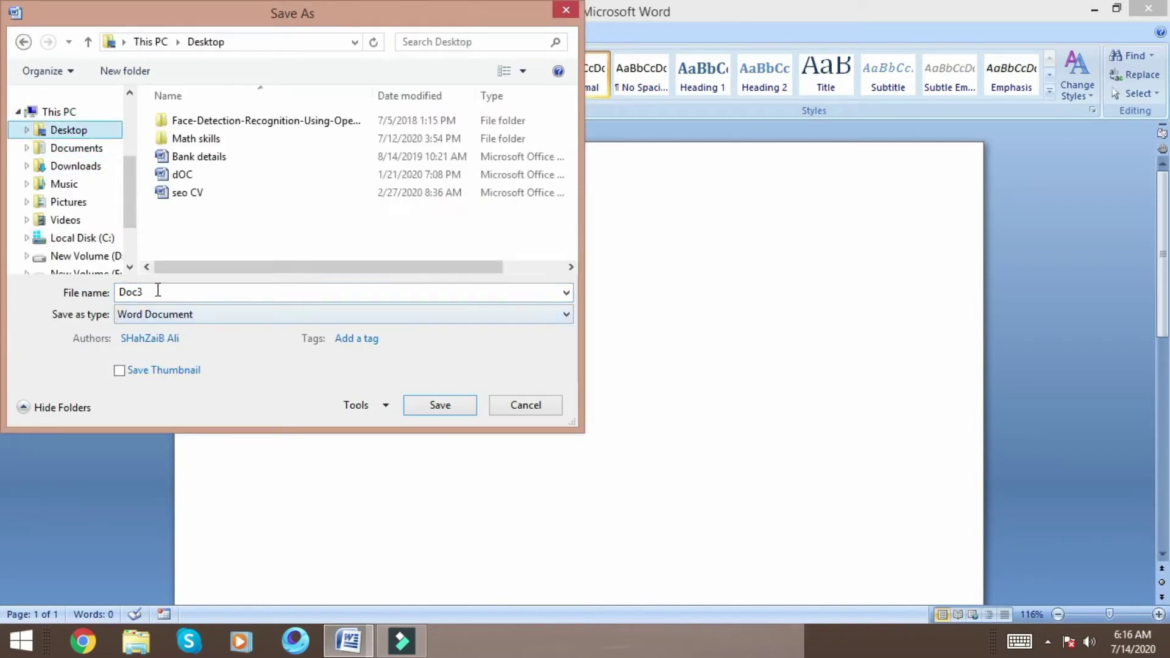
double_click(158, 290)
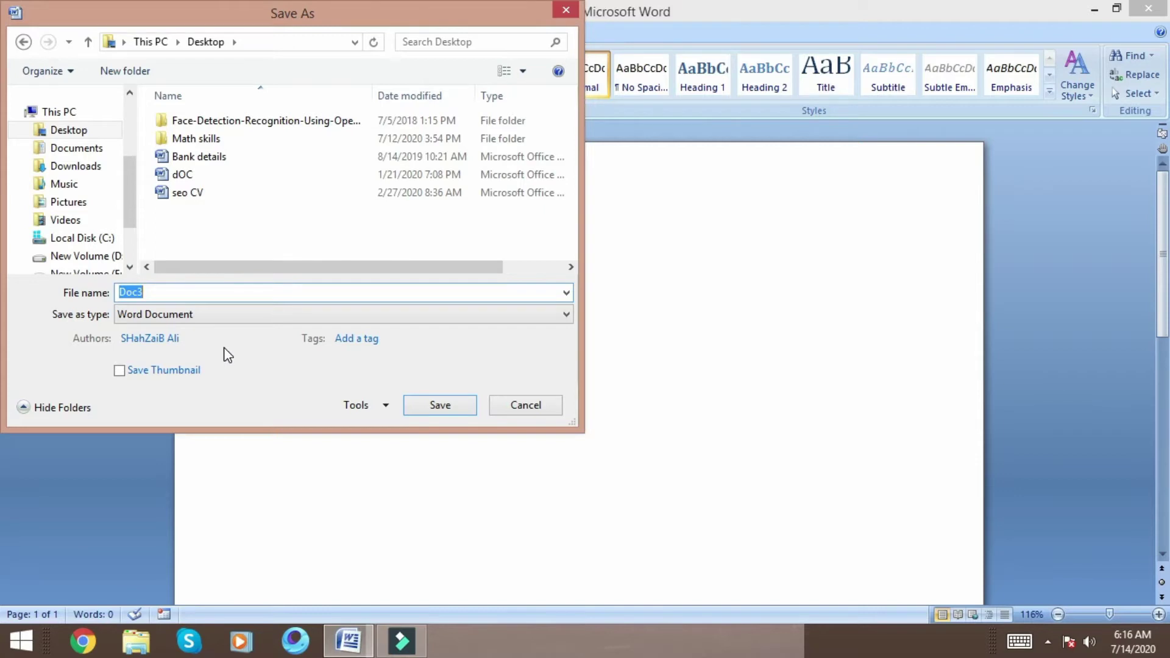
type("M")
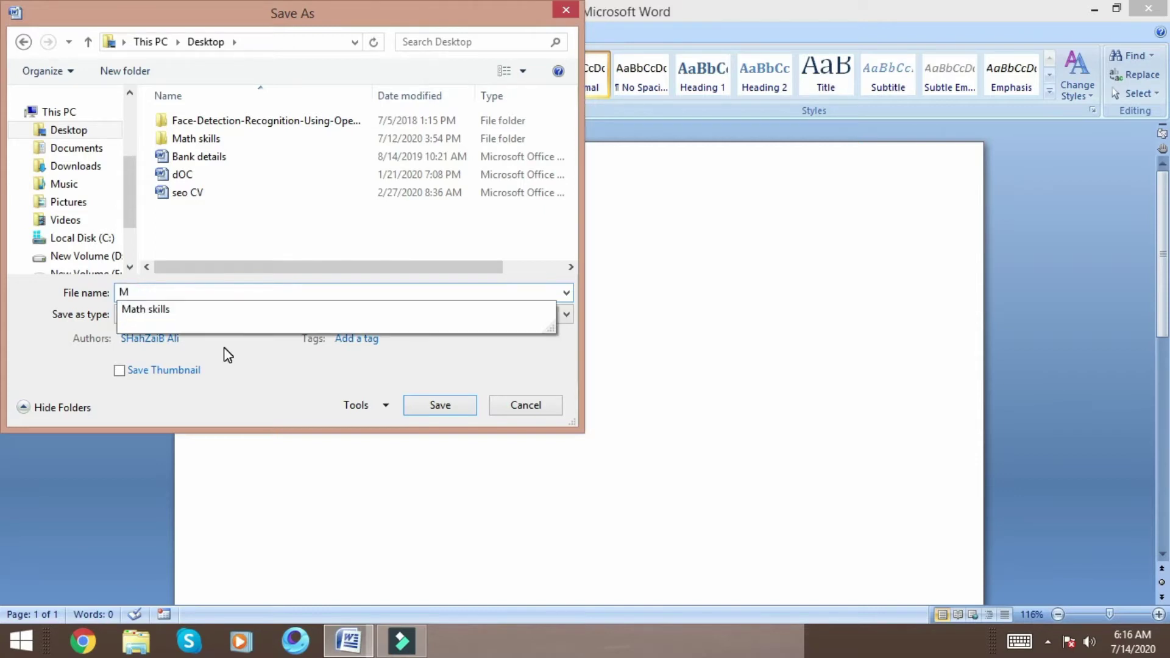
type("u")
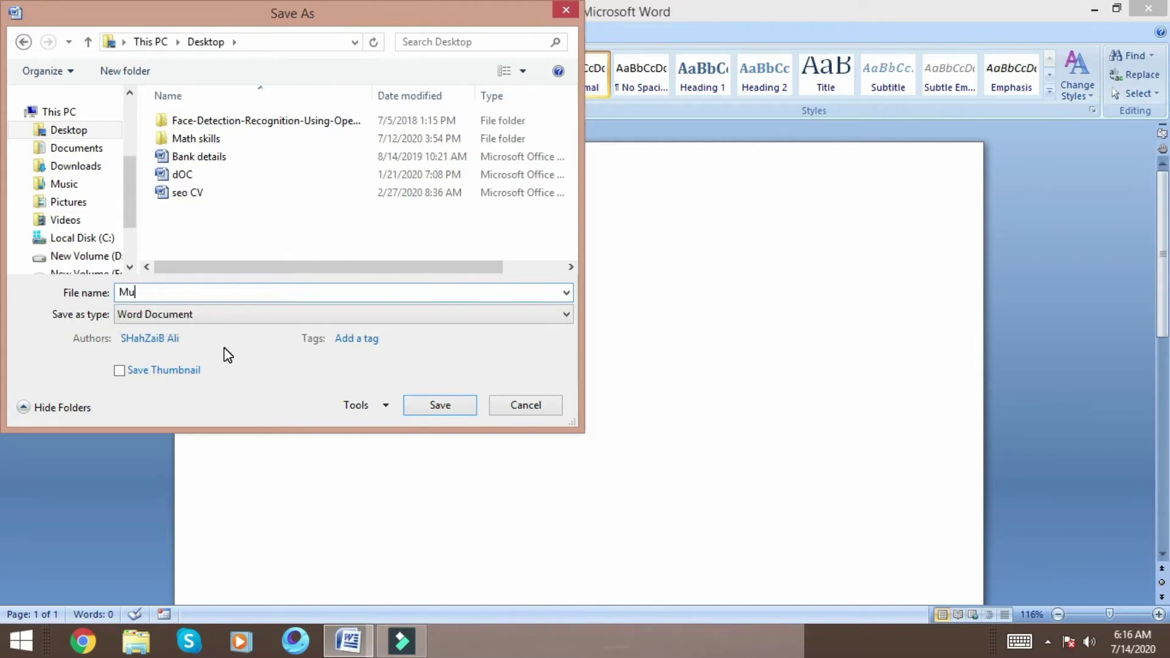
type("sg")
type("oi ")
type("A")
type("cad")
type("emy")
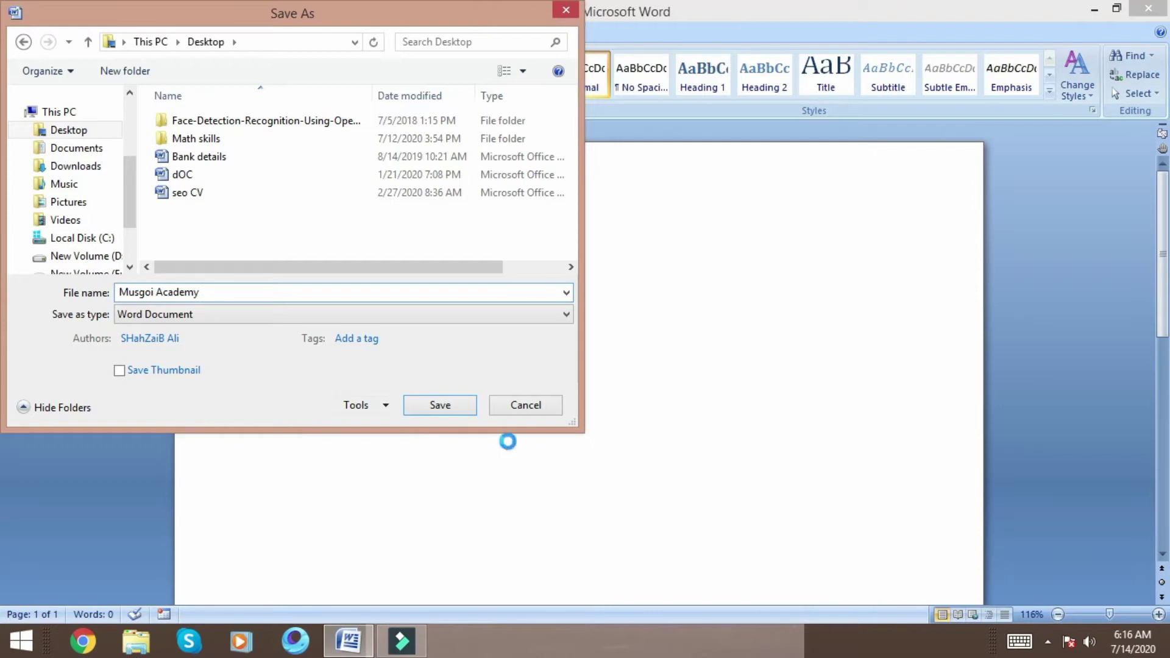
left_click(440, 409)
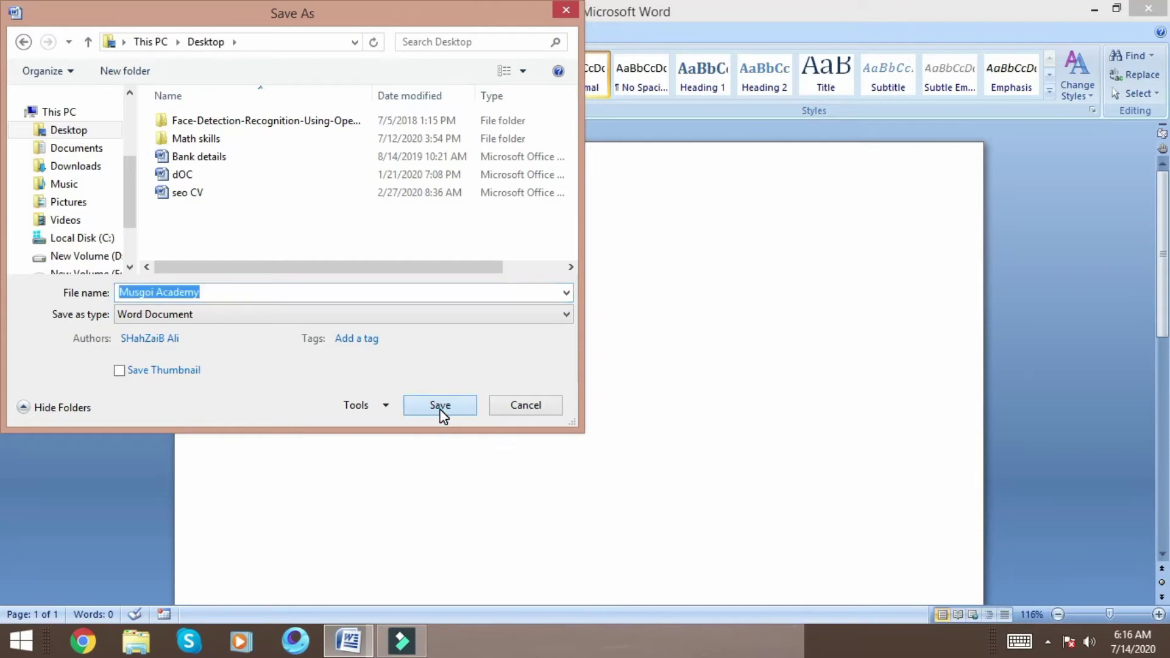
left_click(440, 409)
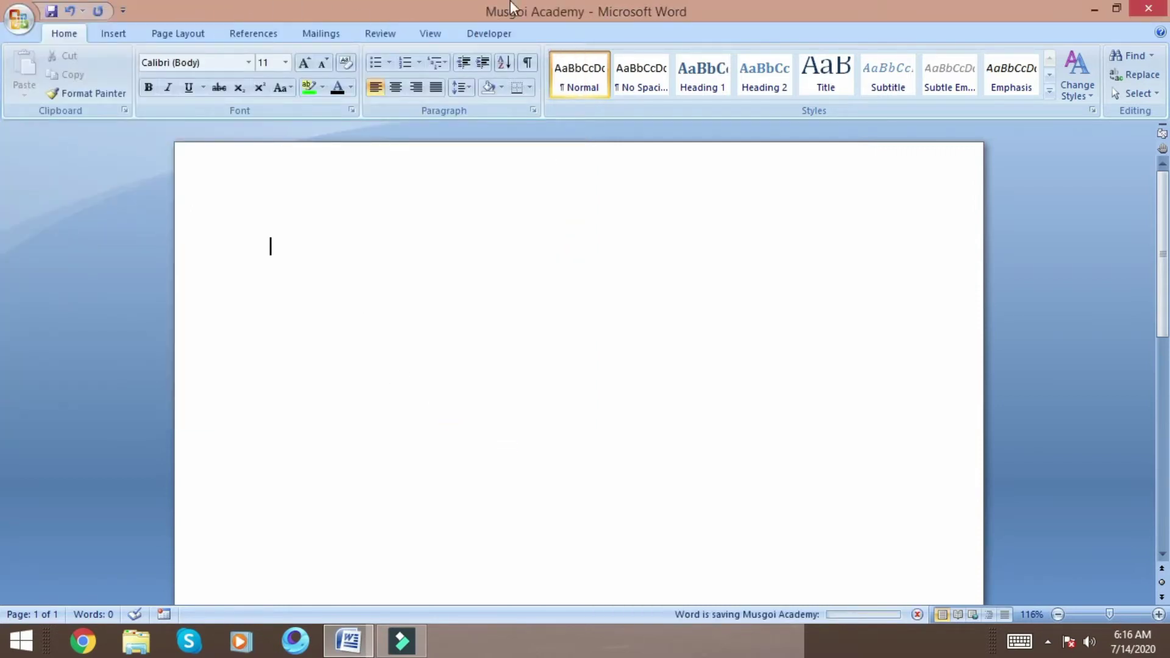
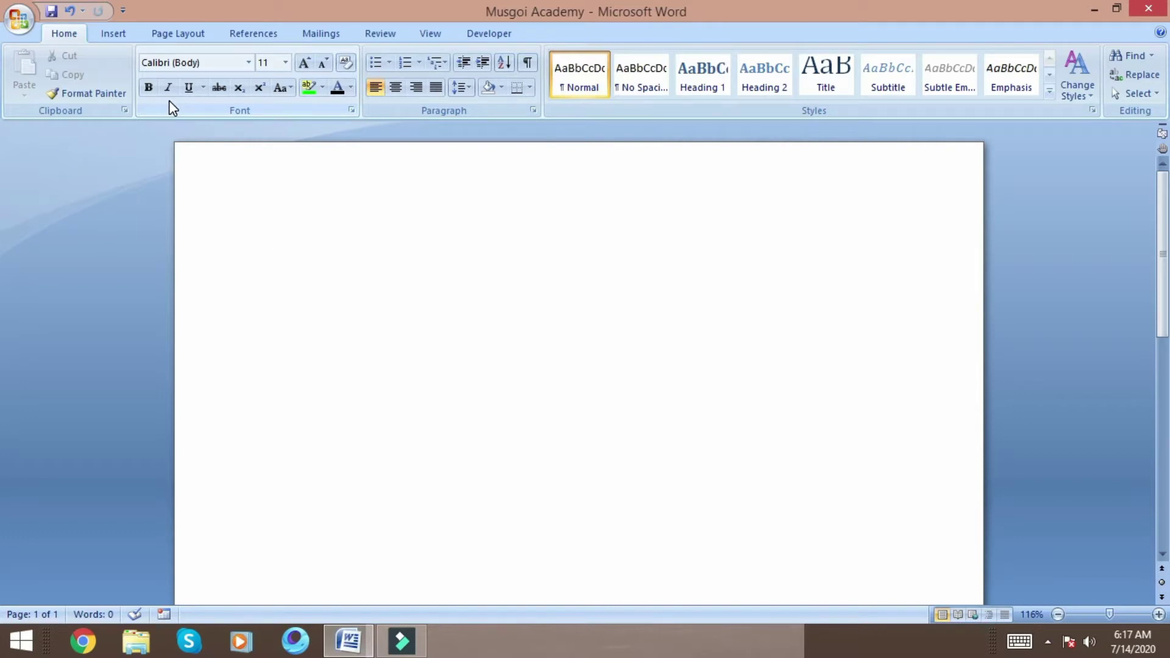
Browse the Insert, Layout and References ribbons, then type 'Musgoi Academy' on the first line.
left_click(111, 36)
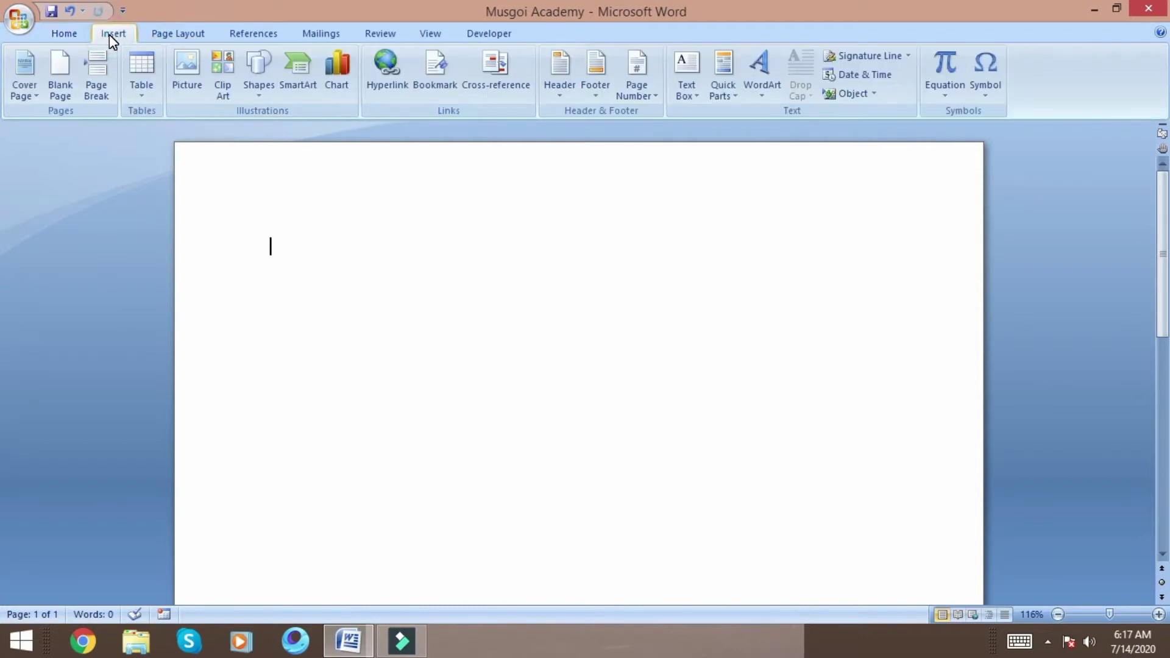
left_click(178, 34)
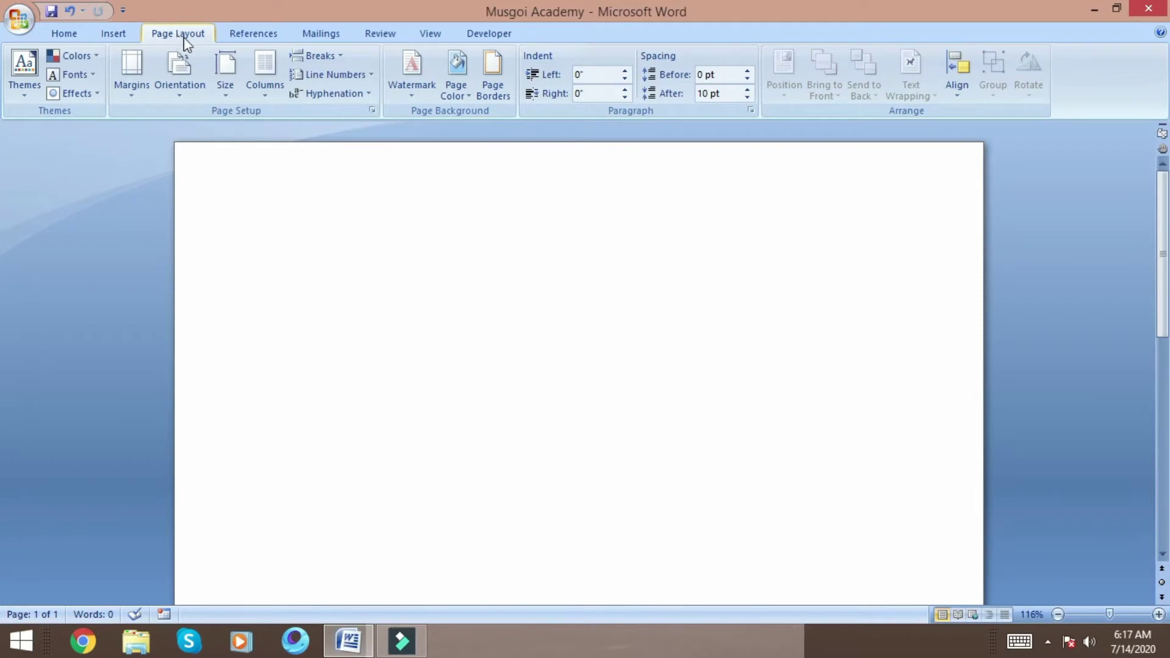
left_click(257, 38)
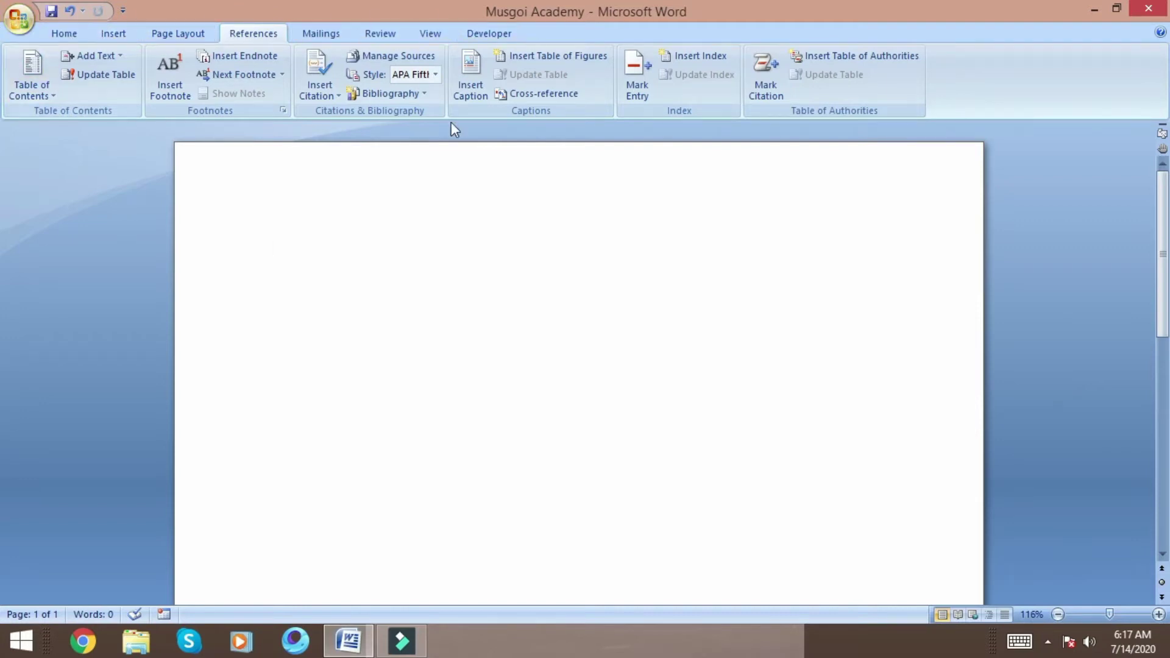
left_click(64, 35)
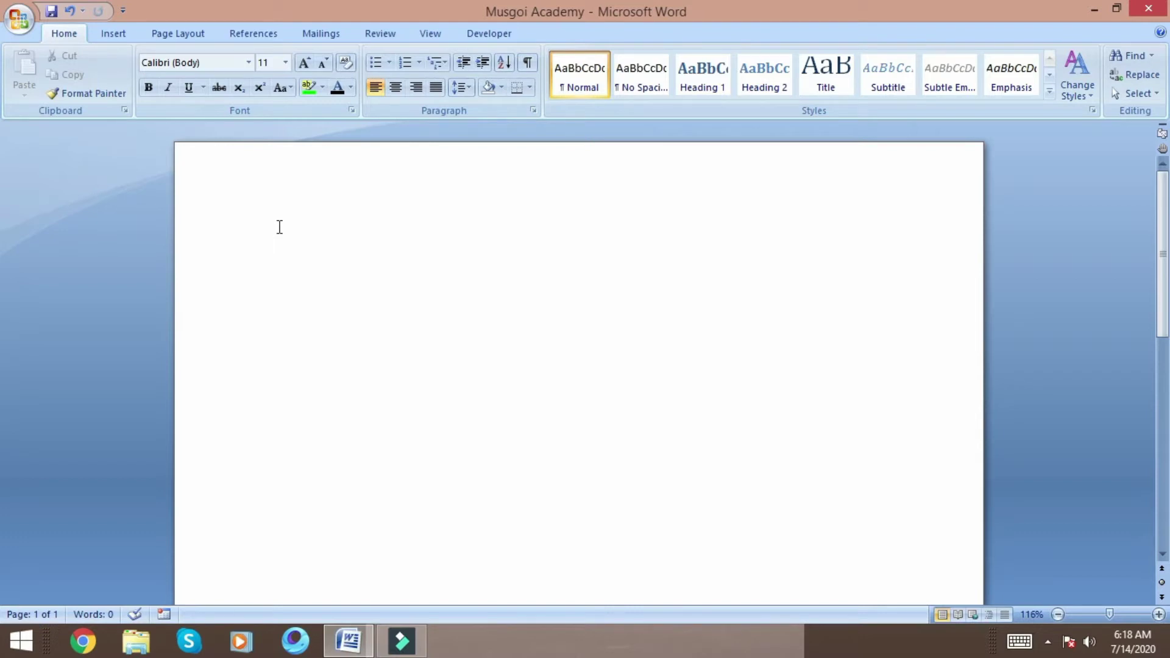
type("M")
type("us")
type("goi")
type(" A")
type("ca")
type("dem")
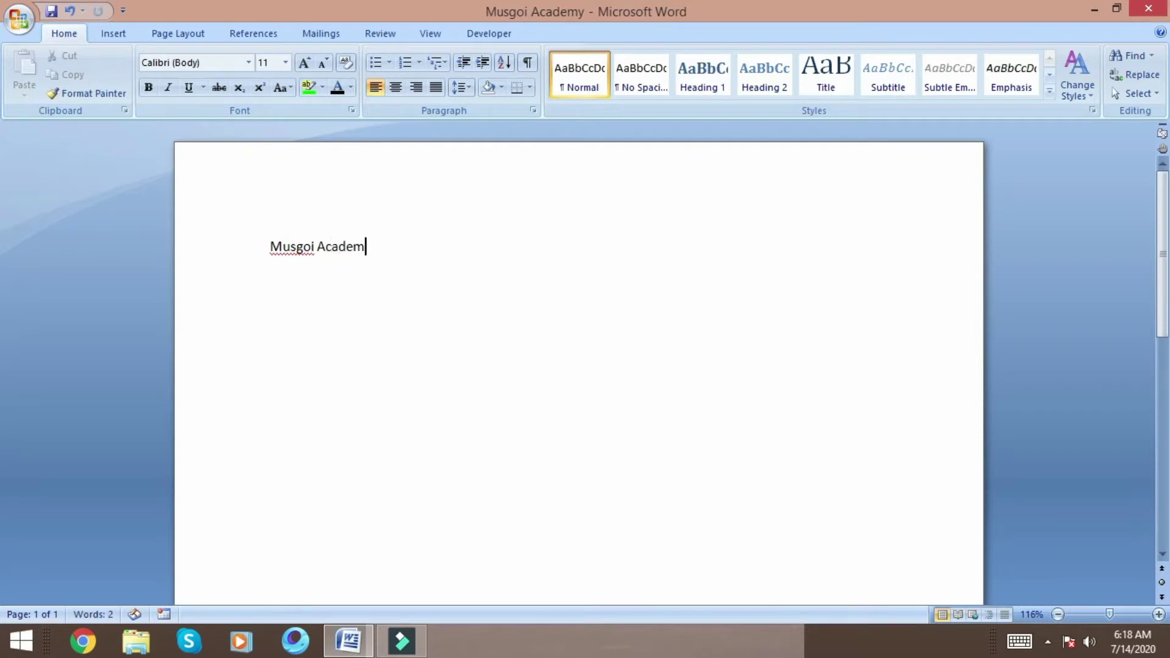
type("y")
Select the full 'Musgoi Academy' text on the first line.
left_click(268, 248)
left_click(270, 249)
left_click_drag(270, 249, 384, 254)
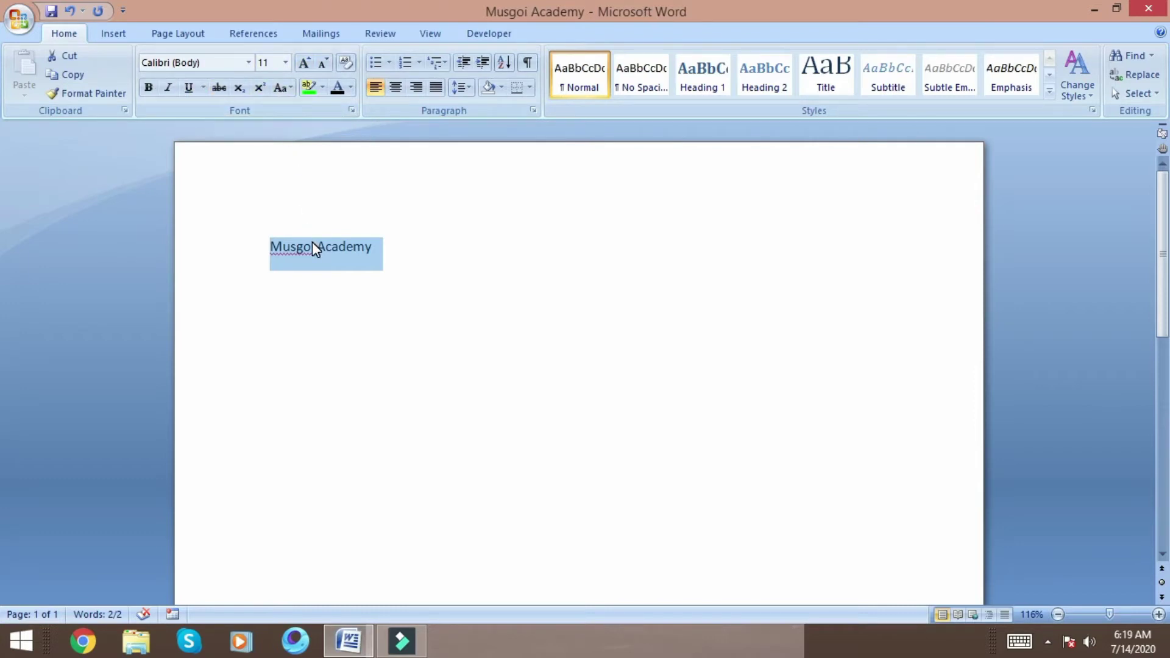
Set the selected 'Musgoi Academy' text to font size 36.
left_click(285, 63)
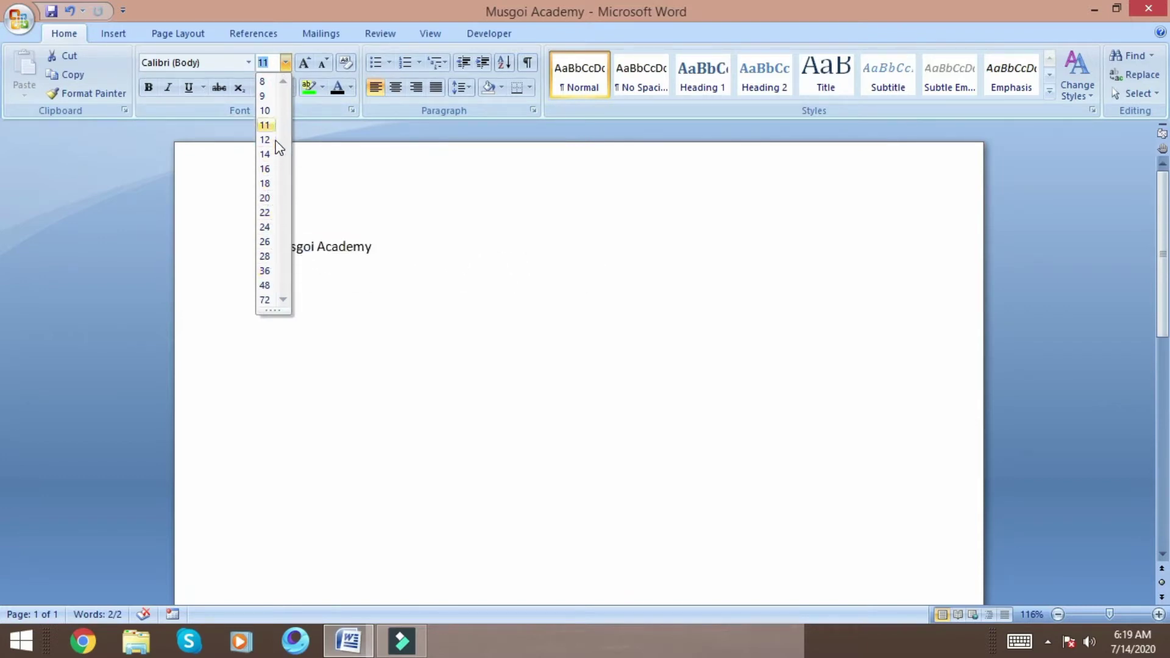
left_click(263, 268)
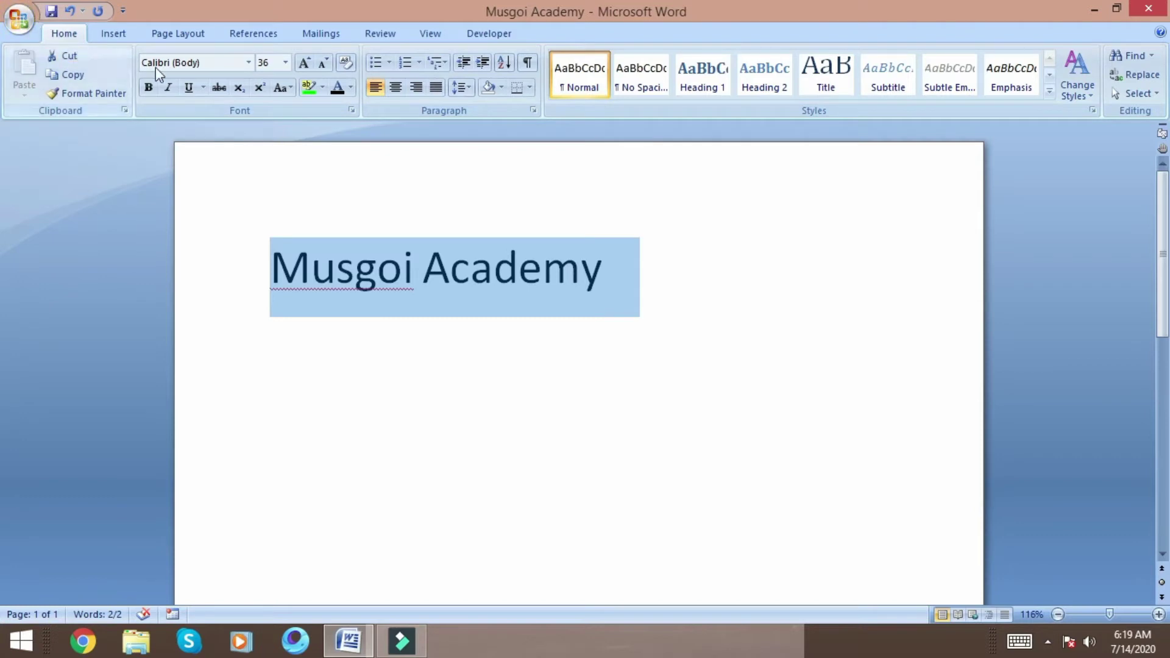
Show the font name list for the 36 pt 'Musgoi Academy' text.
left_click(248, 64)
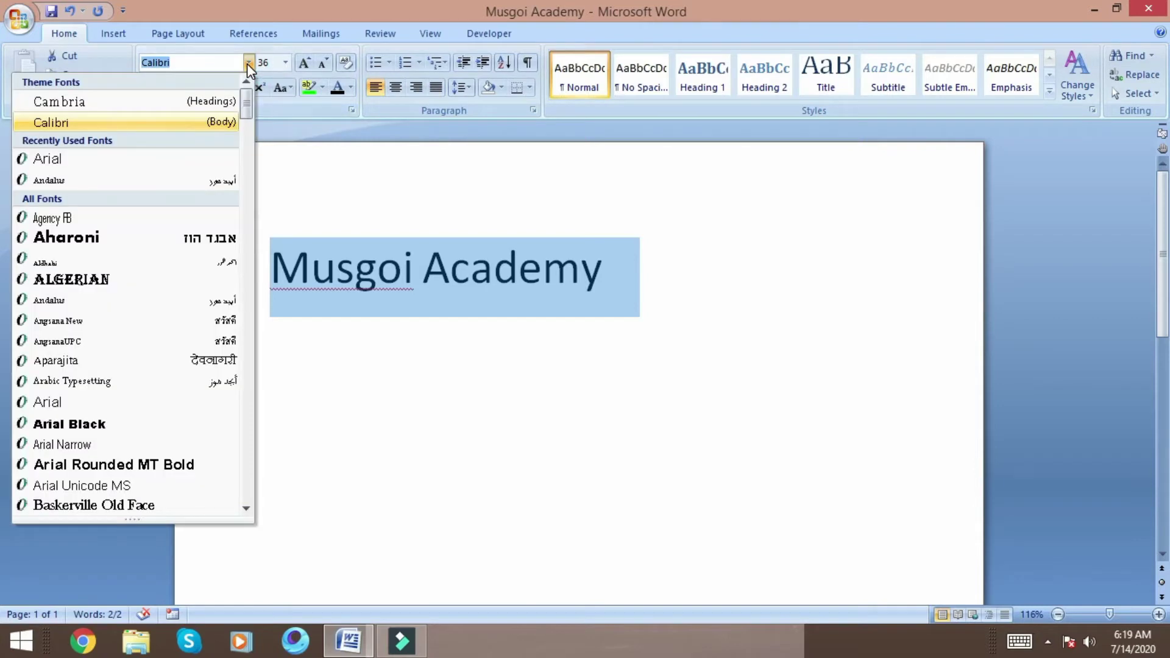
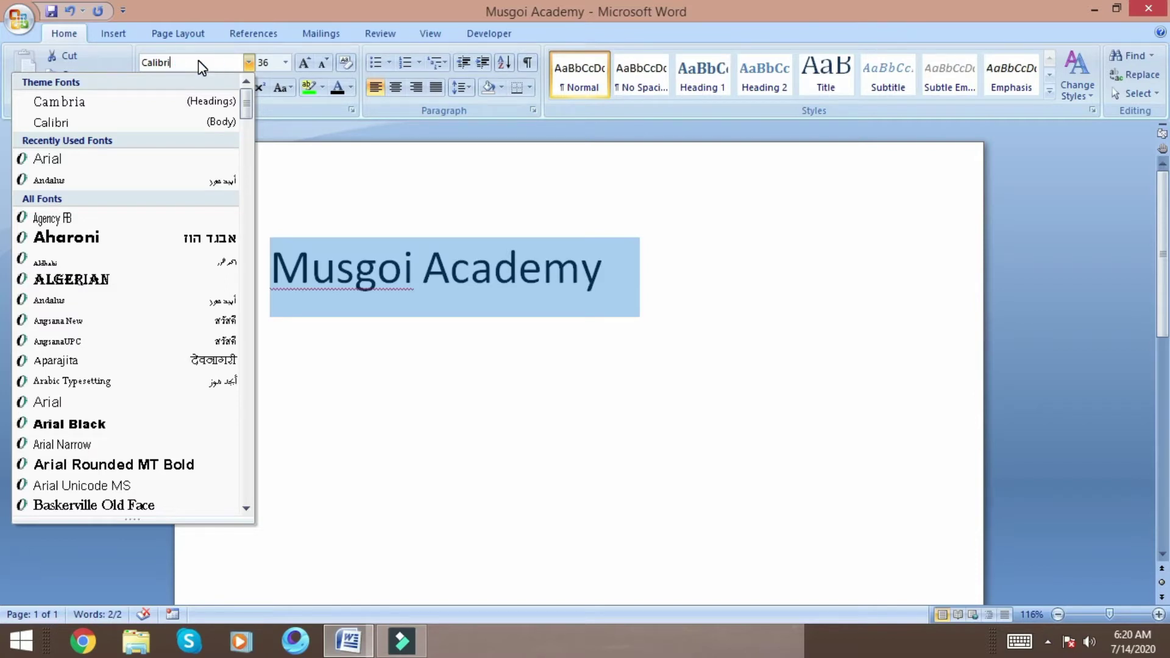
Set the word 'Musgoi' in the heading to Times New Roman by typing 'times' in the Font name box.
left_click(180, 68)
type("ti")
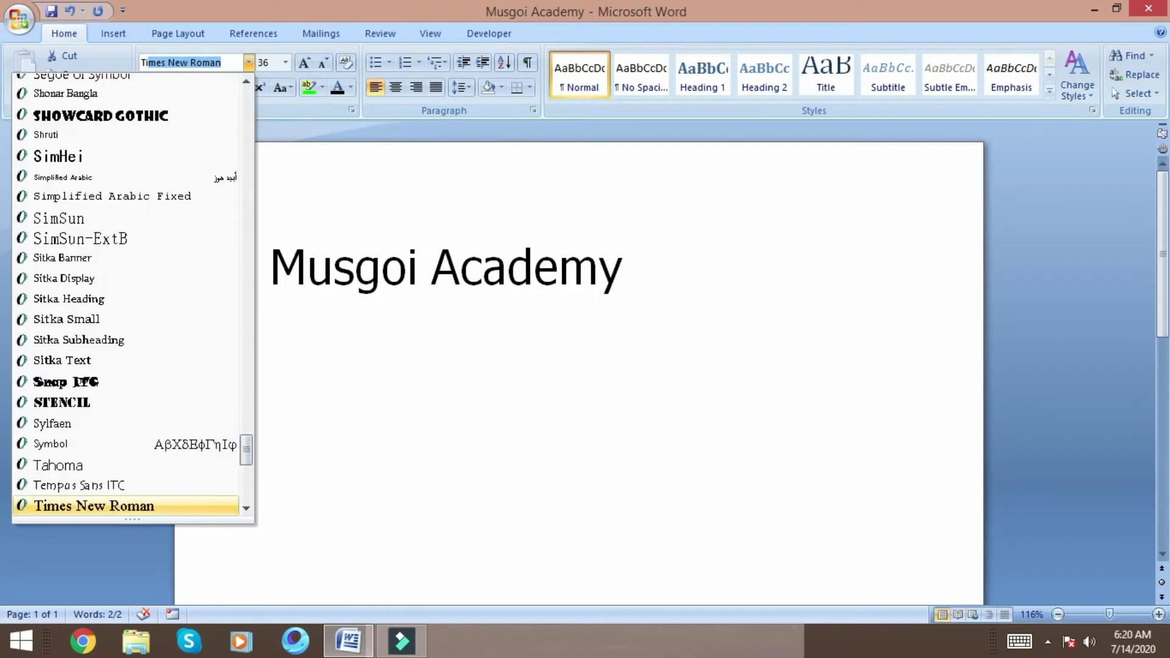
type("ma")
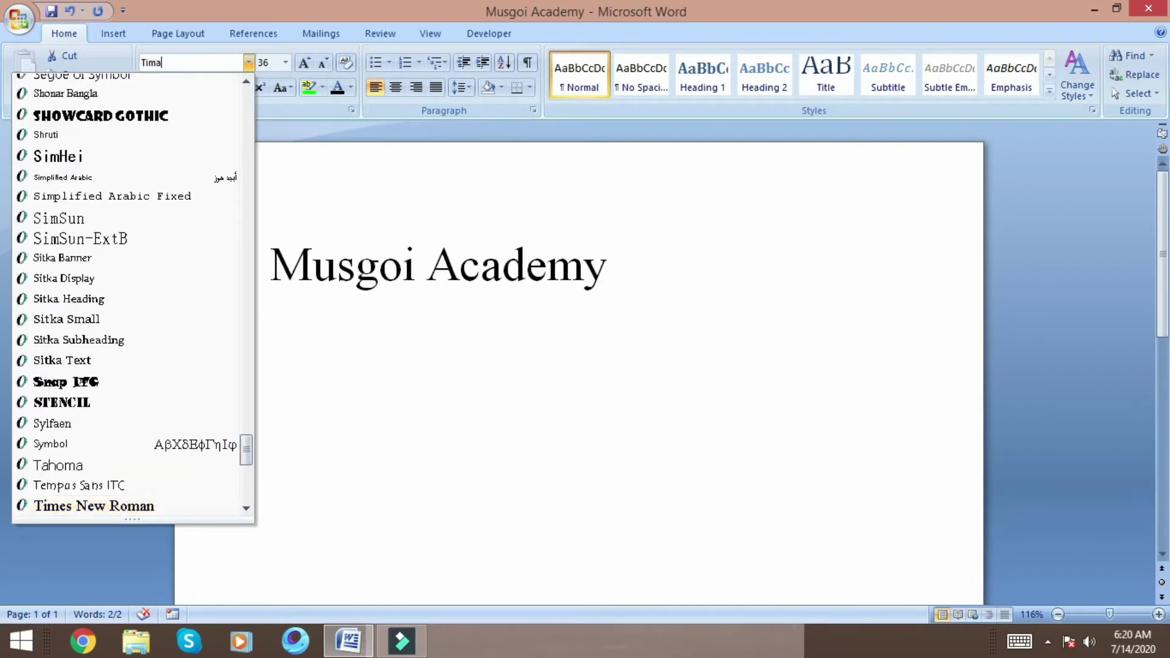
key("BackSpace")
type("es New Roman")
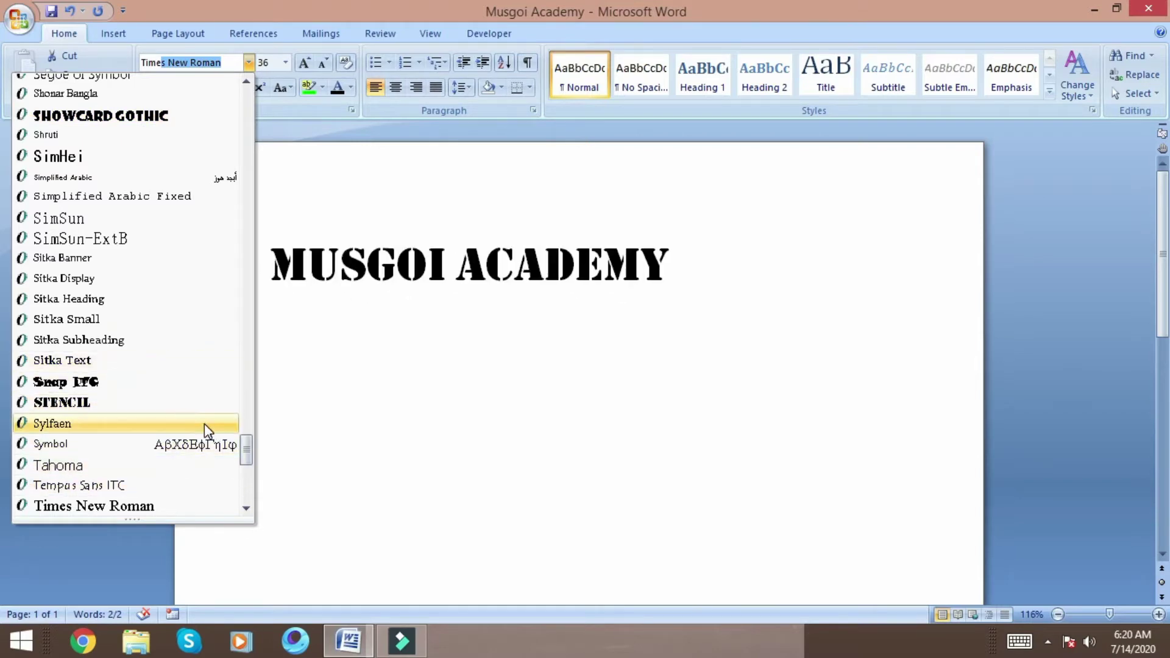
left_click_drag(248, 445, 258, 185)
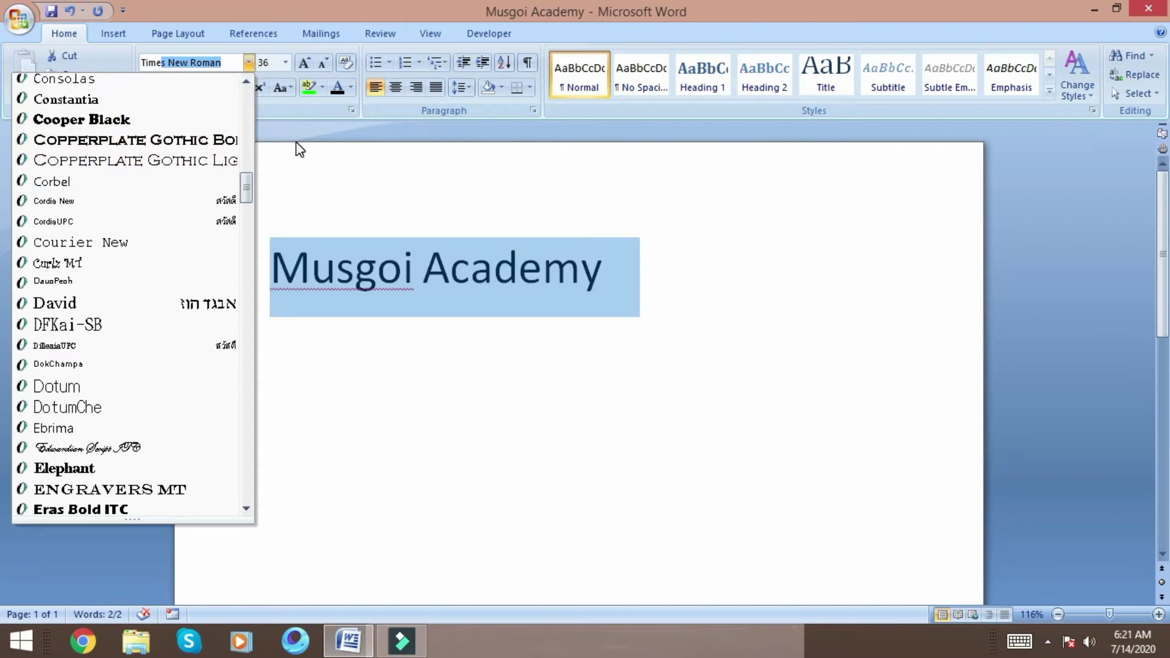
left_click(304, 184)
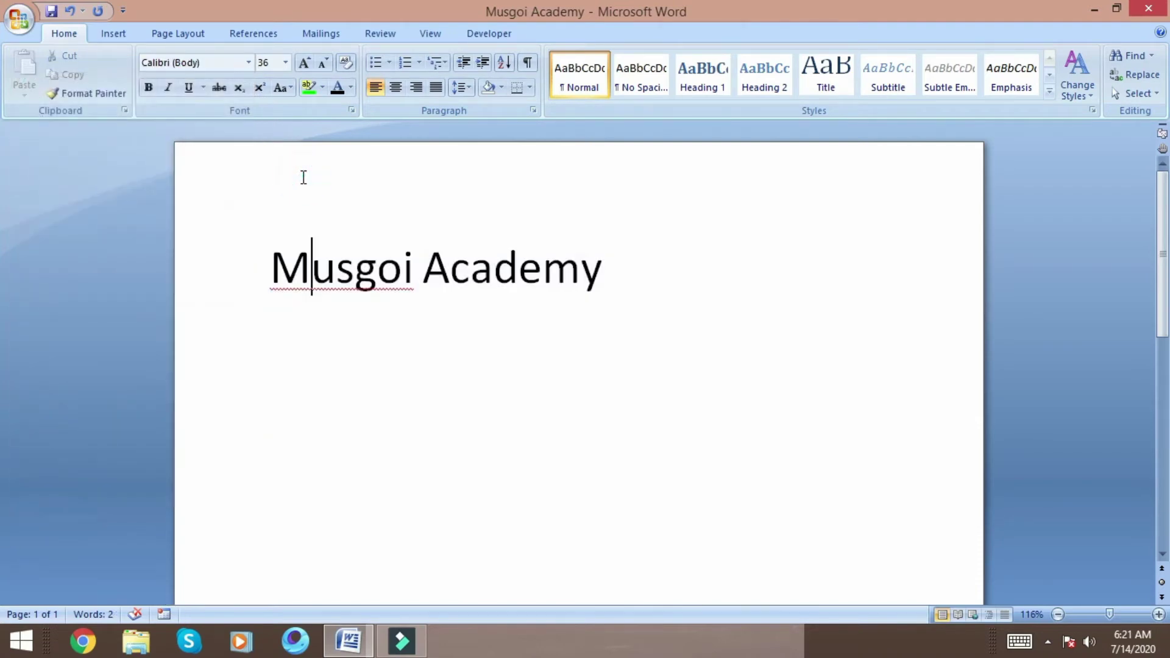
left_click(212, 61)
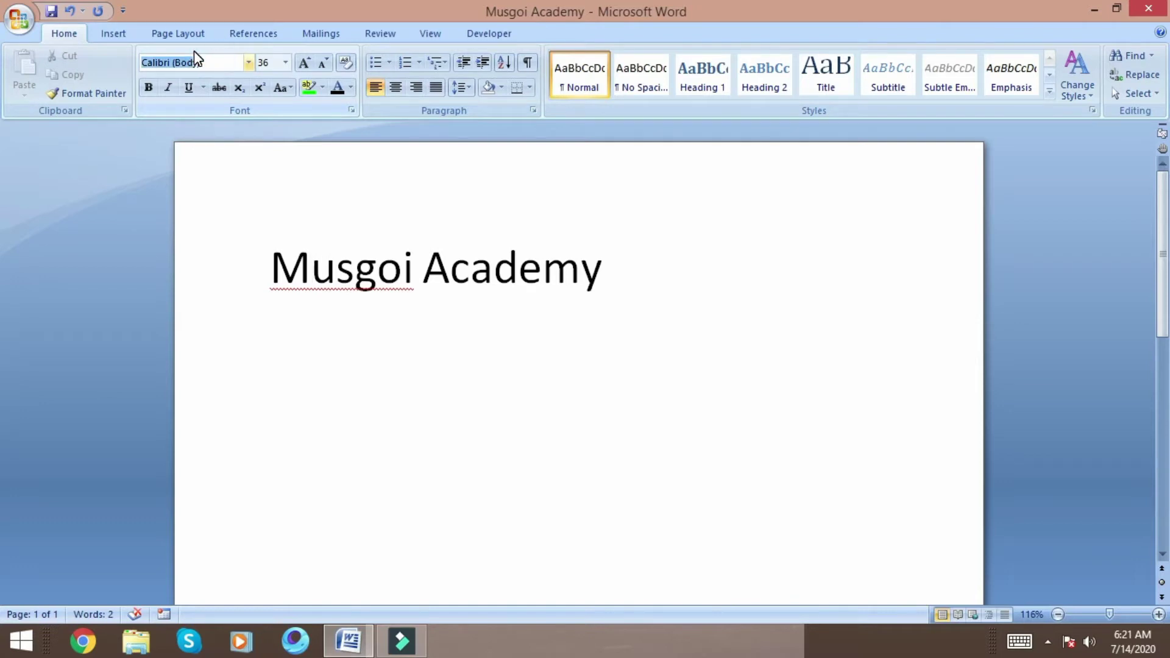
type("tim")
type("e")
key("BackSpace")
type("s New Roman")
key("Return")
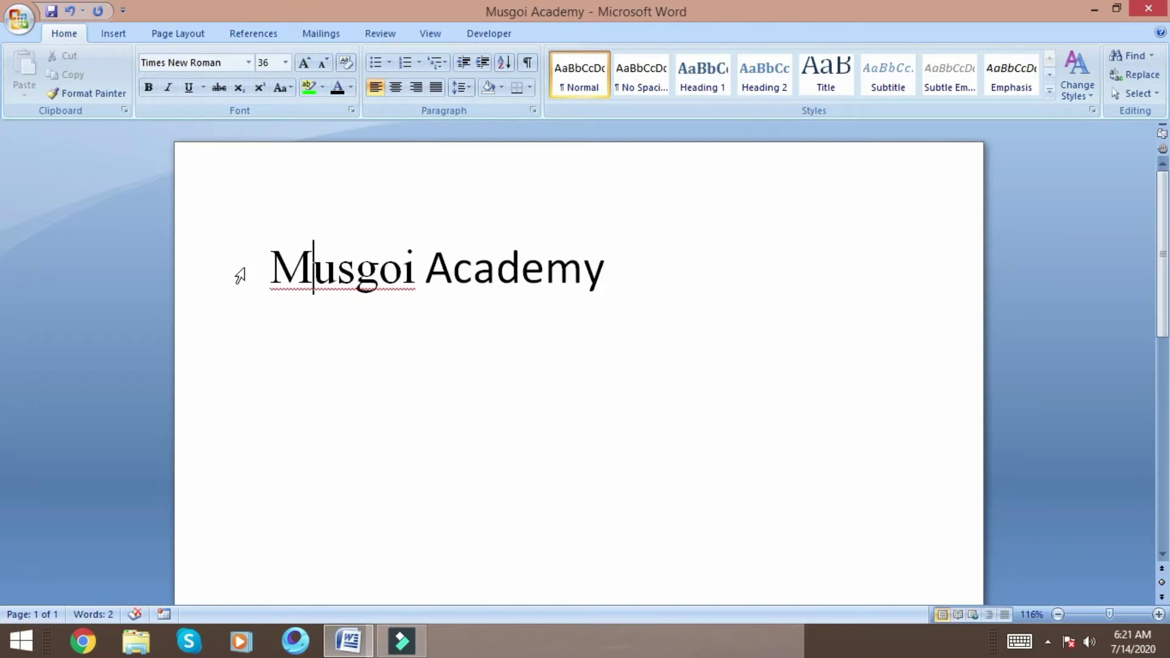
Try bold, italic and underline on the Musgoi Academy heading, leaving only bold applied.
left_click_drag(267, 259, 610, 271)
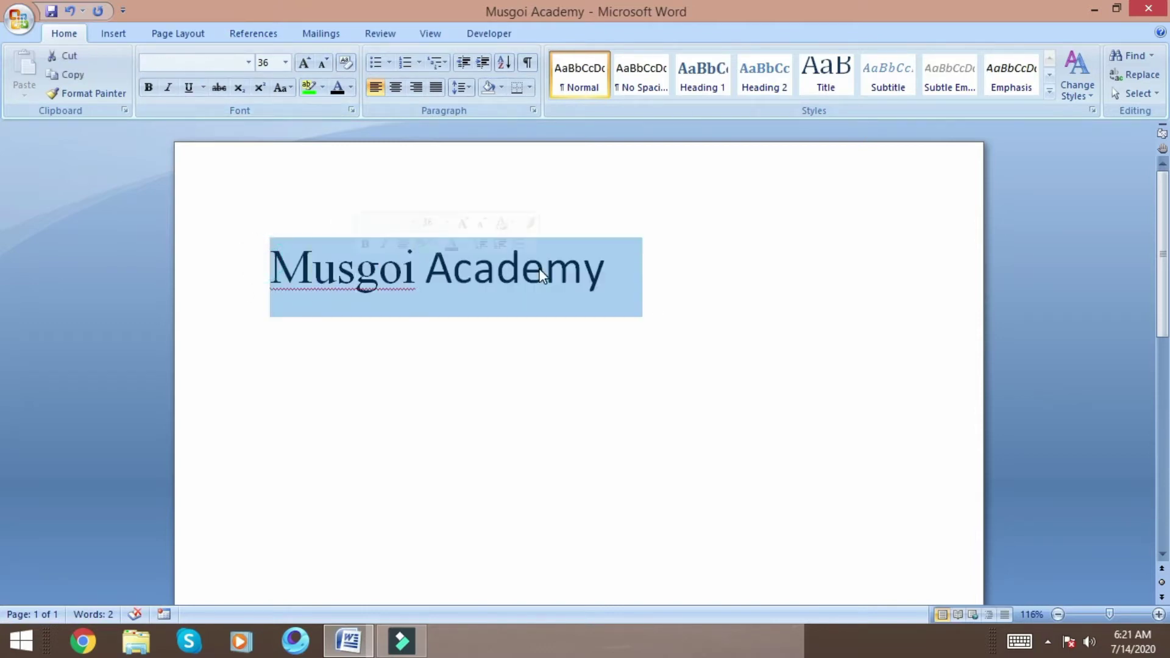
left_click(148, 89)
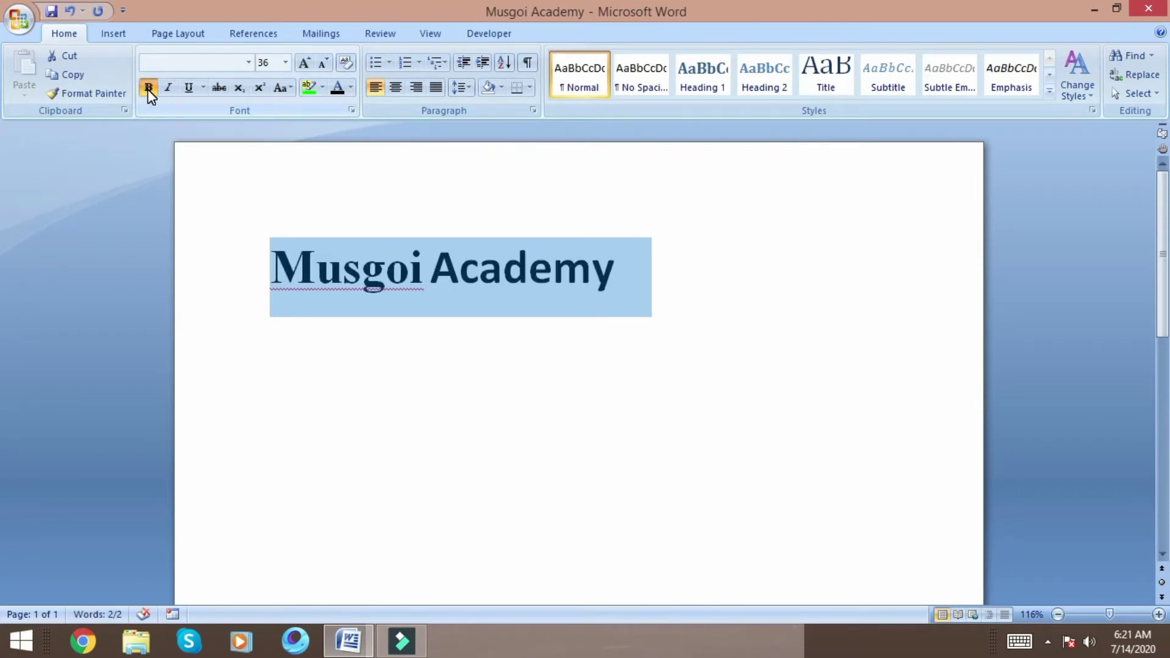
left_click(166, 87)
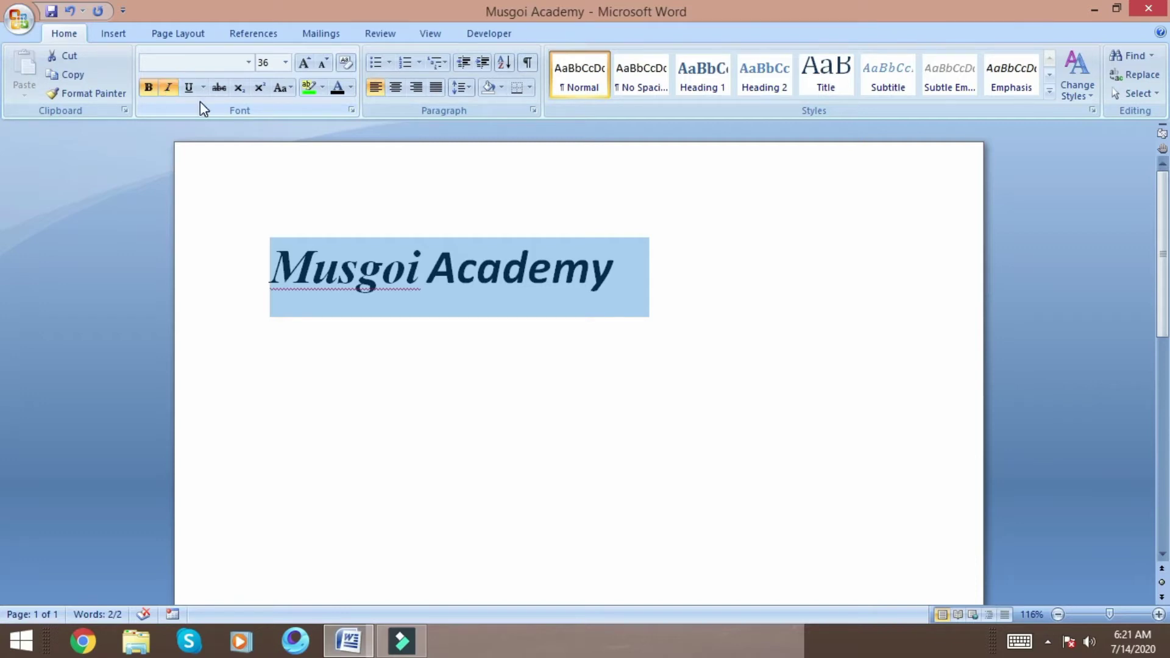
left_click(184, 89)
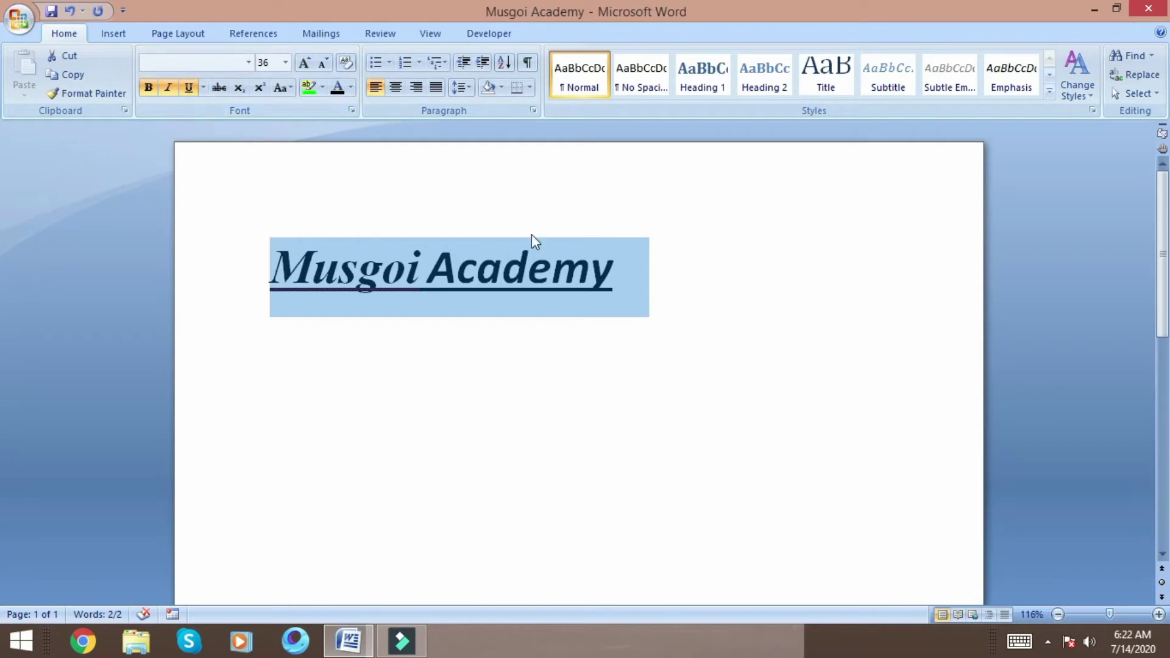
left_click(169, 90)
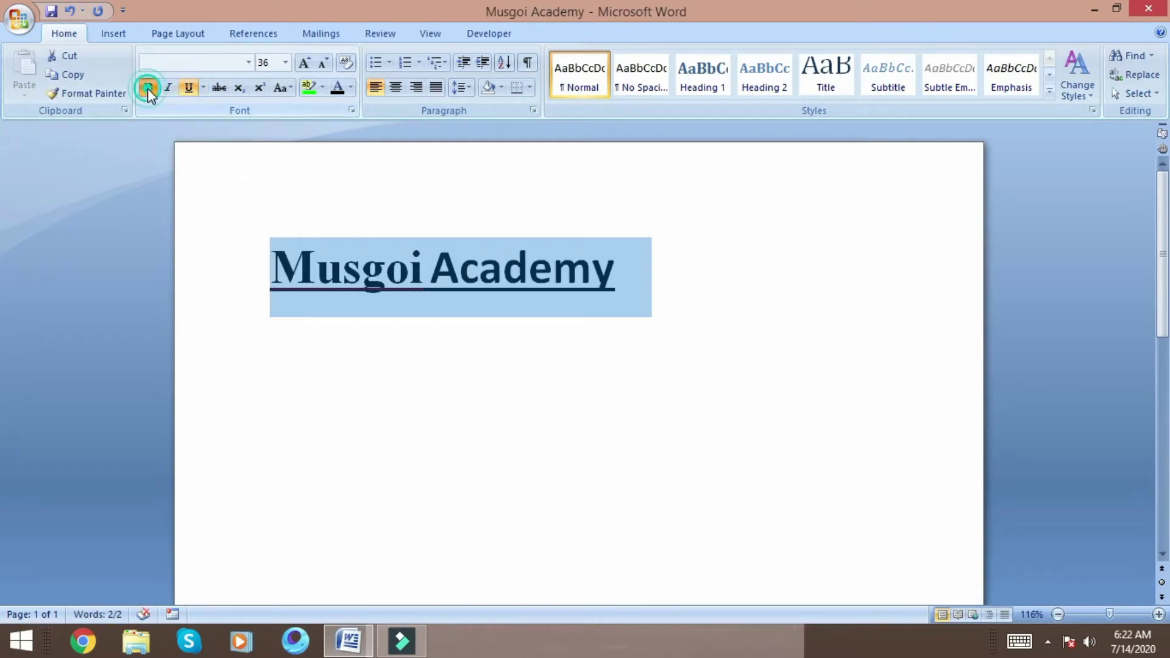
left_click(147, 87)
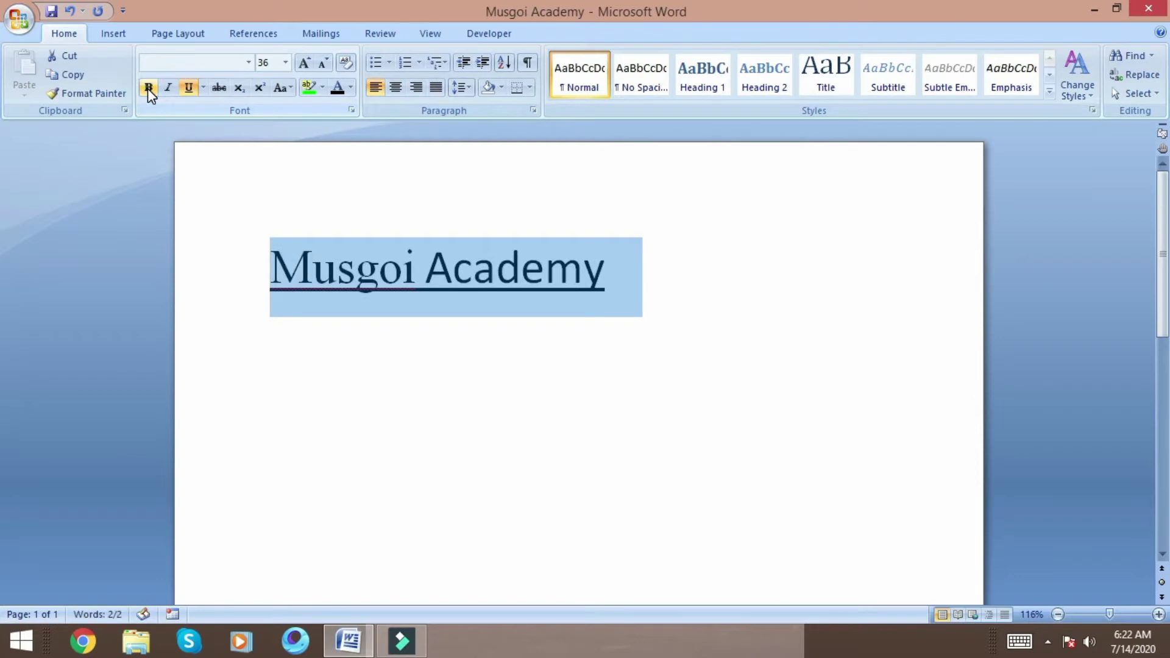
left_click(193, 89)
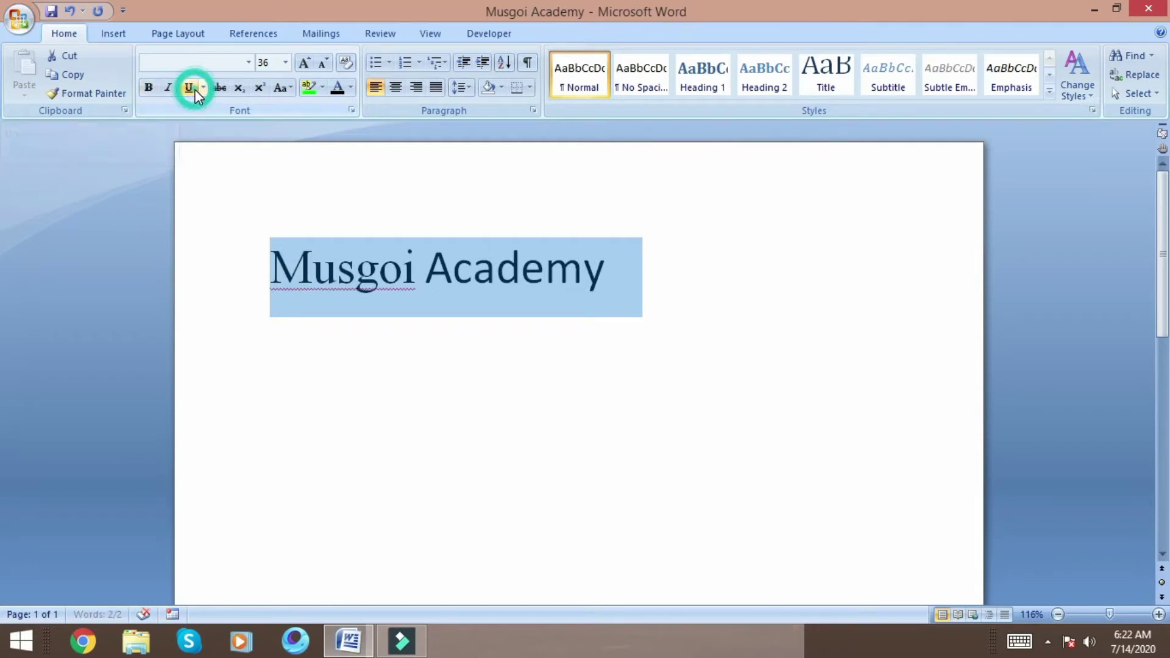
left_click(148, 89)
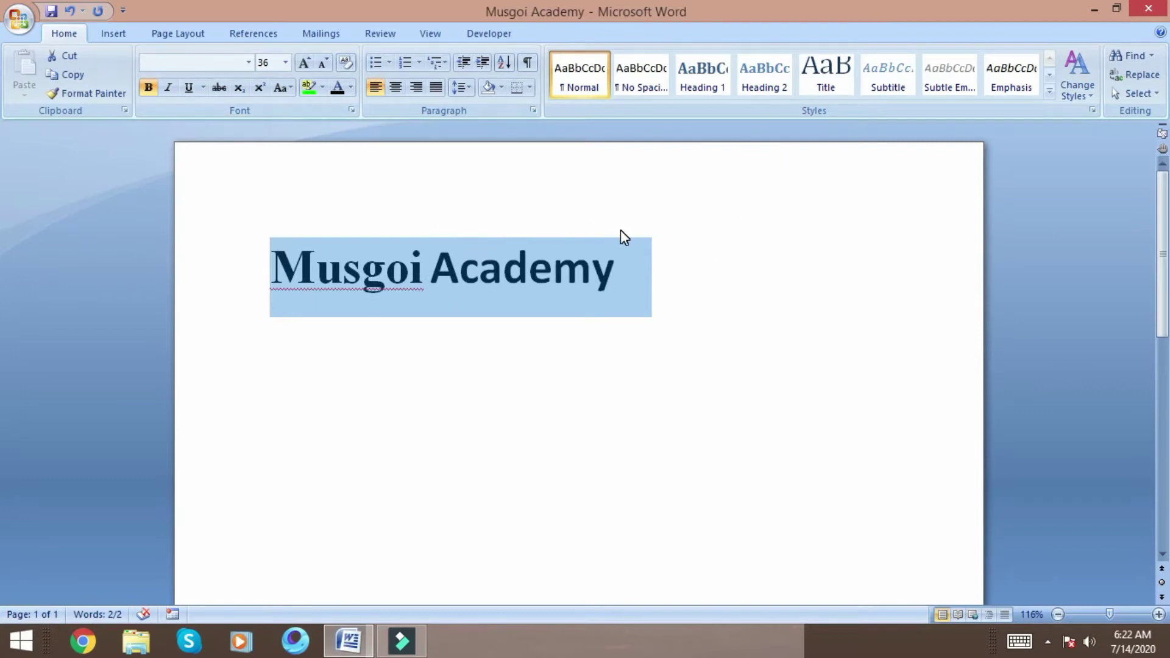
Colour the heading Dark Blue, Text 2, Lighter 40% from the Font Color palette.
left_click(352, 88)
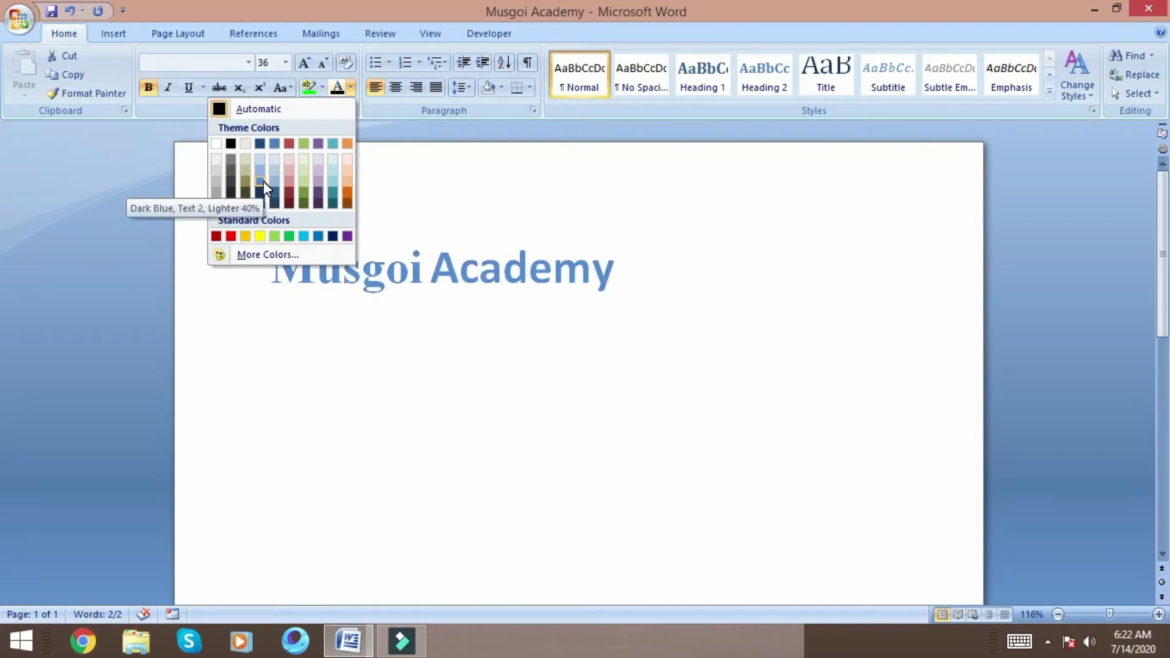
left_click(263, 181)
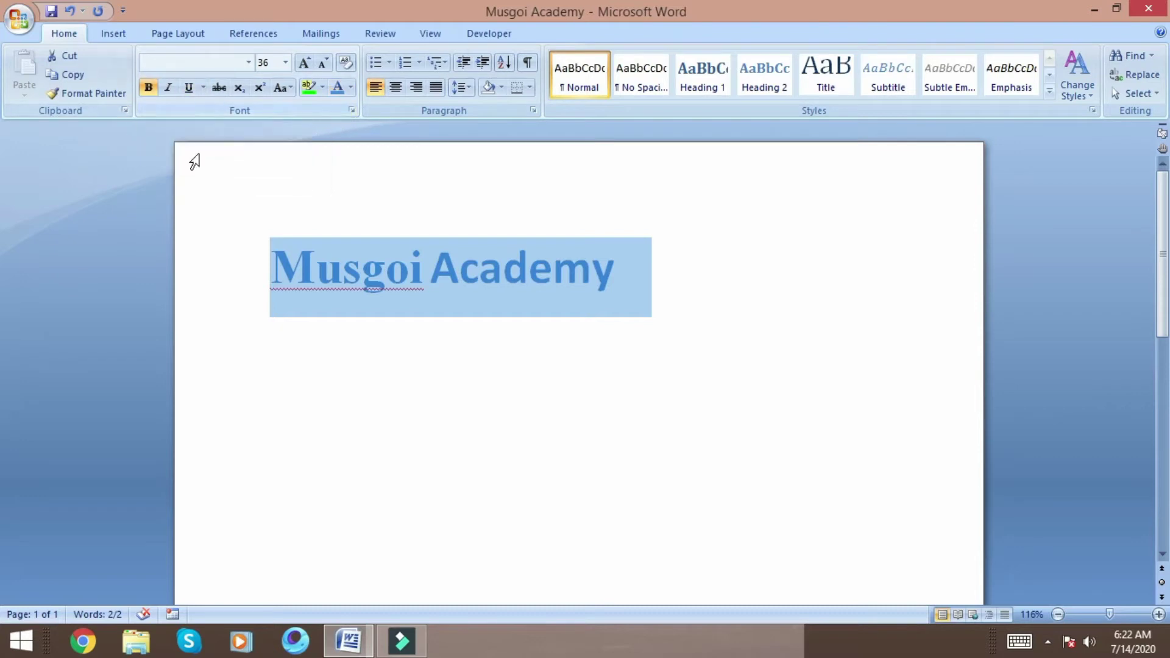
left_click(291, 90)
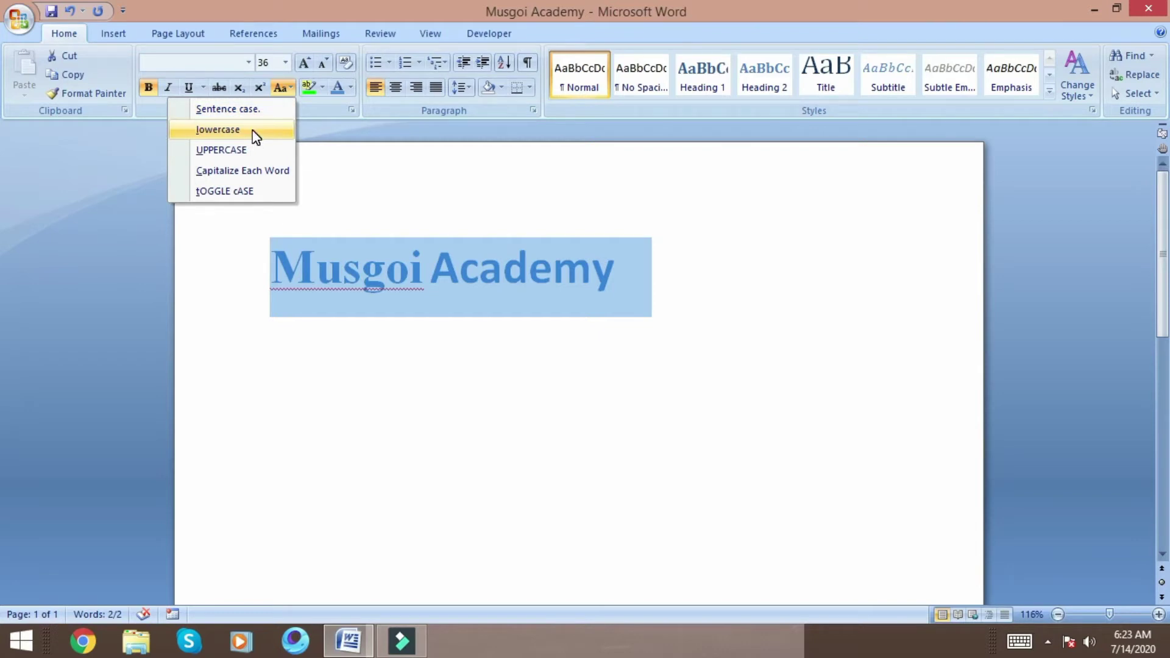
Cycle the heading through lowercase, Sentence case and UPPERCASE, ending with Capitalize Each Word.
left_click(252, 129)
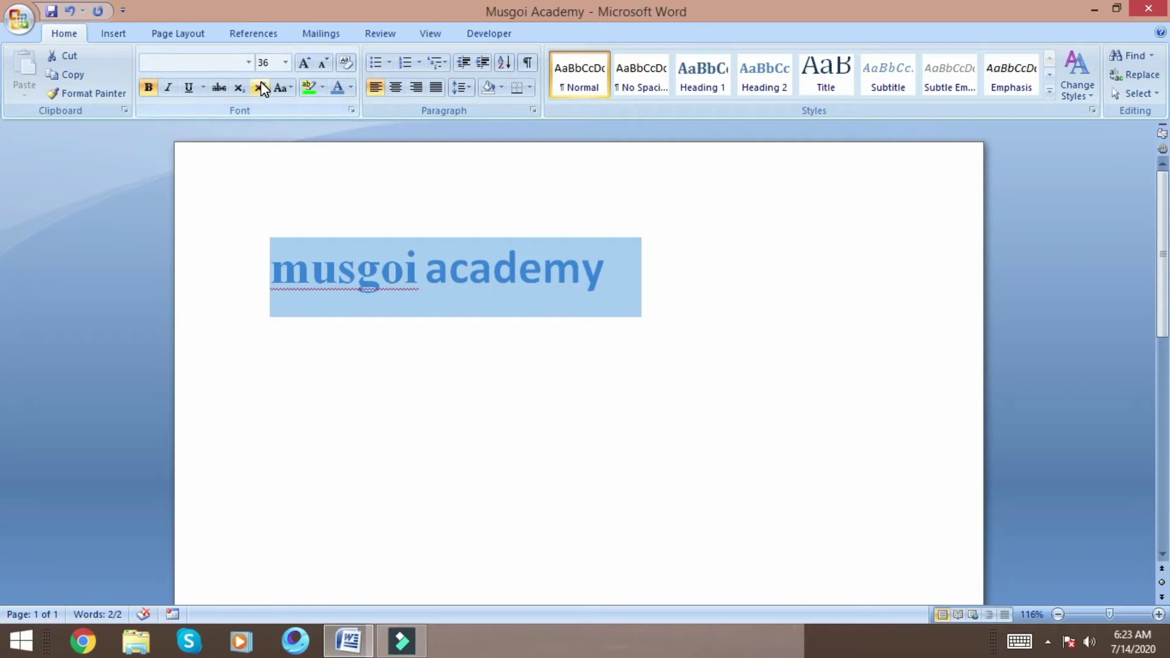
left_click(291, 88)
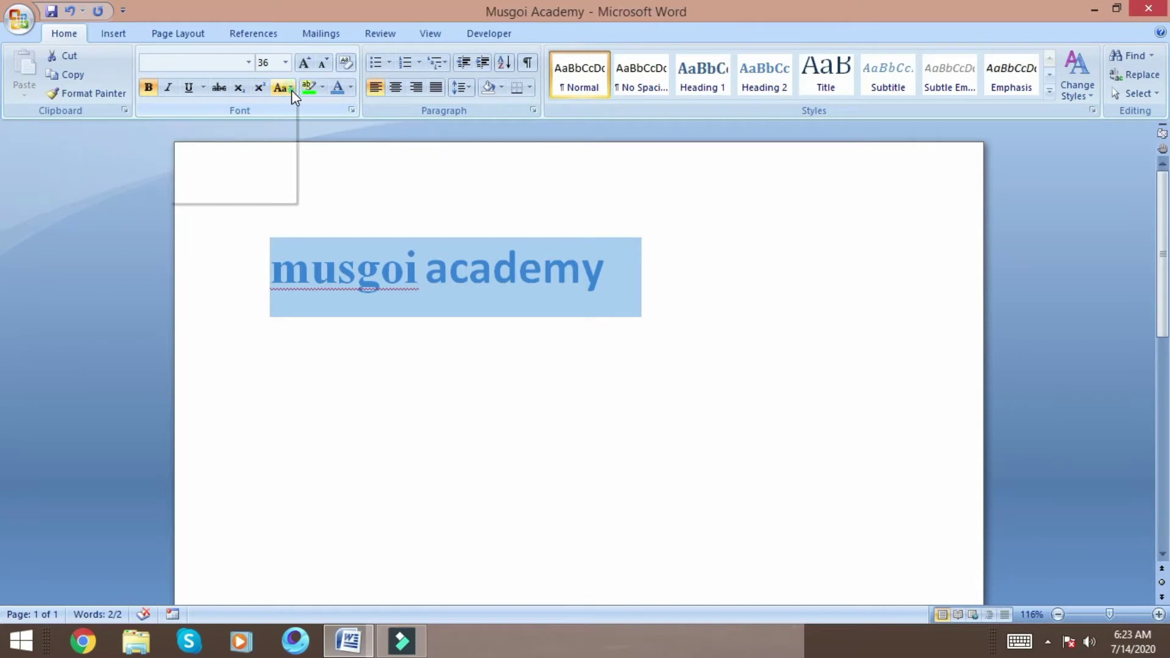
left_click(284, 109)
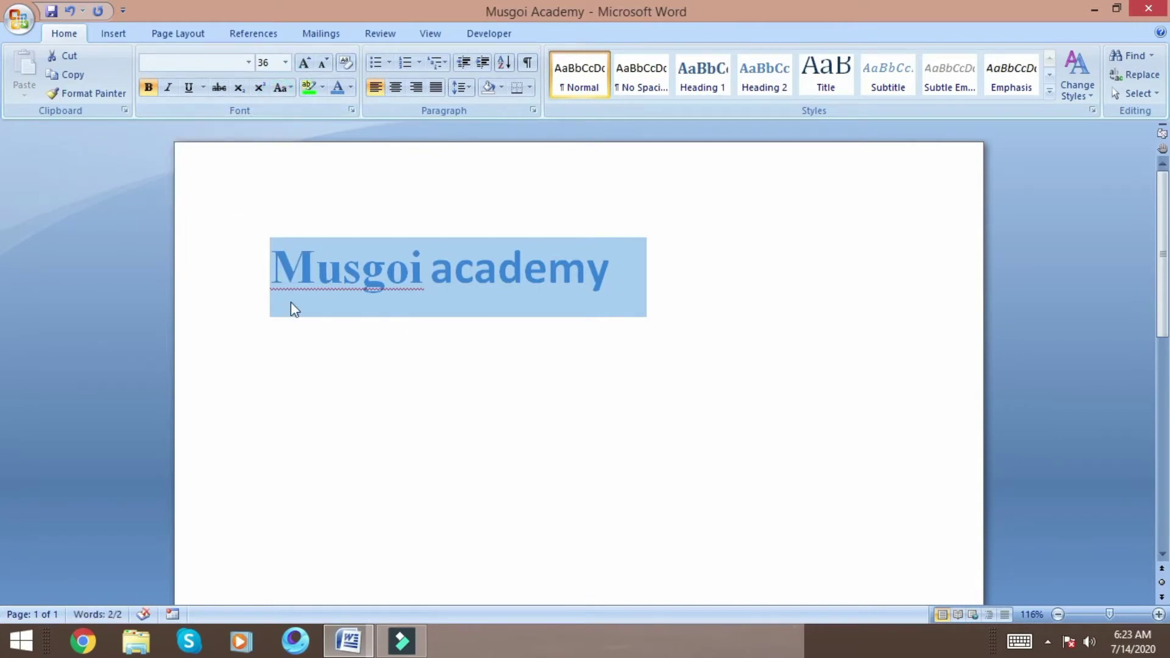
left_click(290, 87)
left_click(250, 150)
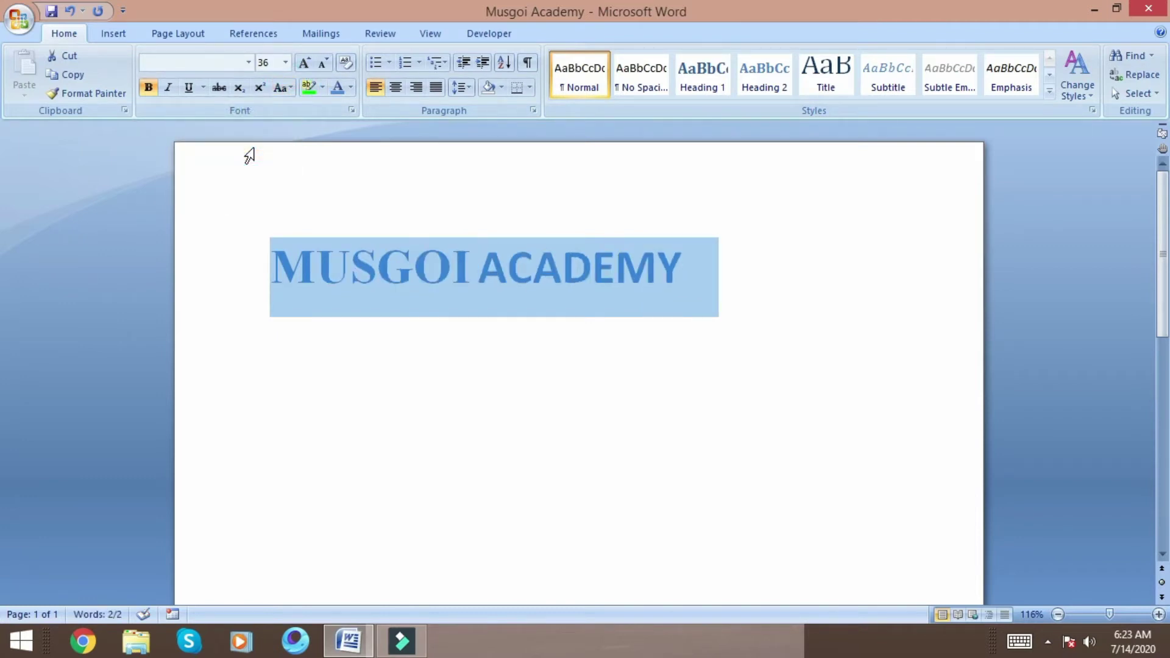
left_click(292, 89)
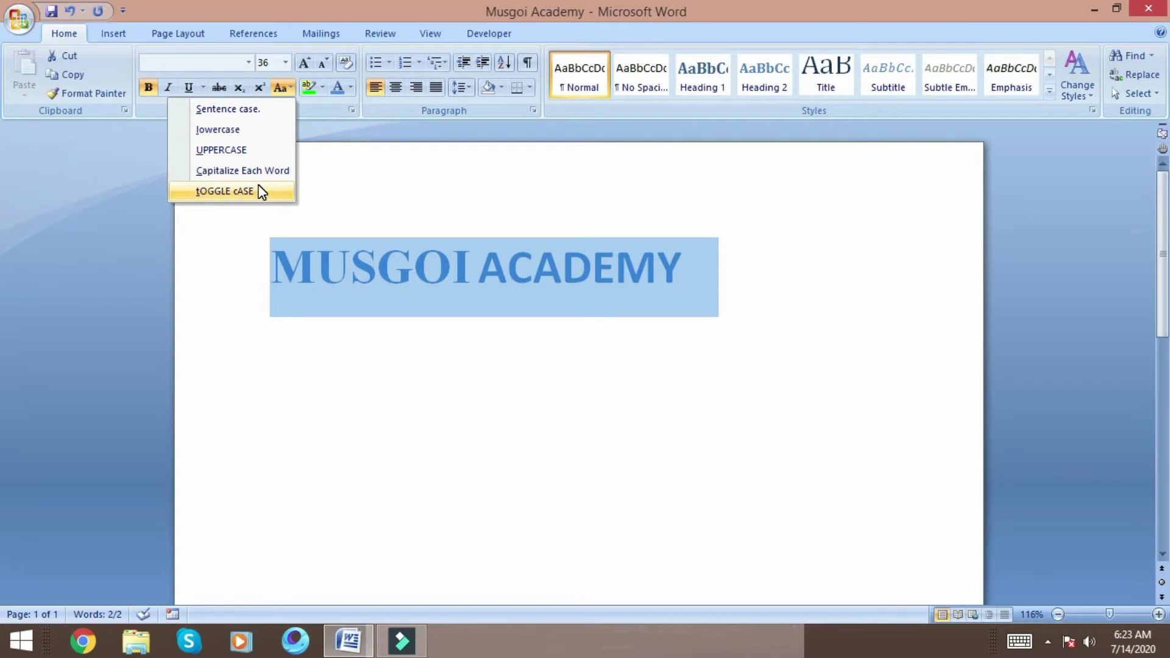
left_click(331, 187)
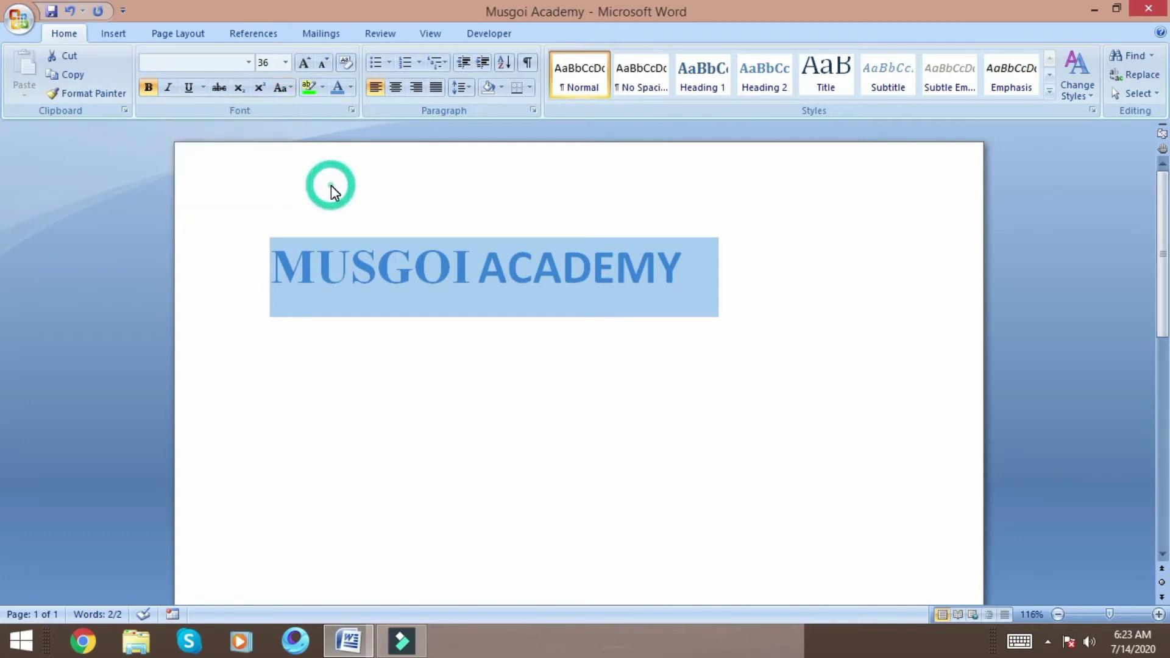
left_click(291, 87)
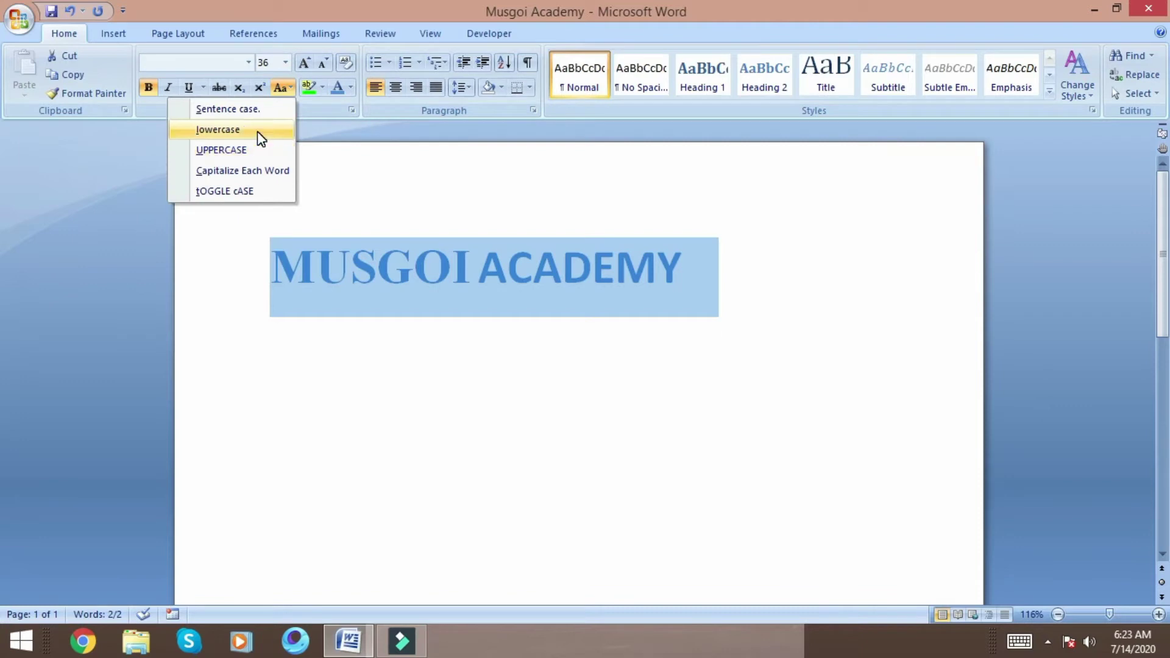
left_click(250, 170)
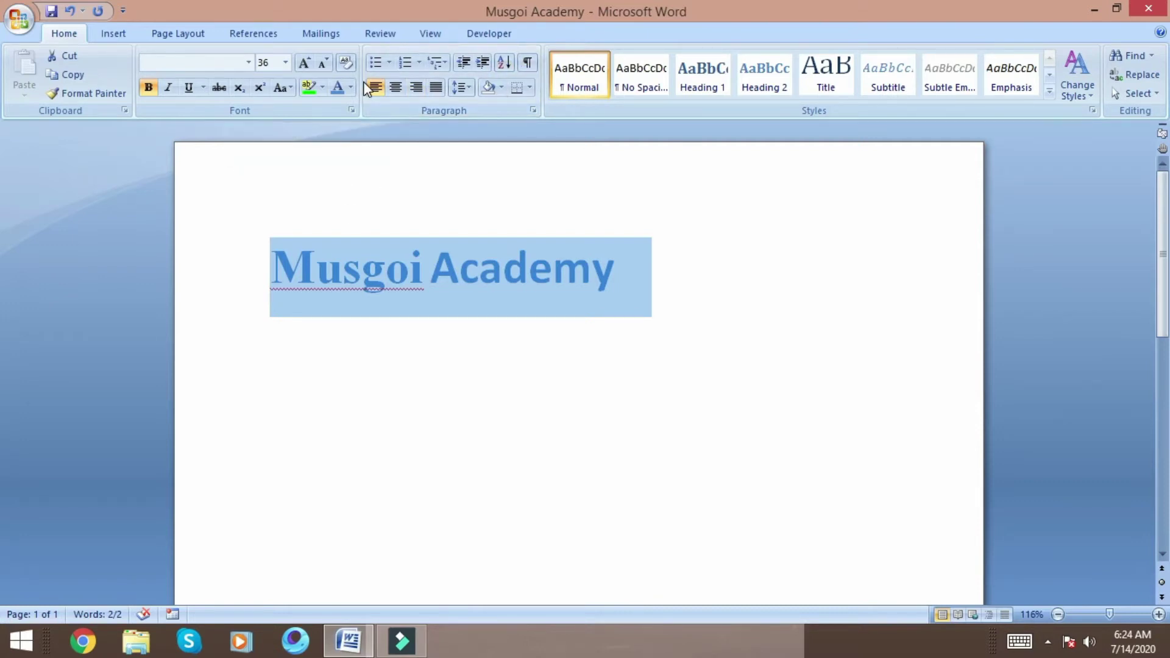
Centre the heading, then right-align it, and finally justify it.
left_click(398, 92)
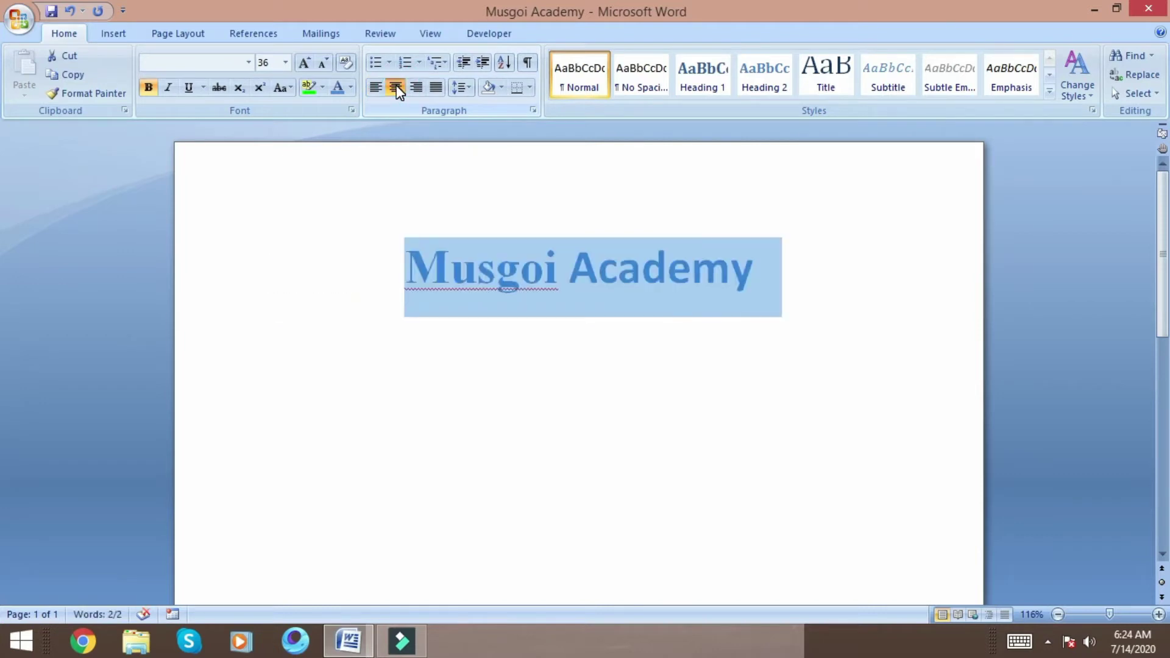
left_click(414, 89)
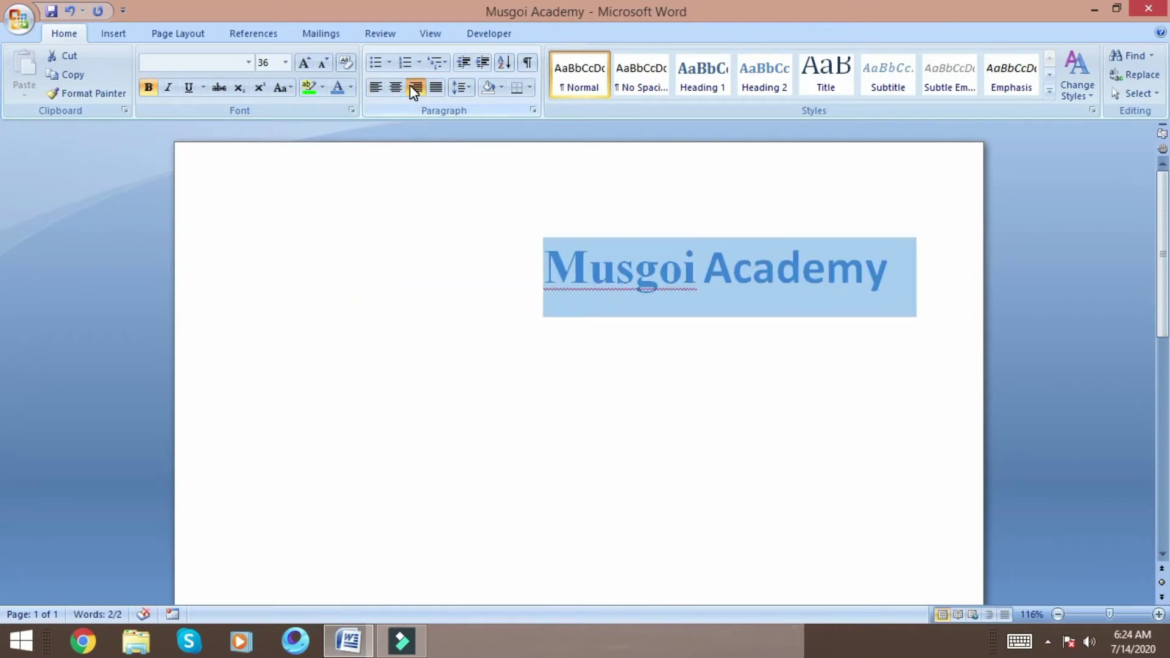
left_click(436, 89)
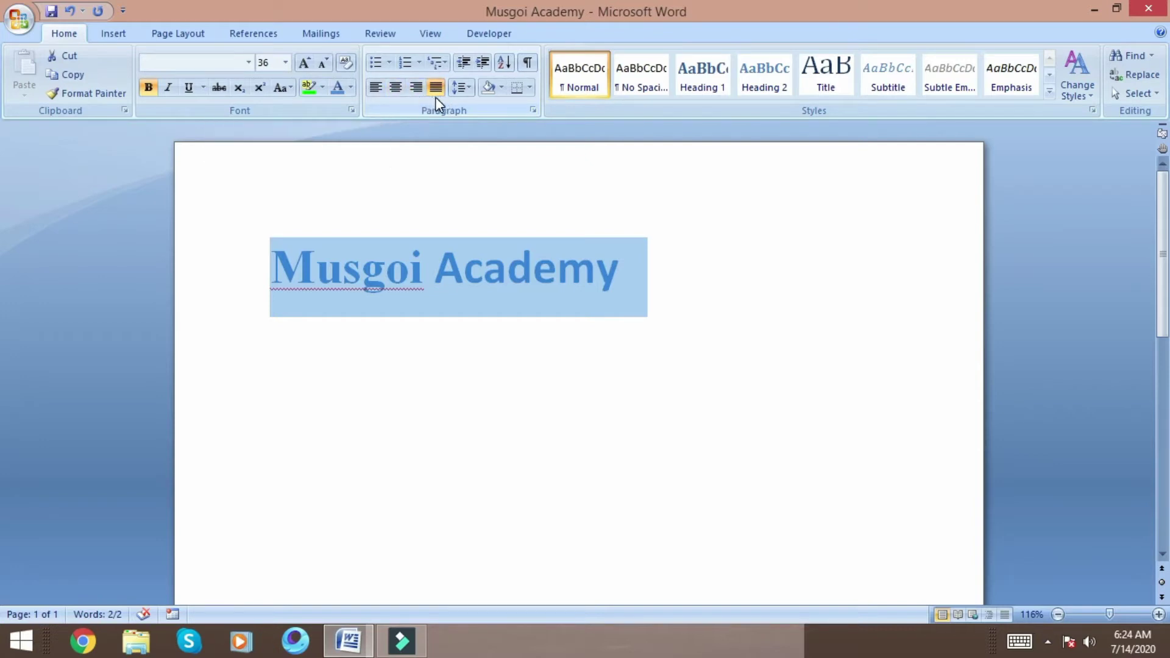
left_click(504, 61)
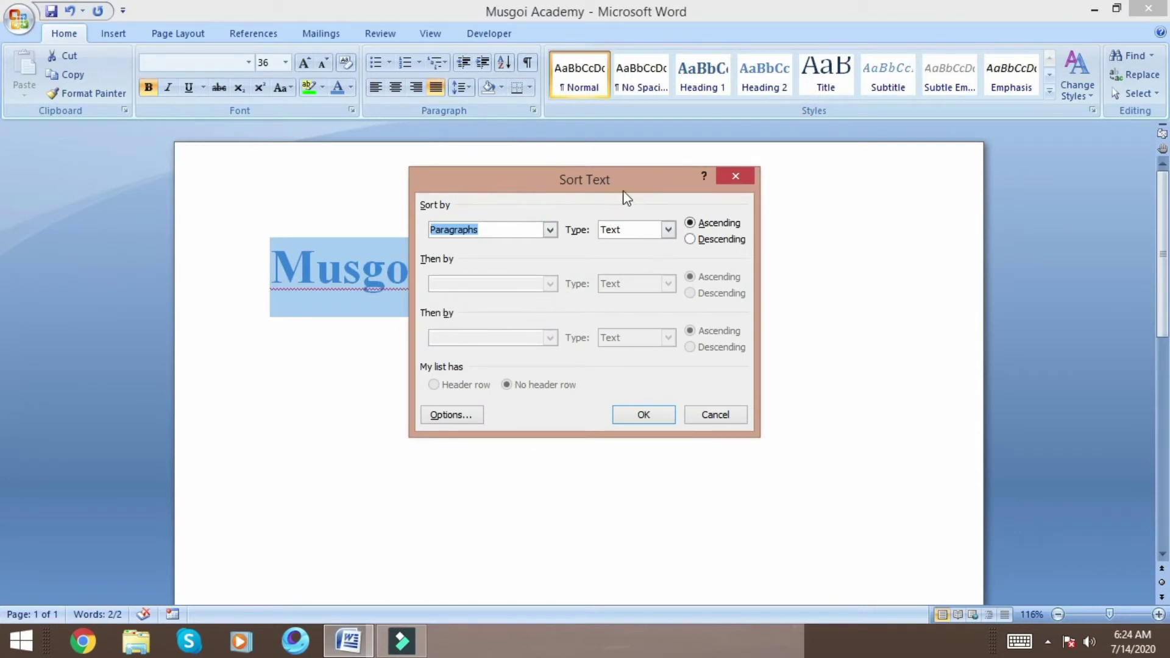
left_click(737, 176)
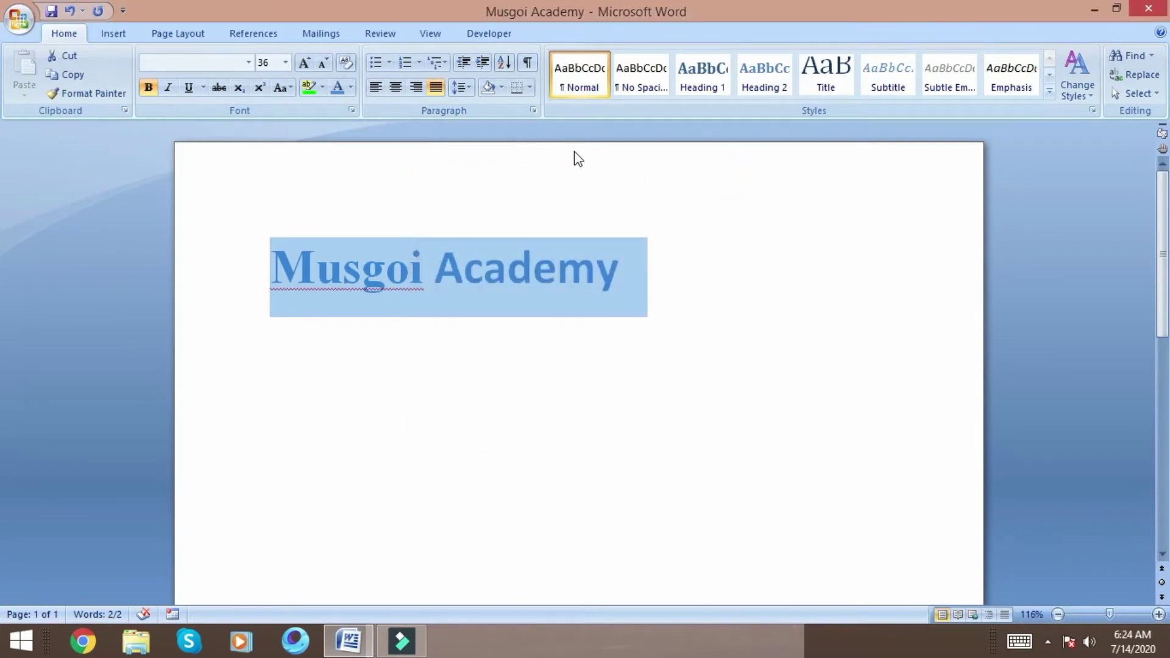
Put a bullet on the Musgoi Academy heading and start an empty bullet line after it.
left_click(376, 62)
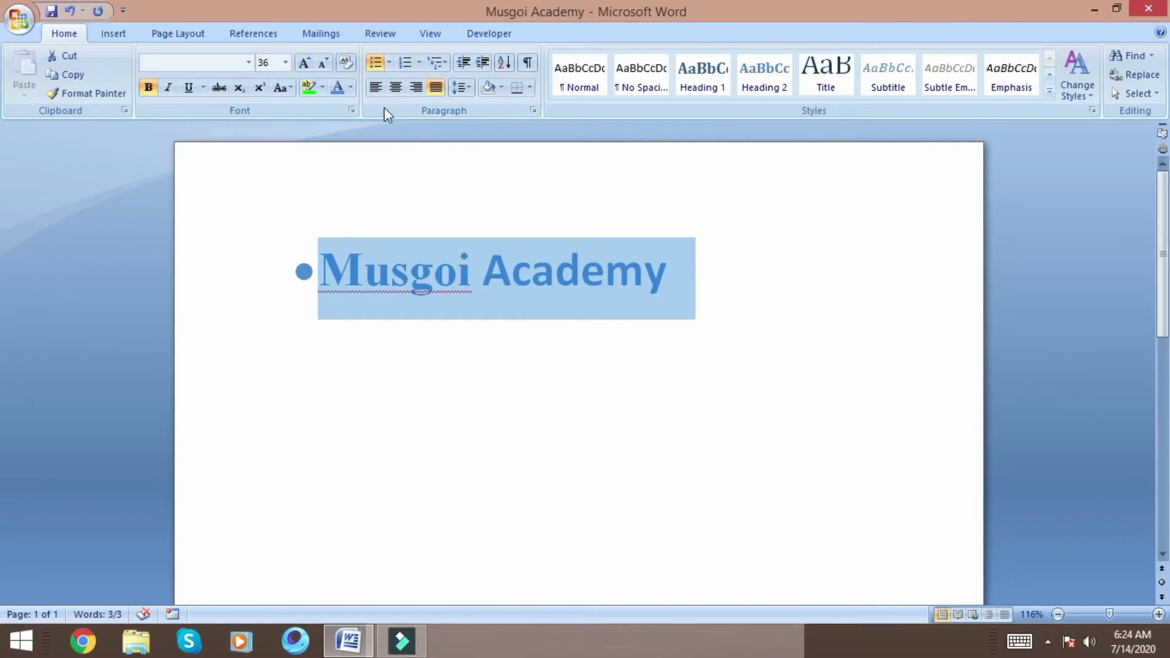
left_click(705, 276)
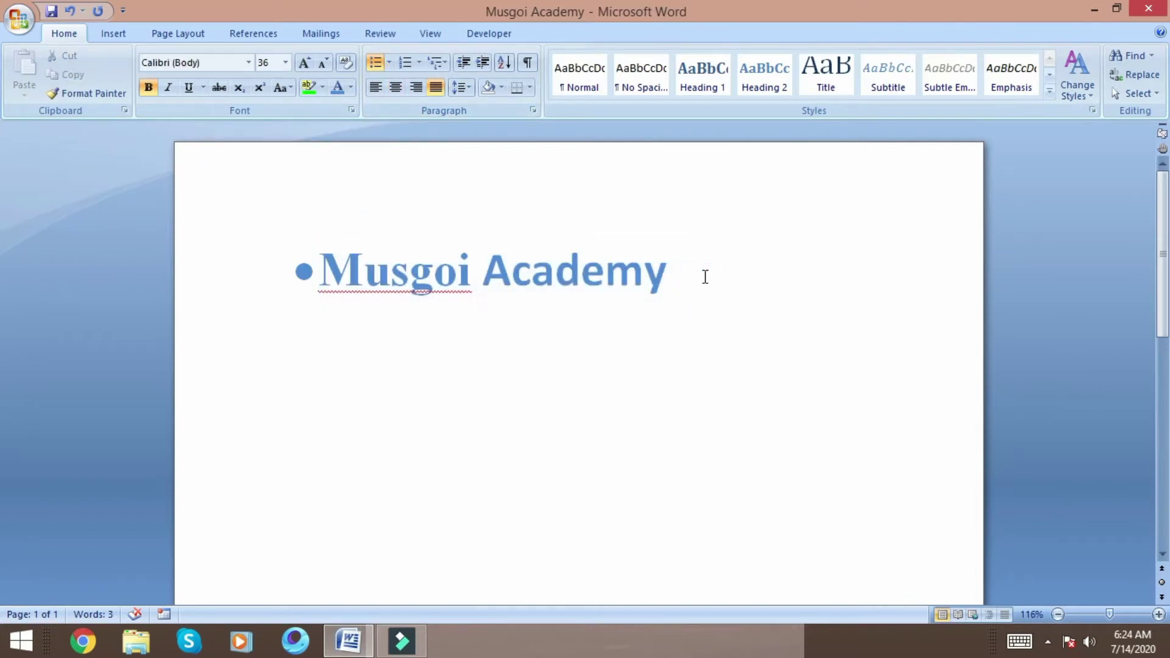
key("Return")
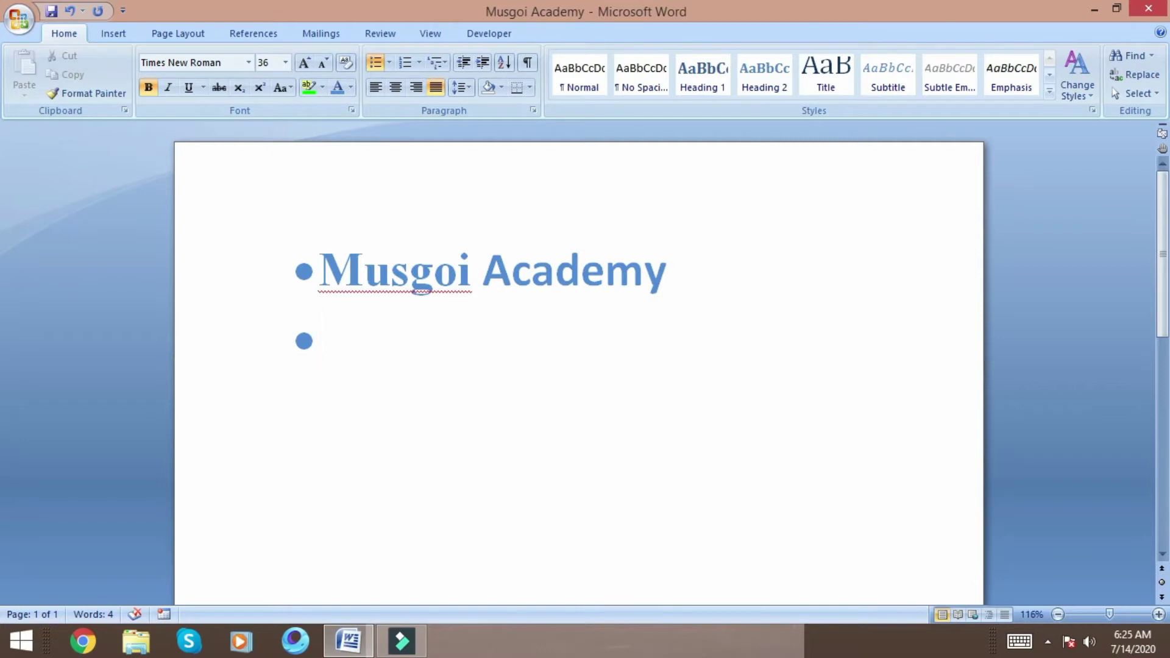
Enter 'Goog academy' as the second bullet and start an empty third bullet.
type("goo")
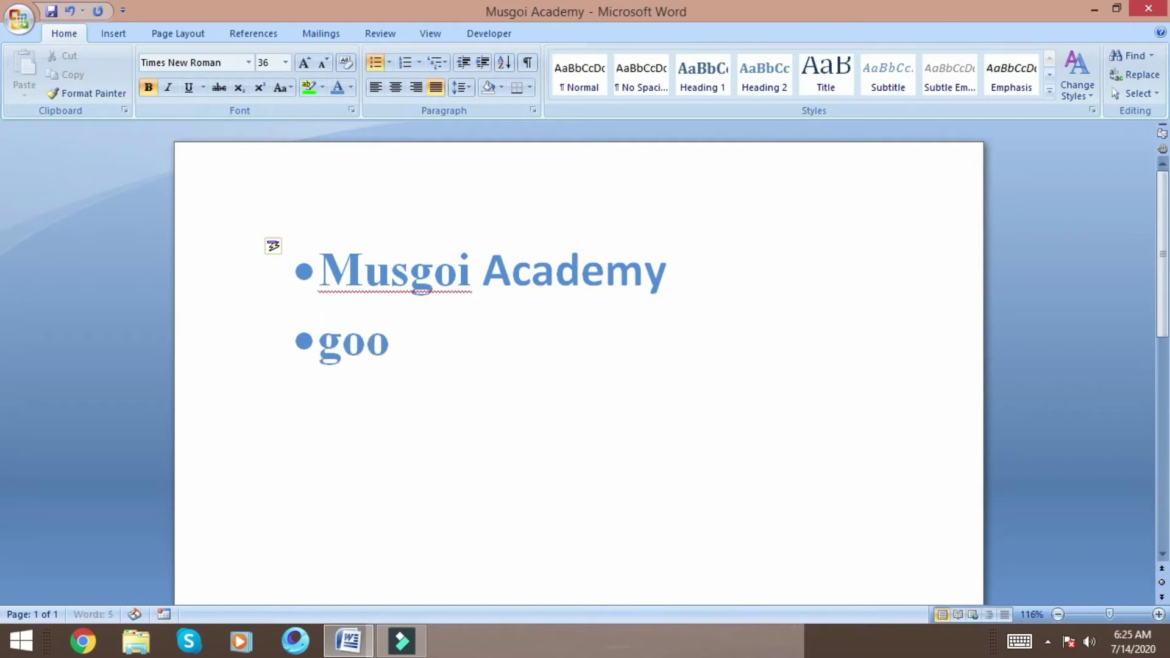
type("Goog")
type(" A")
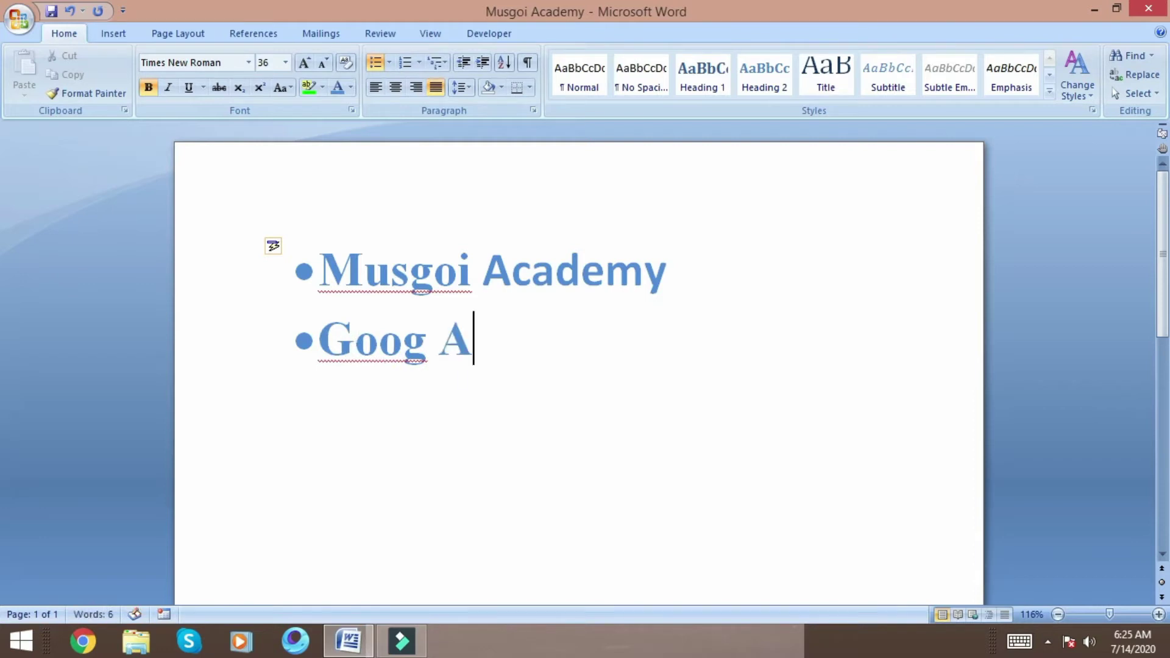
key("BackSpace")
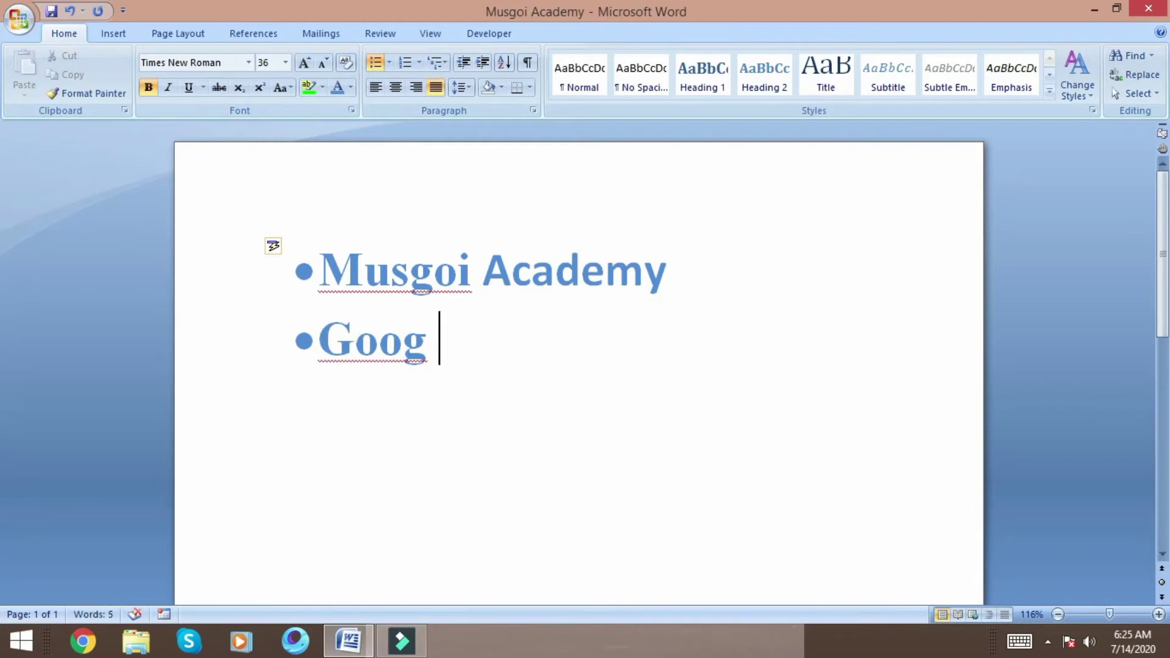
type("aca")
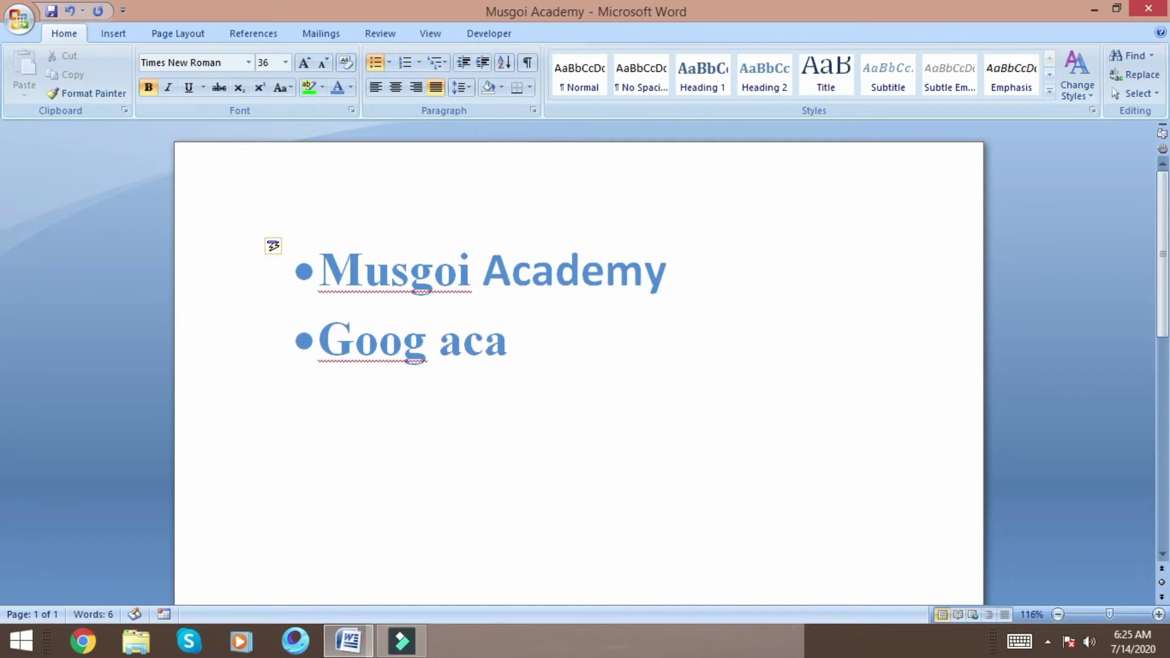
type("demy")
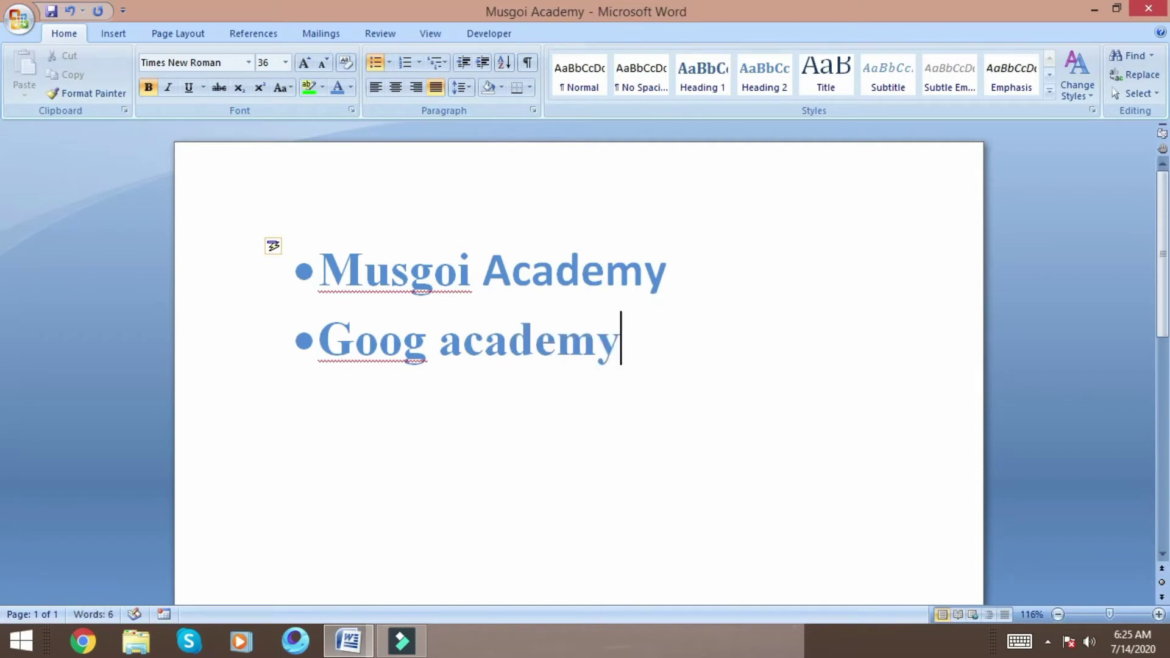
key("Return")
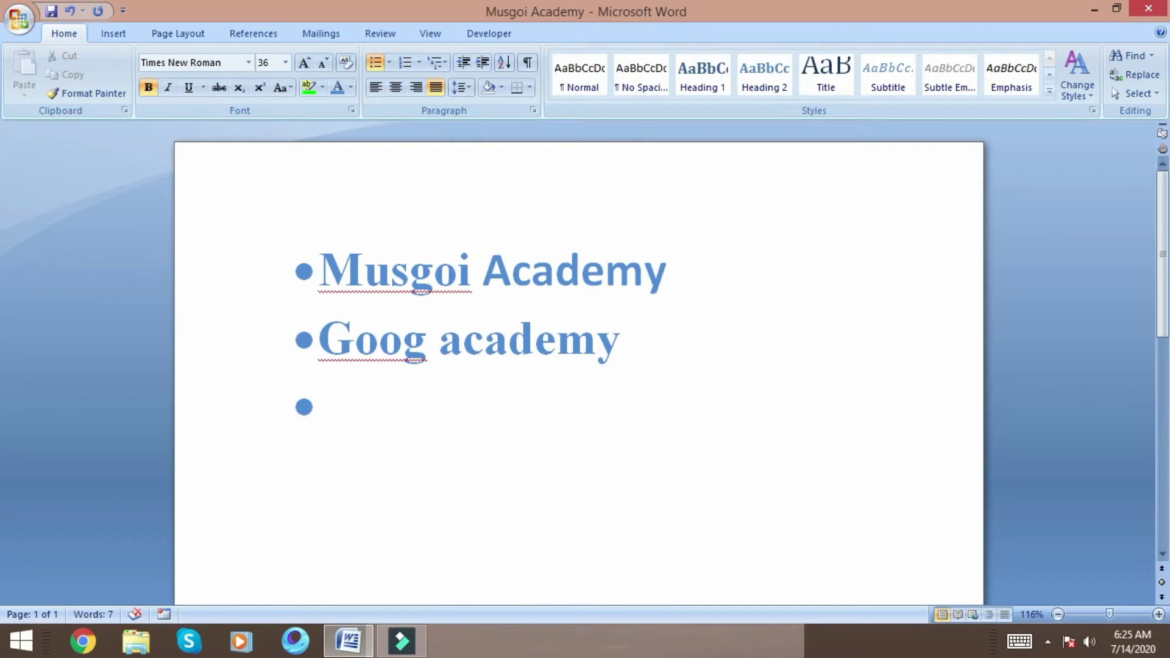
Convert the bullets to a 1., 2., 3. numbered list and bring up the Sort Text dialog.
left_click(404, 59)
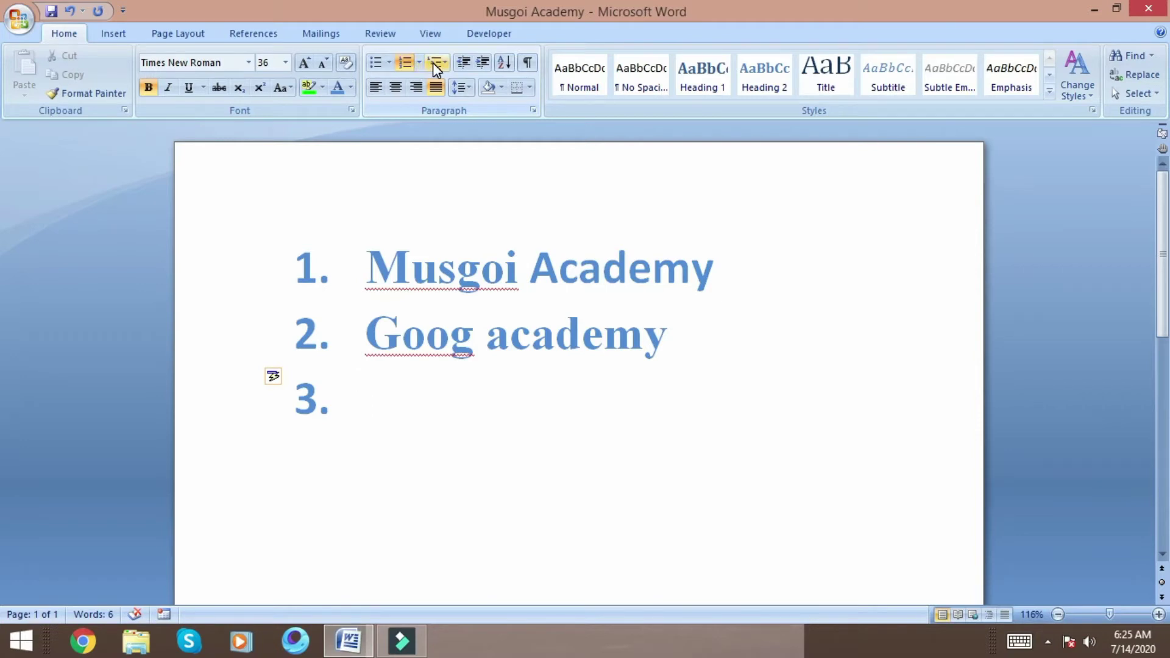
left_click(432, 64)
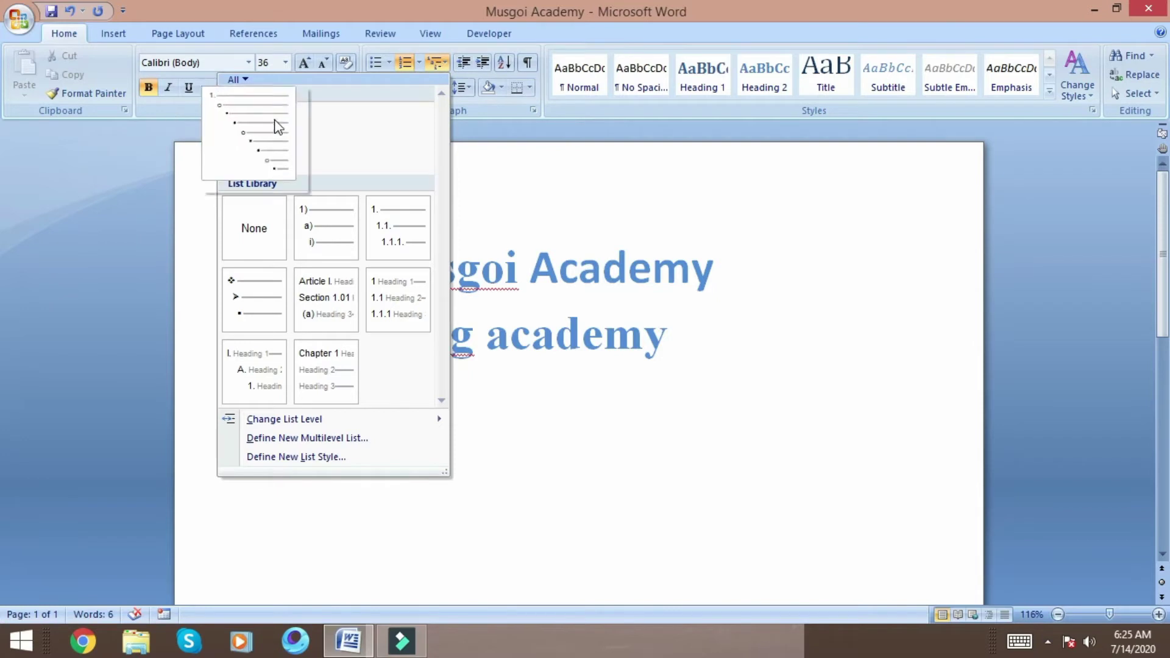
mouse_move(254, 138)
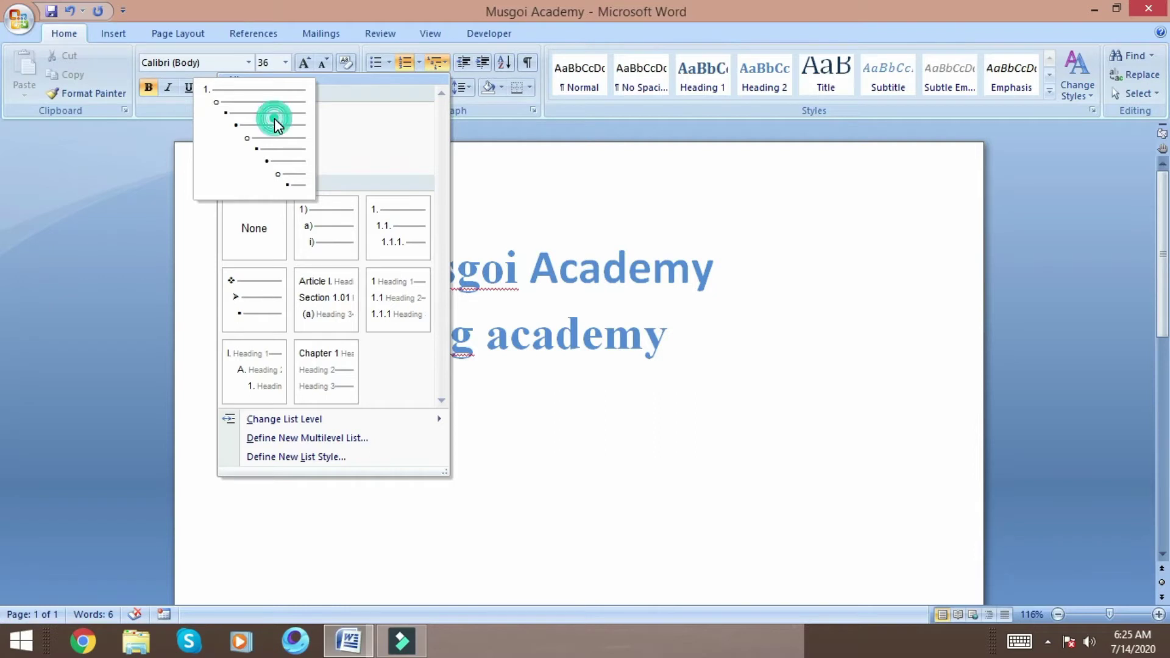
left_click(274, 118)
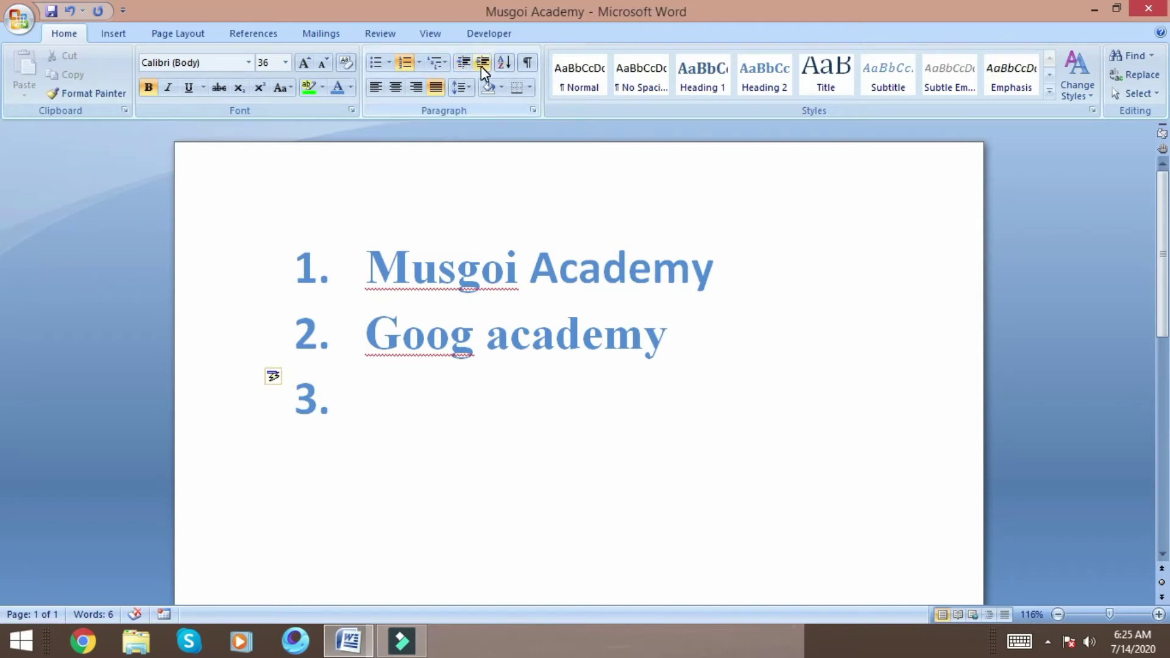
left_click(502, 63)
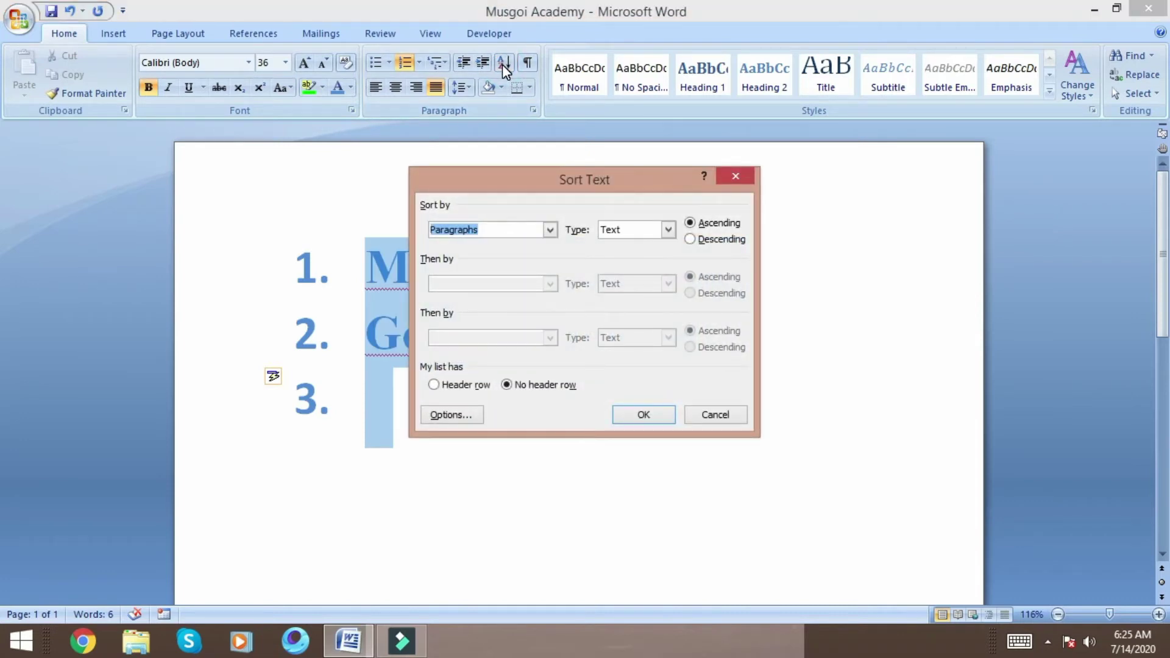
Close the Sort Text dialog without sorting the list.
left_click(739, 177)
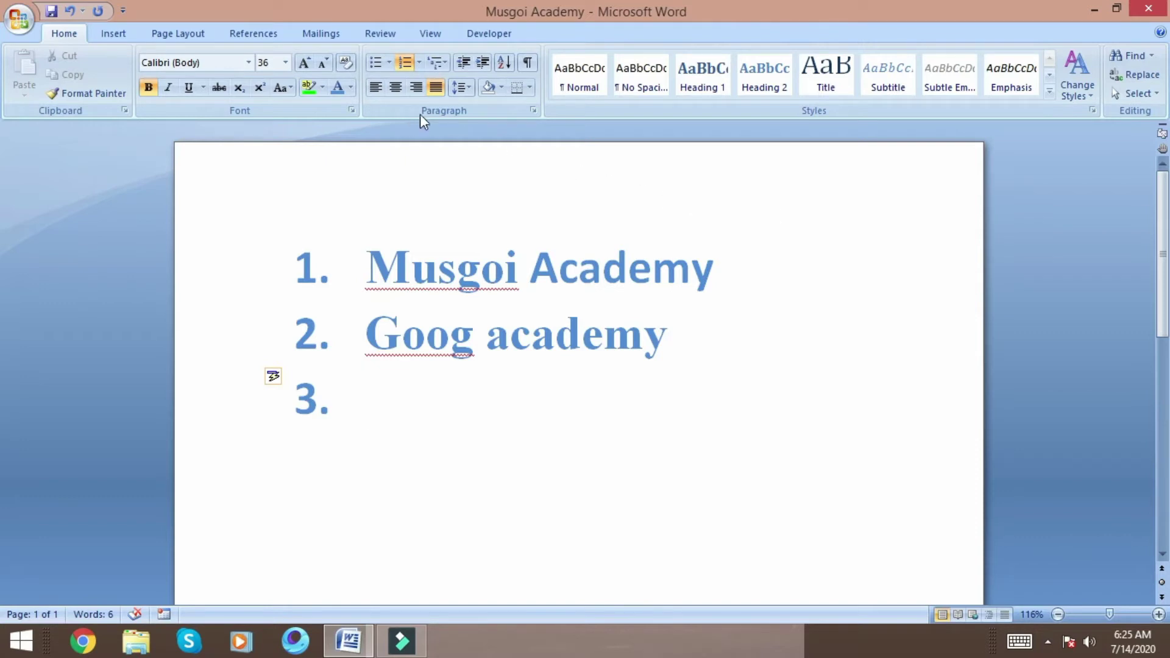
Clear the empty third item, select both lines and try the Normal and No Spacing styles.
left_click(582, 73)
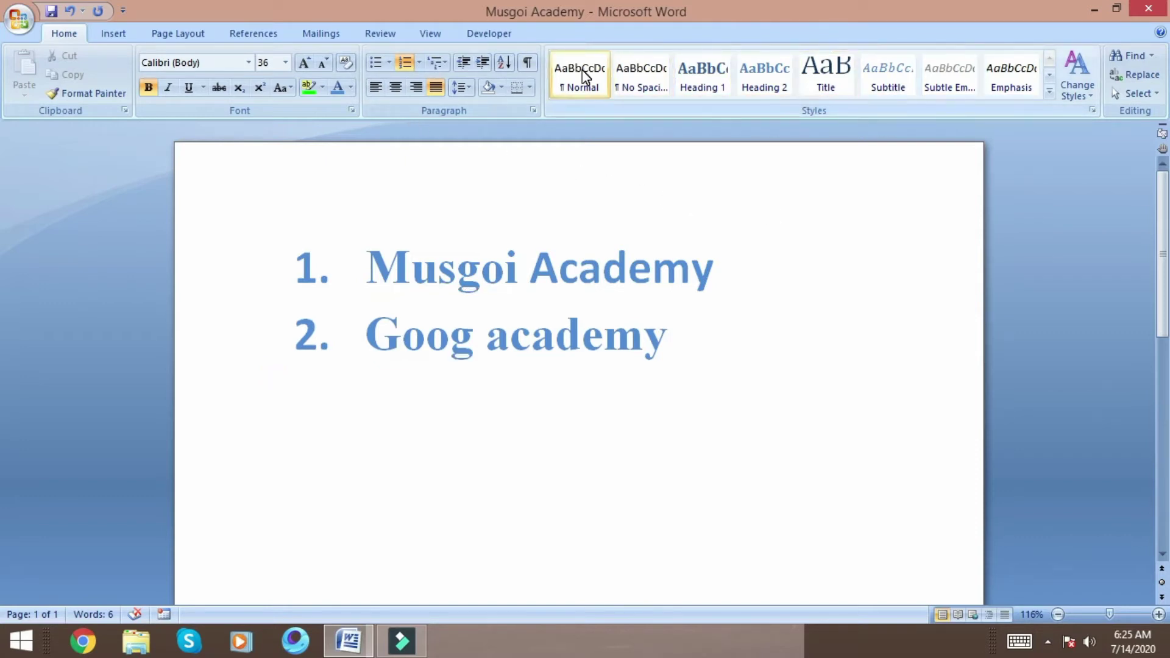
left_click(583, 70)
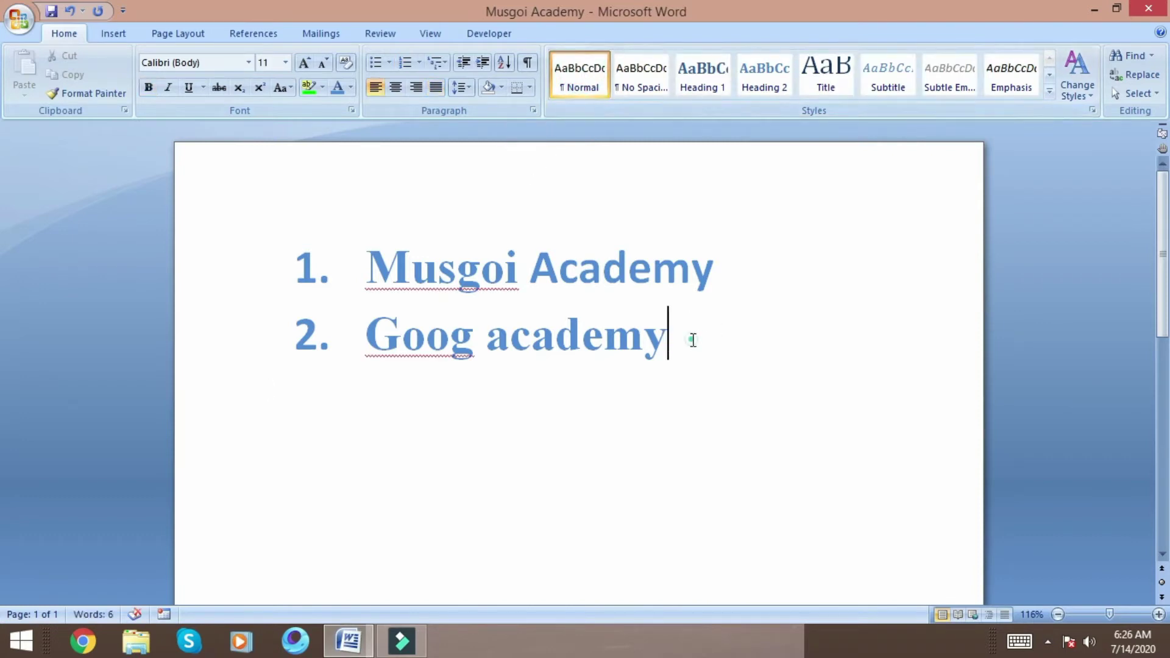
left_click_drag(689, 337, 235, 223)
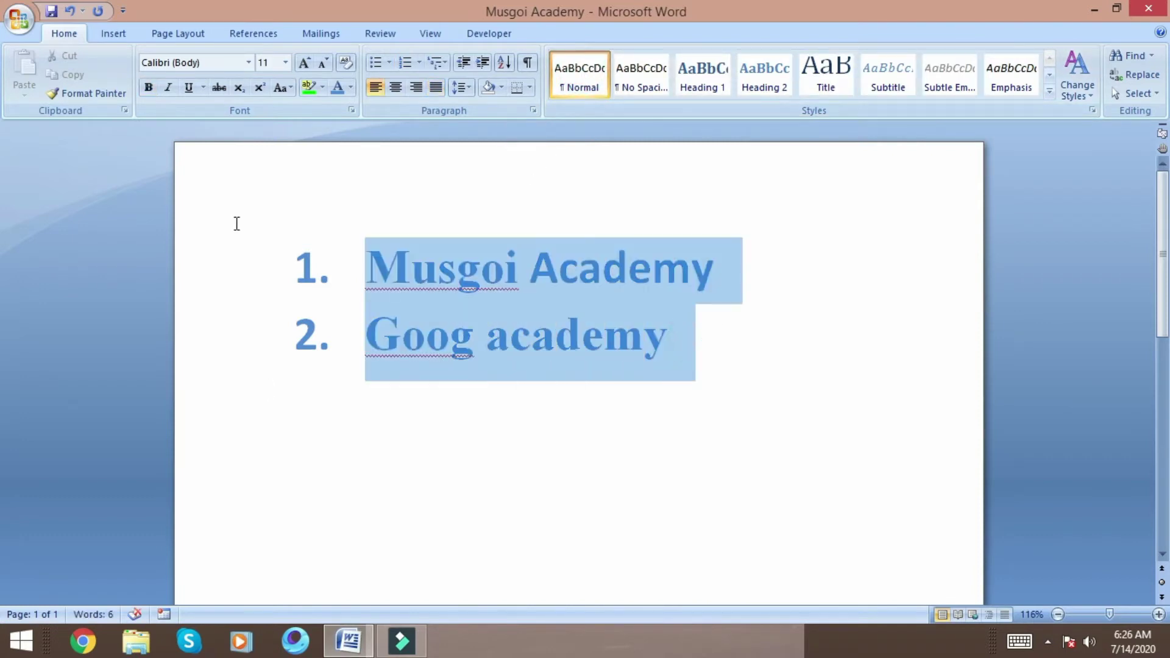
left_click(572, 77)
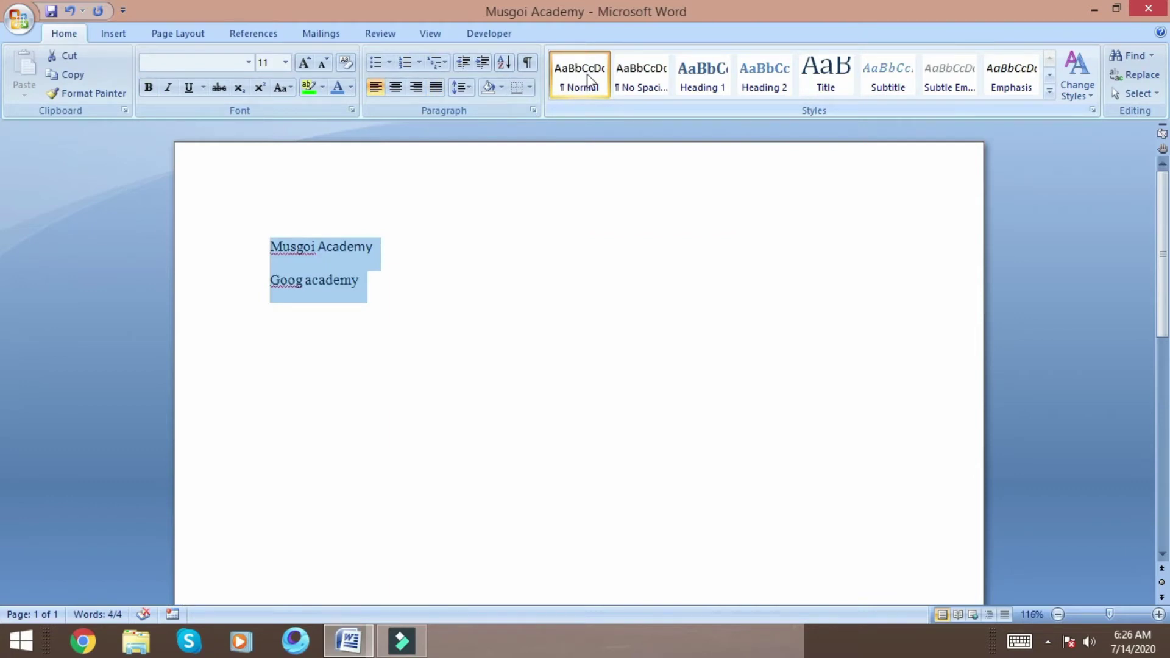
left_click(623, 76)
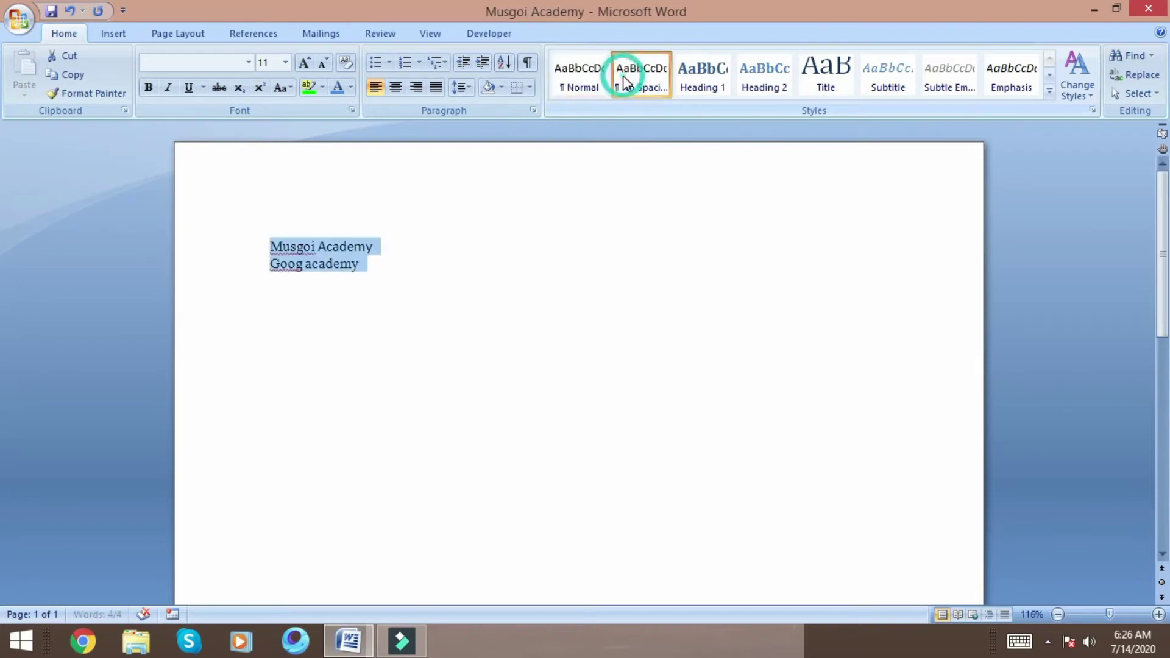
Try Heading 2 through Heading 6 on both lines, then settle on Heading 1.
left_click(719, 79)
left_click(759, 79)
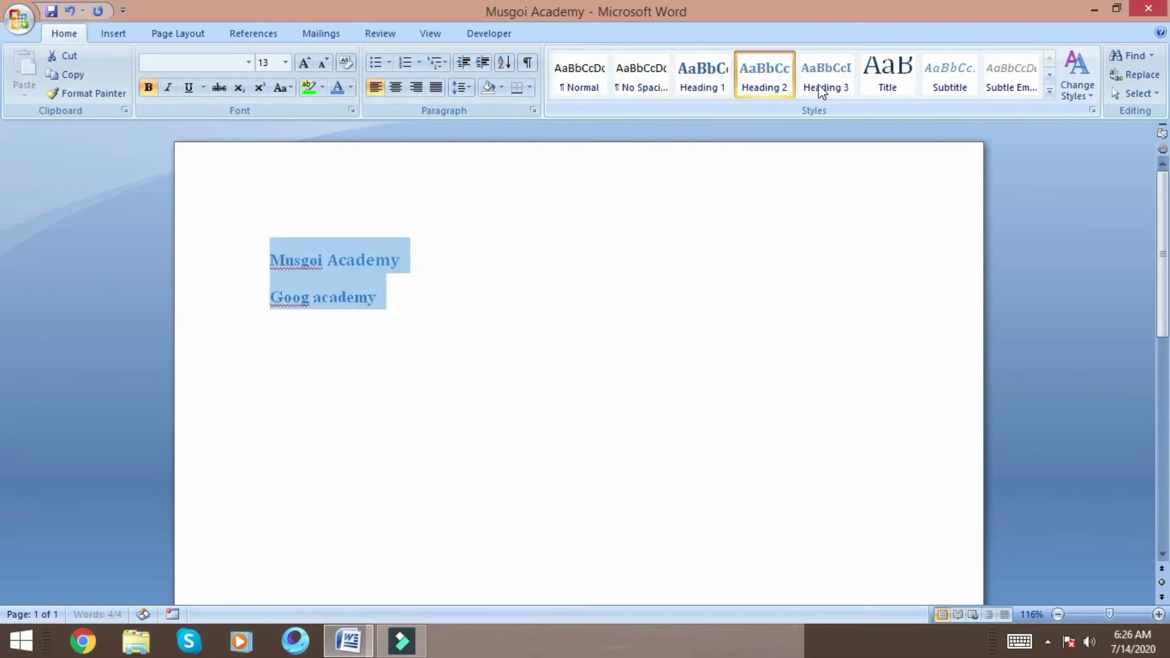
left_click(835, 86)
left_click(890, 88)
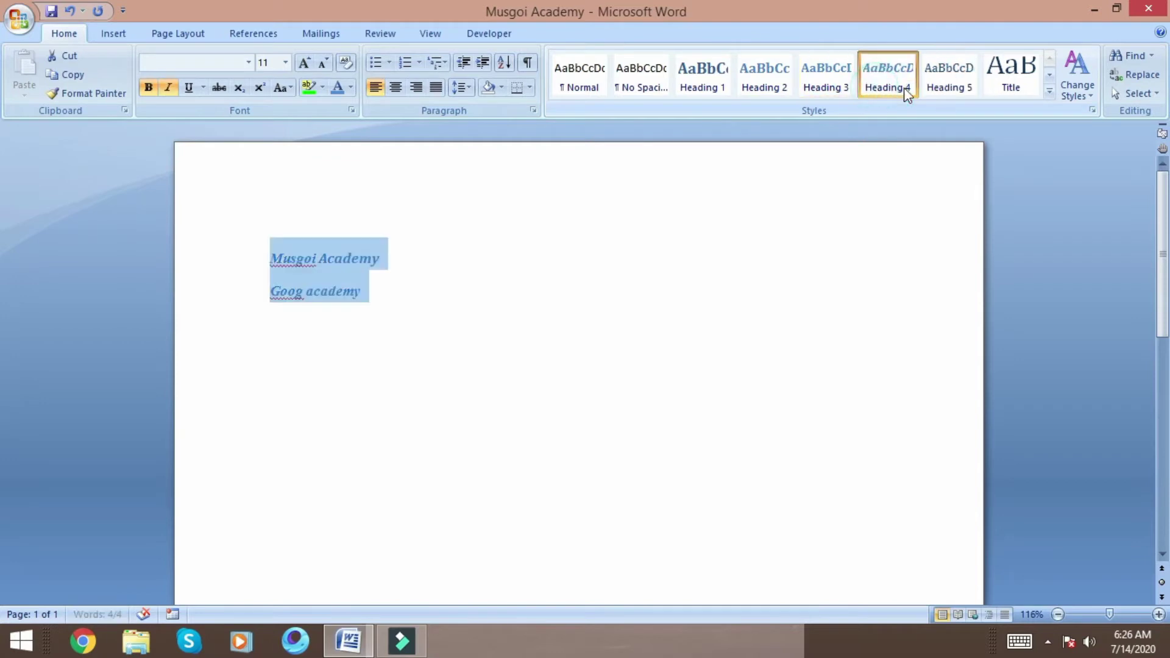
left_click(962, 88)
left_click(1003, 87)
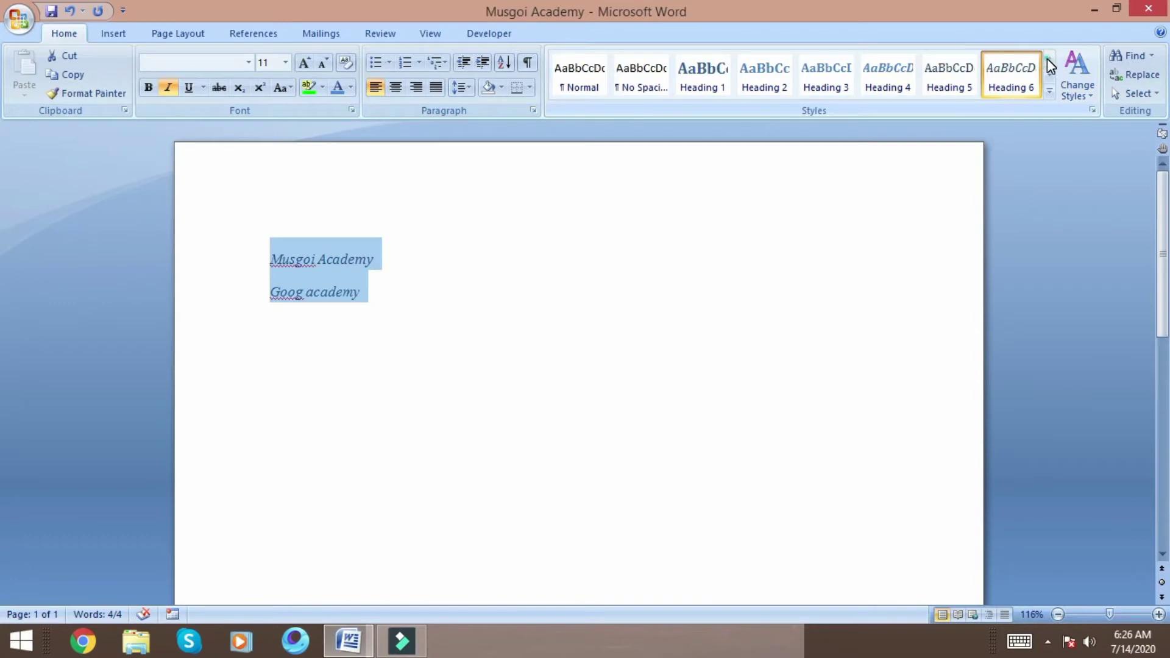
left_click(1047, 85)
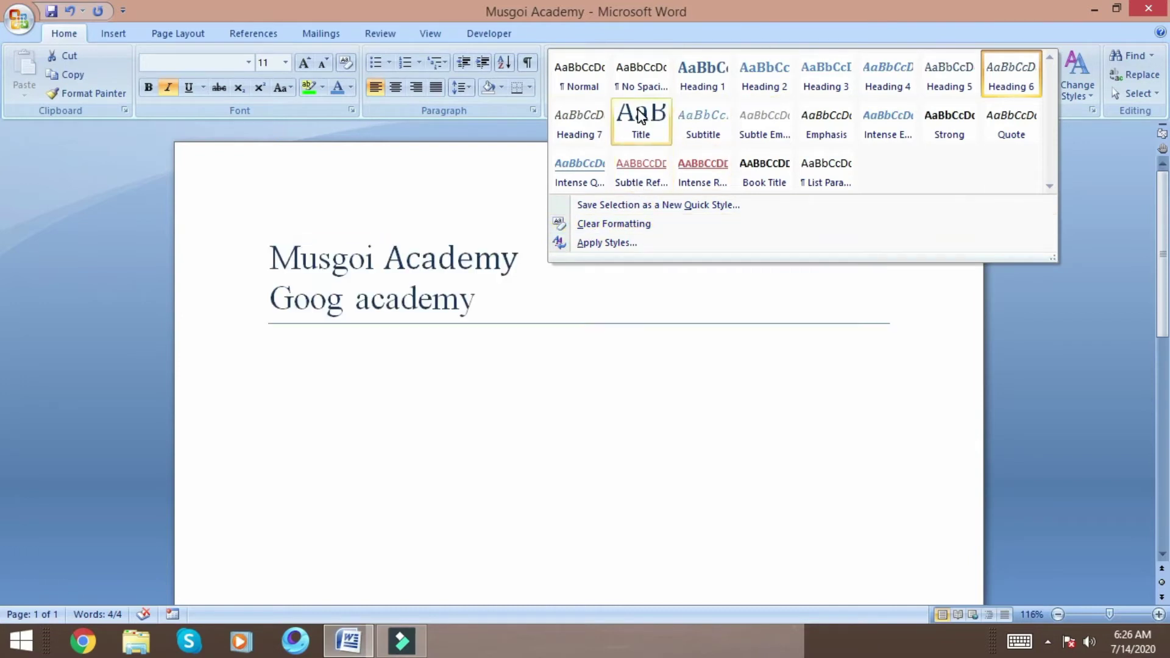
left_click(695, 76)
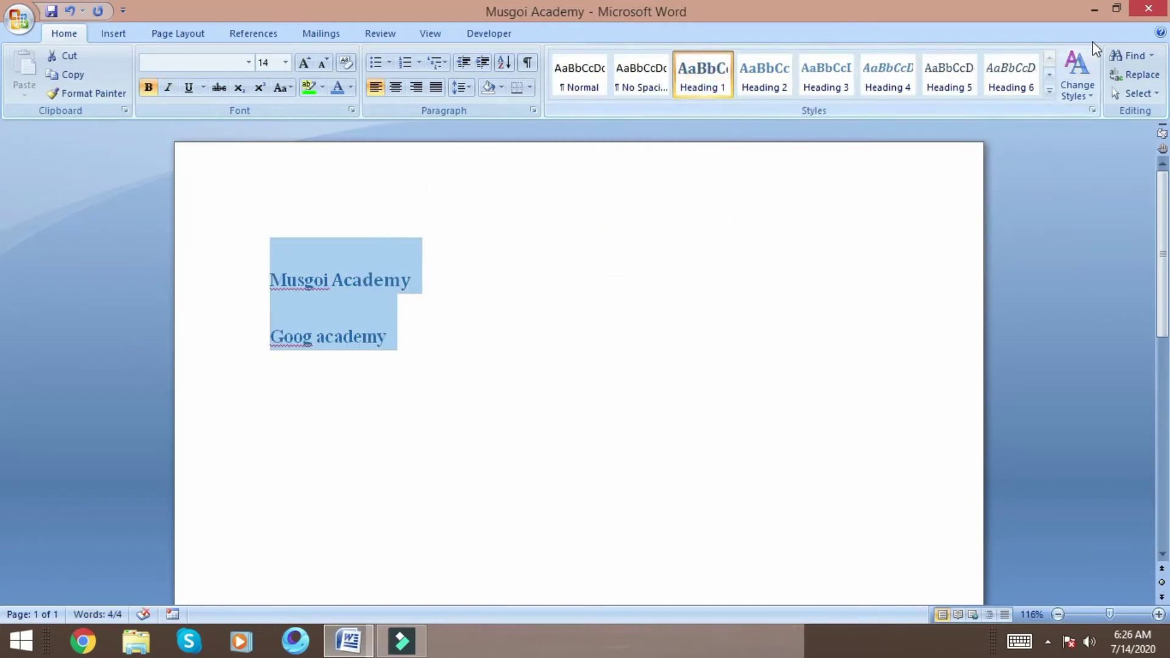
Browse the Change Styles style sets and close them without applying any.
left_click(1095, 94)
left_click(1083, 86)
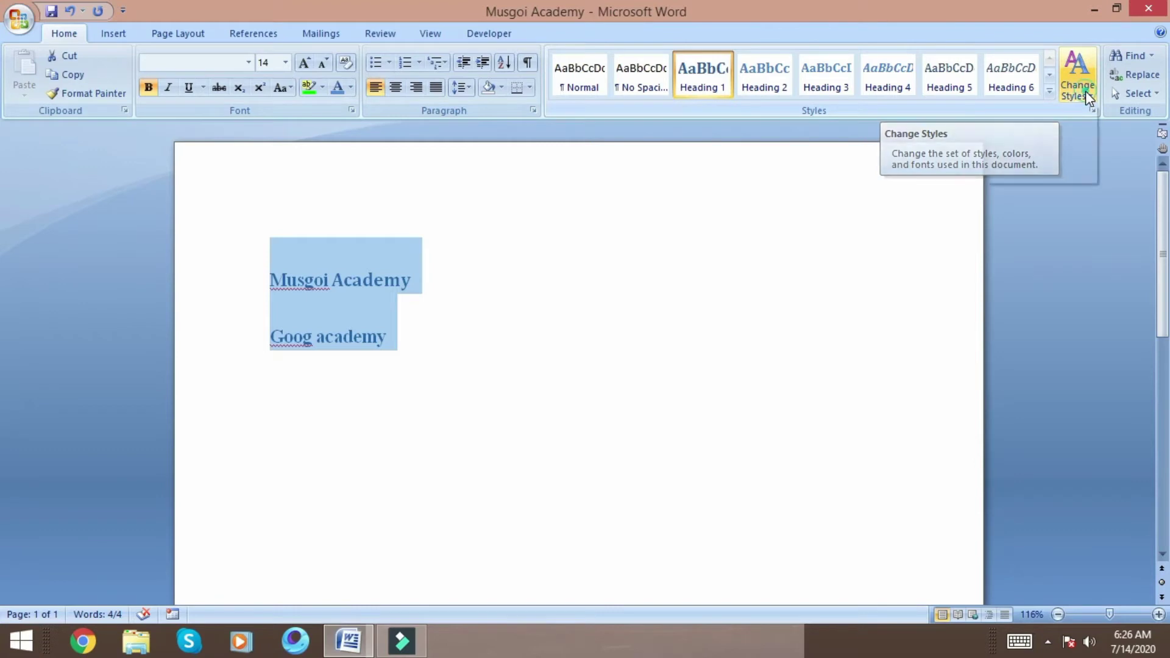
left_click(1085, 91)
mouse_move(1037, 114)
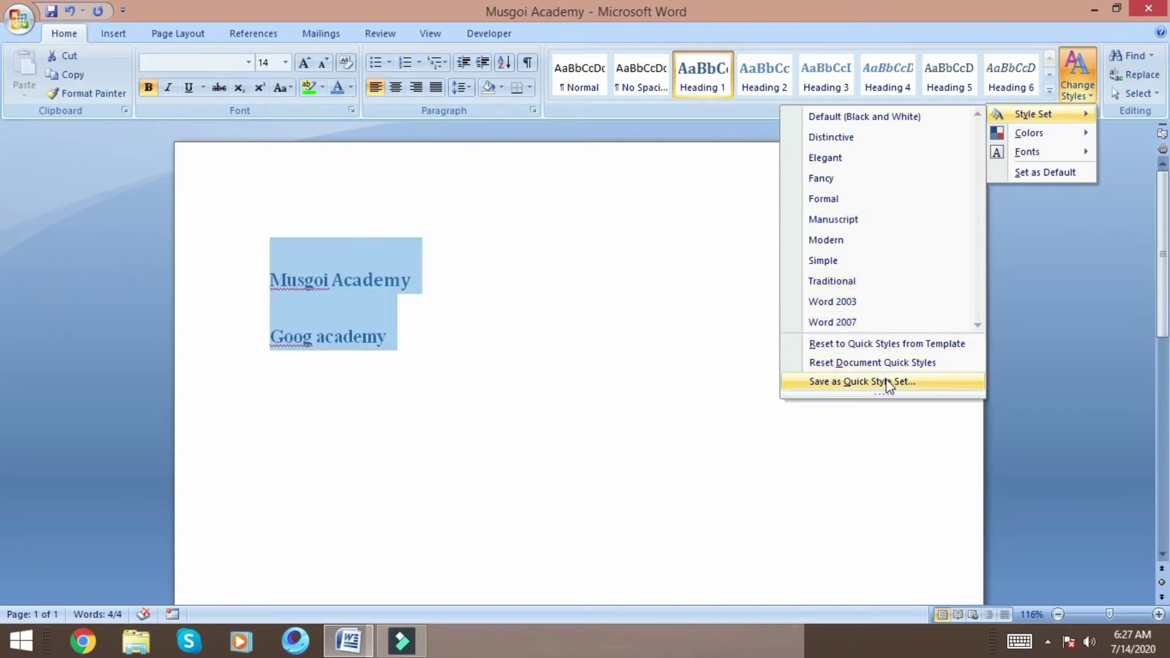
left_click(610, 219)
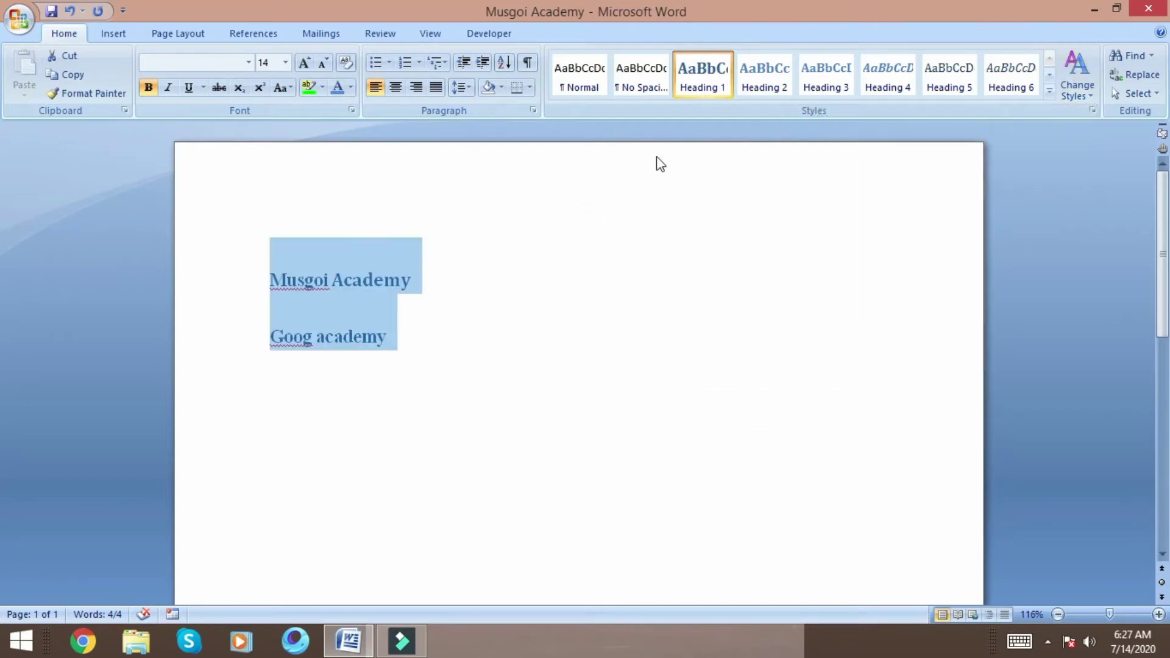
Open the Find dropdown options on the Home tab.
left_click(1154, 56)
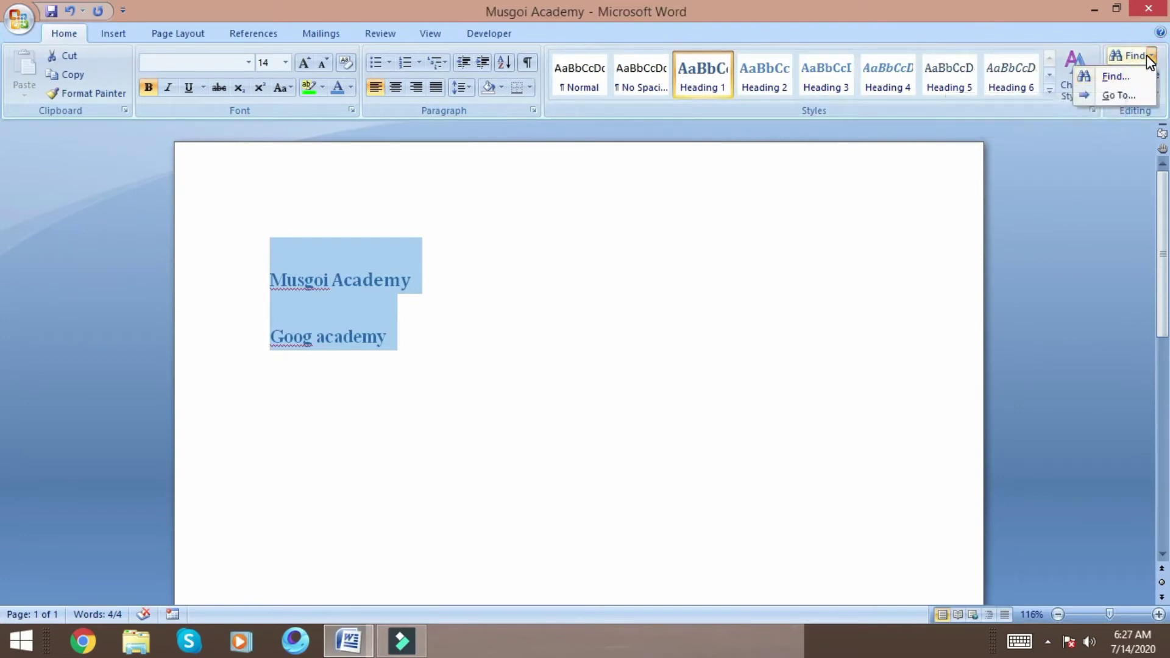
left_click(883, 269)
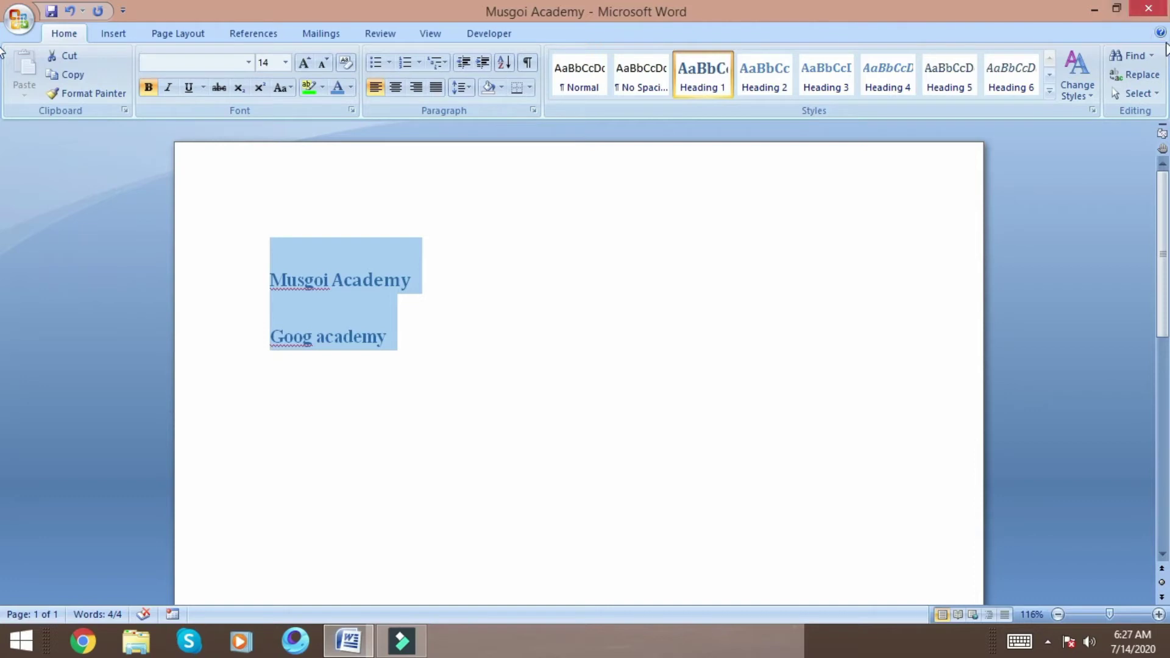
left_click(1151, 56)
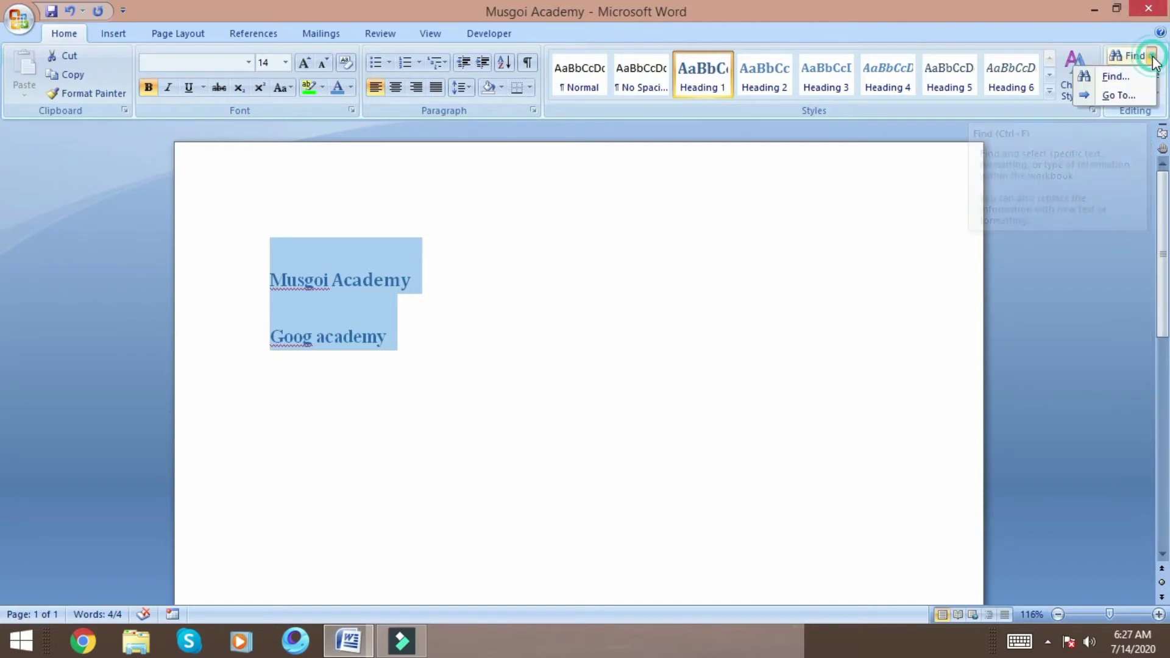
Search for 'academy' within the current selection, finding both heading matches.
left_click(1127, 78)
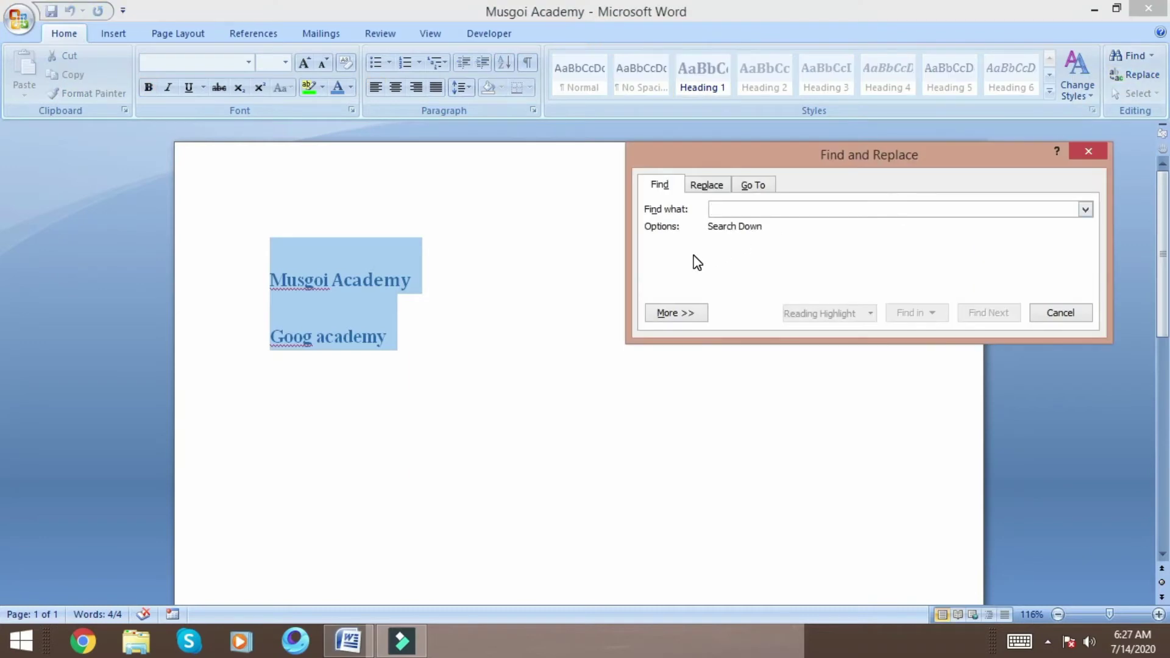
type("ac")
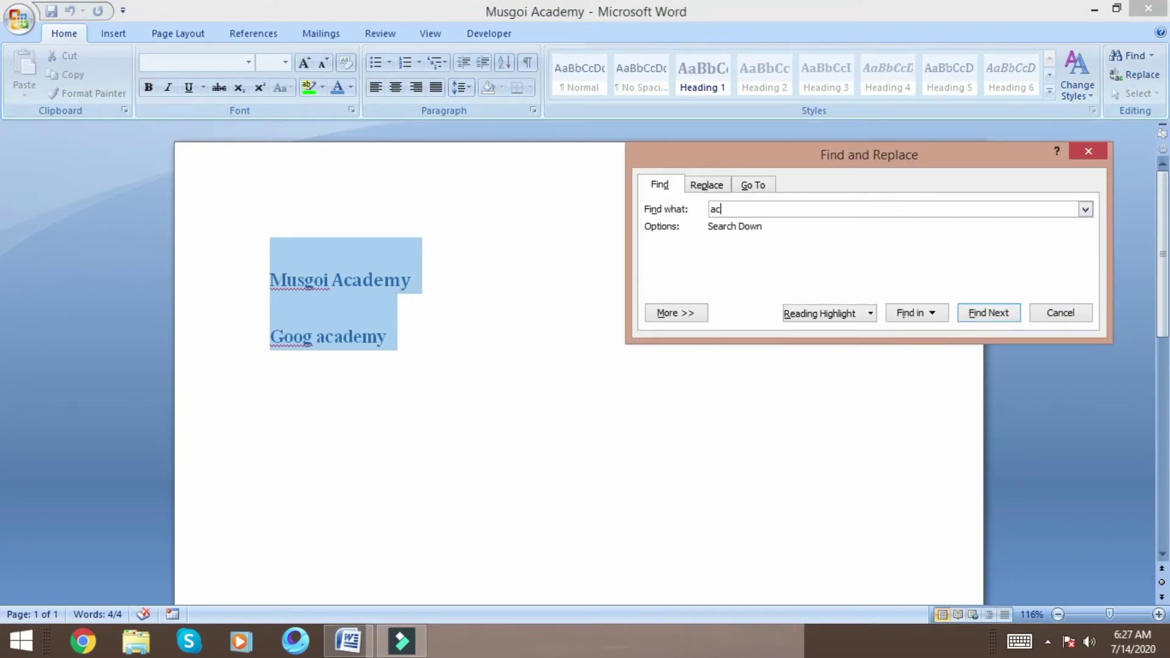
type("ademy")
left_click(914, 316)
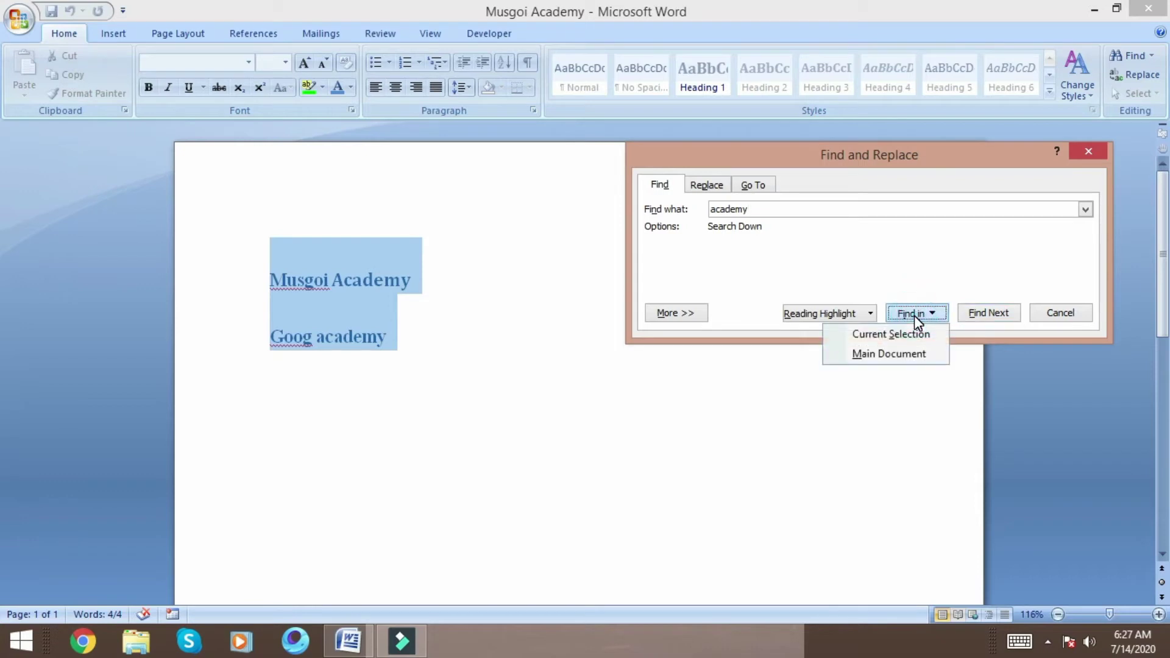
left_click(891, 335)
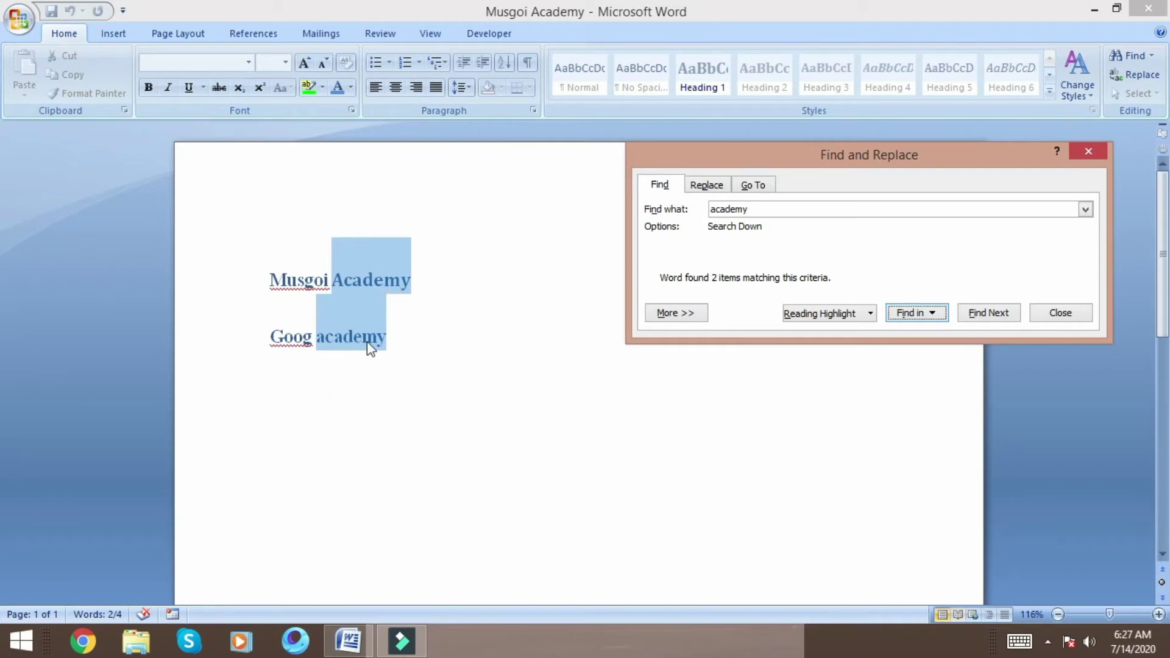
Close the Find dialog and open Replace with 'Academy' as the search text.
left_click(1088, 154)
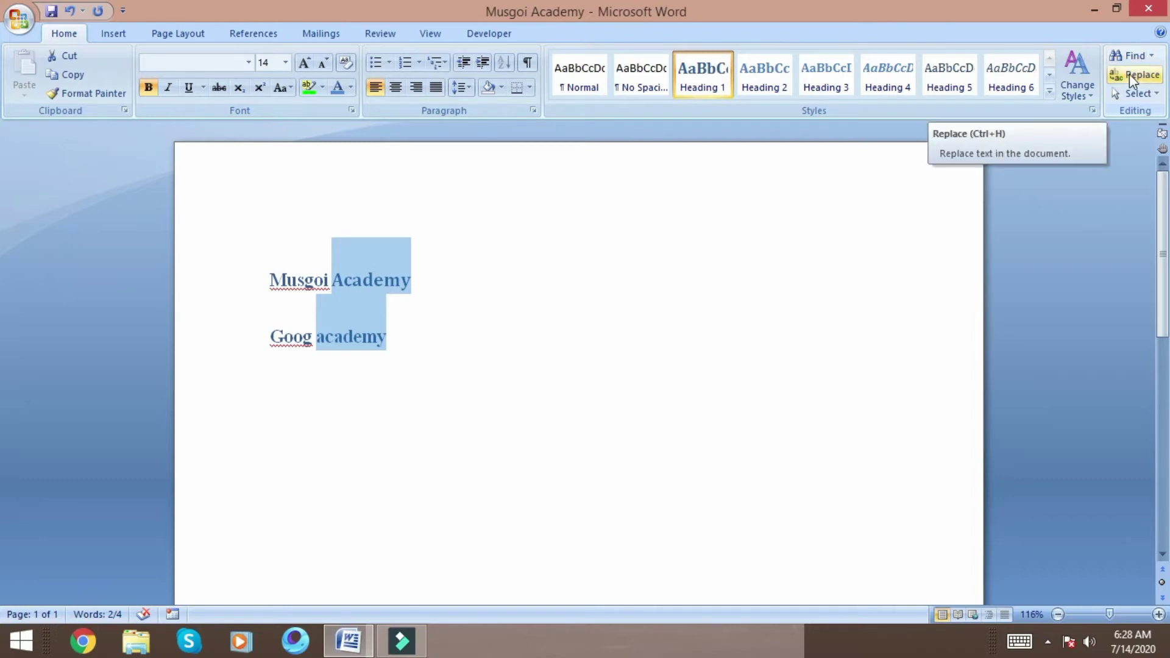
left_click(1129, 74)
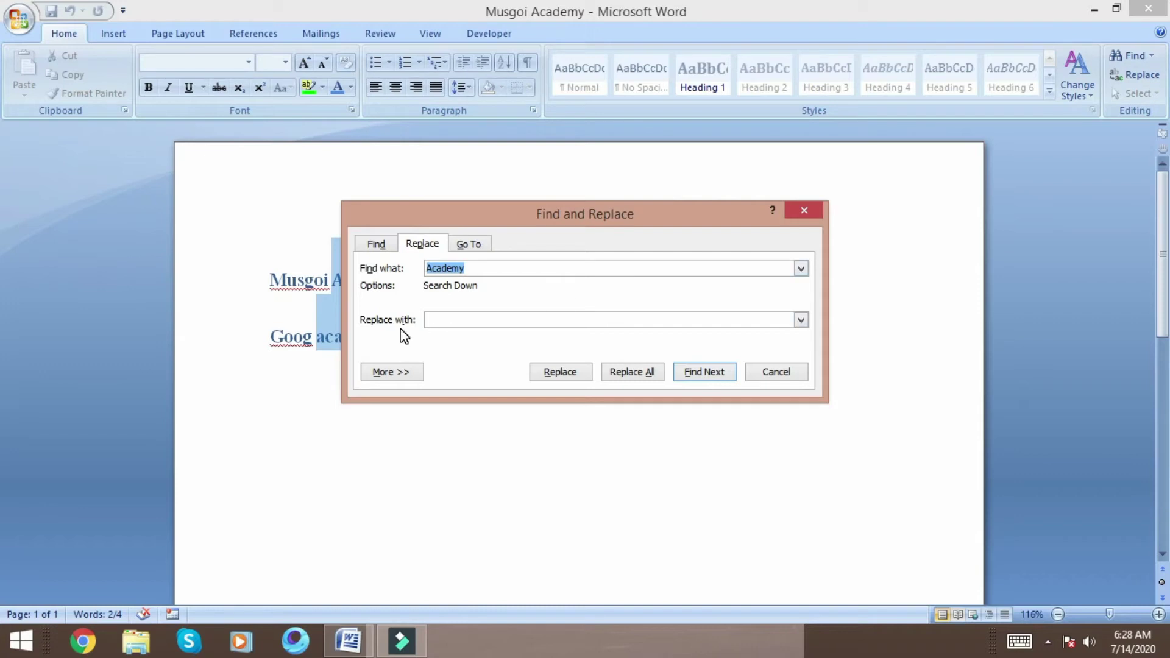
Replace Academy with 'school' so the first heading reads 'Musgoi School'.
left_click(440, 322)
type("school")
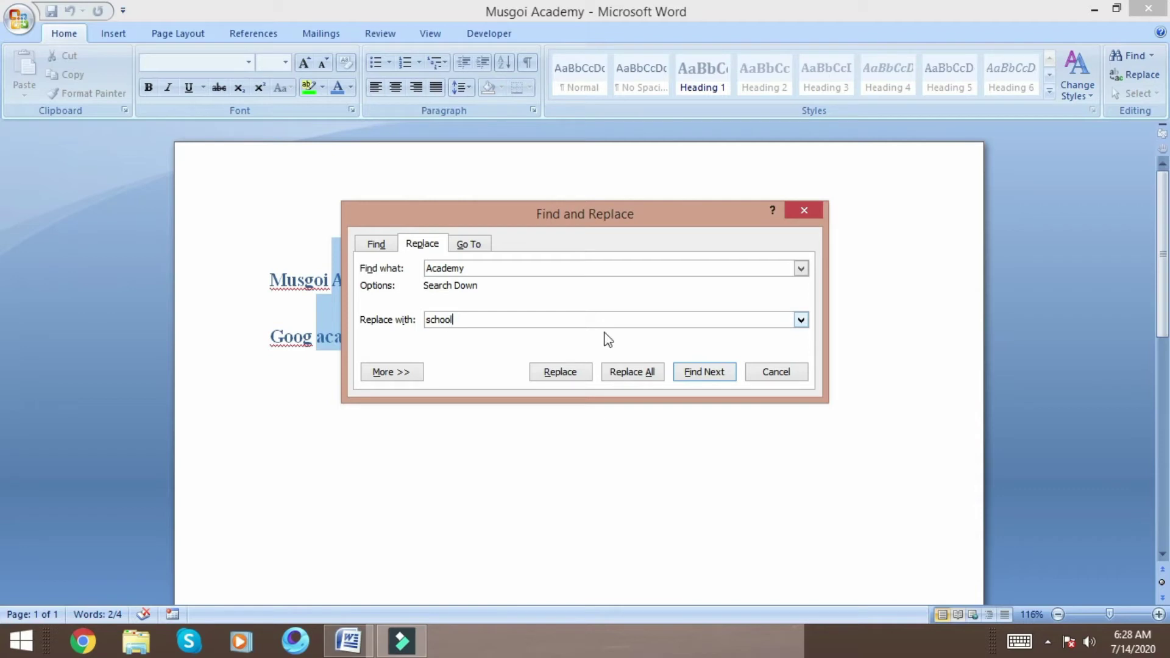
left_click(574, 374)
left_click(566, 374)
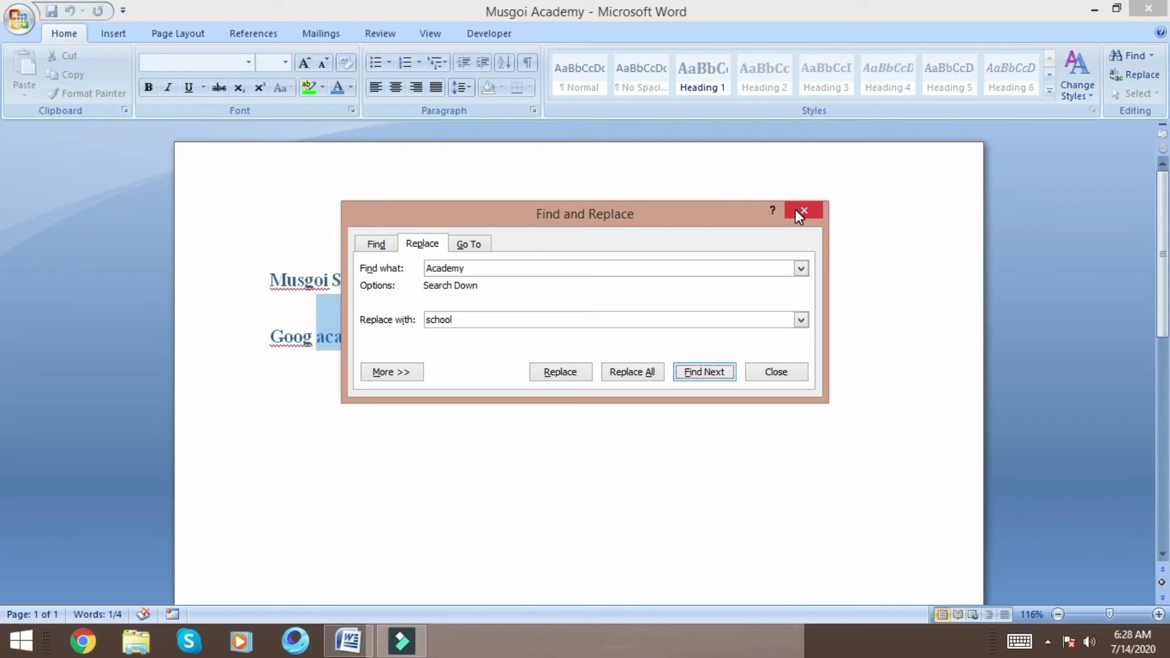
left_click(799, 211)
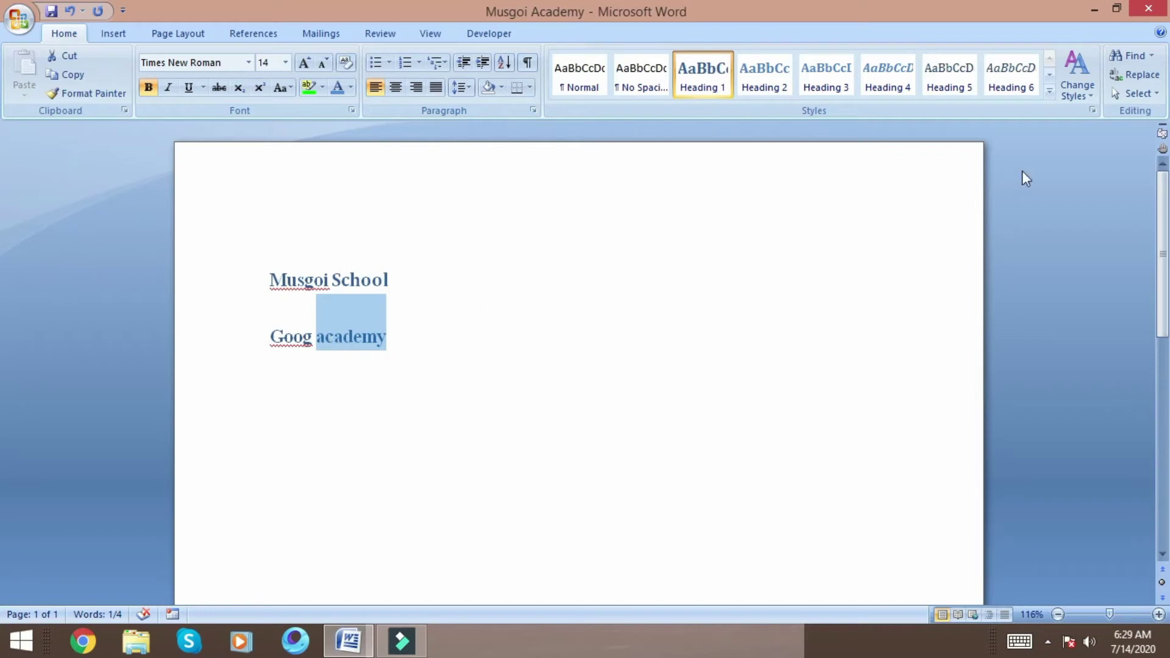
left_click(1158, 96)
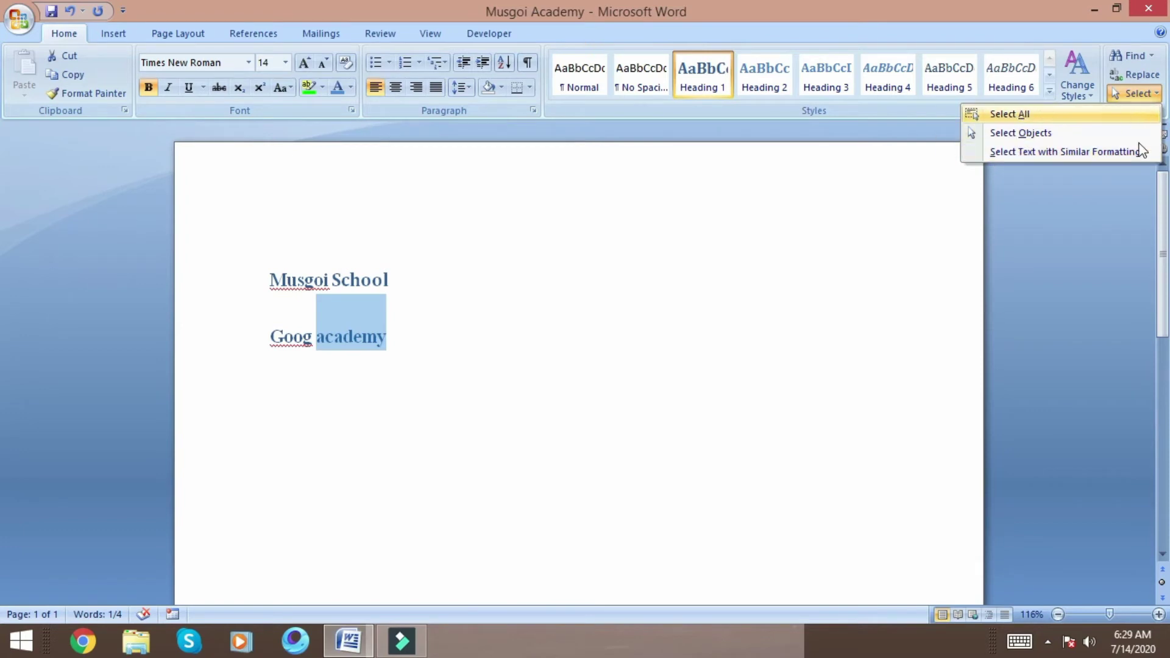
left_click(808, 199)
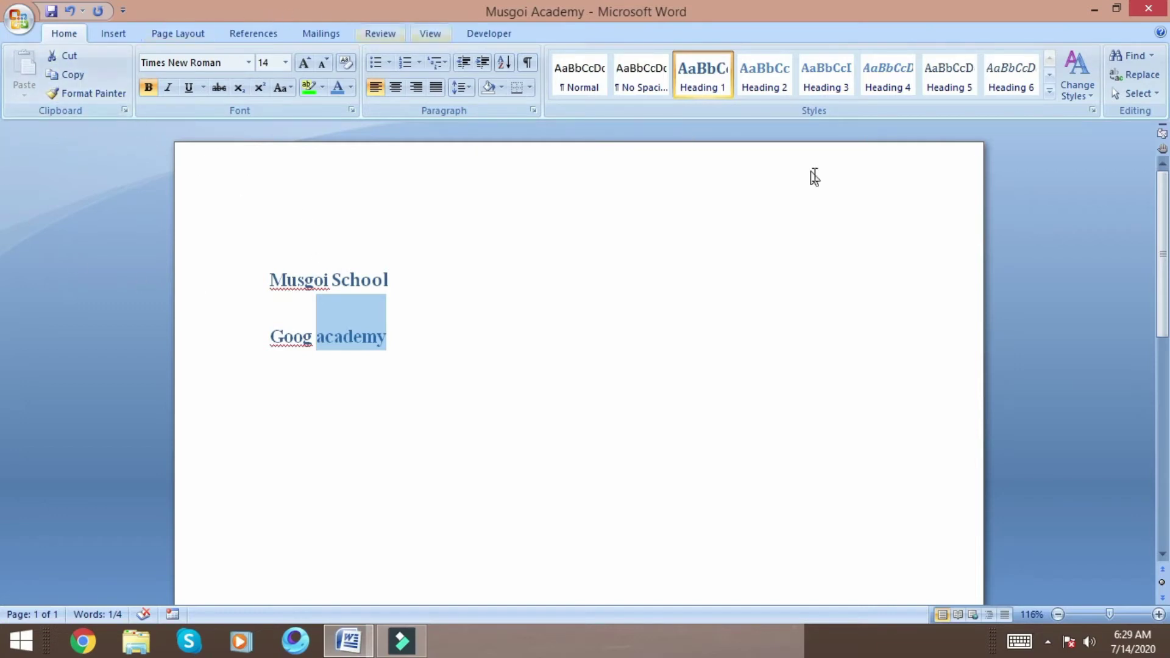
left_click(73, 75)
left_click(433, 273)
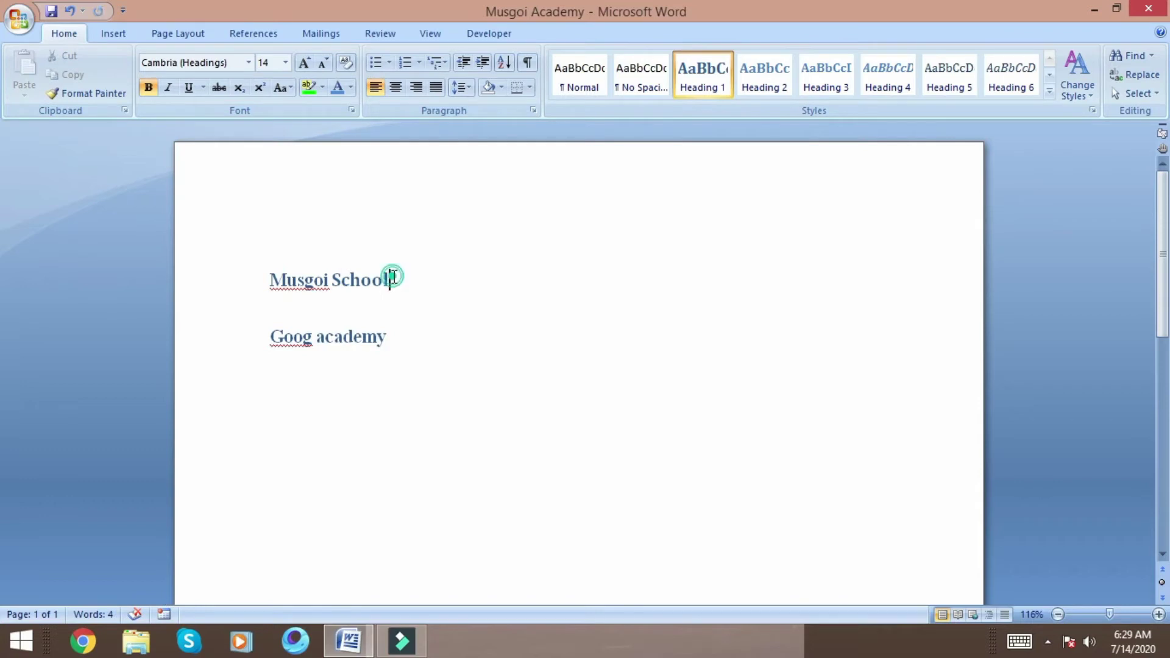
Copy the Musgoi School heading line and paste it back over itself.
left_click_drag(392, 279, 281, 247)
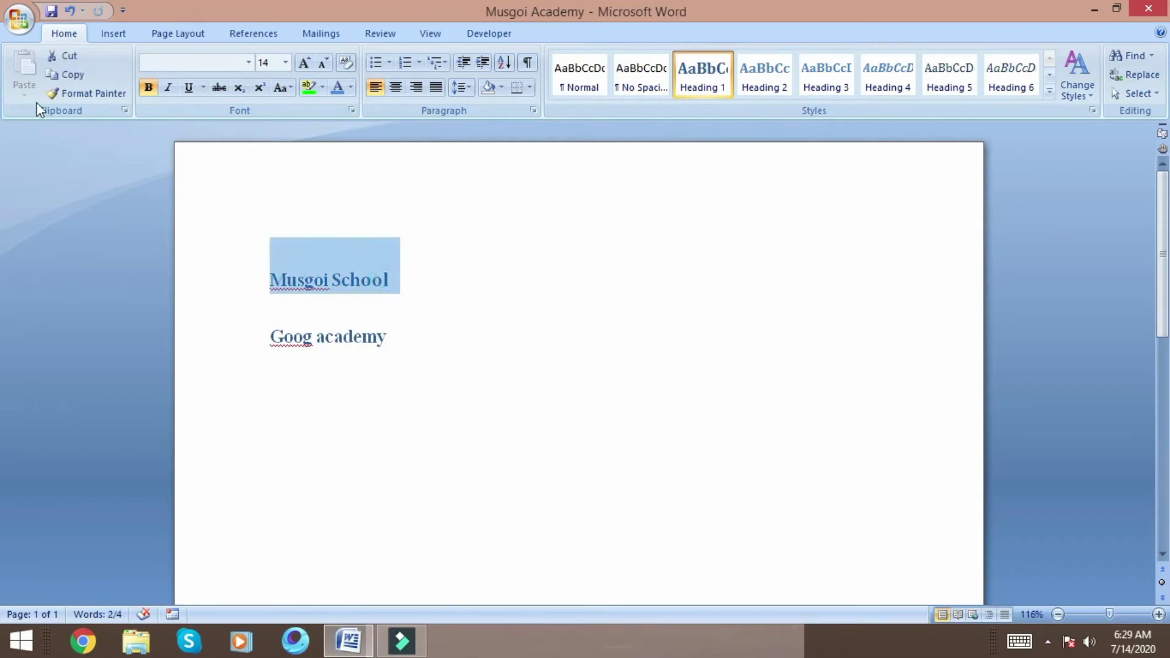
left_click(72, 74)
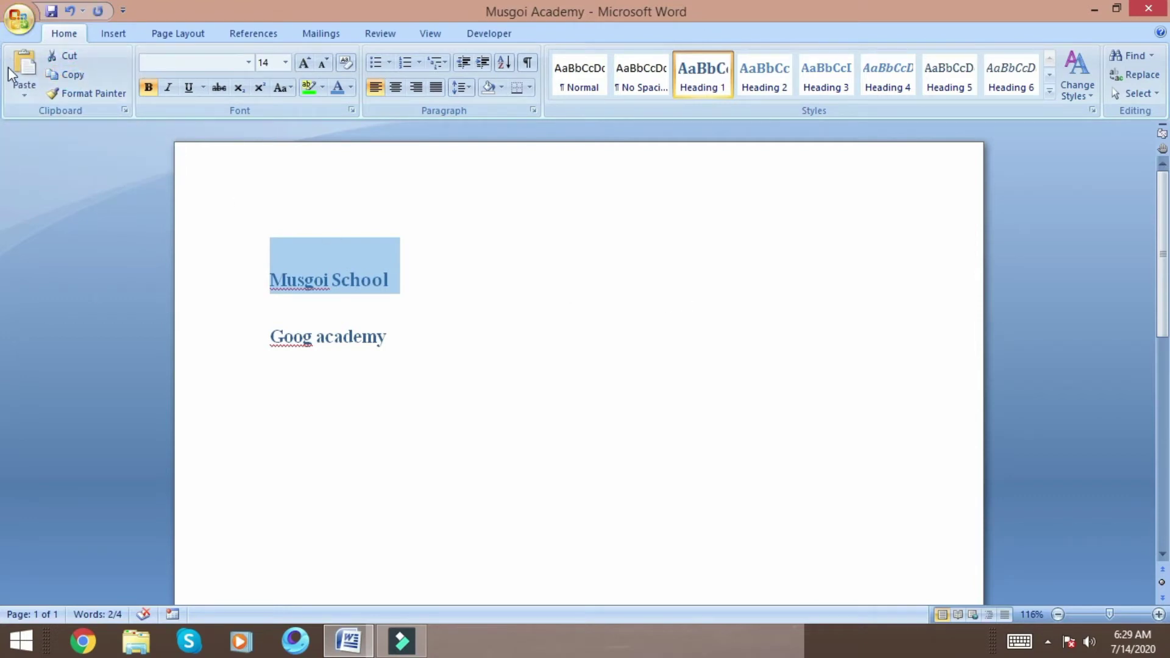
left_click(23, 69)
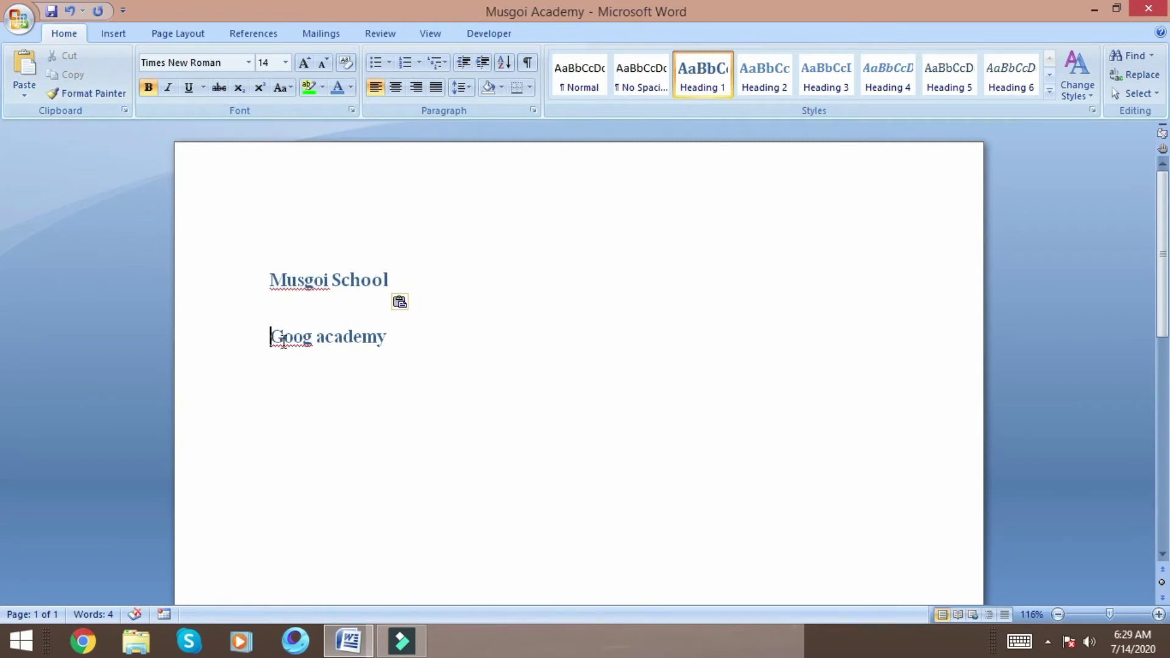
Paste Musgoi School on the empty line below Goog academy, then cut that duplicate out.
left_click(307, 458)
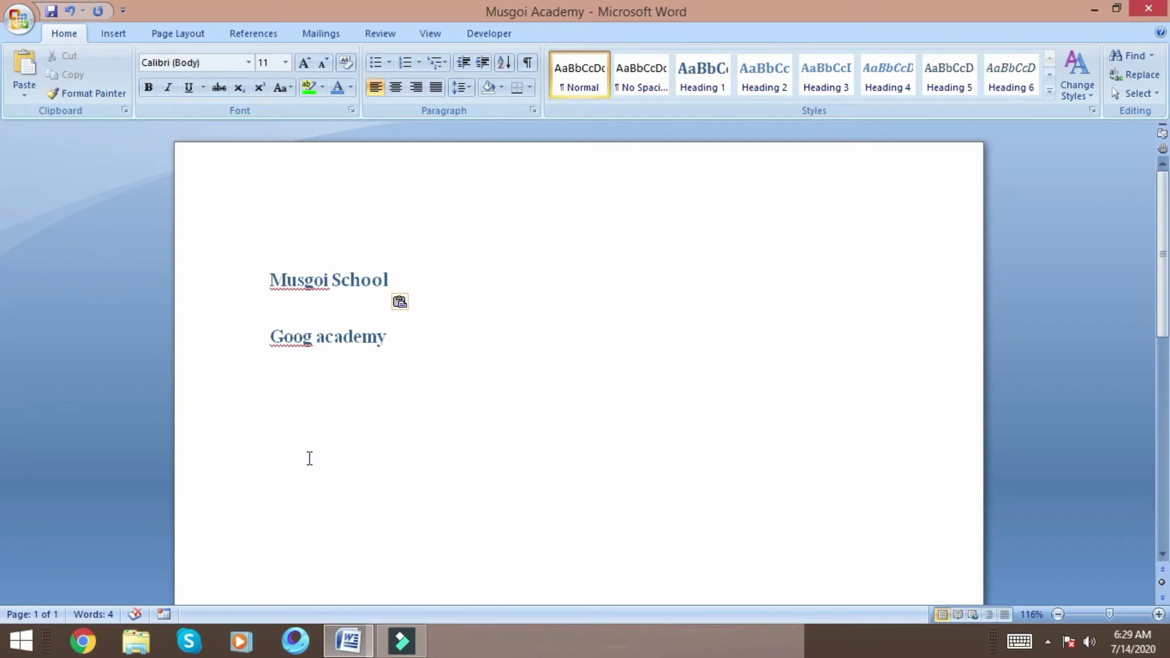
right_click(309, 458)
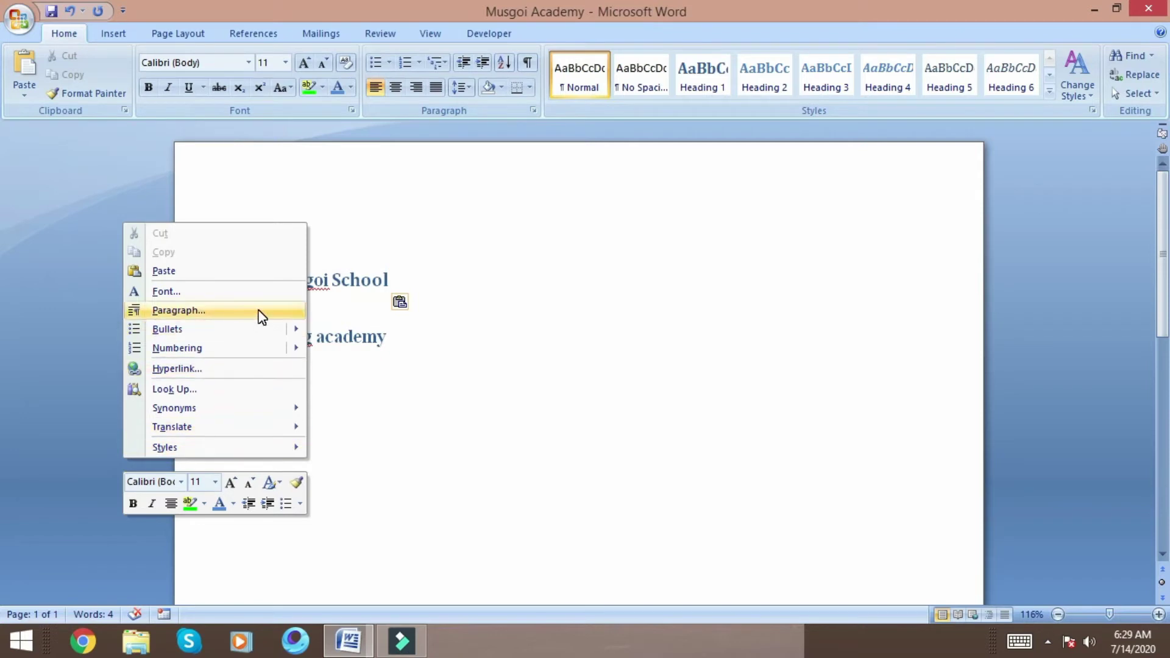
left_click(261, 272)
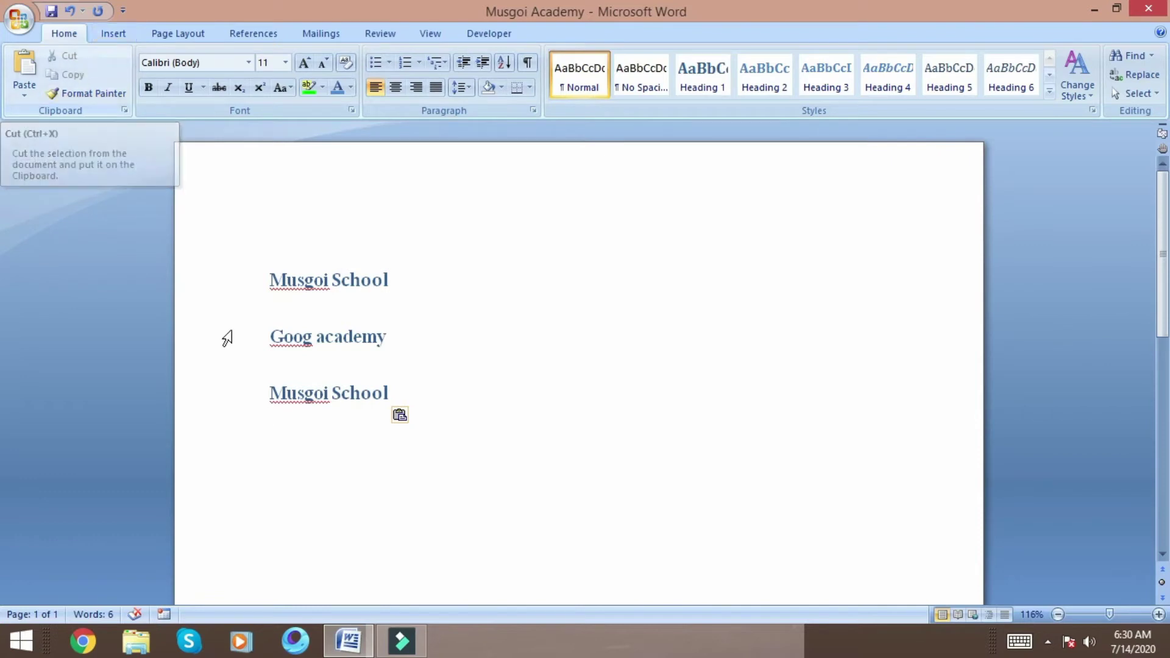
left_click_drag(398, 378, 280, 365)
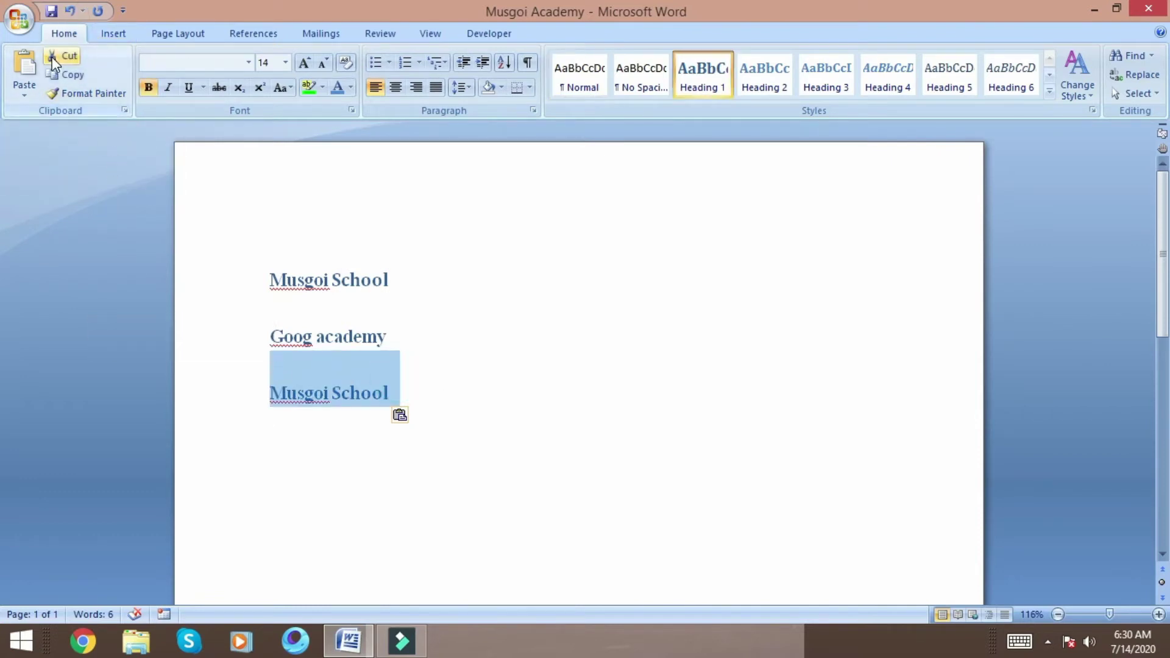
left_click(68, 56)
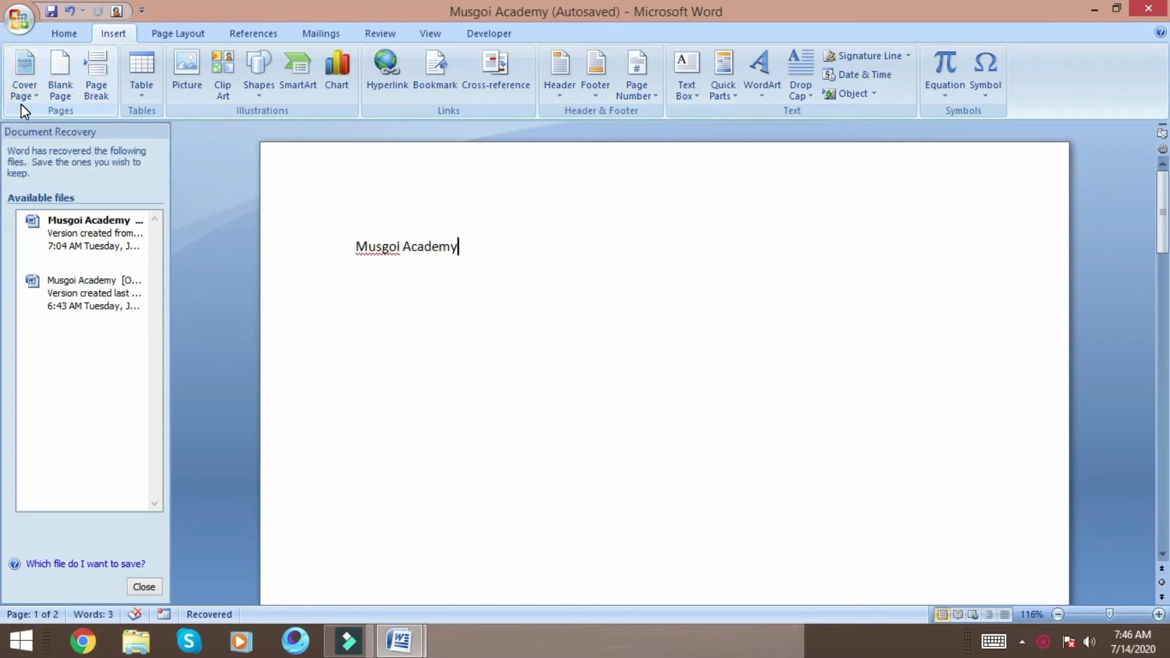
left_click(31, 92)
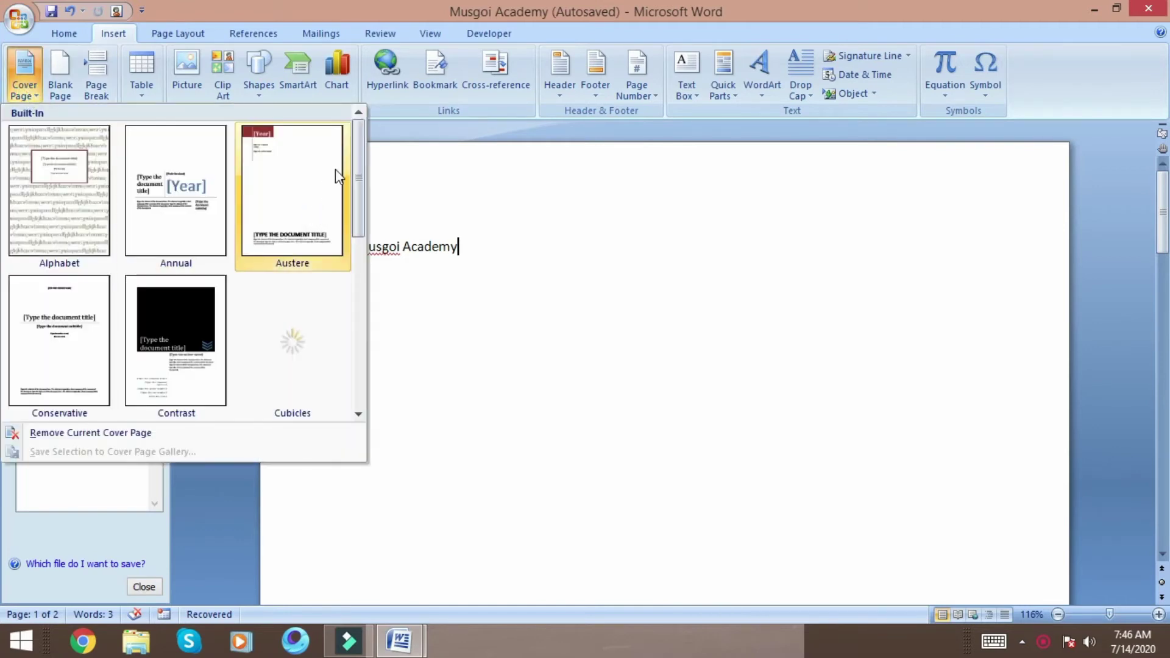
left_click_drag(360, 169, 354, 363)
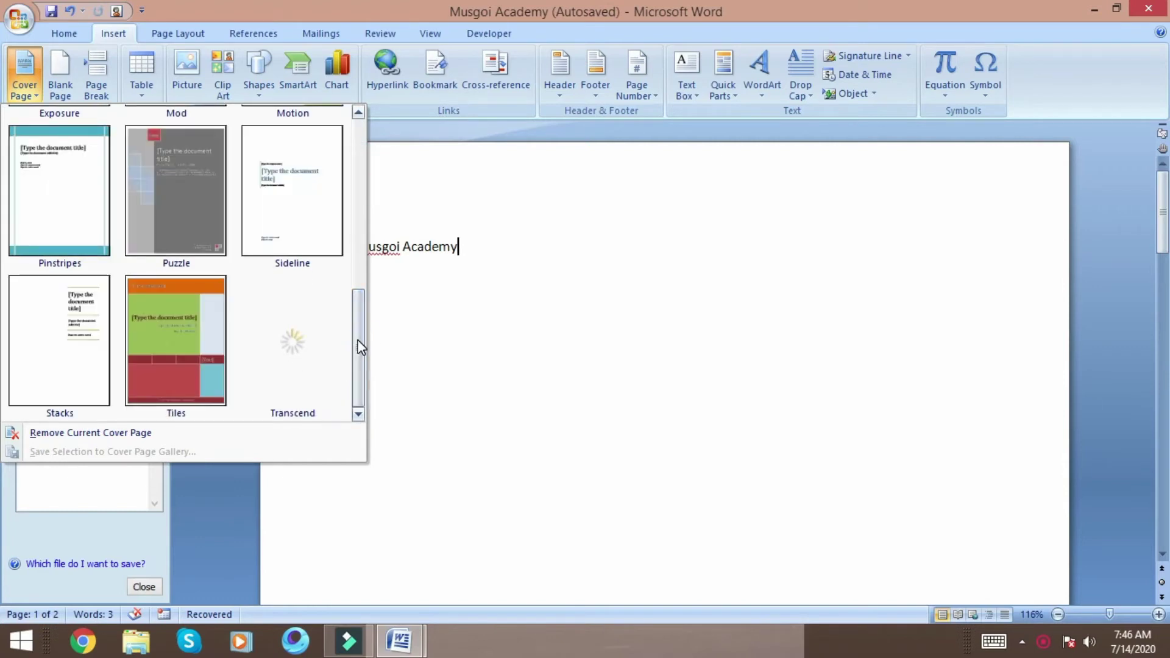
left_click_drag(359, 343, 399, 156)
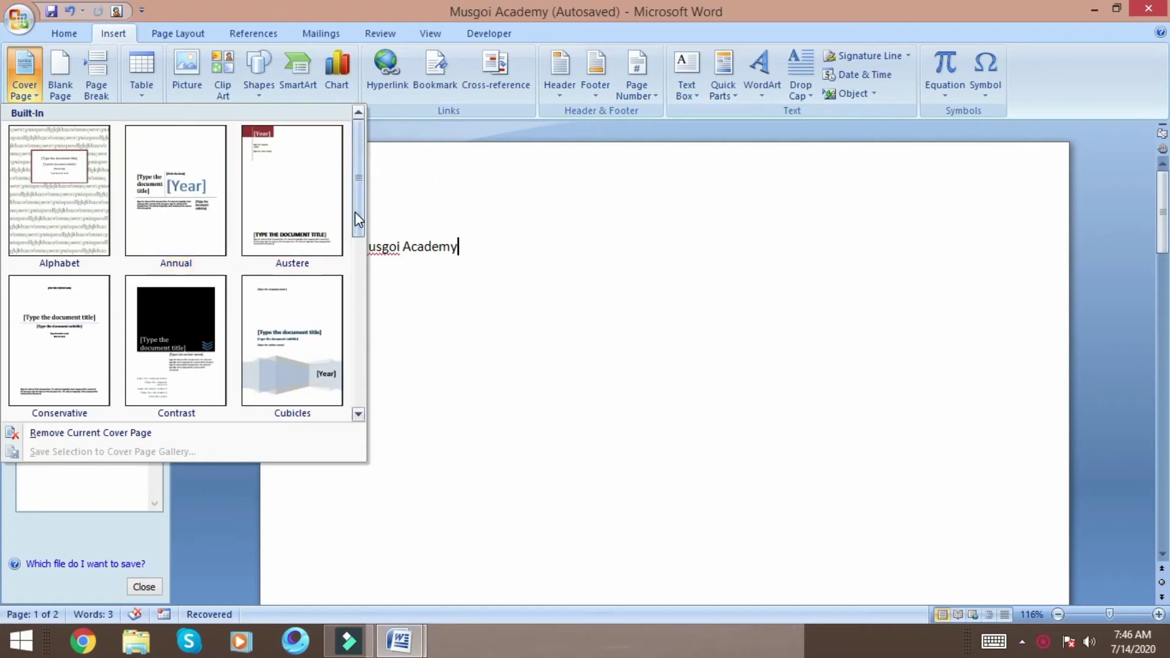
left_click_drag(358, 201, 350, 415)
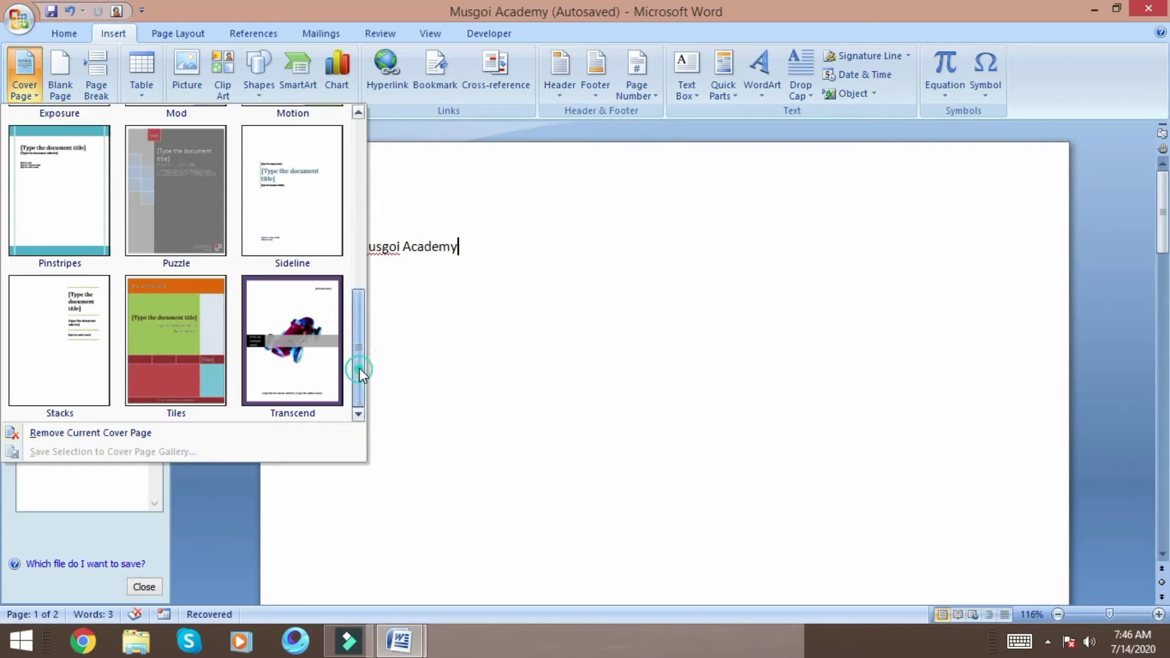
left_click_drag(359, 369, 404, 196)
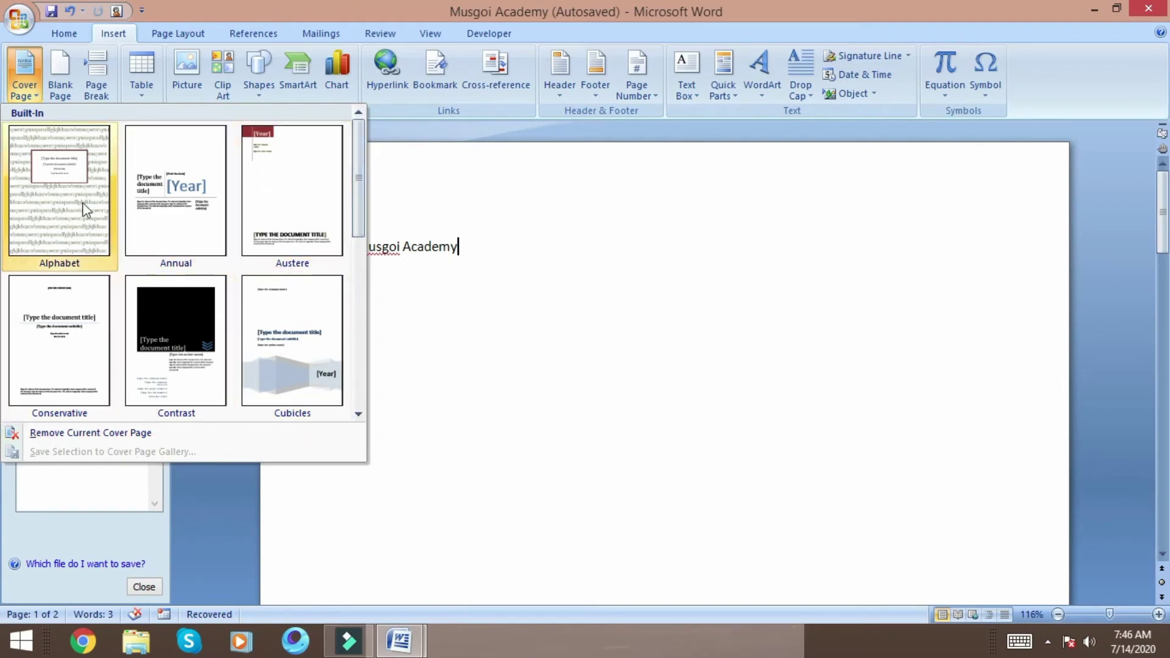
mouse_move(359, 195)
left_mouse_down()
mouse_move(378, 229)
mouse_move(386, 209)
left_mouse_up()
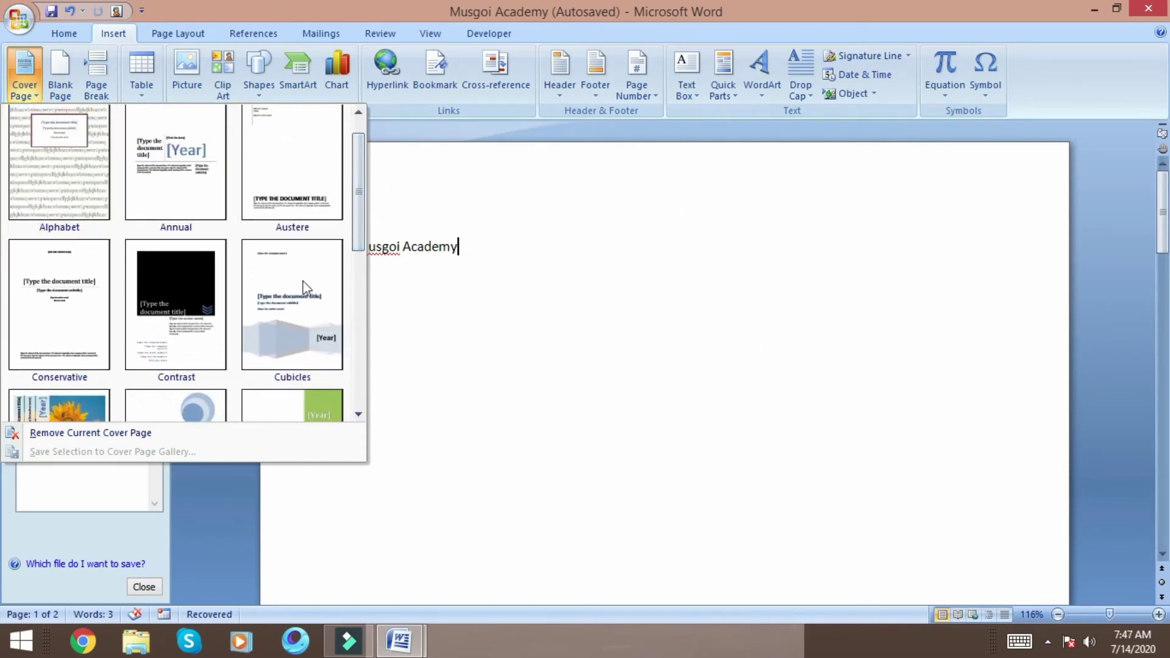
left_click(638, 196)
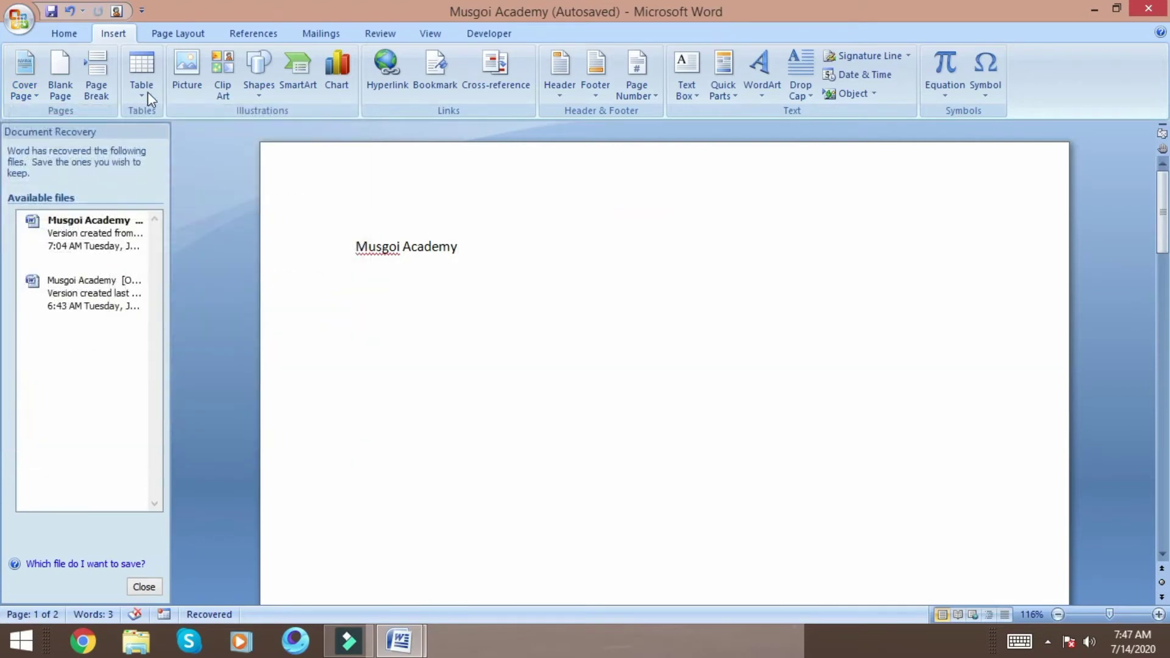
Insert a blank page after the Musgoi Academy text and scroll back to page 1.
left_click(74, 82)
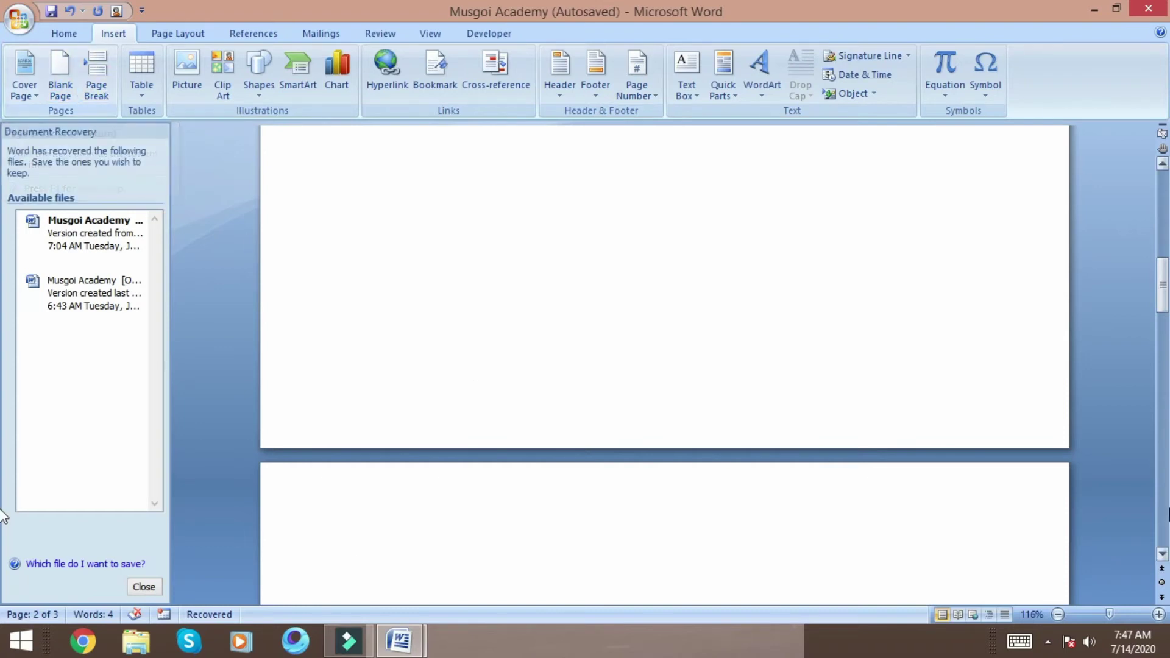
left_click_drag(1163, 283, 1162, 198)
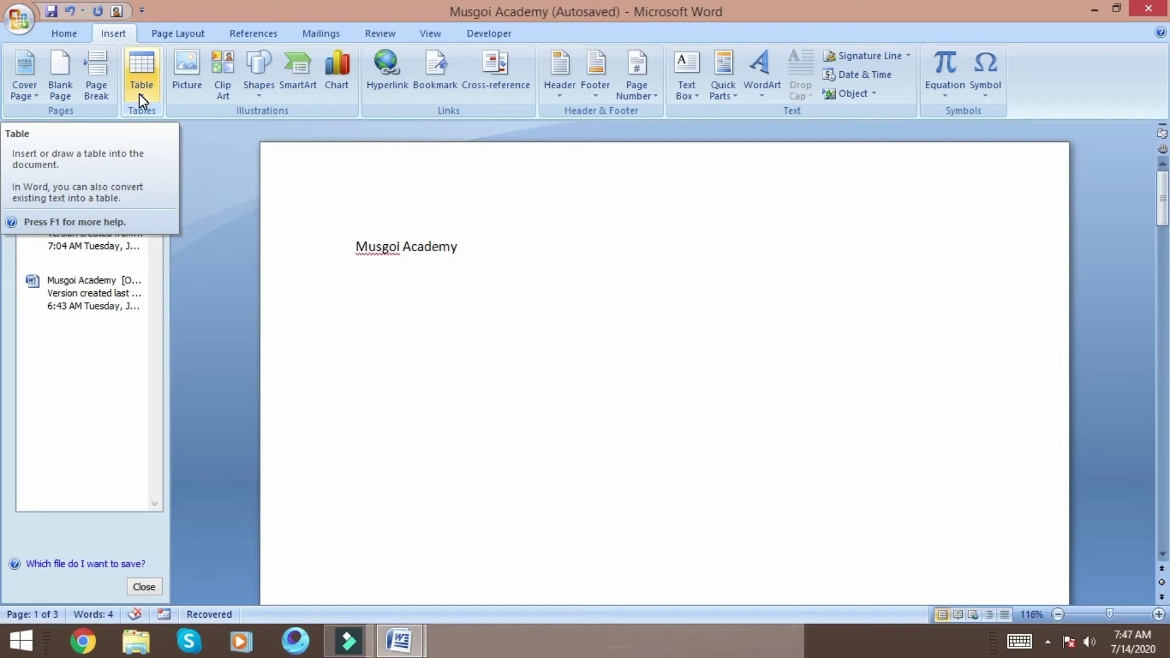
Add a new line below Musgoi Academy and show the Table dropdown's size grid.
left_click(139, 100)
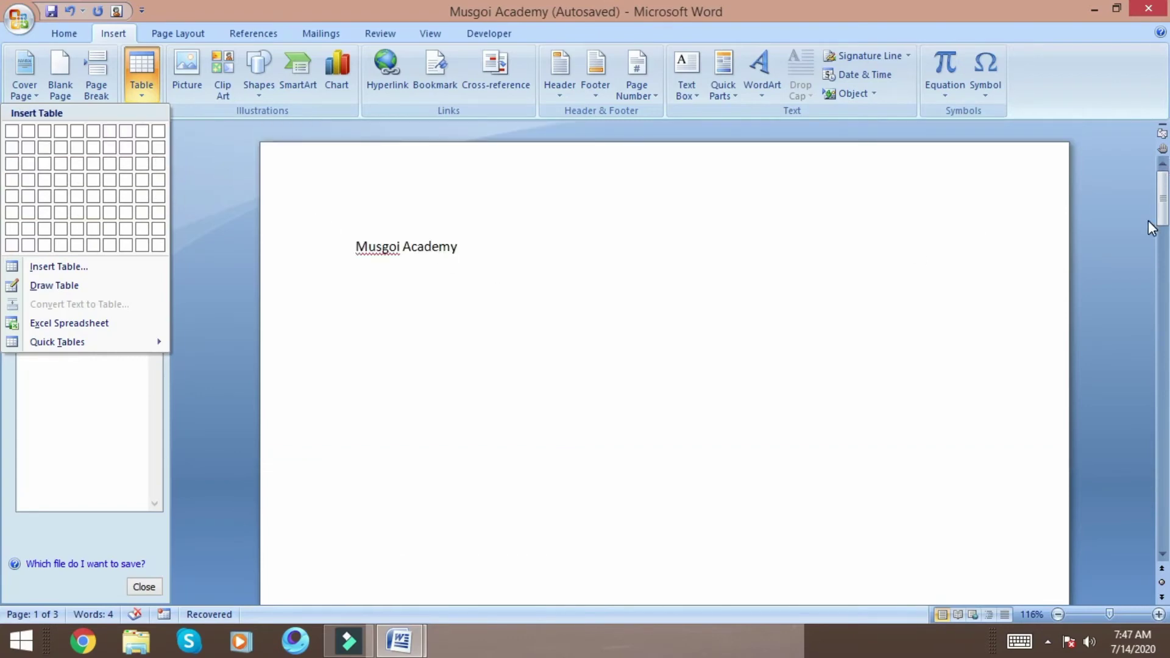
left_click(476, 243)
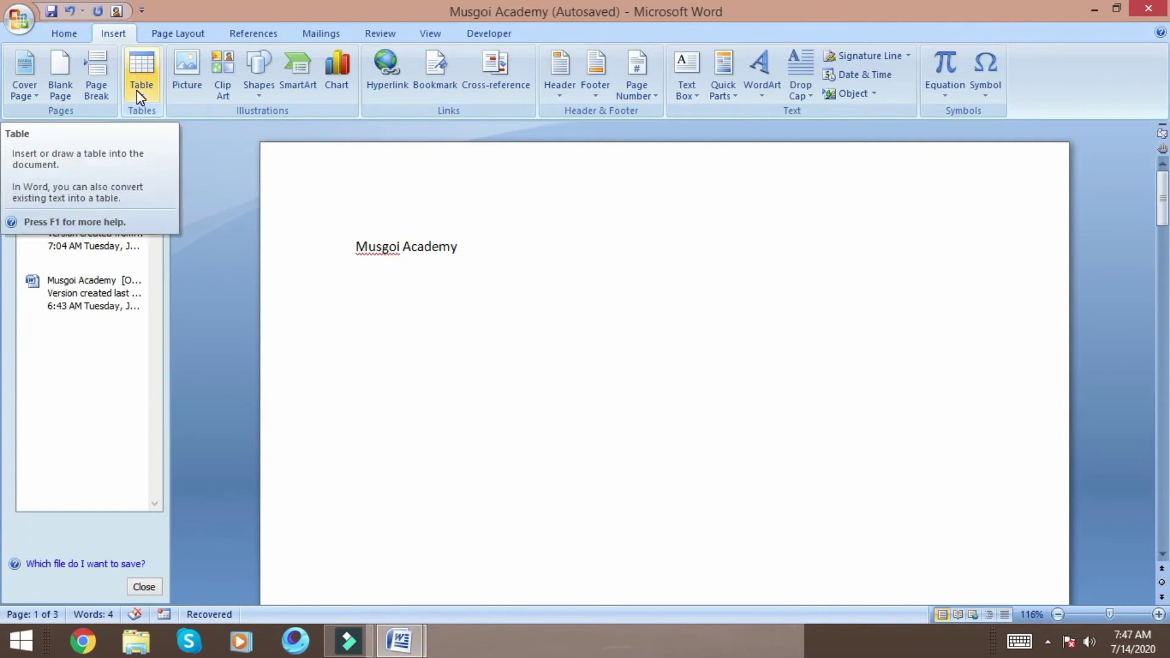
key("Return")
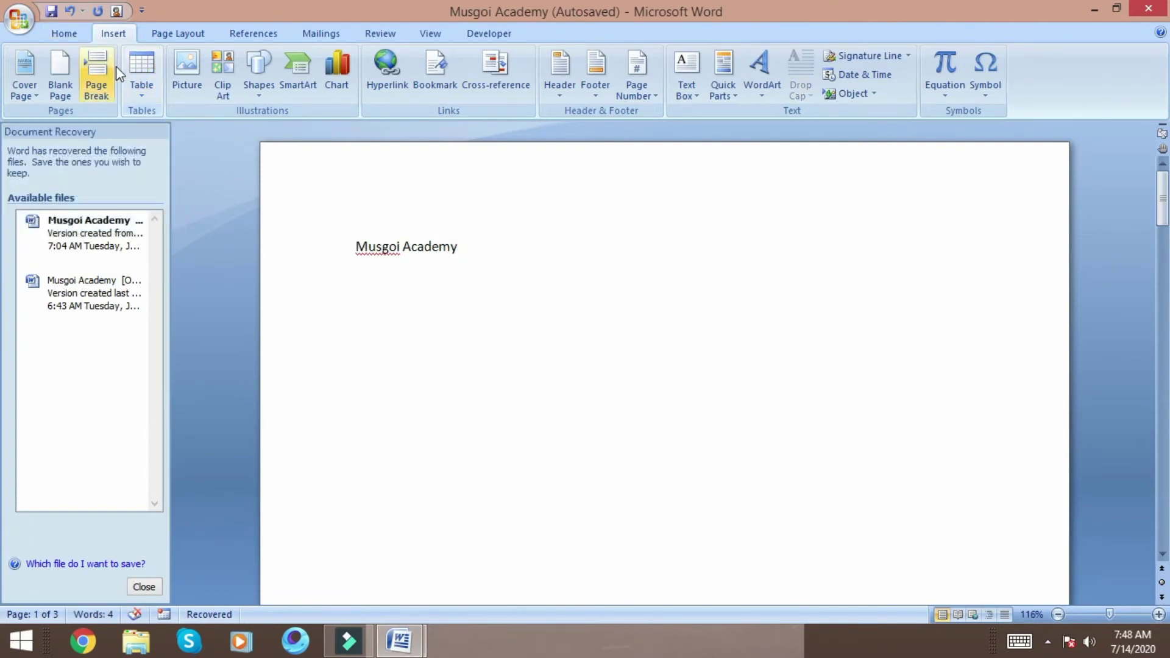
left_click(137, 94)
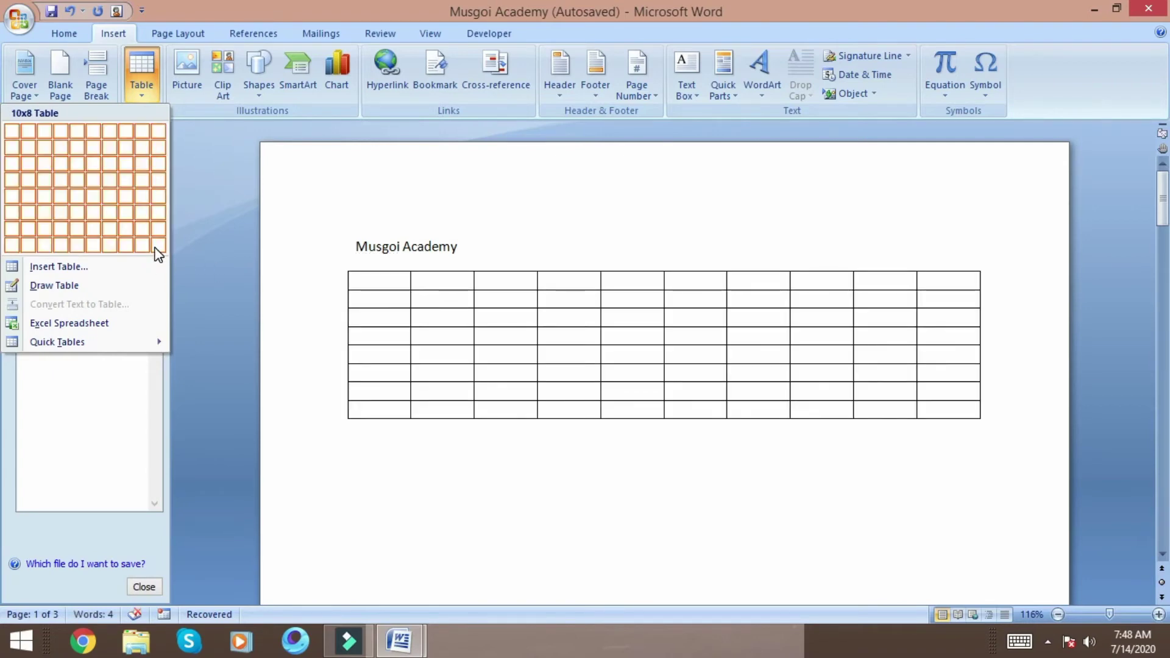
In the Insert Table dialog, lower the columns from 5 to 2, keeping 2 rows.
left_click(125, 270)
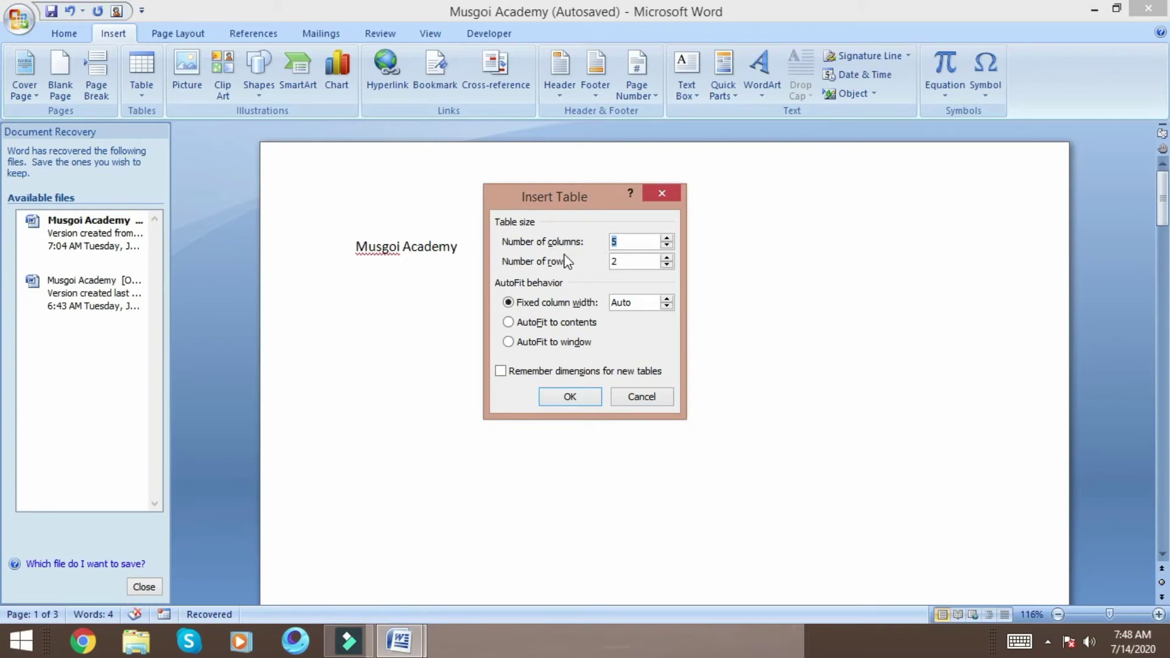
left_click(666, 246)
left_click(666, 244)
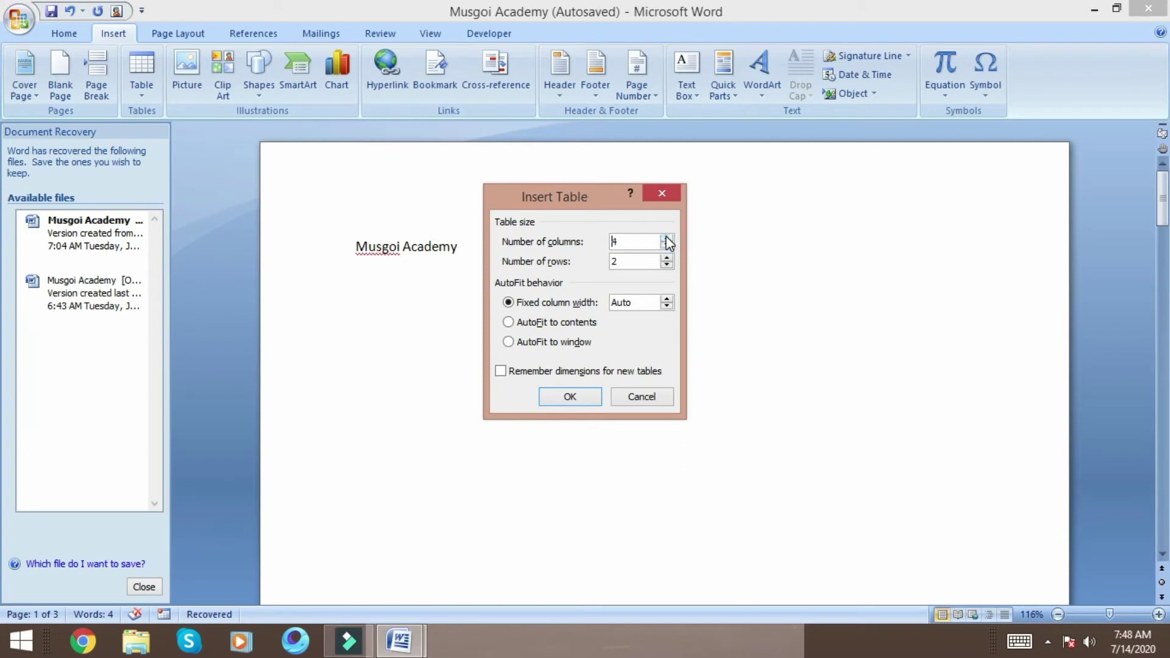
Lower the Insert Table column count to 2, leaving rows at 2.
left_click(667, 246)
left_click(667, 246)
left_click(666, 245)
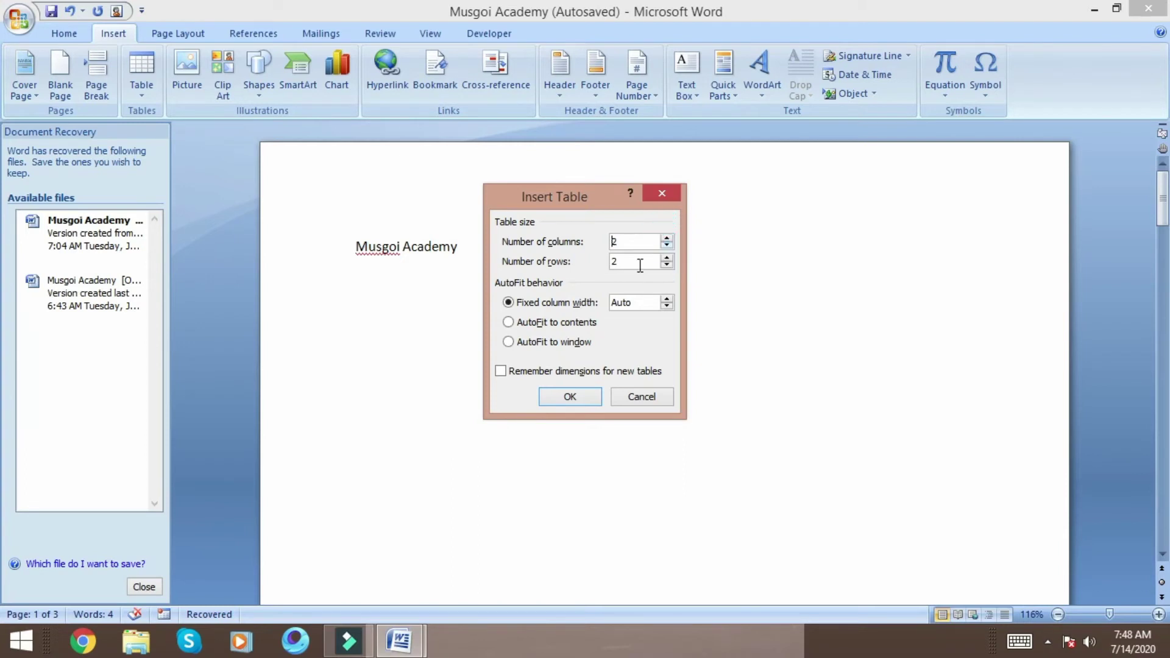
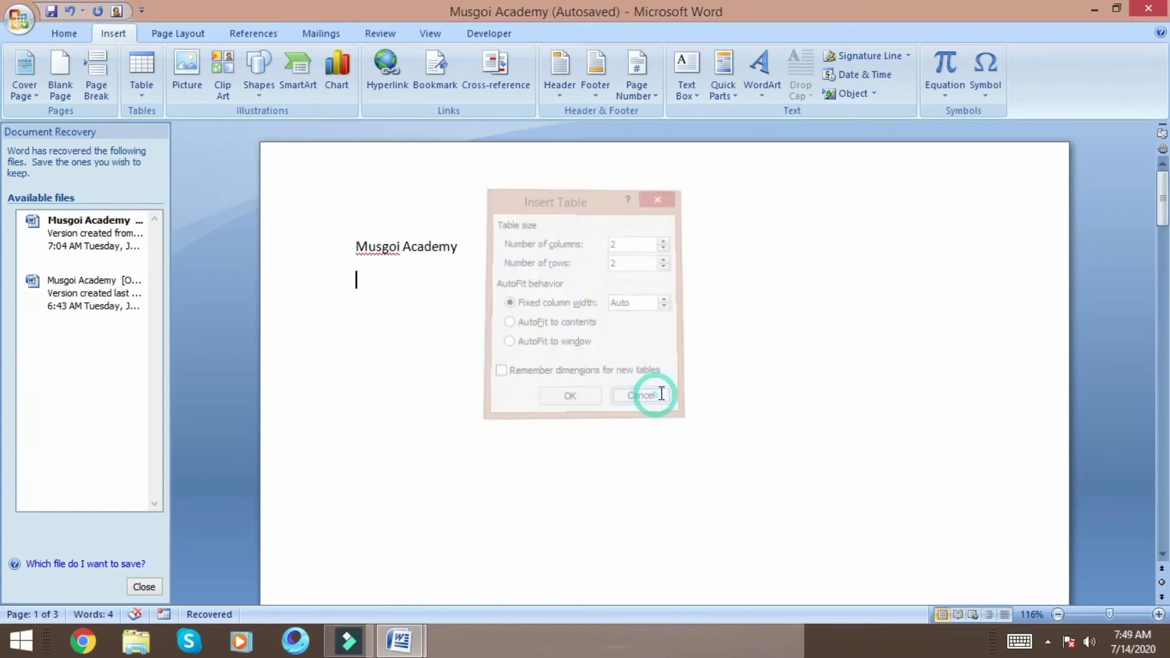
Open the Table menu to reveal the Quick Tables gallery with its Calendar 1–3 designs.
left_click(133, 93)
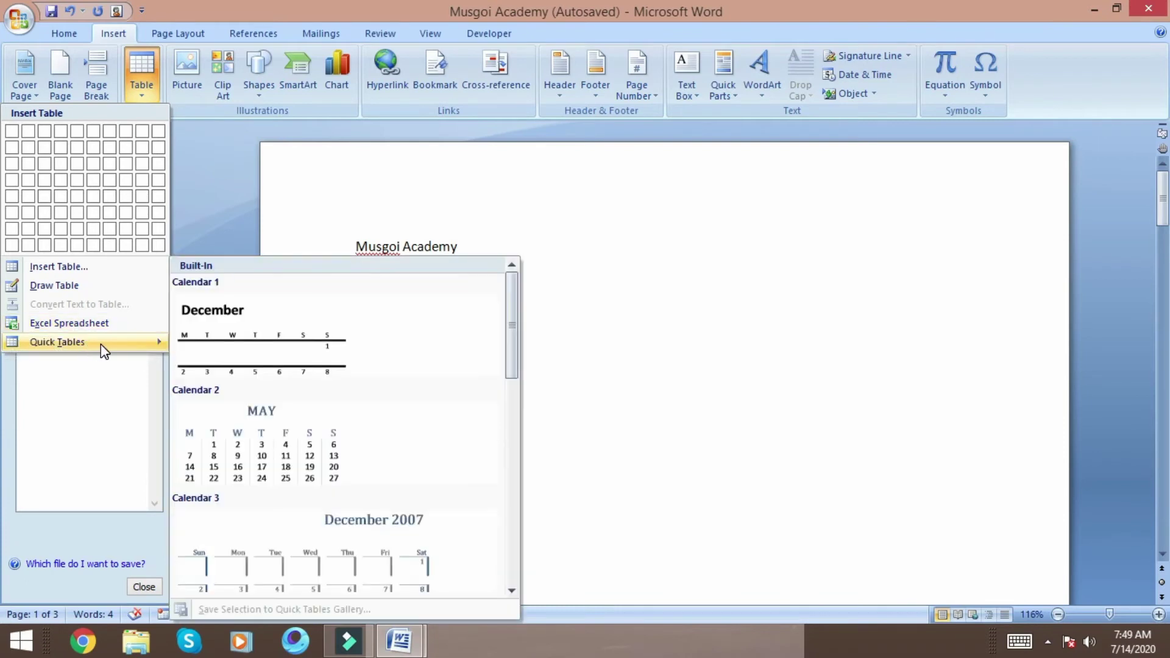
Dismiss the Quick Tables gallery without inserting any table.
mouse_move(57, 342)
left_click(577, 170)
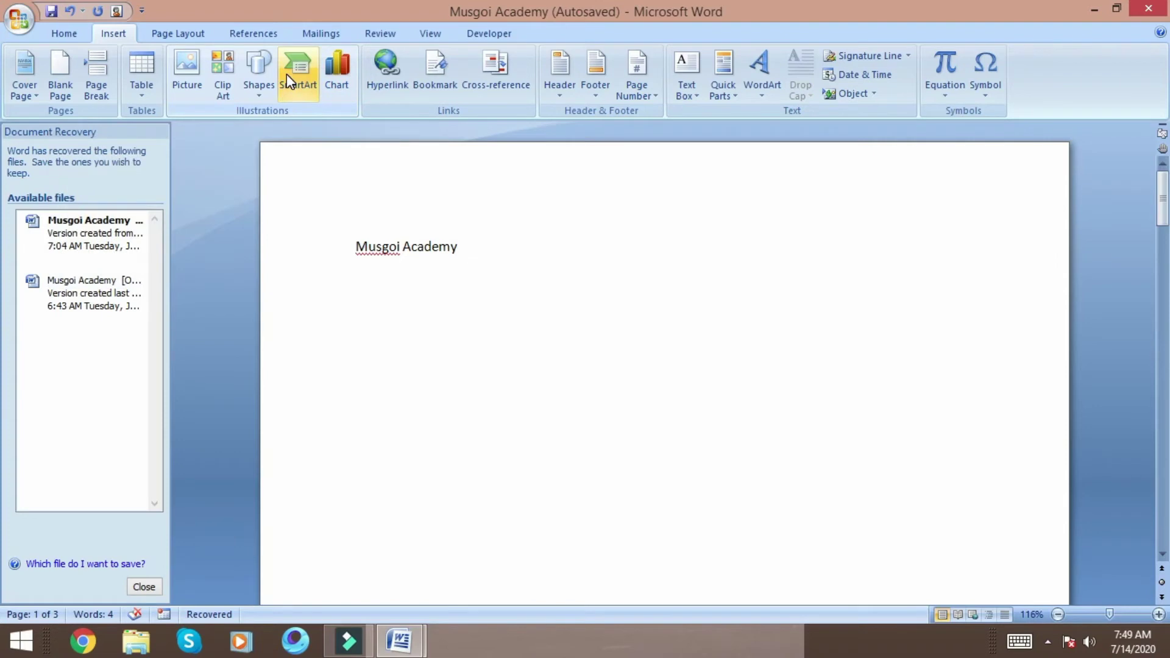
Insert the Musgoi Academy picture from the Desktop at 4.75" by 5.33".
left_click(188, 77)
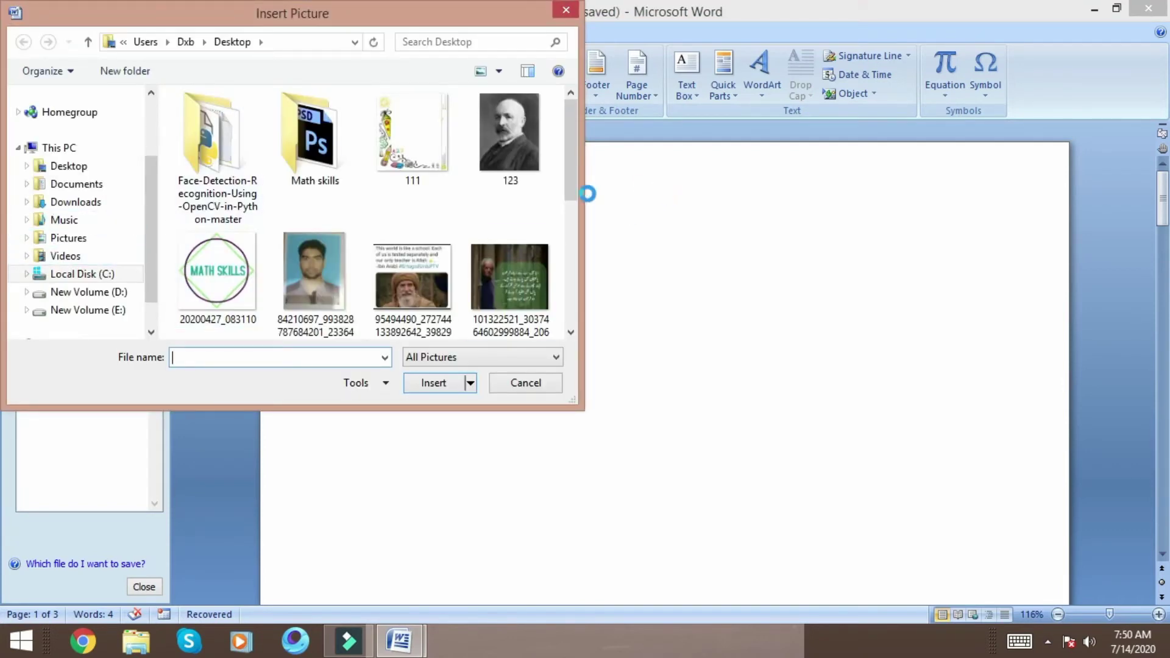
left_click_drag(574, 185, 569, 334)
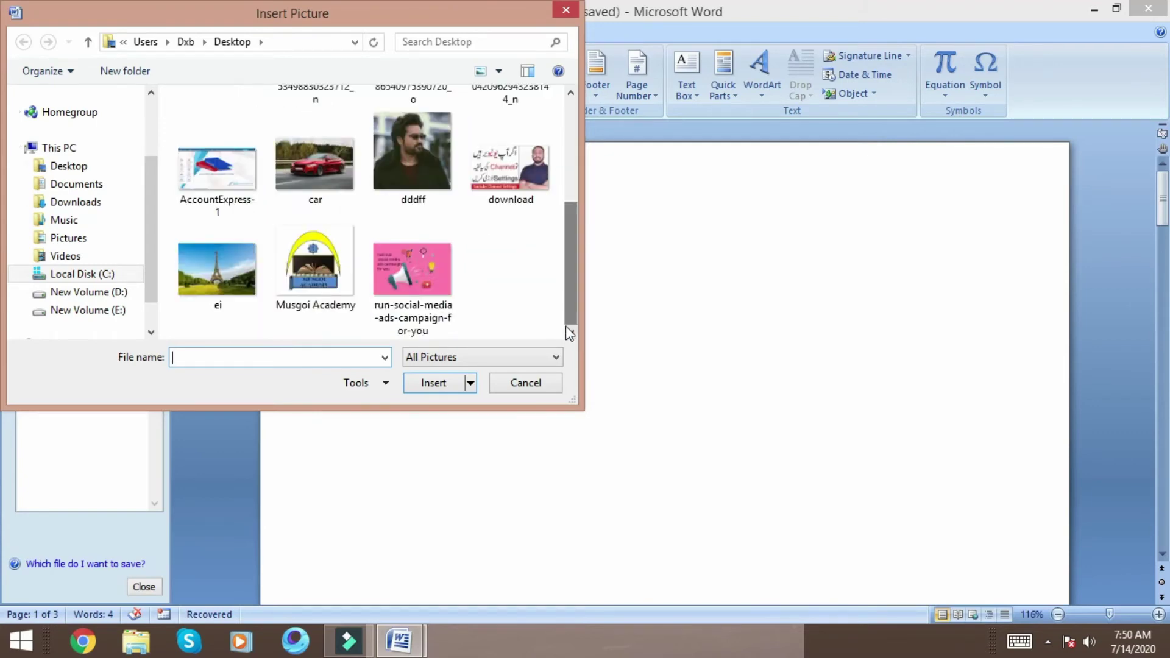
left_click(314, 274)
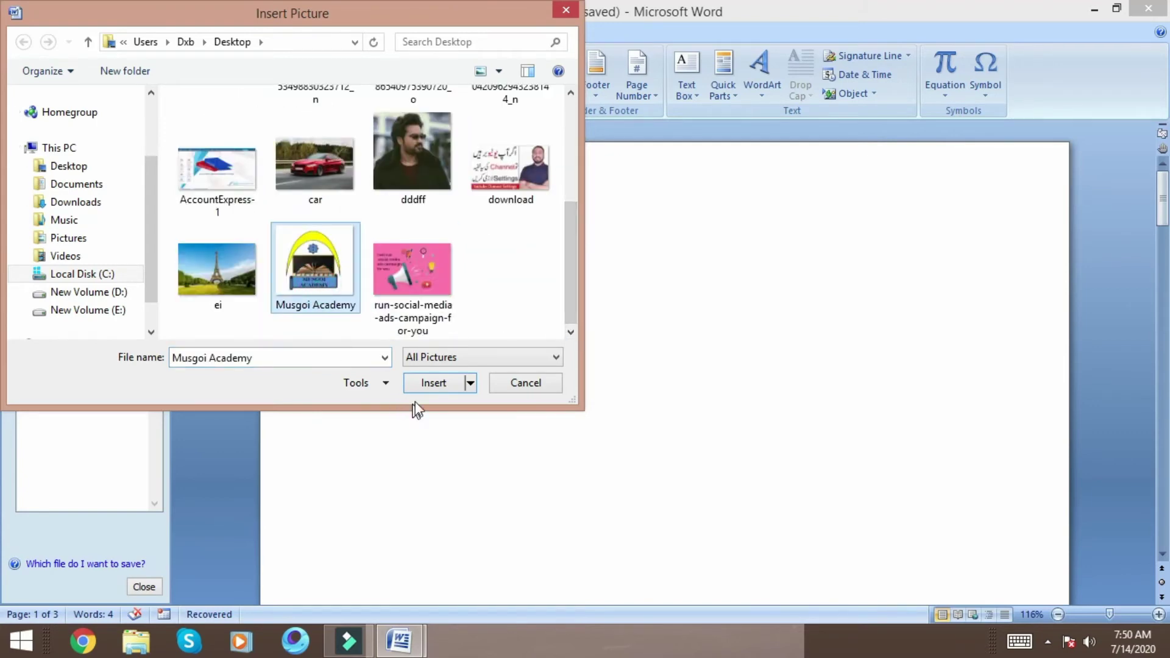
left_click(432, 382)
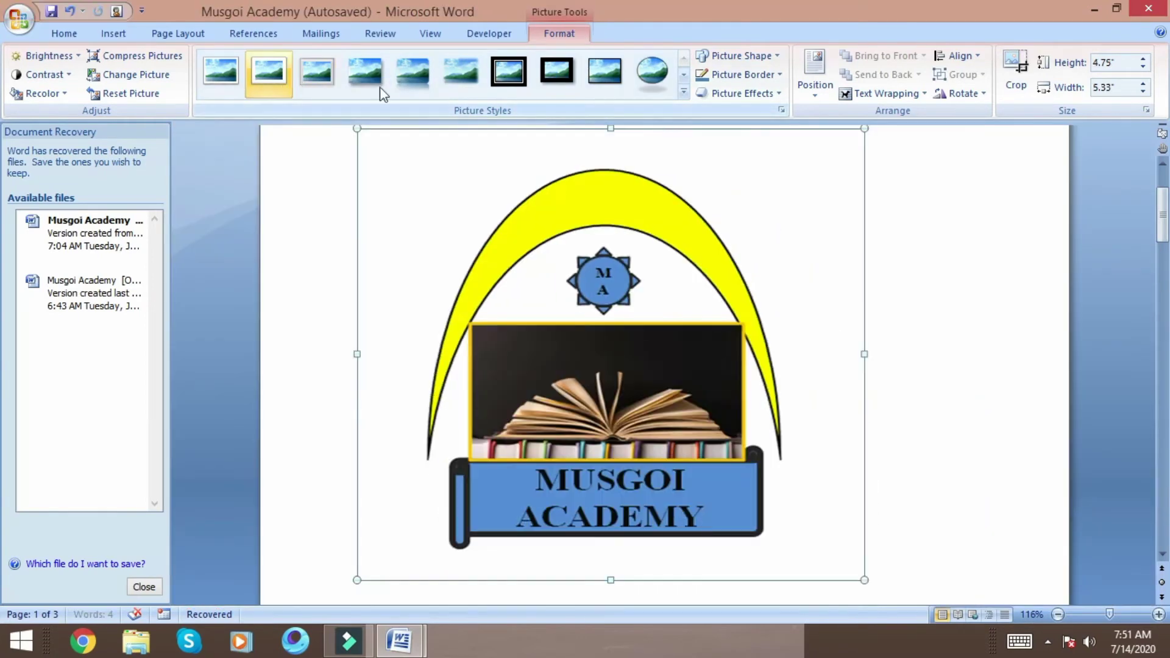
Expand the Picture Styles gallery for the Musgoi Academy logo.
left_click(683, 93)
Frame the logo in the oval picture style, then switch to the blank Document1 window.
left_click(683, 92)
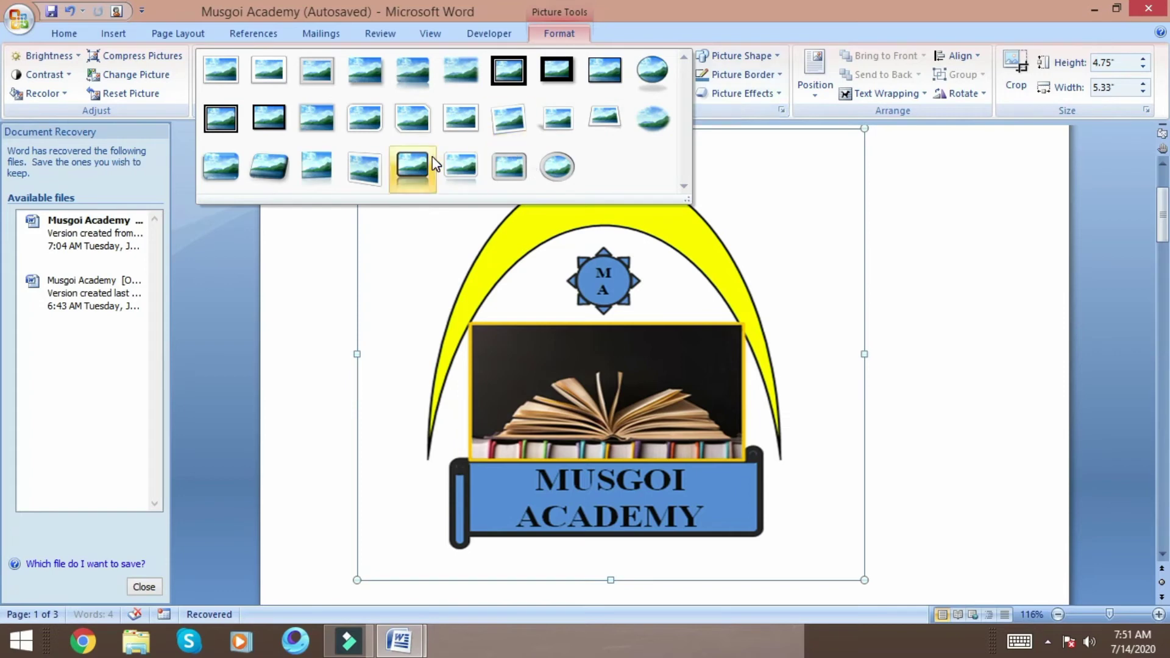
left_click(547, 170)
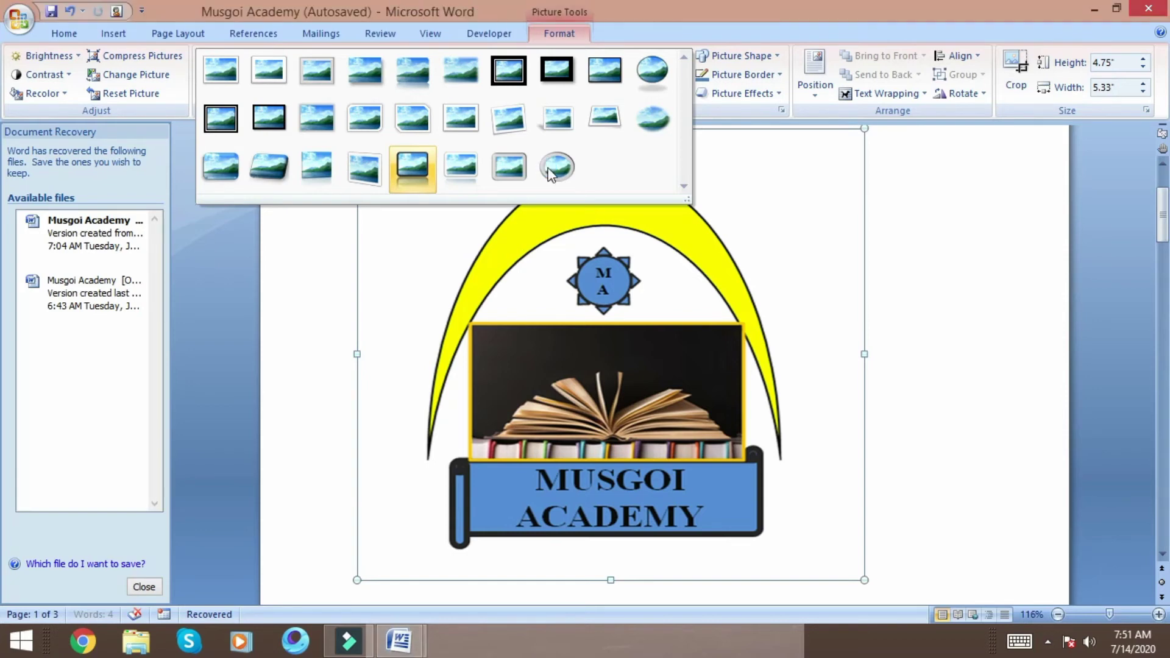
key("Escape")
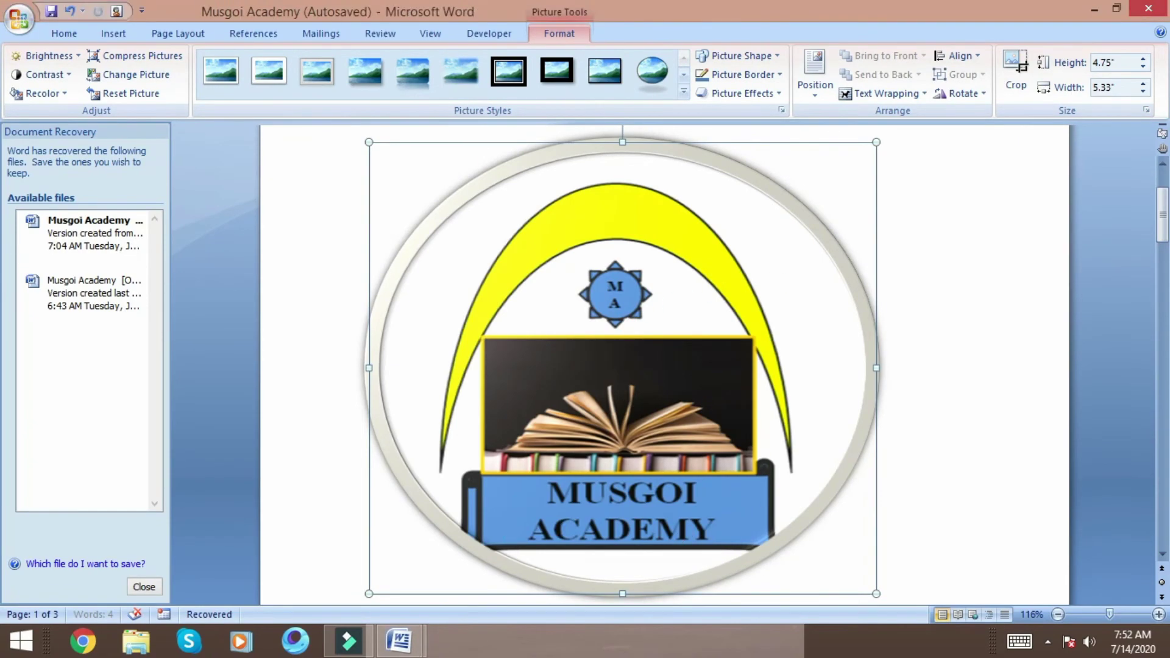
left_click(390, 640)
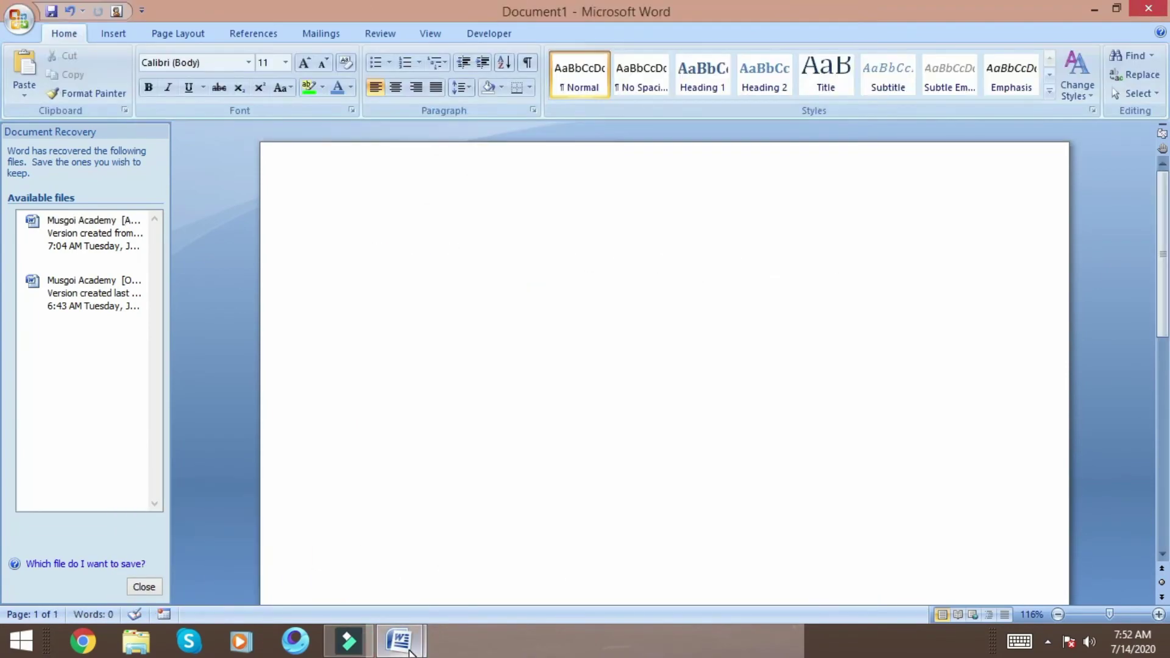
left_click(411, 650)
left_click(465, 573)
left_click(404, 639)
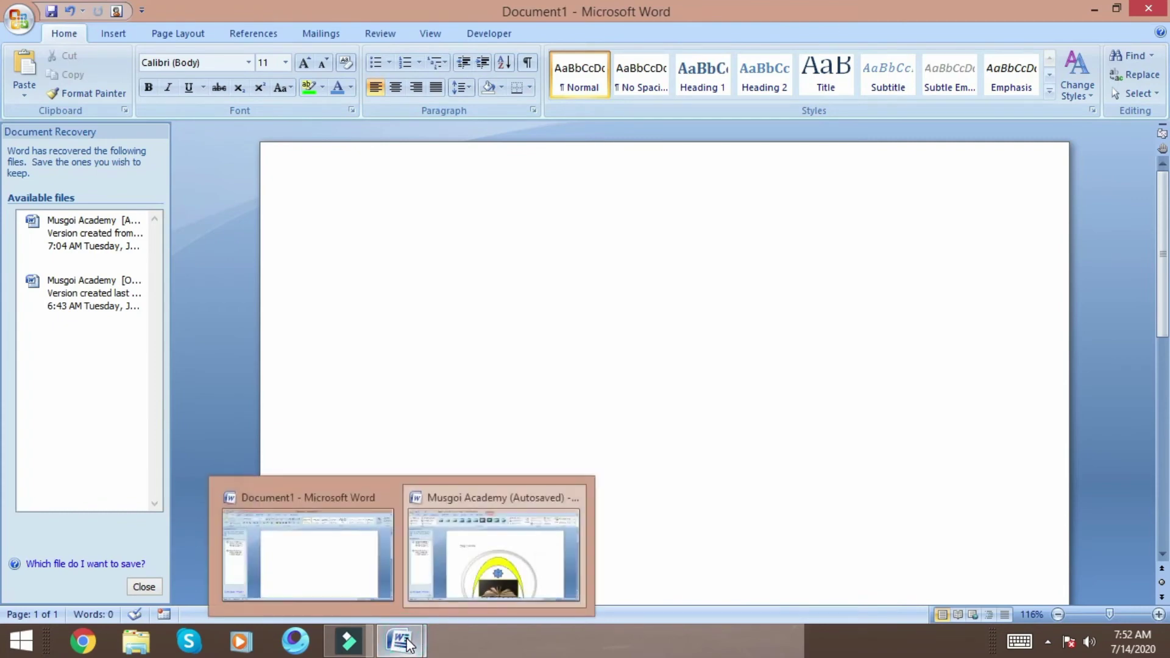
left_click(456, 580)
left_click(401, 639)
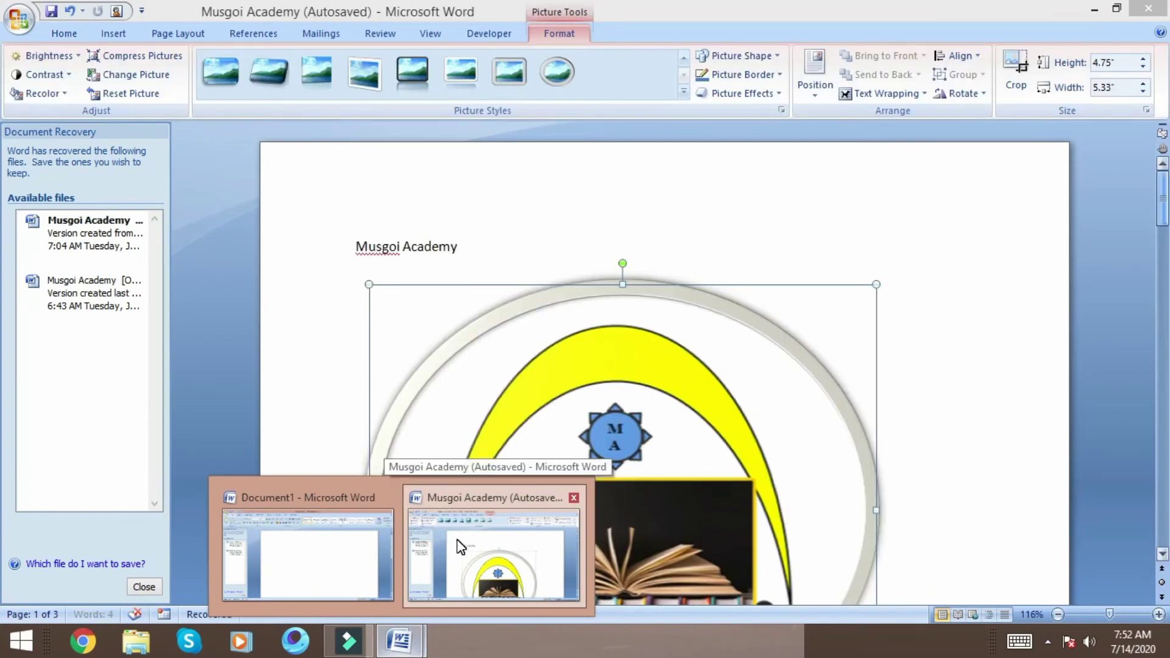
left_click(458, 542)
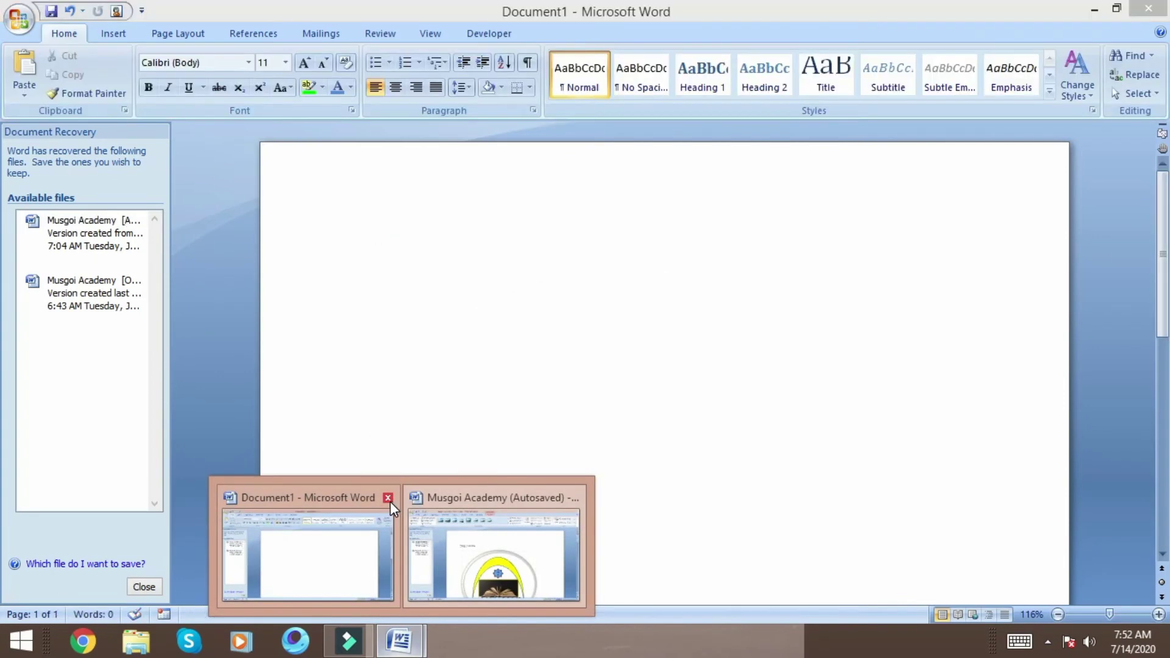
mouse_move(307, 548)
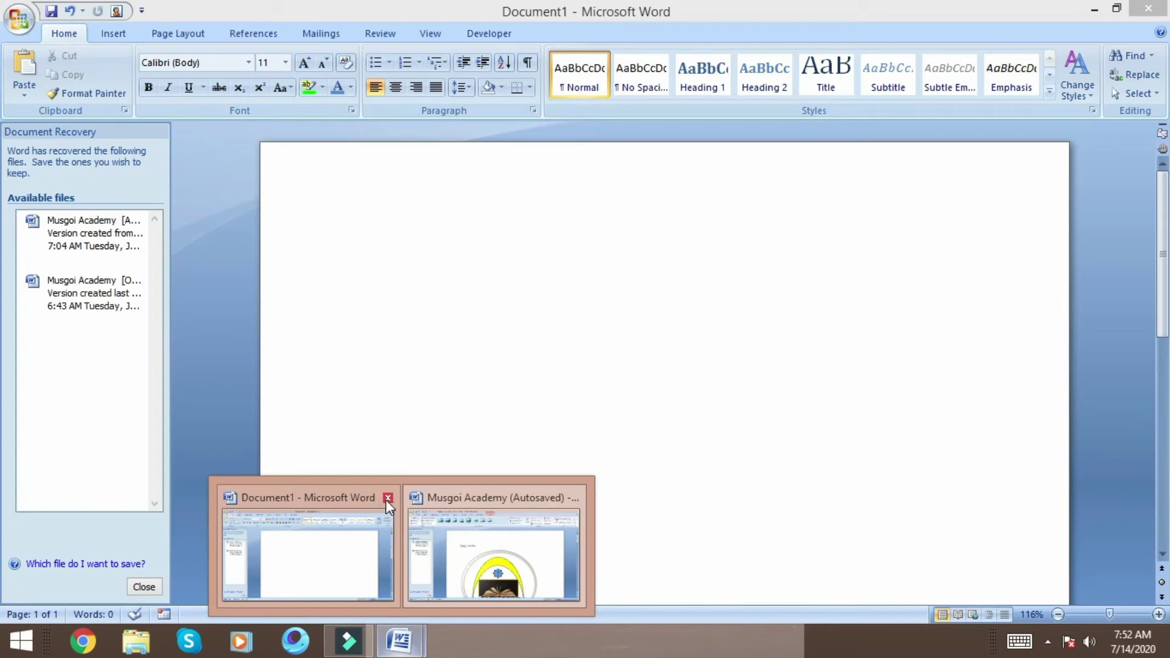
left_click(387, 500)
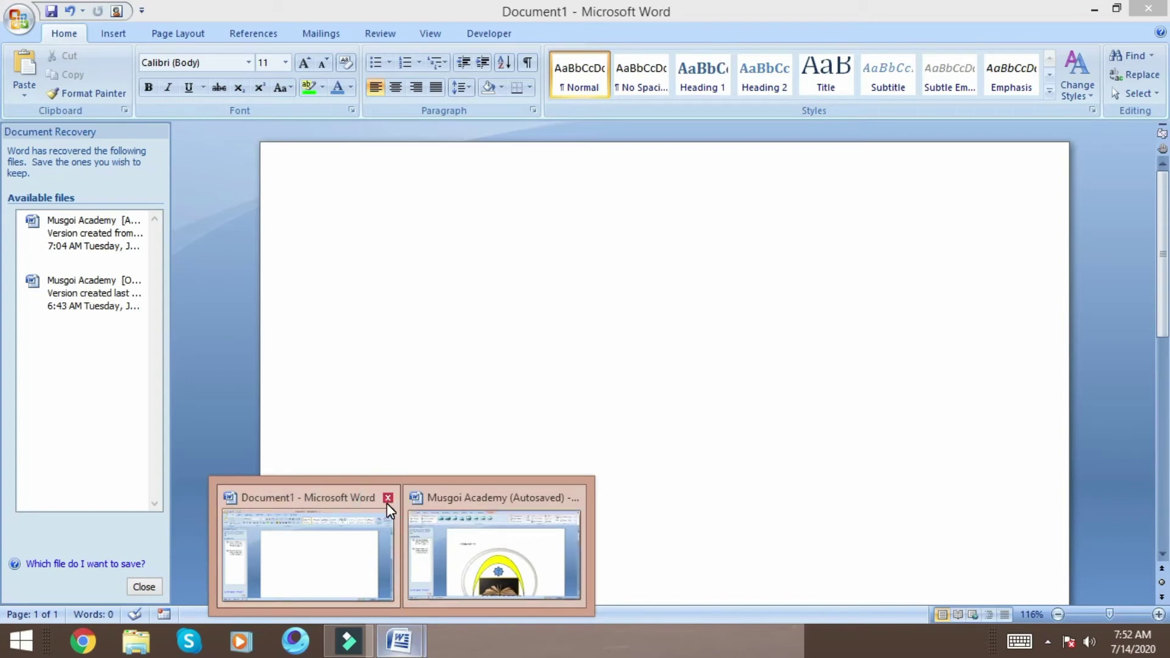
mouse_move(493, 548)
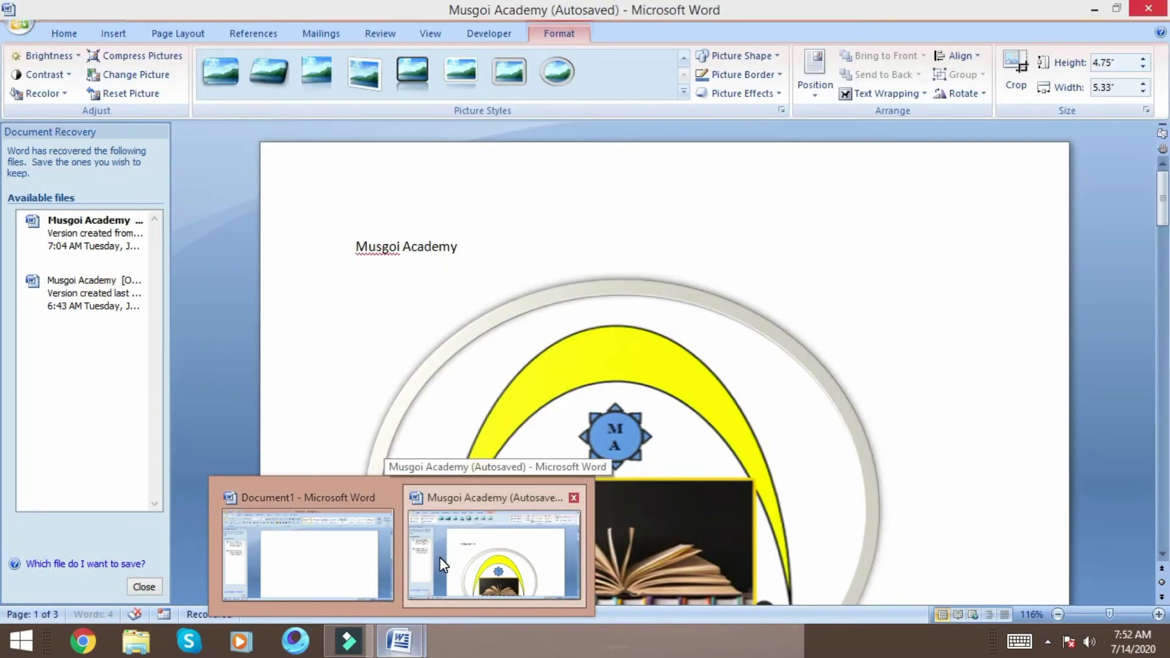
left_click(440, 556)
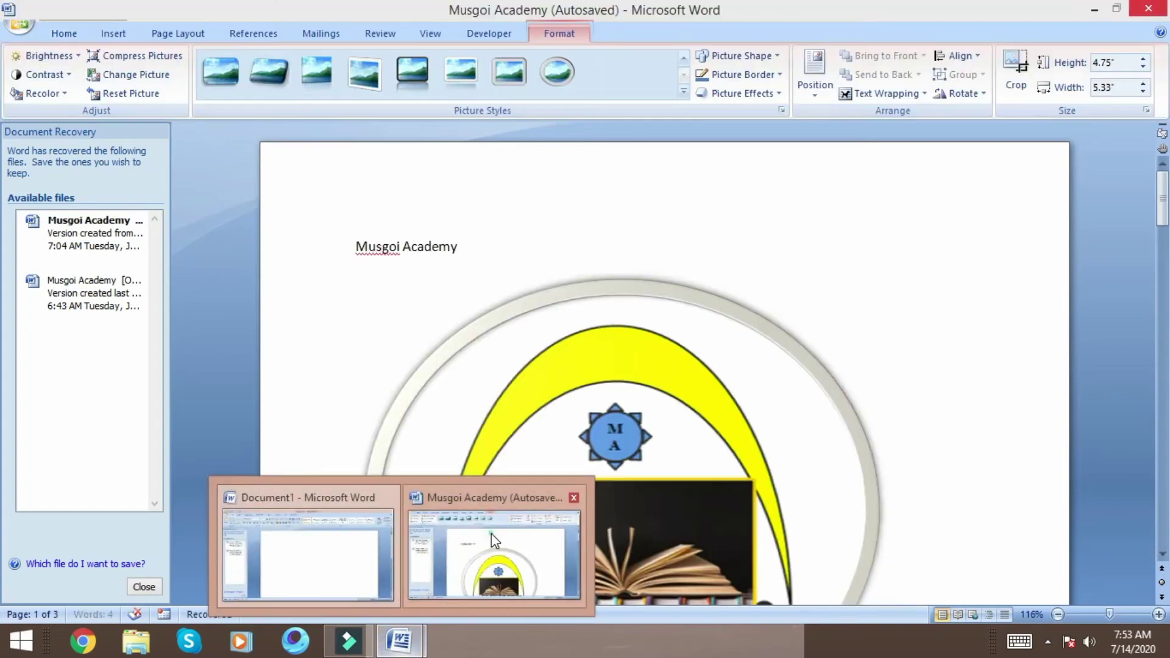
left_click(493, 539)
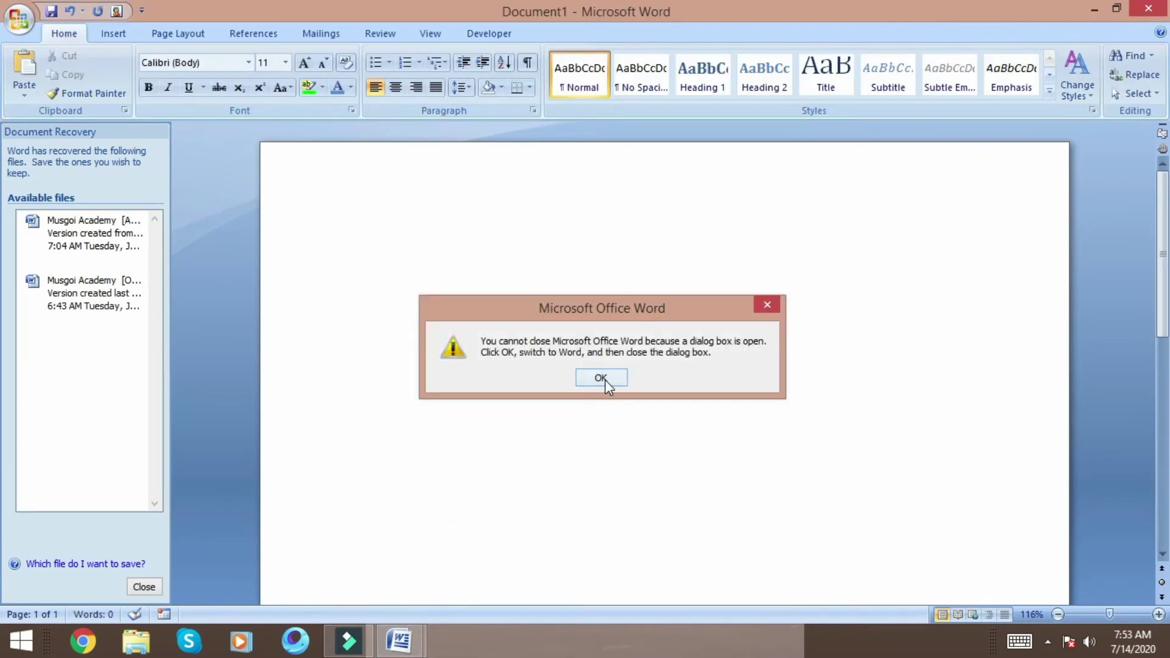
left_click(767, 306)
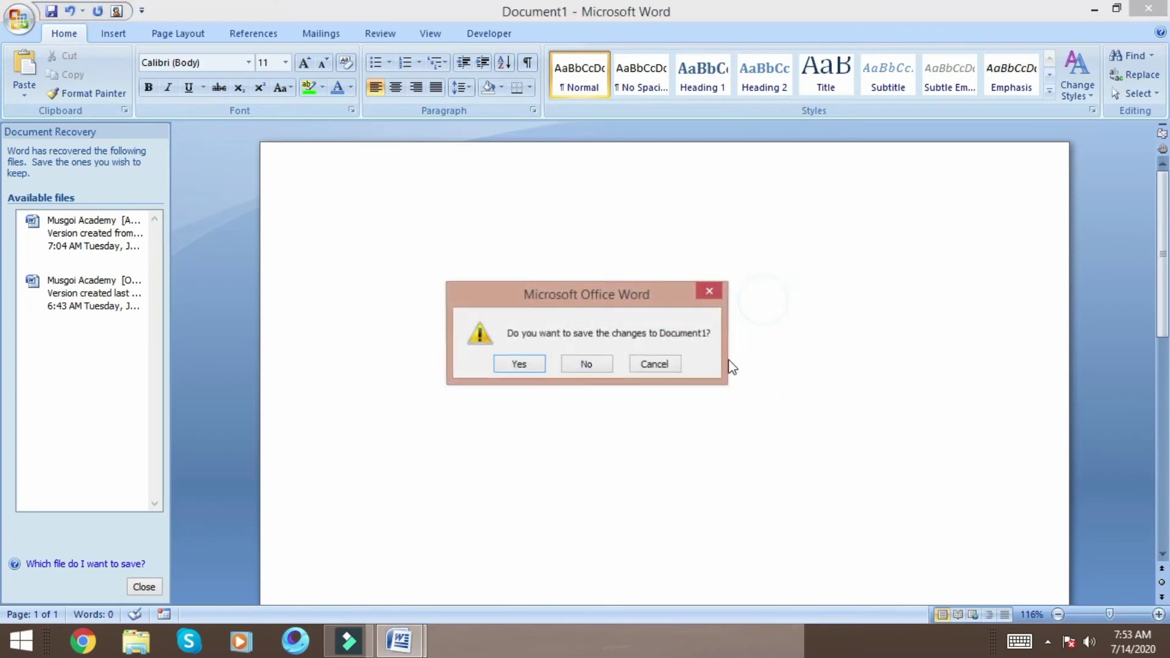
left_click(718, 295)
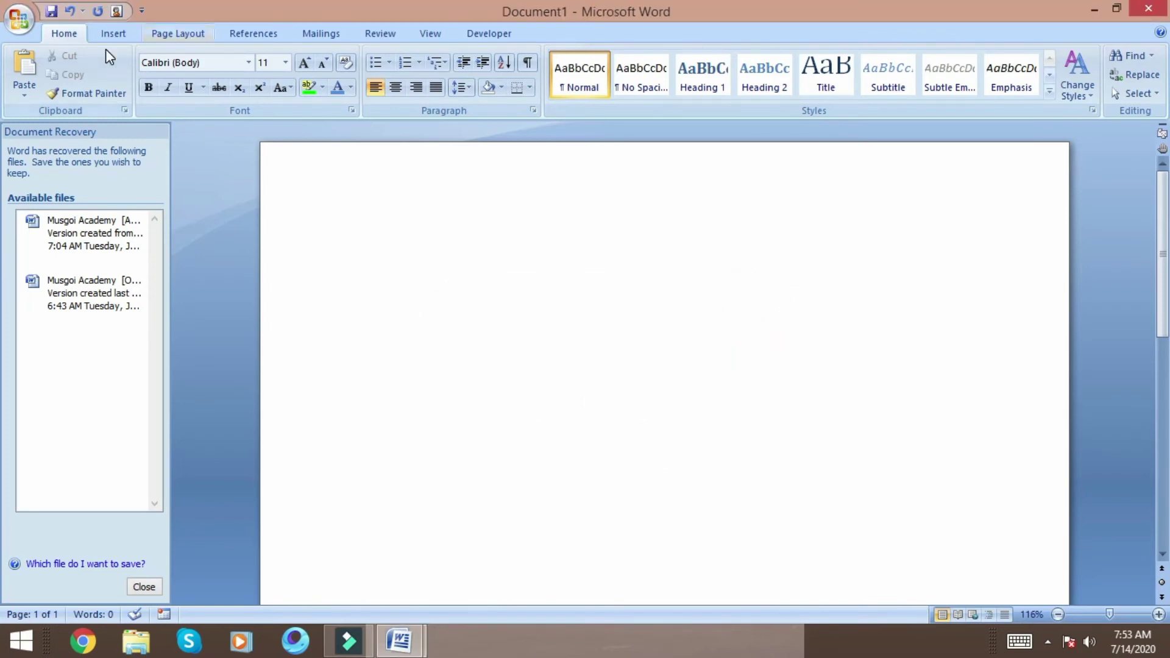
Pick the 5-Point Star from the Insert tab's Stars and Banners shapes.
left_click(108, 32)
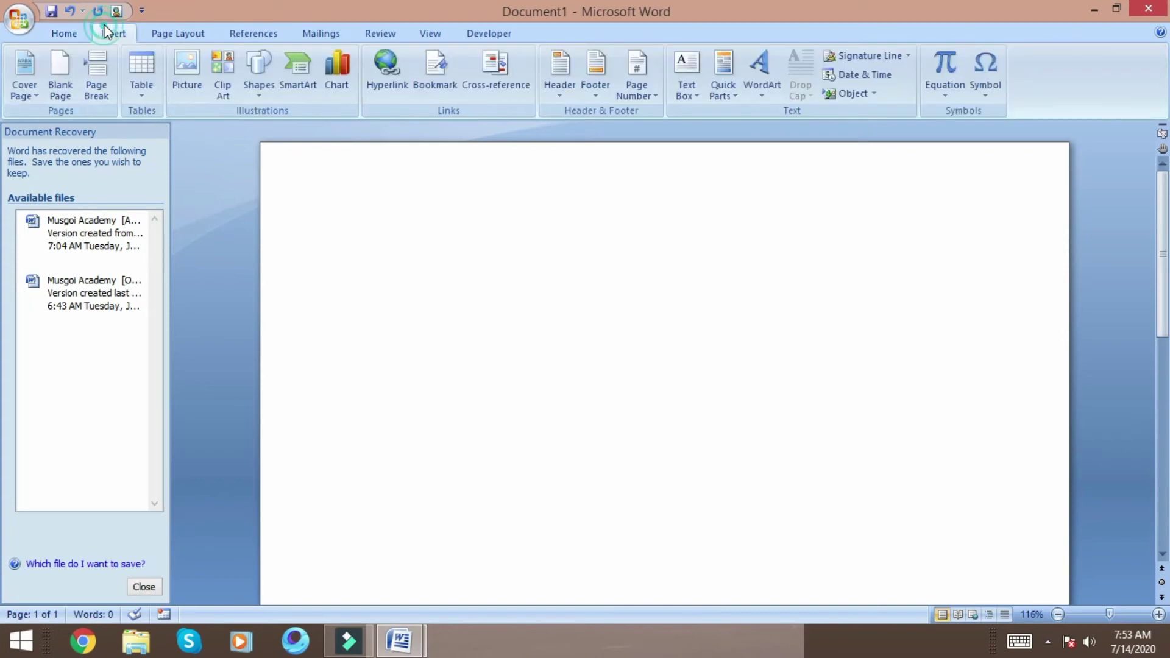
left_click(261, 87)
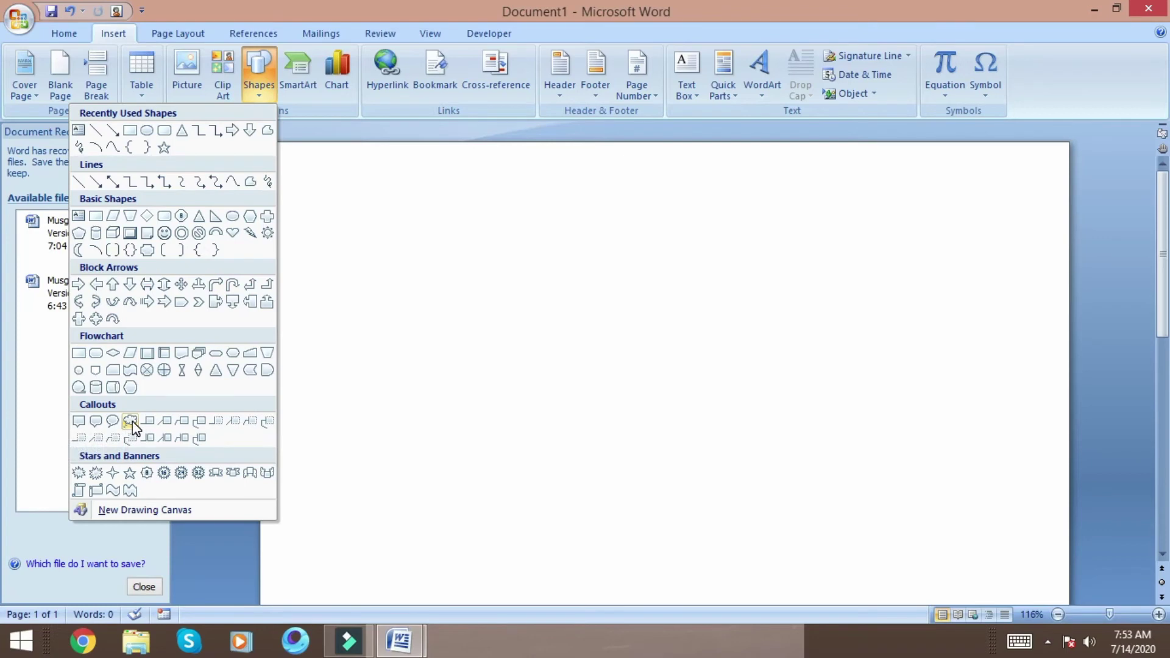
left_click(130, 473)
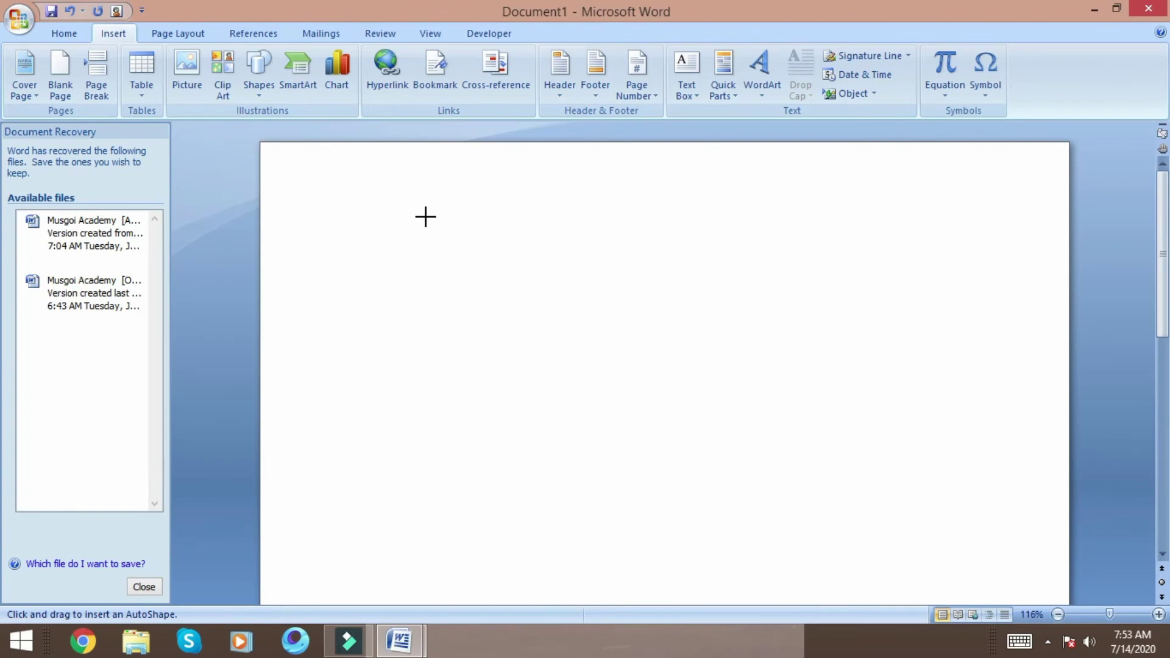
Draw a 2.89" by 3.21" five-point star and apply the soft pink gradient shape style.
mouse_move(425, 217)
left_mouse_down()
mouse_move(509, 371)
mouse_move(730, 492)
left_mouse_up()
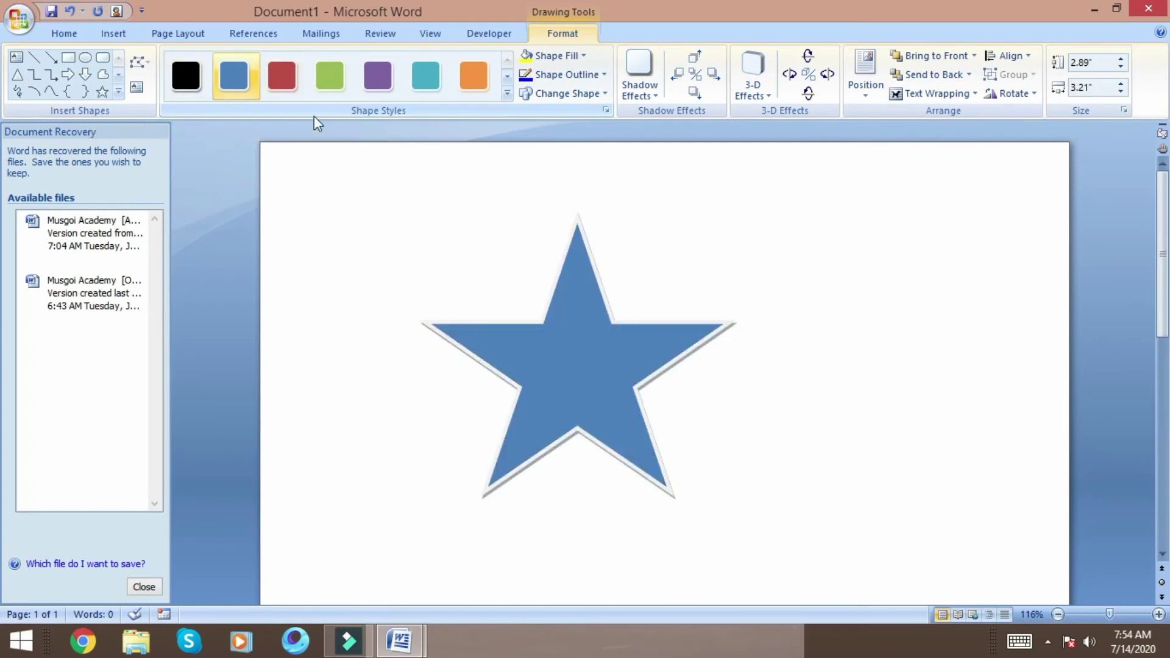
left_click(507, 94)
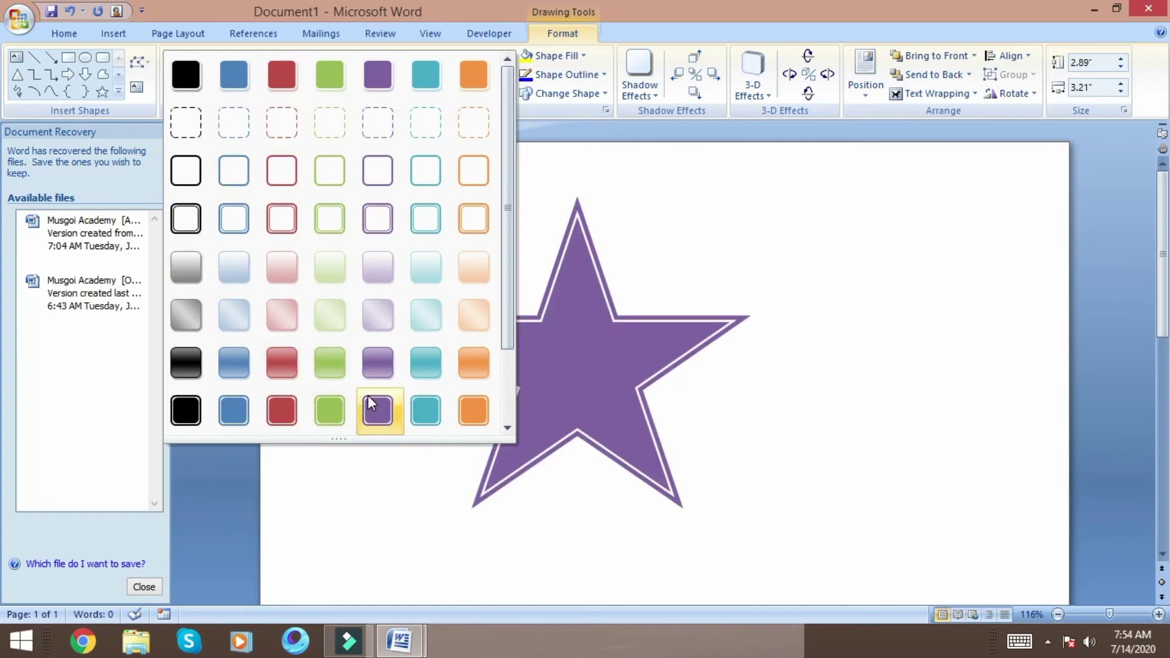
left_click(284, 313)
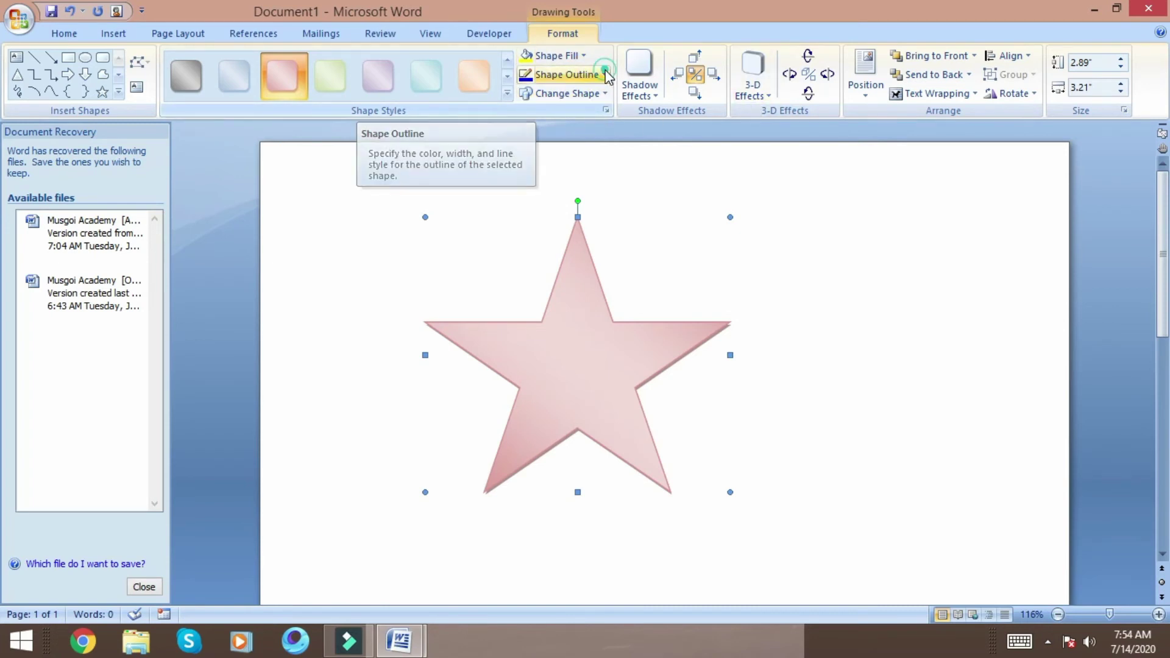
Set the star's outline to green, leaving its pink gradient fill unchanged.
left_click(606, 74)
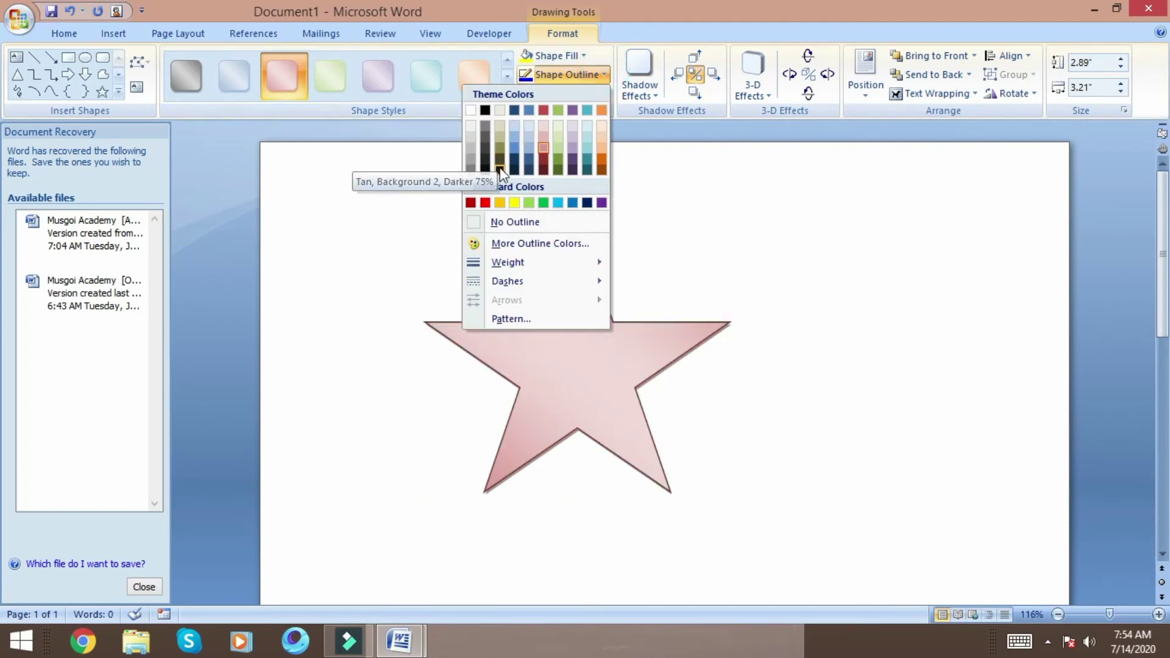
left_click(541, 203)
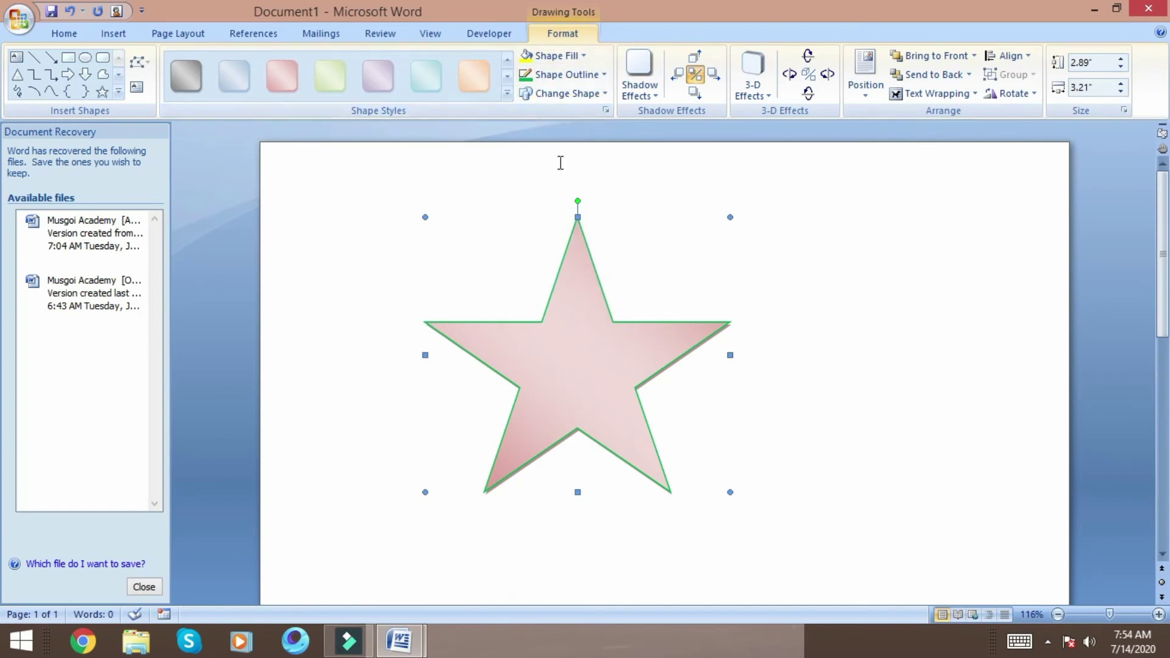
left_click(586, 59)
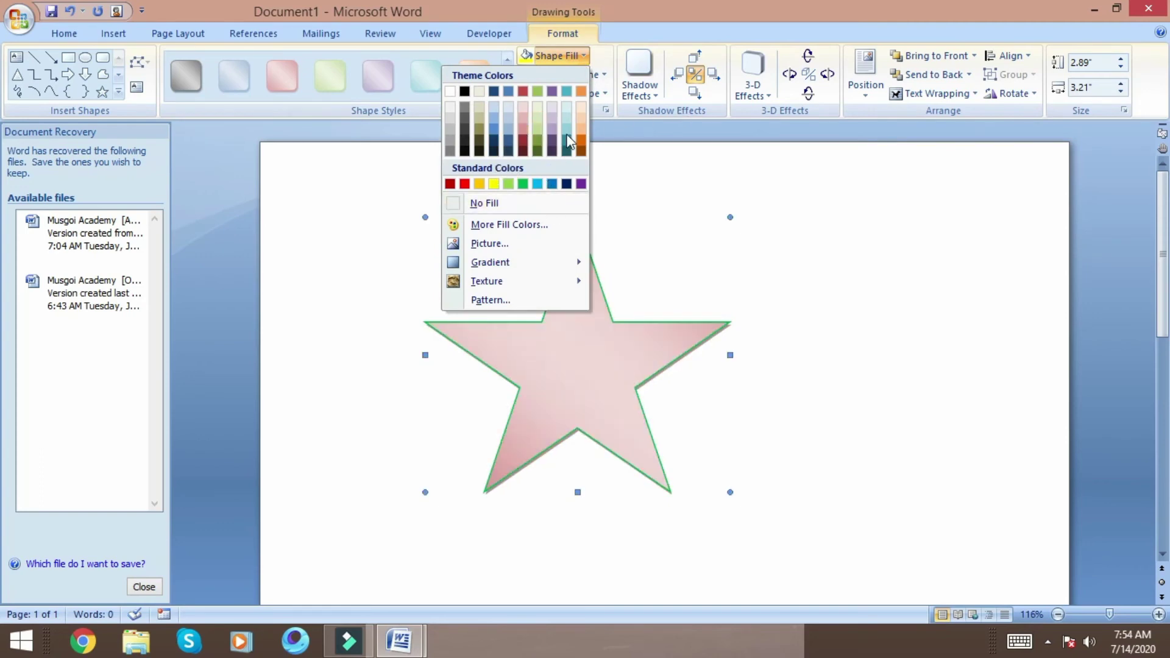
left_click(690, 170)
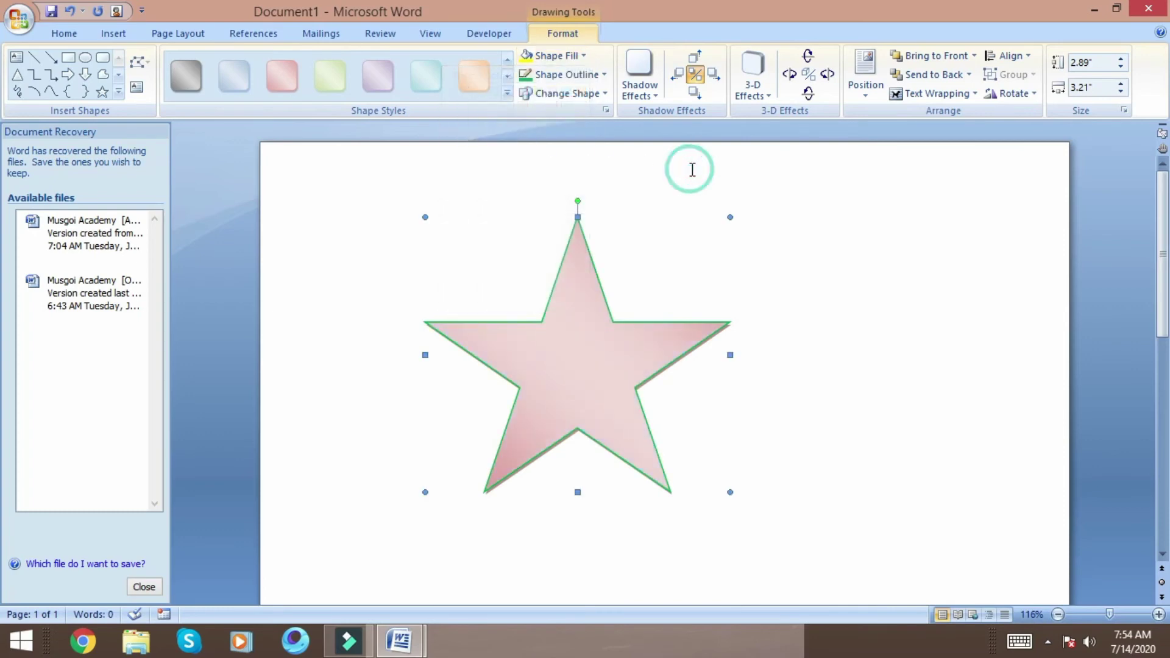
Replace a drop shadow with a perspective shadow toward the lower right, toggling it off and on.
left_click(660, 97)
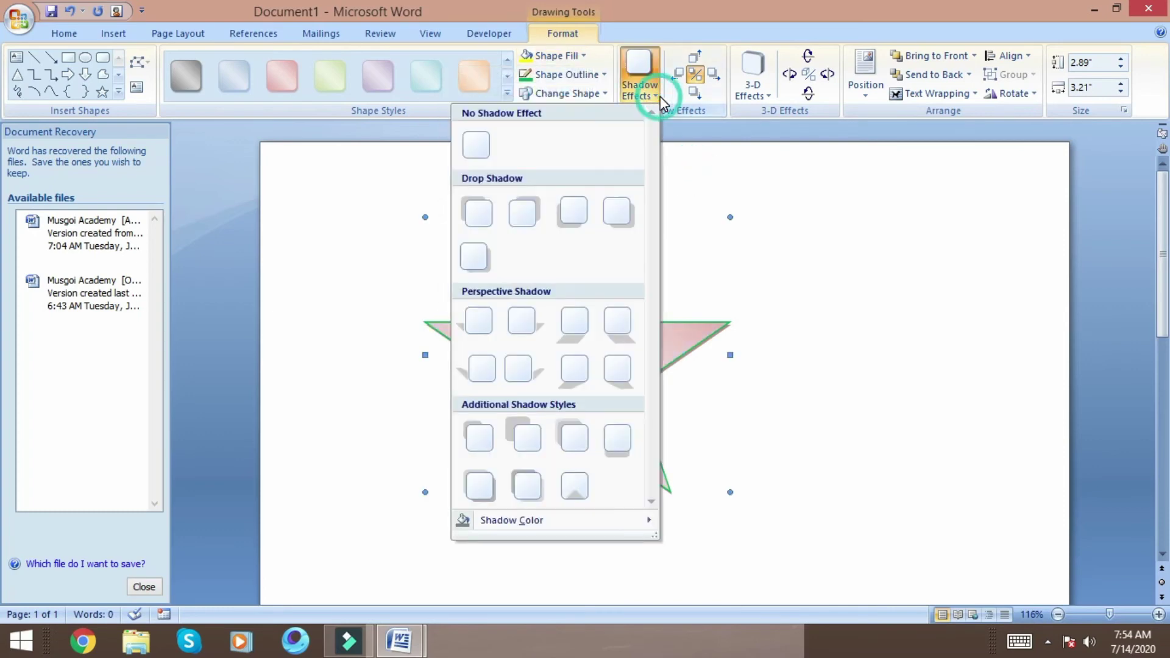
left_click(527, 217)
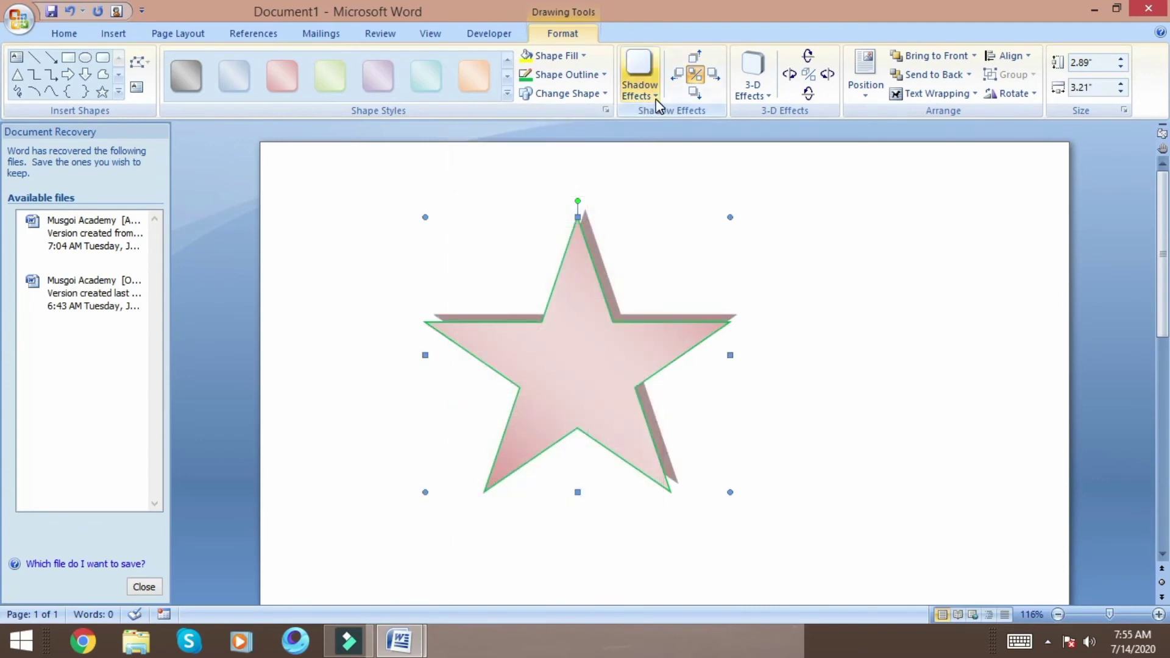
left_click(643, 88)
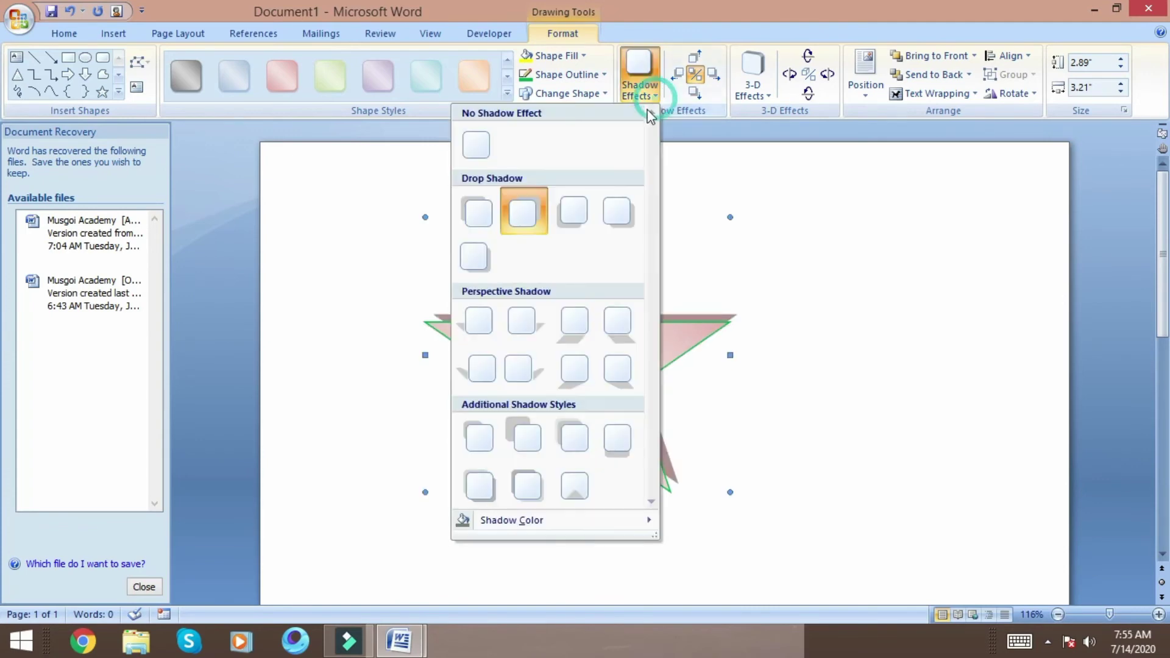
left_click(528, 370)
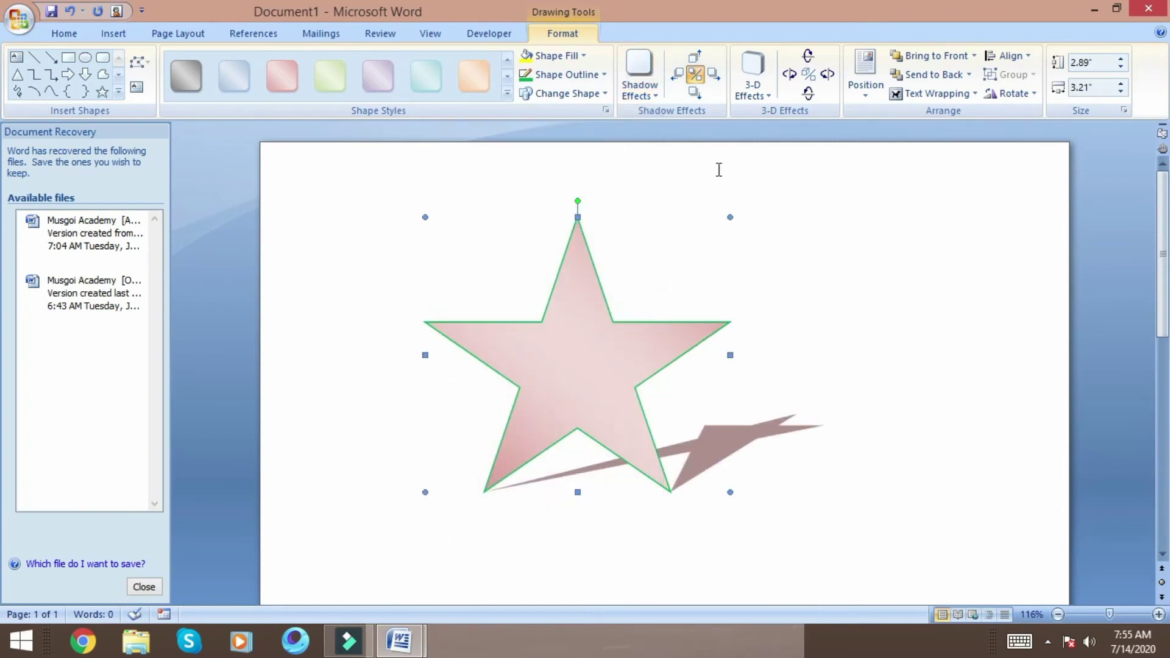
left_click(696, 85)
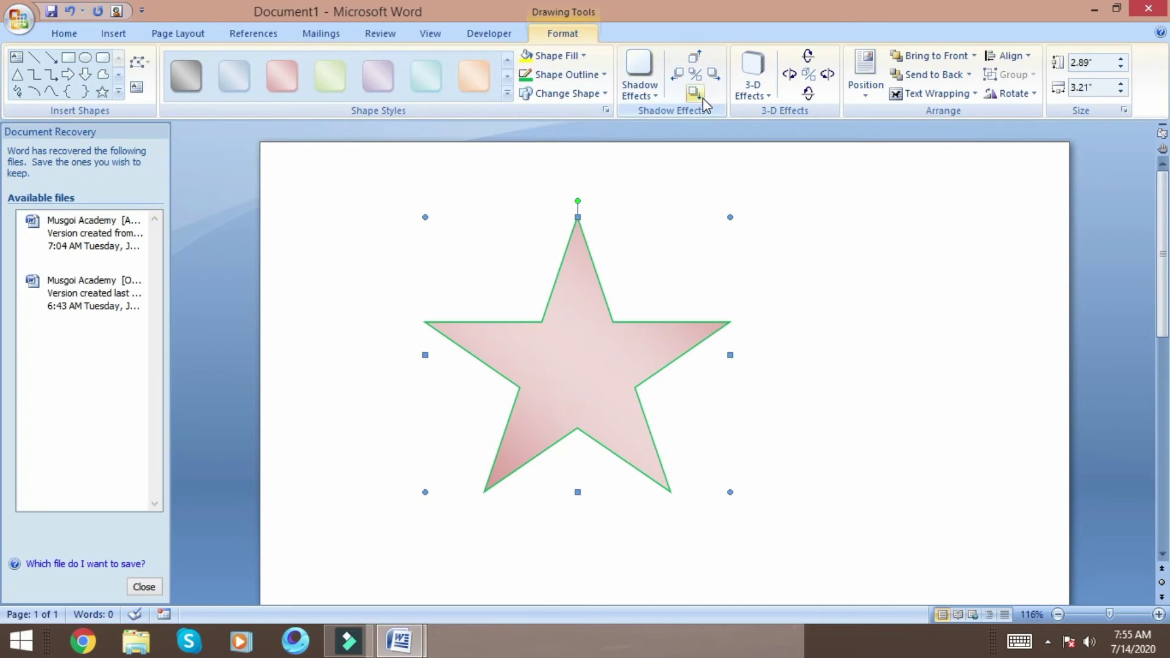
left_click(701, 96)
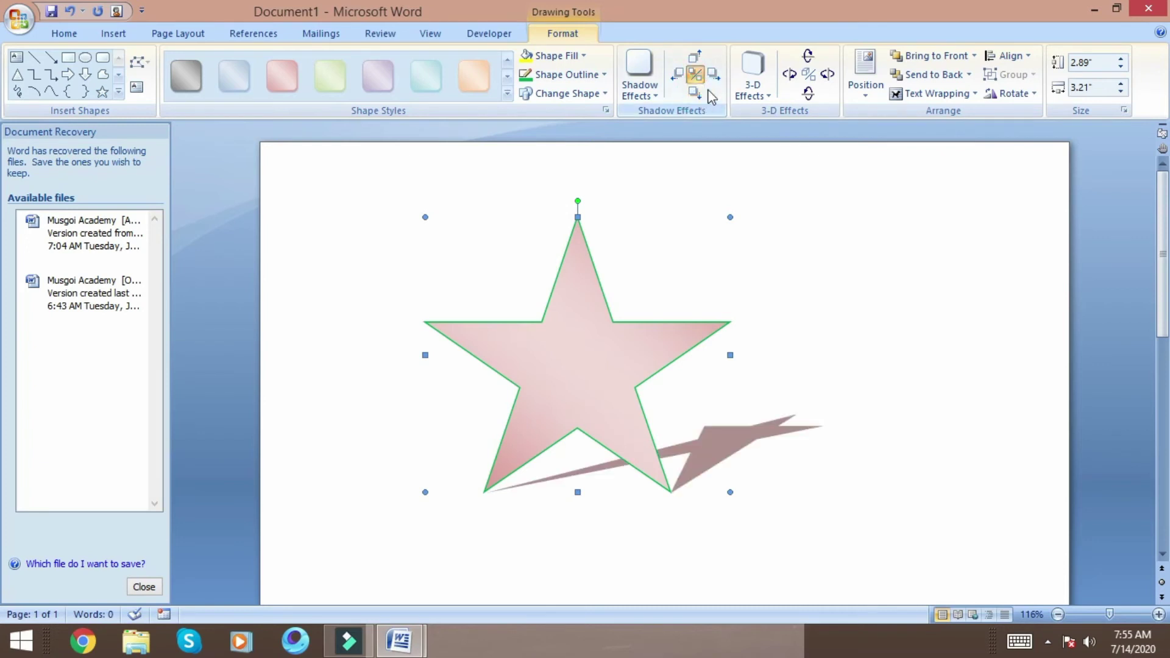
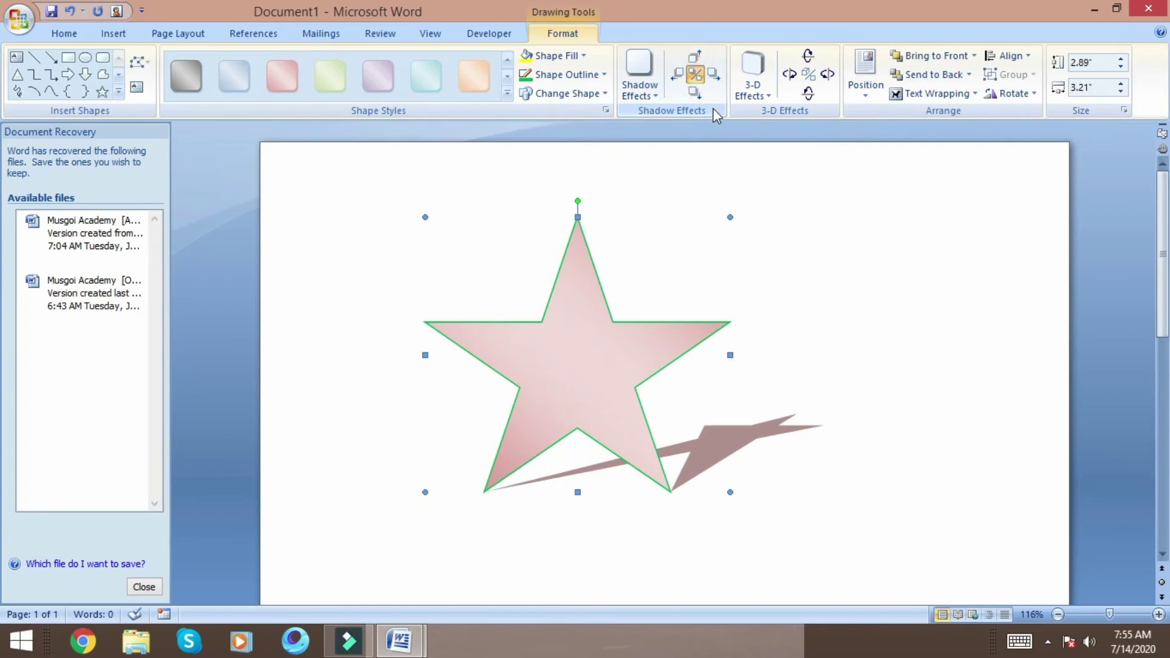
Apply the first Parallel 3-D effect to the pink star, then delete the star.
left_click(769, 92)
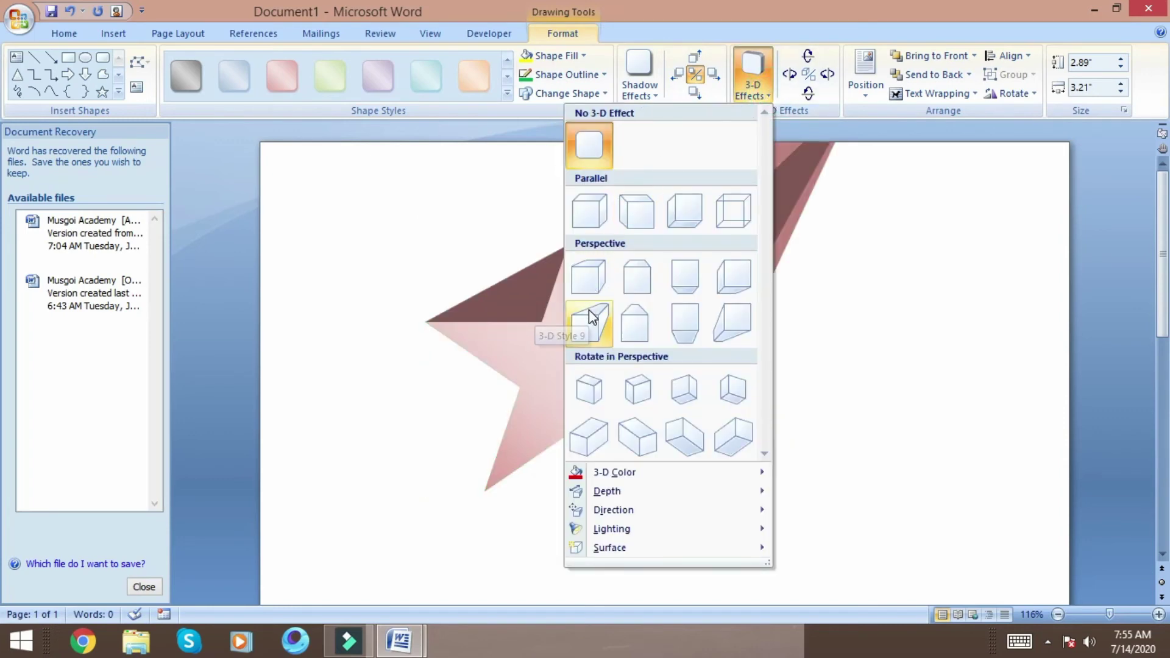
left_click(612, 226)
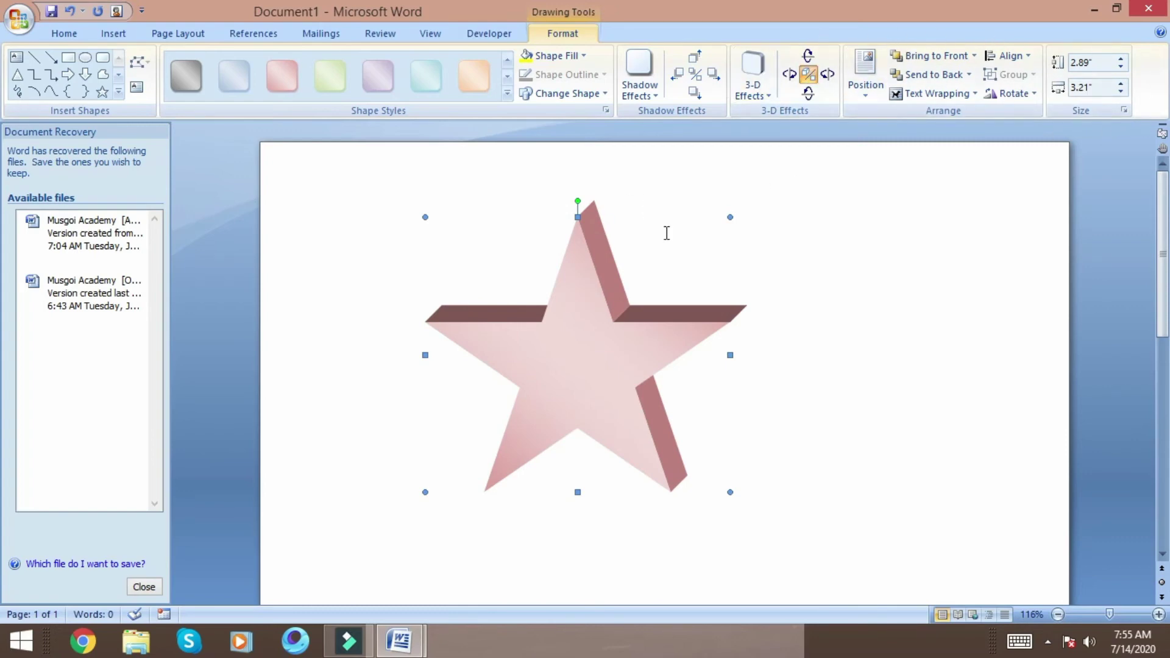
left_click(730, 216)
key("Delete")
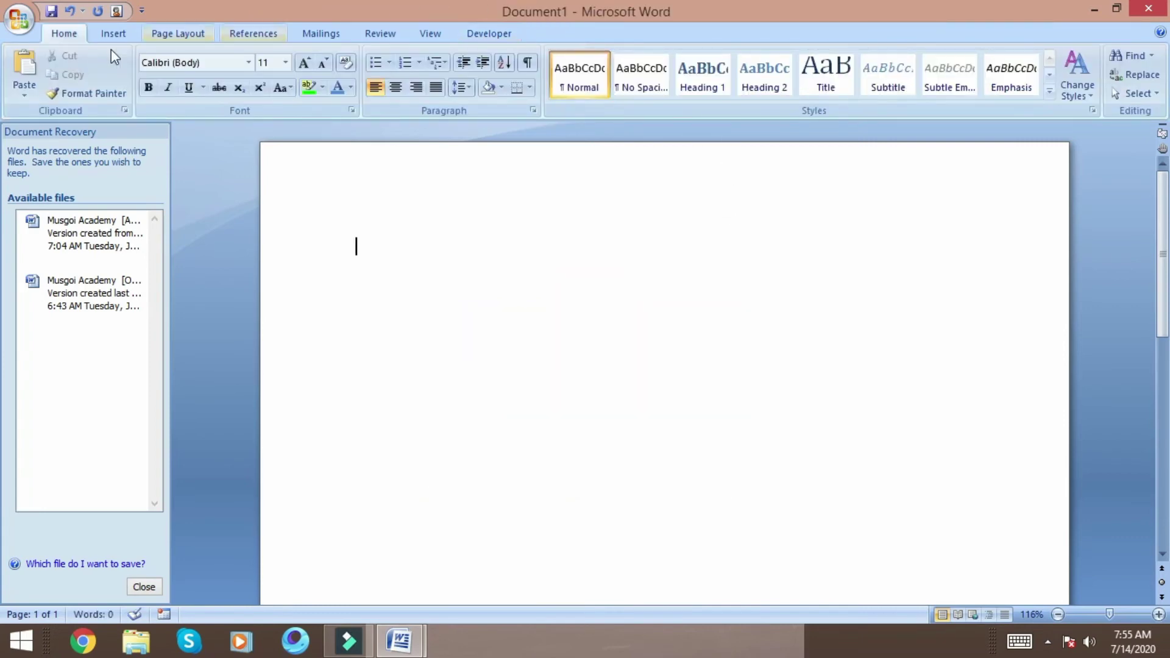
Open the Insert tab's SmartArt gallery and select the Vertical Picture List layout.
left_click(107, 30)
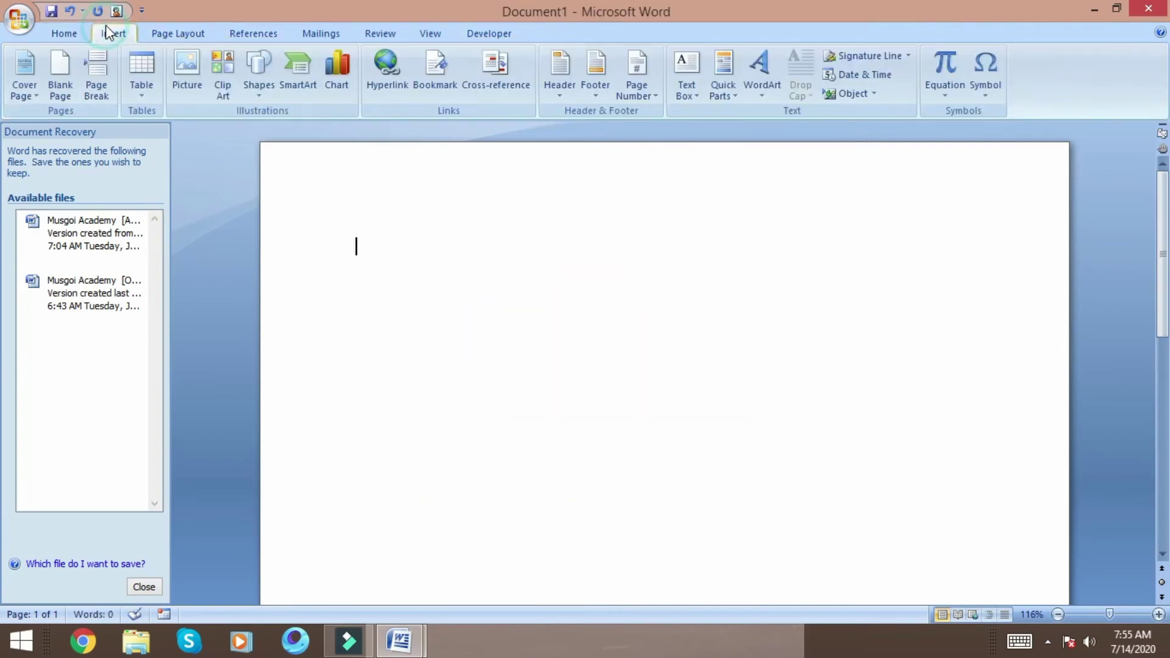
left_click(312, 91)
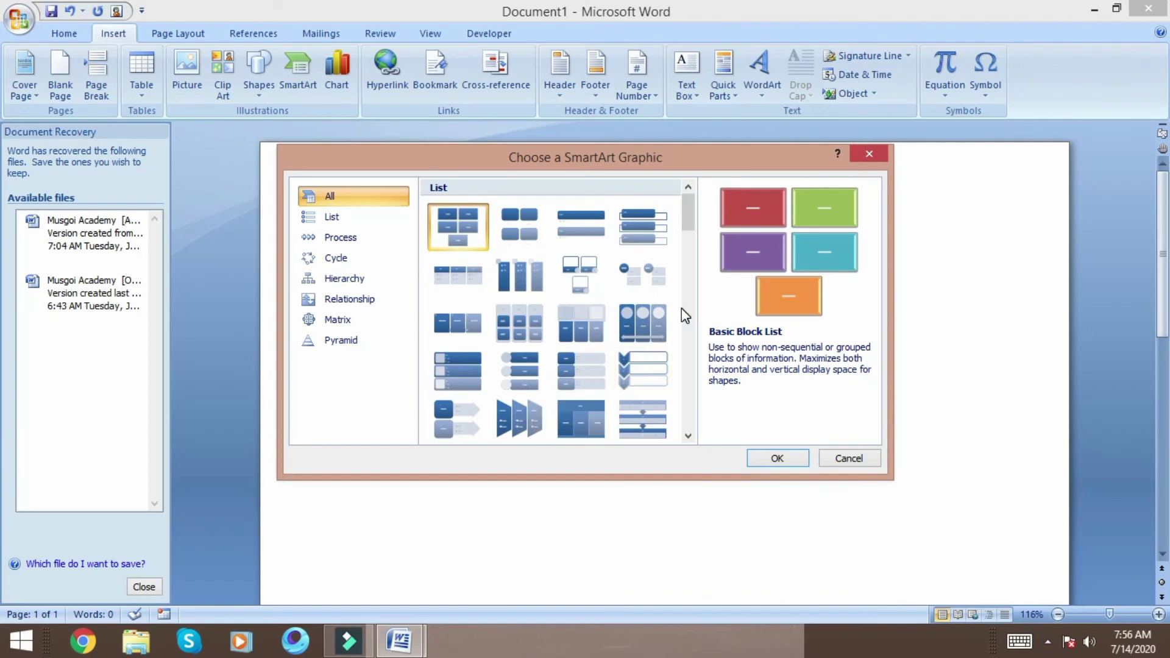
left_click_drag(687, 214, 687, 262)
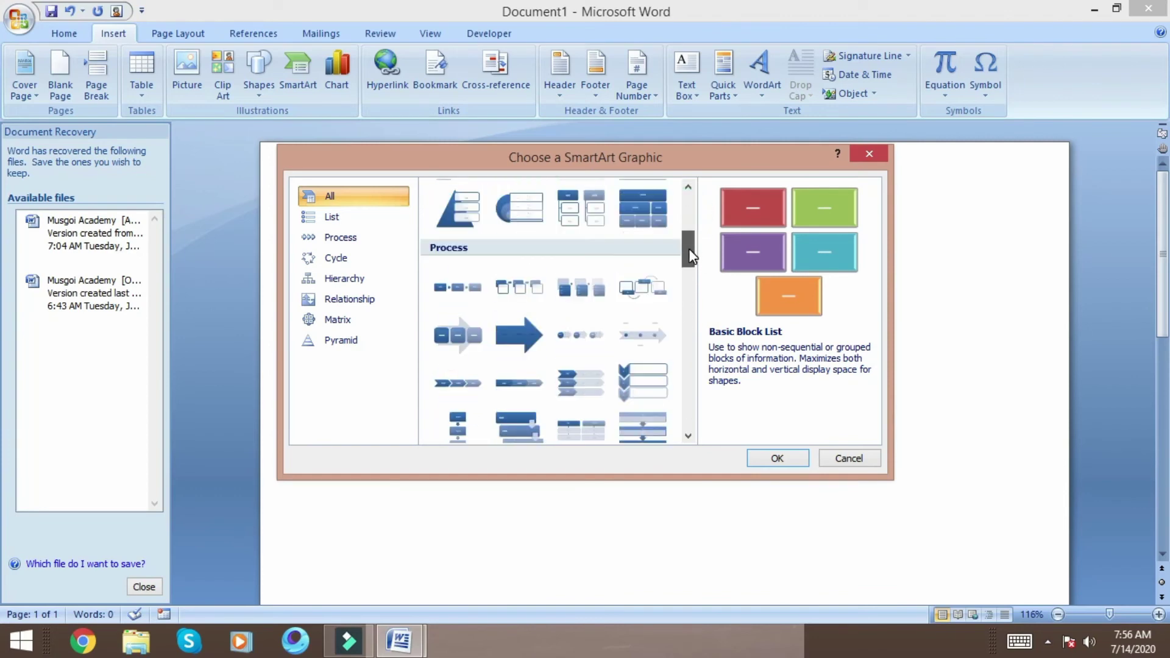
left_click_drag(685, 261, 696, 223)
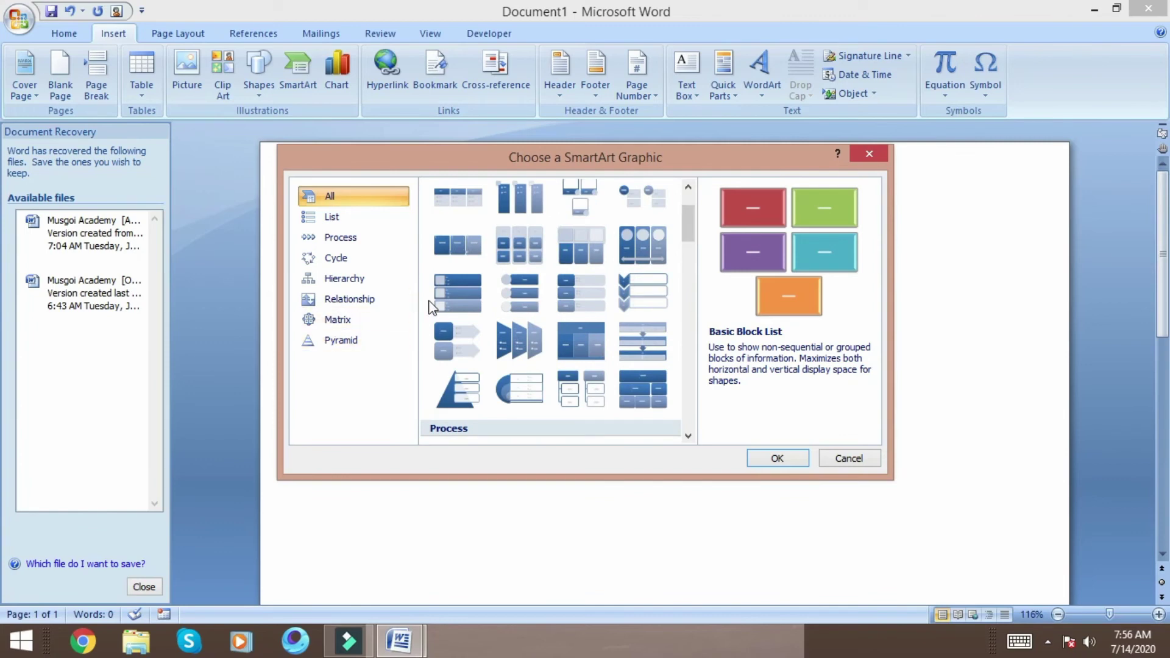
left_click(453, 301)
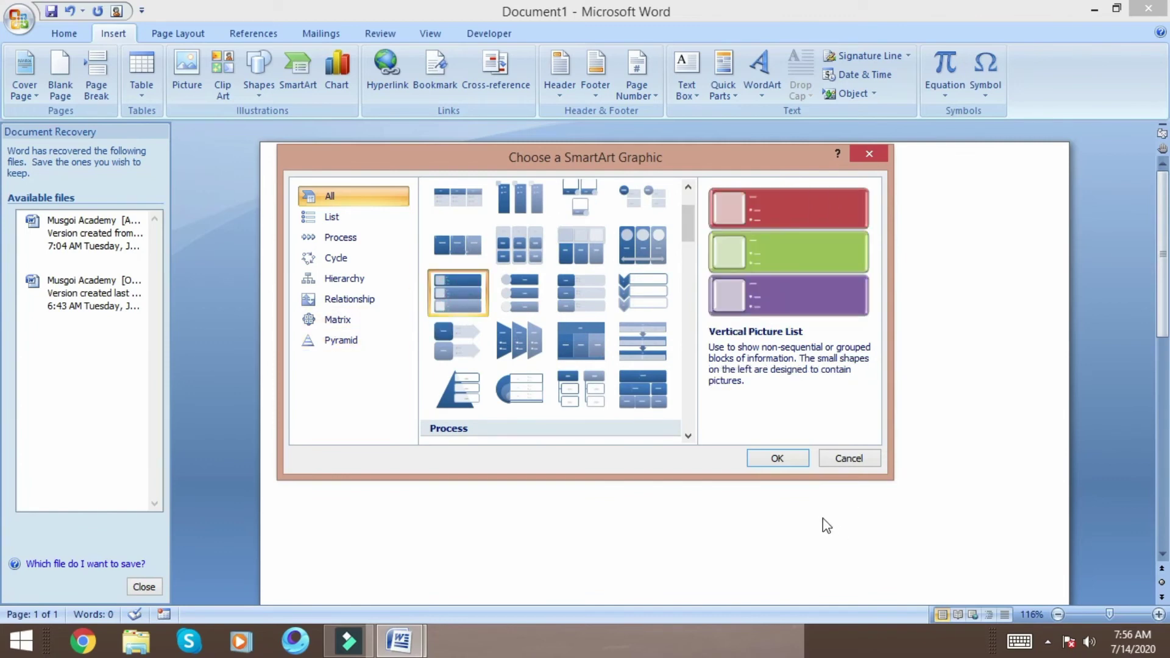
Insert the three-block Vertical Picture List SmartArt and browse Insert Picture to the Desktop.
left_click(791, 462)
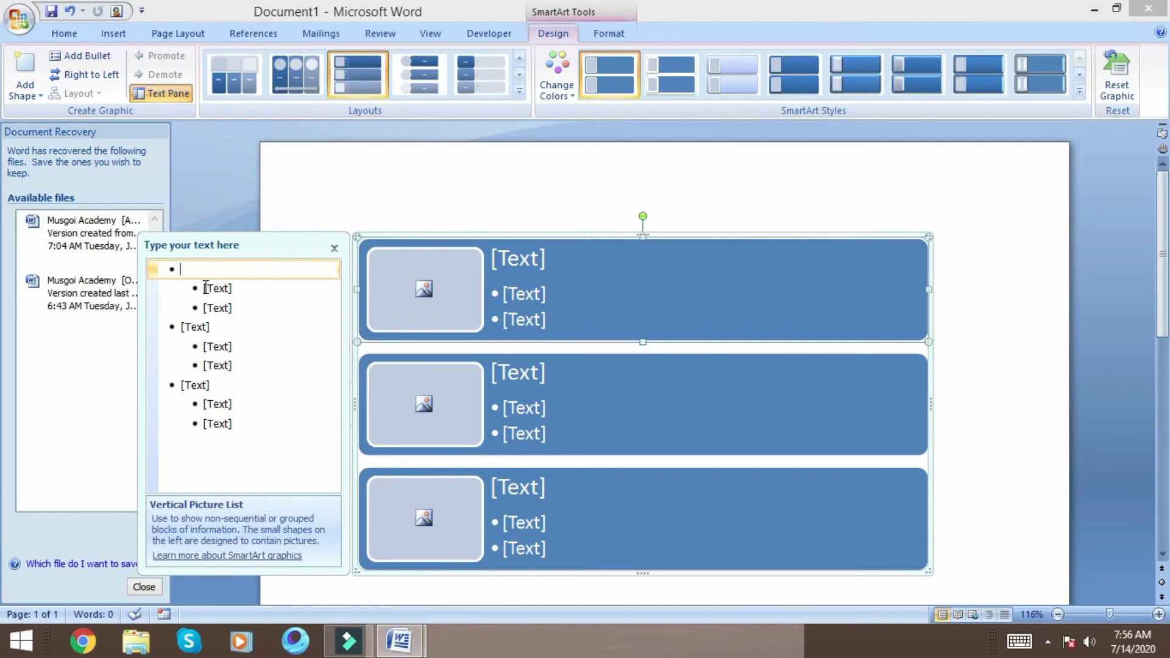
left_click(189, 268)
Fill the first SmartArt picture block with the portrait photo from the Desktop.
left_click(420, 289)
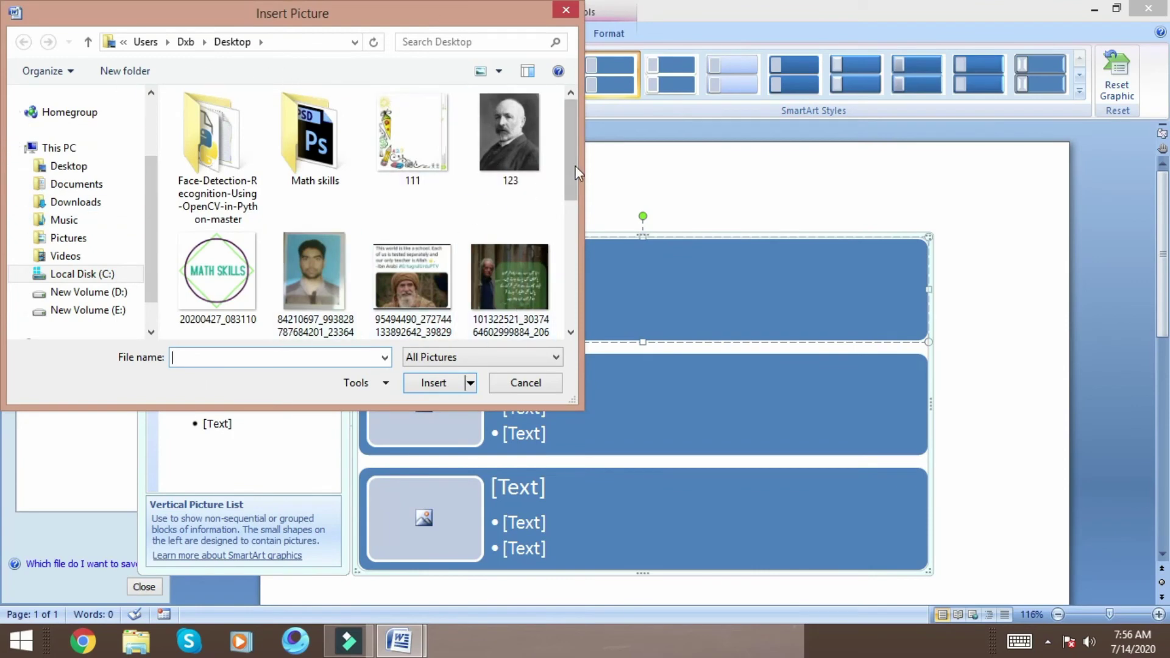
left_click(317, 250)
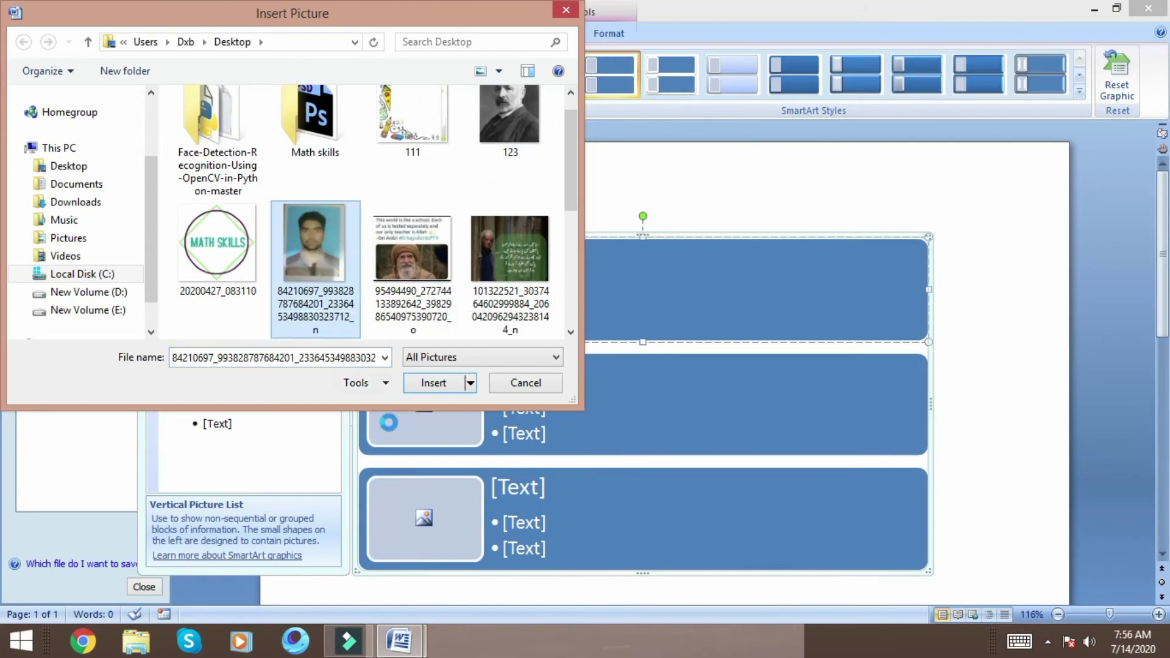
left_click(437, 383)
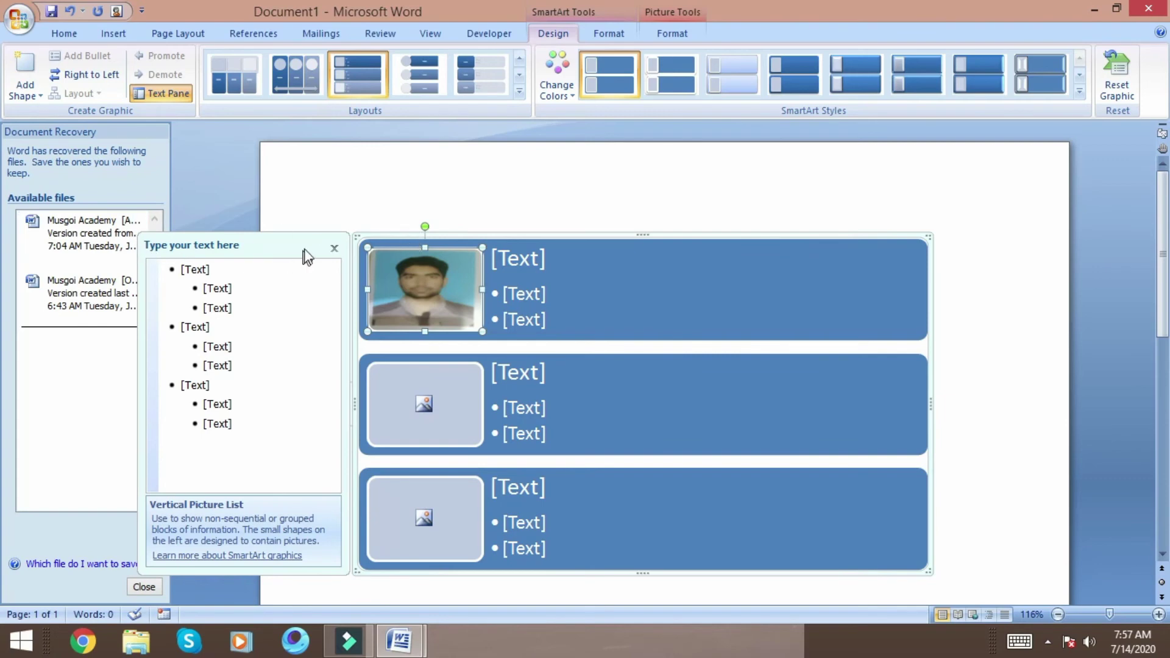
Close the Text Pane and delete the whole SmartArt graphic.
left_click(334, 248)
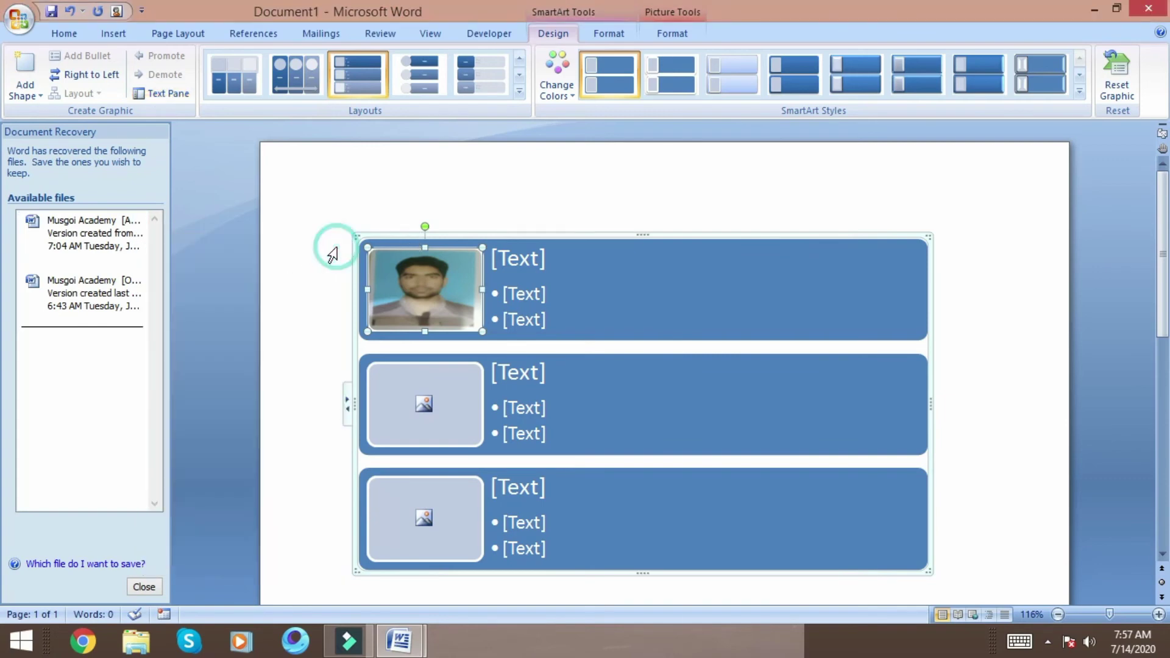
left_click(912, 235)
left_click(915, 237)
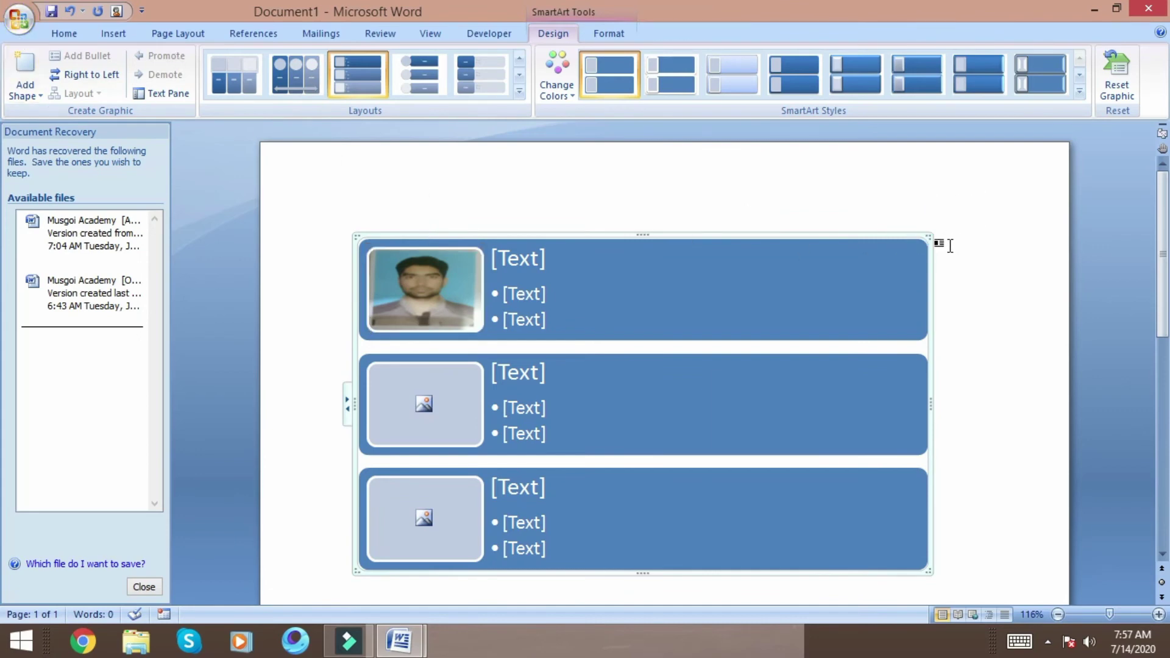
left_click(925, 233)
key("Delete")
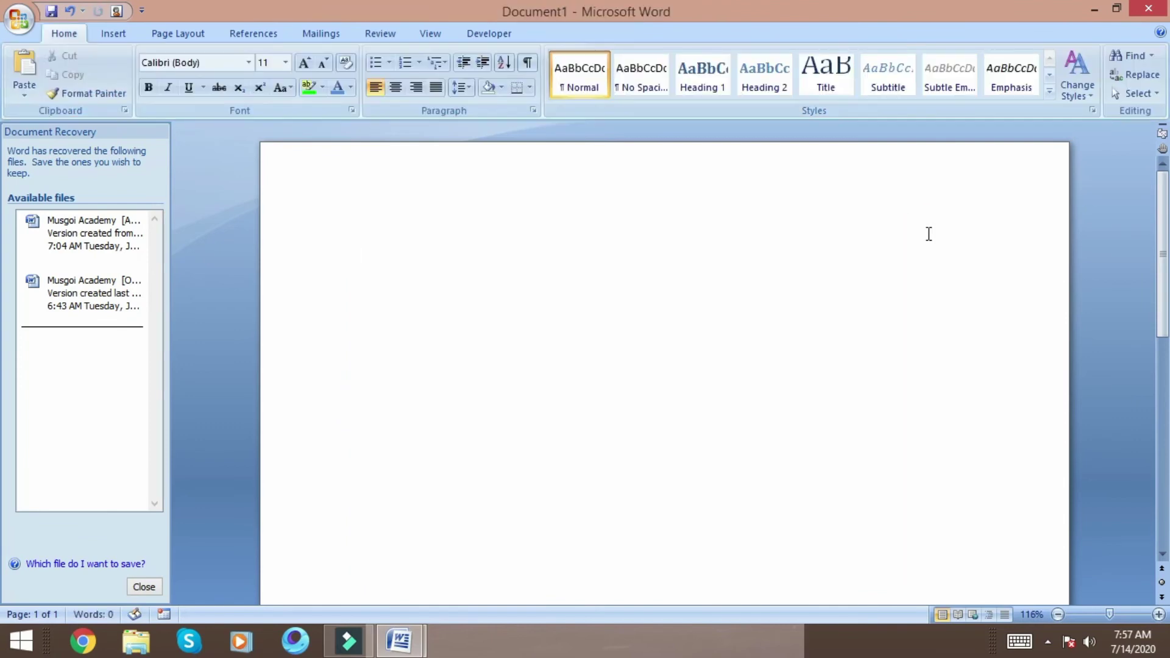
Switch the ribbon to the Insert tab on the blank page.
left_click(105, 37)
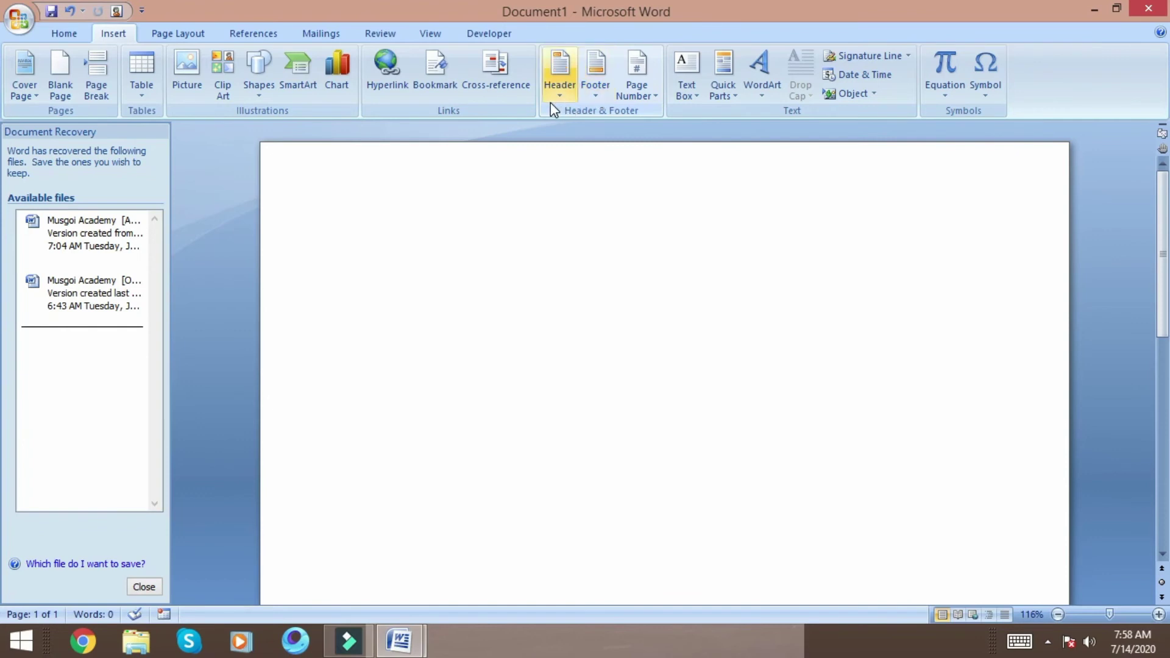
Insert the built-in Alphabet header with its '[Type the document title]' placeholder.
left_click(560, 96)
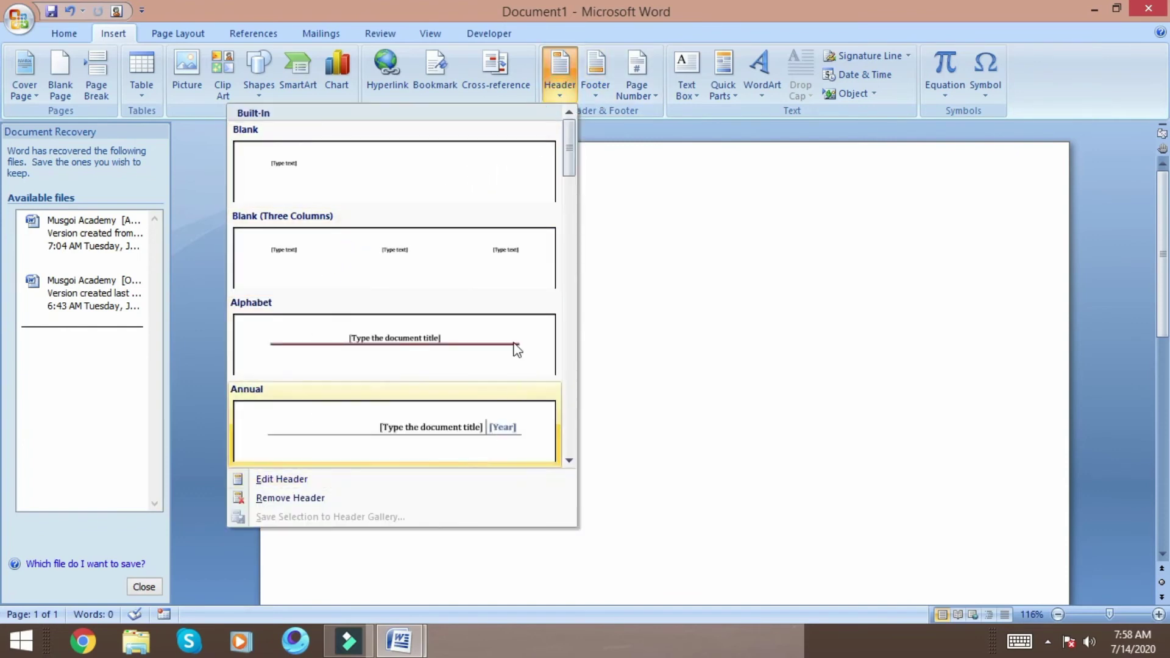
mouse_move(565, 133)
left_mouse_down()
mouse_move(572, 249)
mouse_move(600, 147)
left_mouse_up()
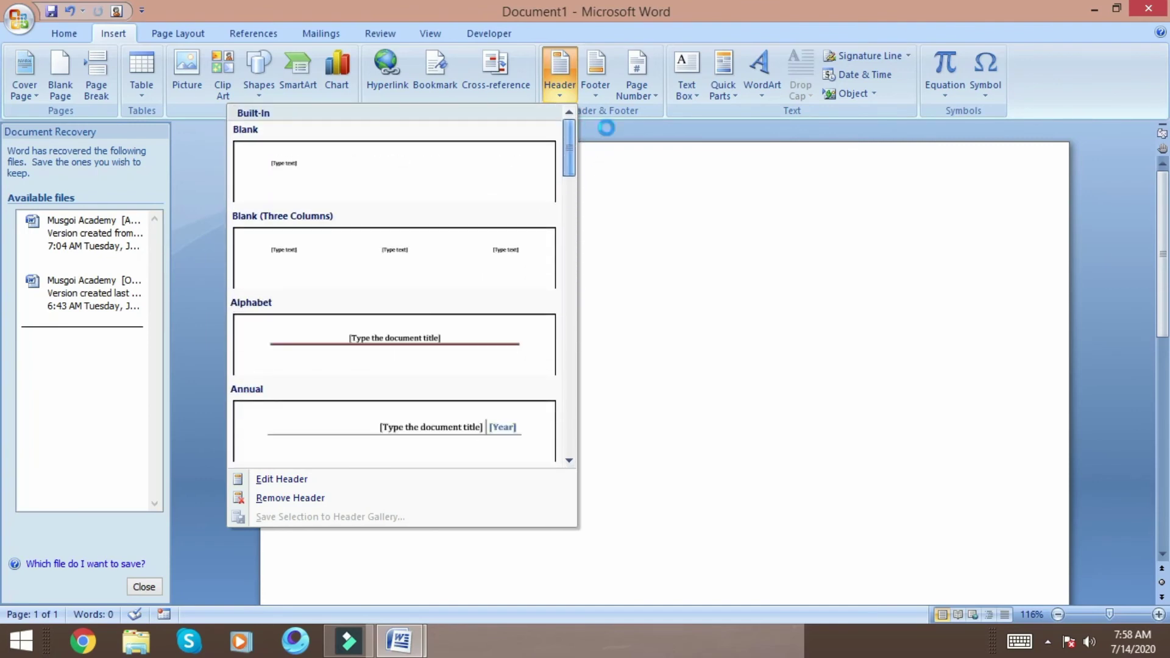
left_click(376, 329)
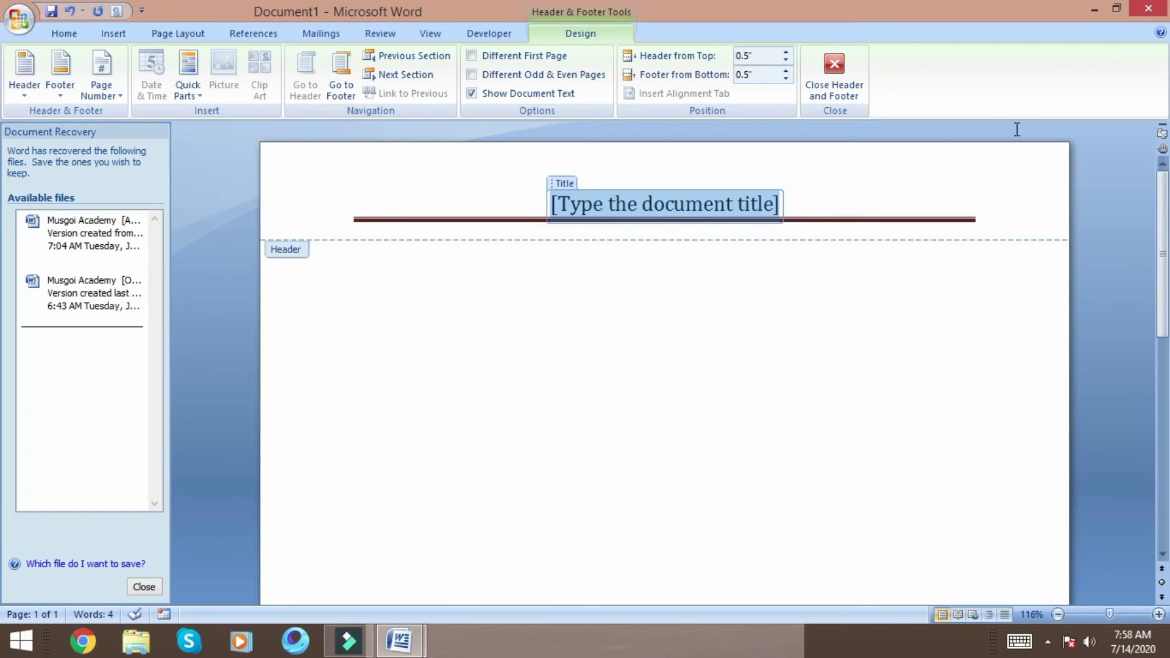
left_click(36, 68)
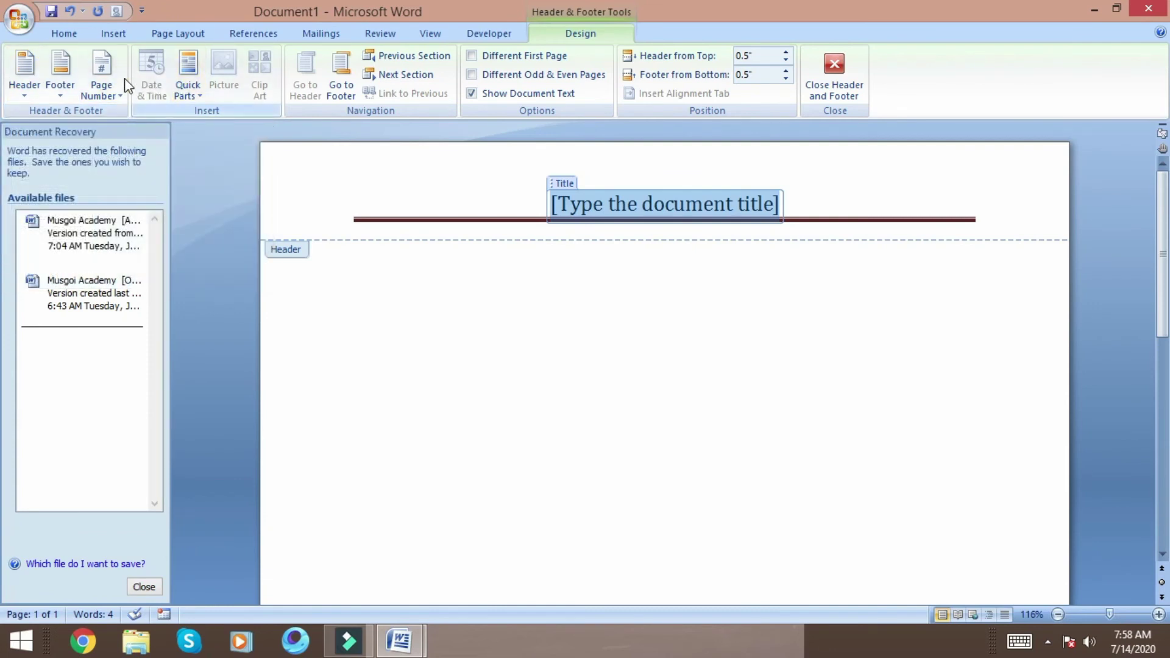
Add the built-in Alphabet footer showing '[Type text]' and 'Page 1' below a rule.
left_click(60, 93)
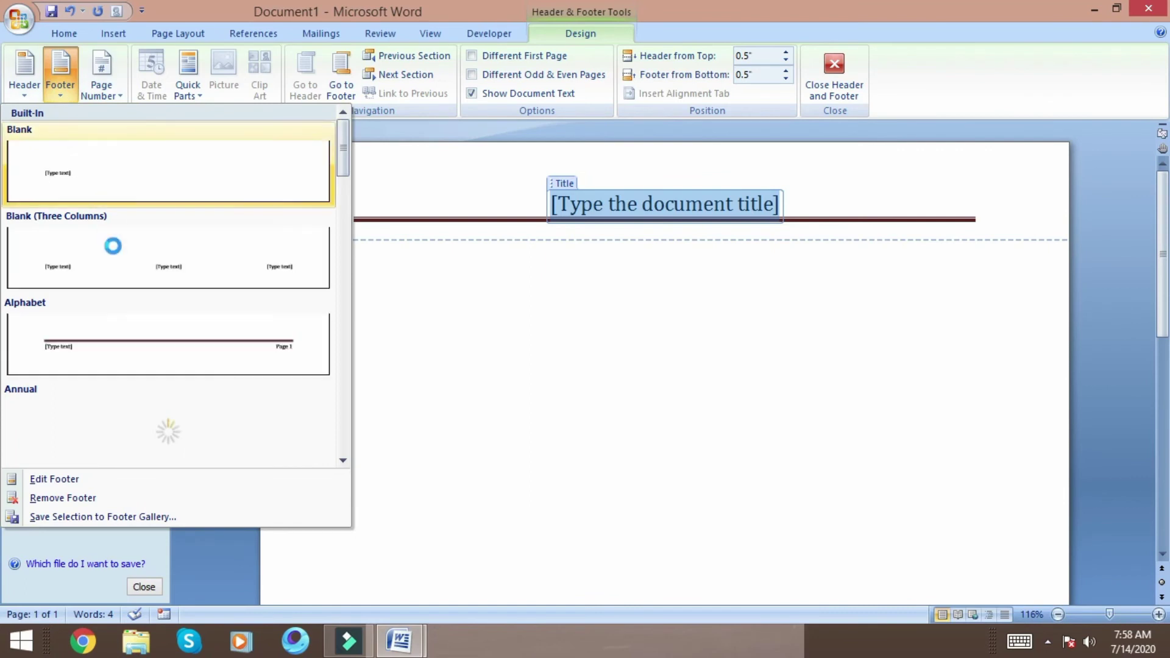
left_click(173, 350)
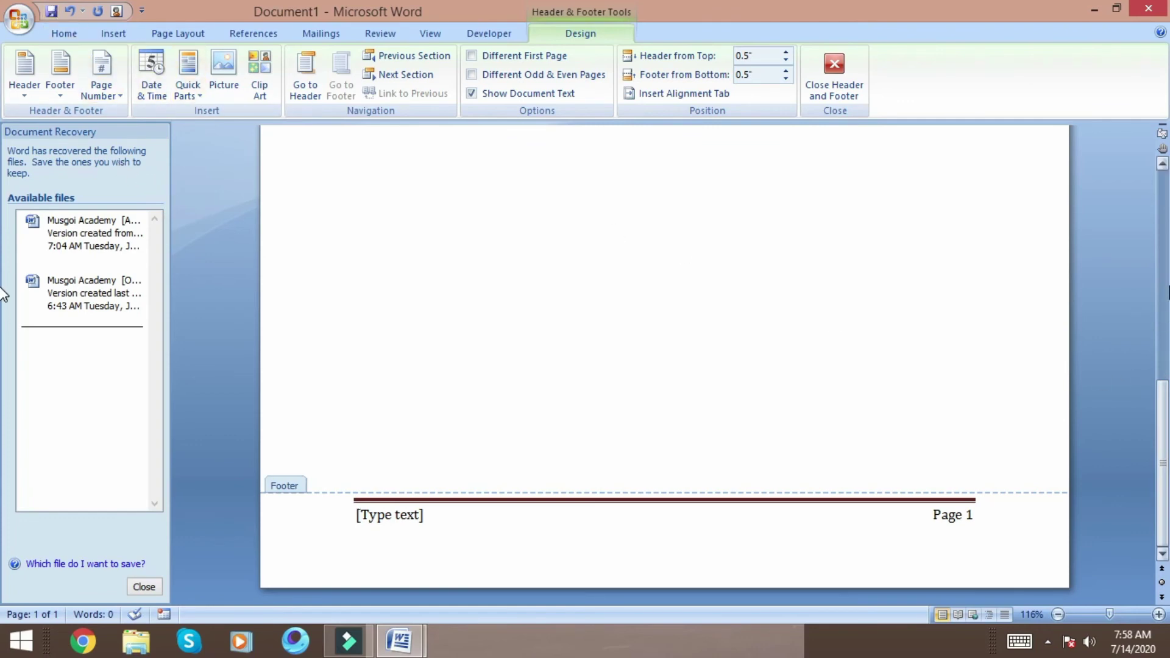
scroll(3, 262, "up", 2)
scroll(3, 262, "up", 3)
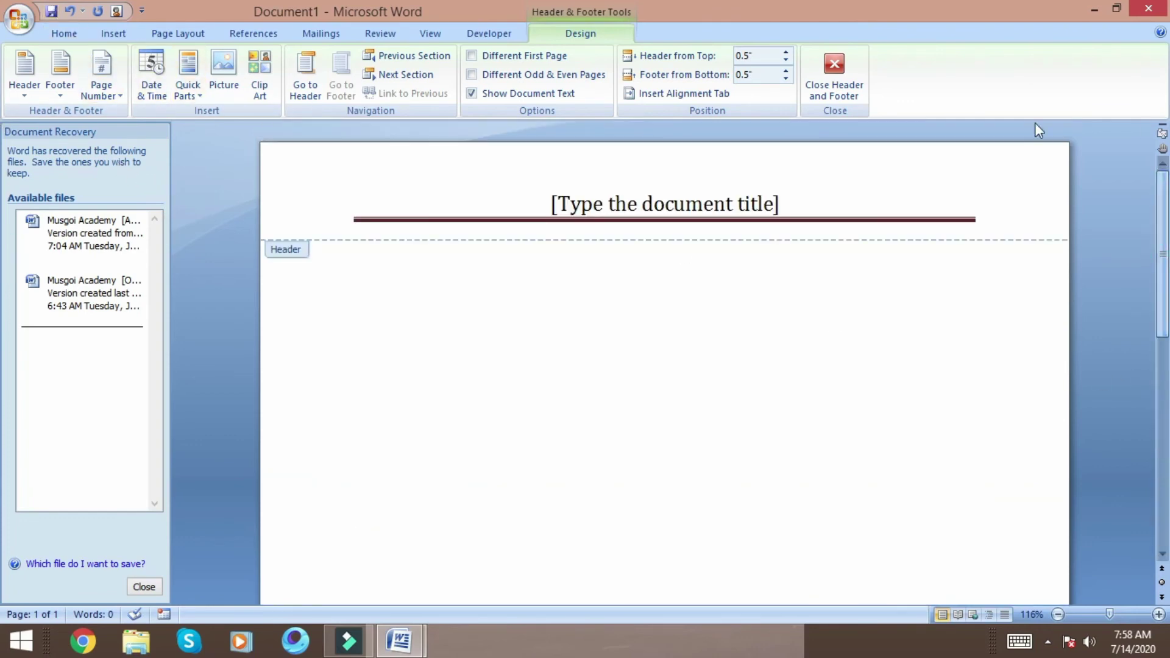
left_click(113, 36)
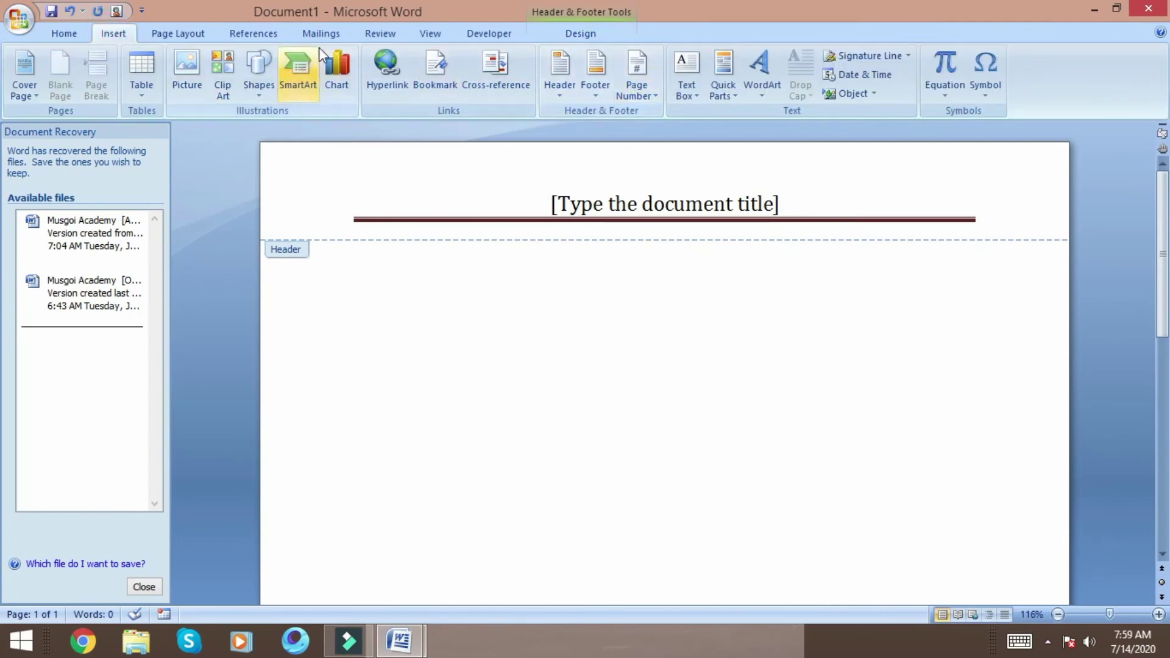
Insert the Plain Number 1 page number at the top of the page.
left_click(656, 90)
left_click(582, 114)
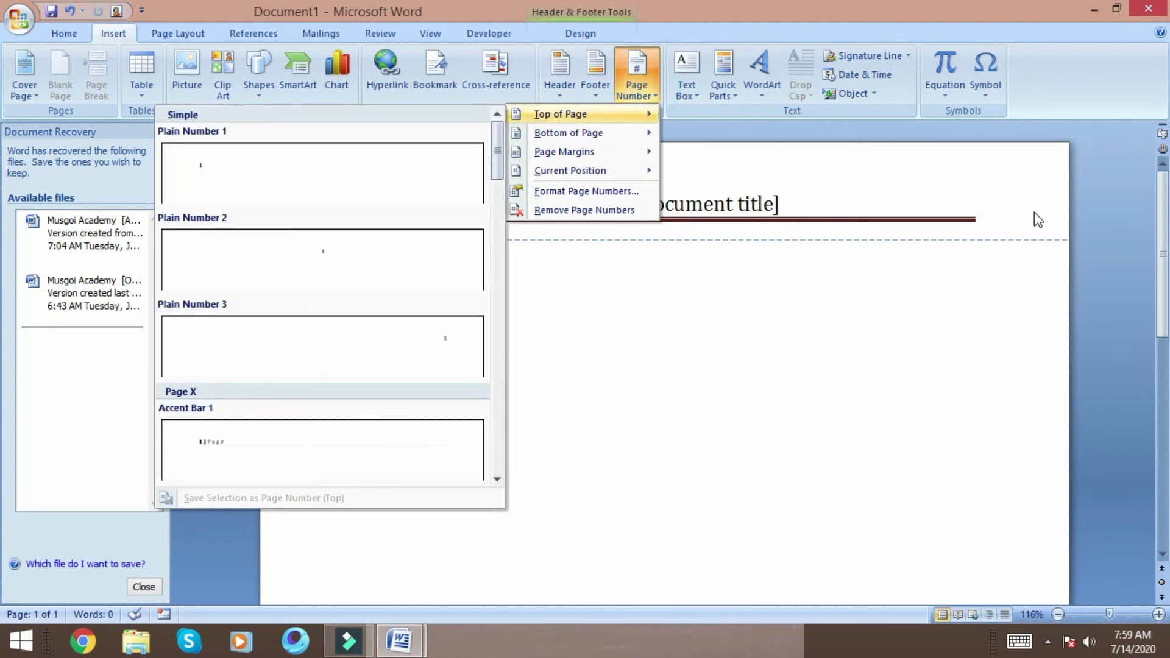
left_click(1001, 295)
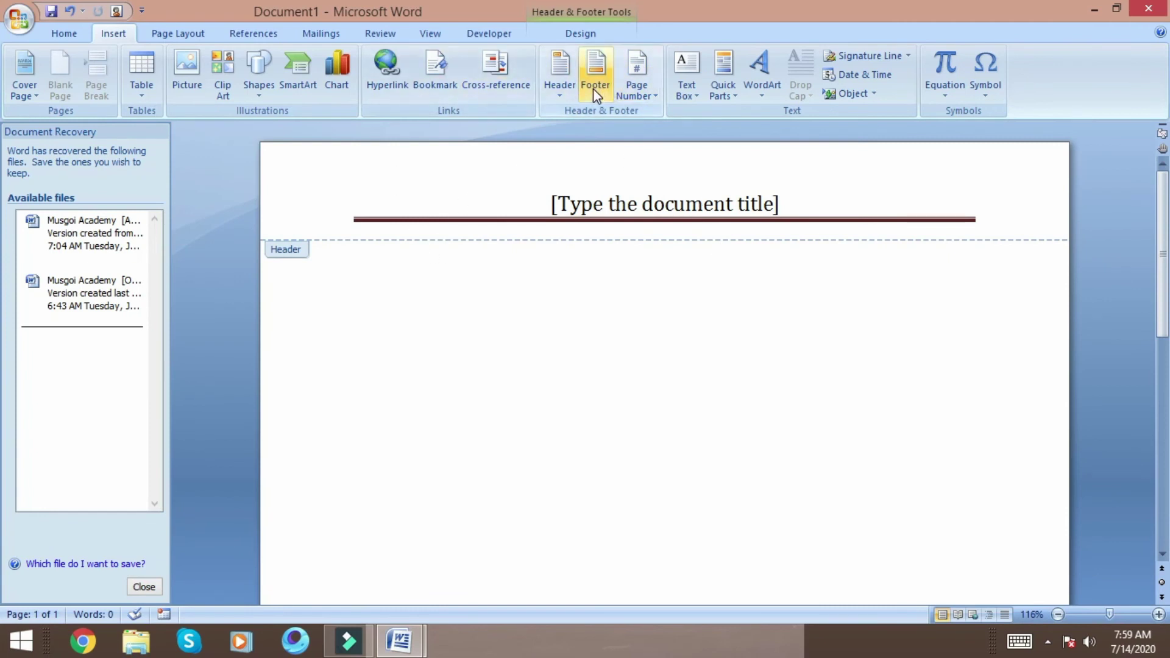
left_click(654, 98)
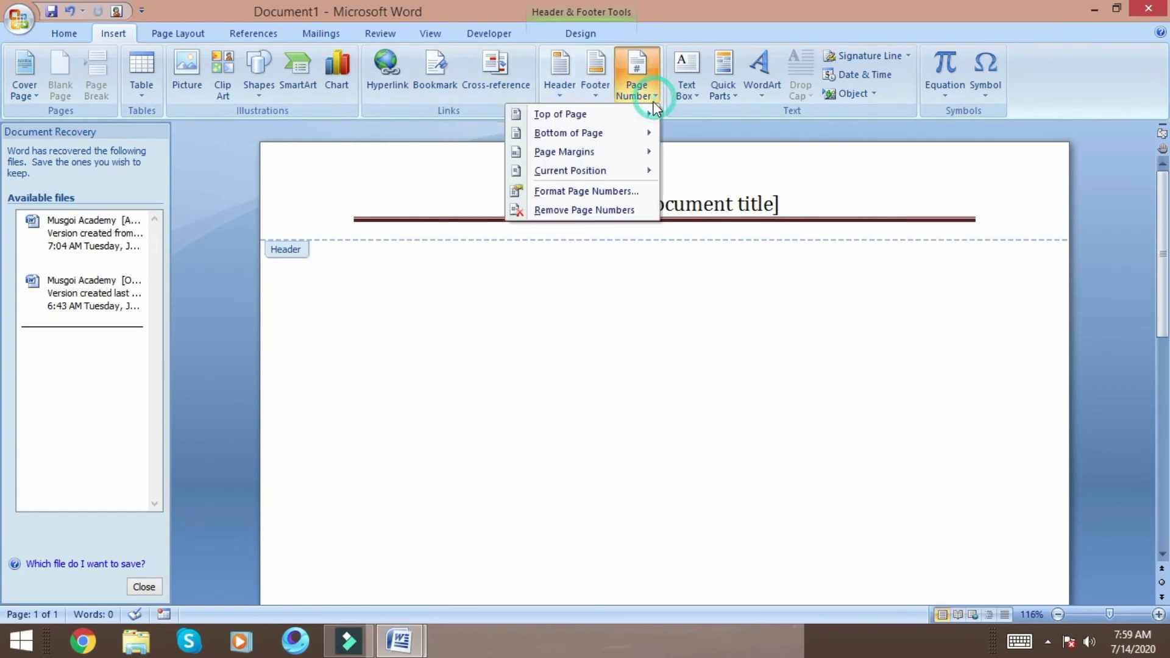
mouse_move(572, 115)
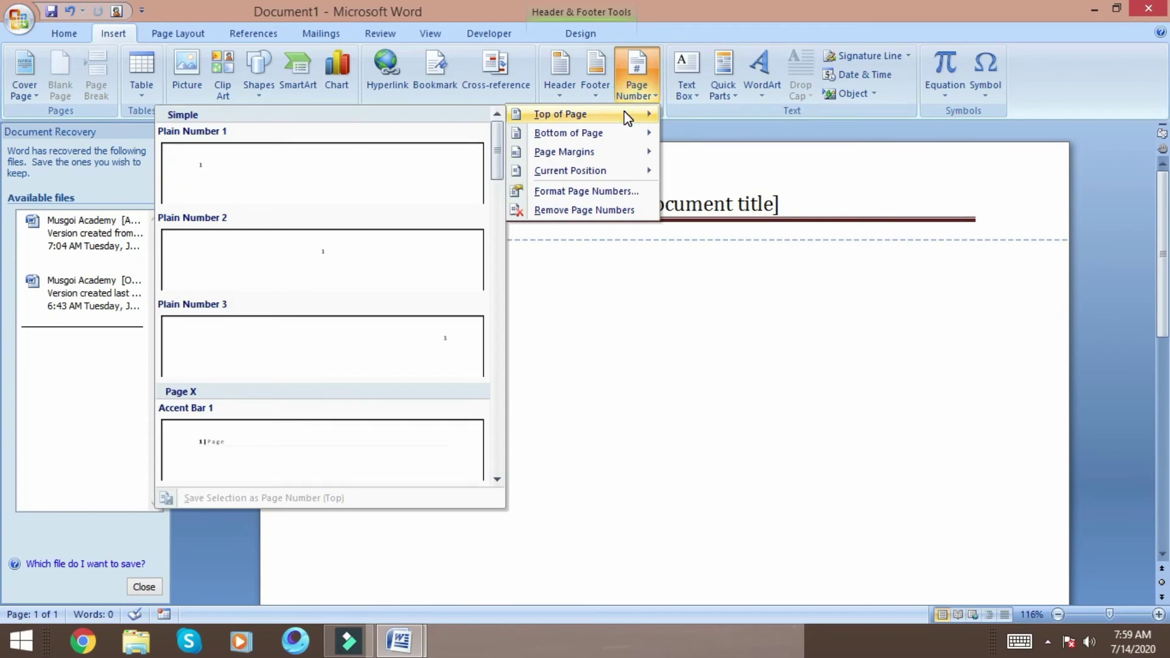
left_click(315, 156)
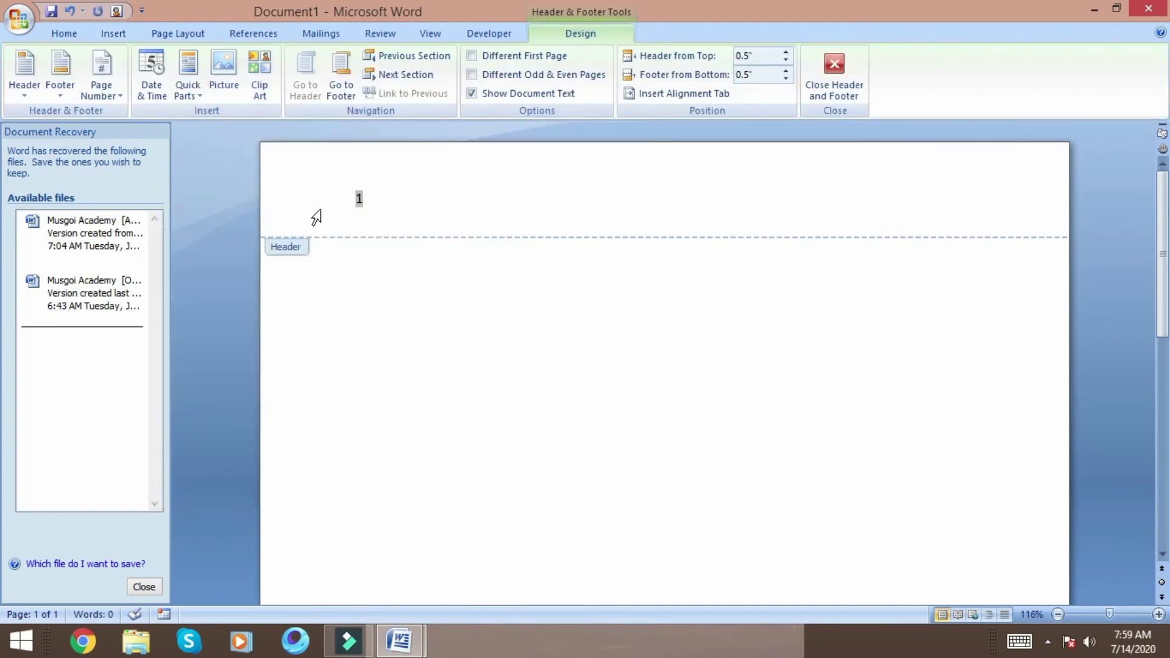
left_click_drag(1163, 207, 1163, 445)
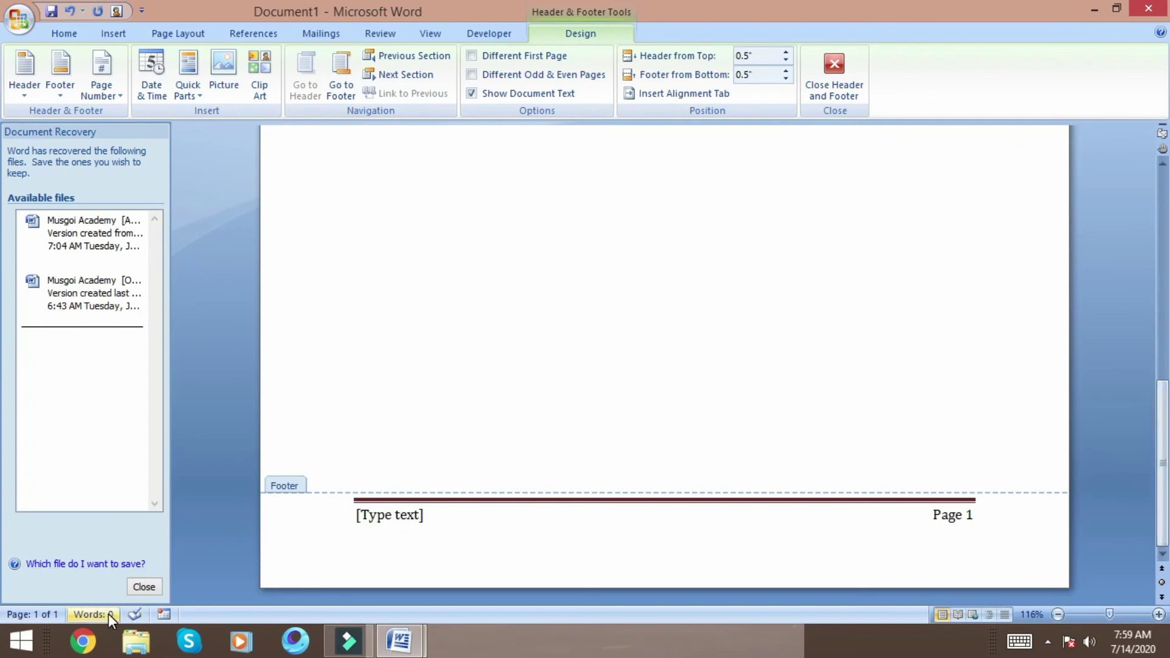
Start recording Macro1, then return to the header and place the caret beside page number 1.
left_click(164, 614)
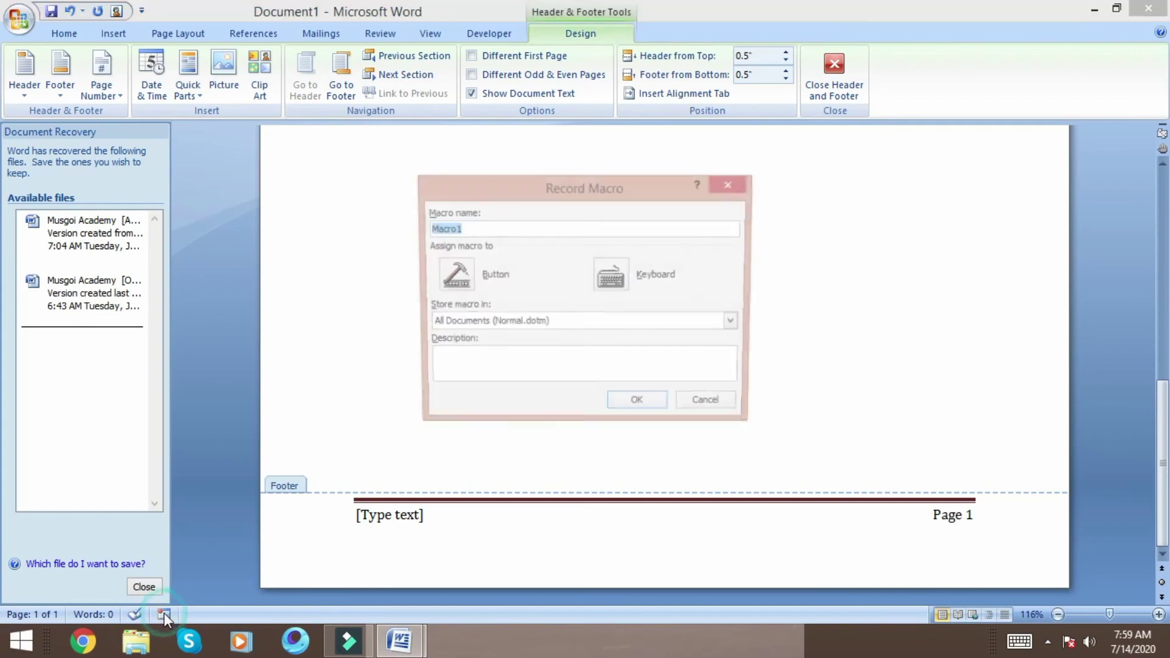
left_click(636, 406)
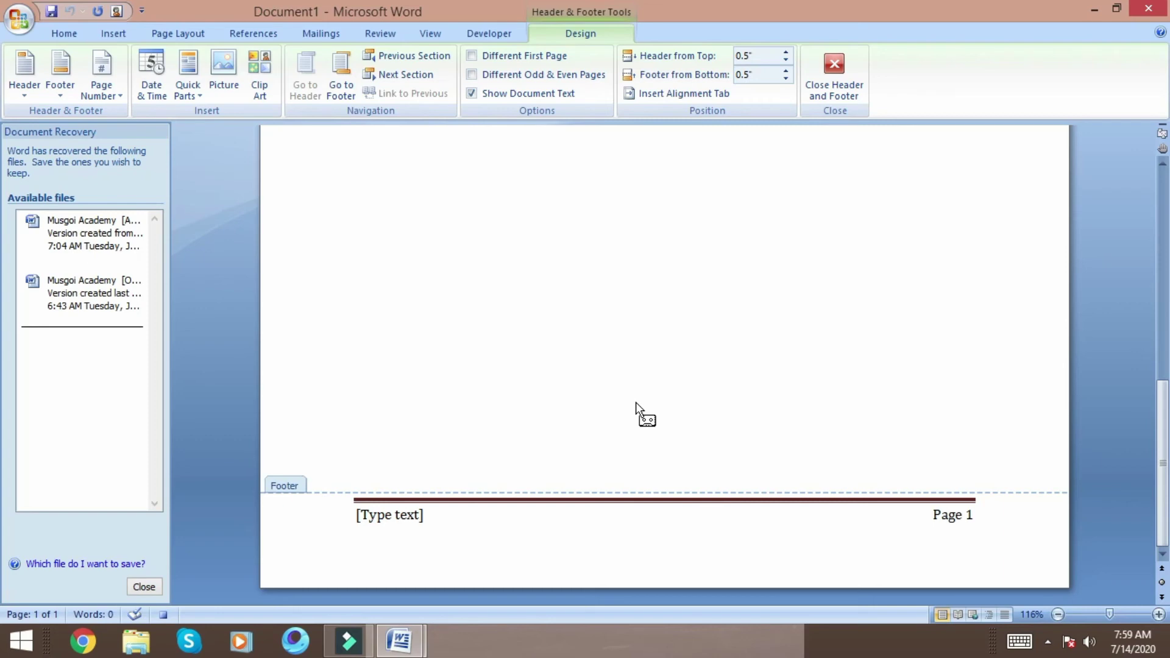
left_click(119, 28)
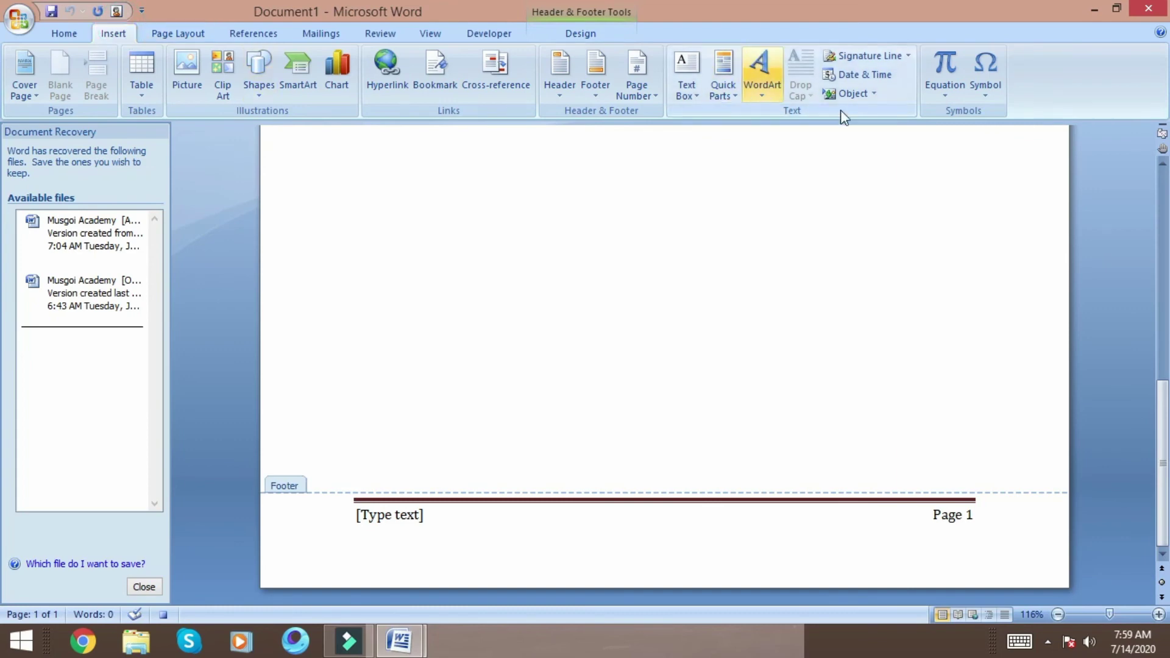
left_click(1162, 210)
left_click_drag(1165, 208, 1165, 196)
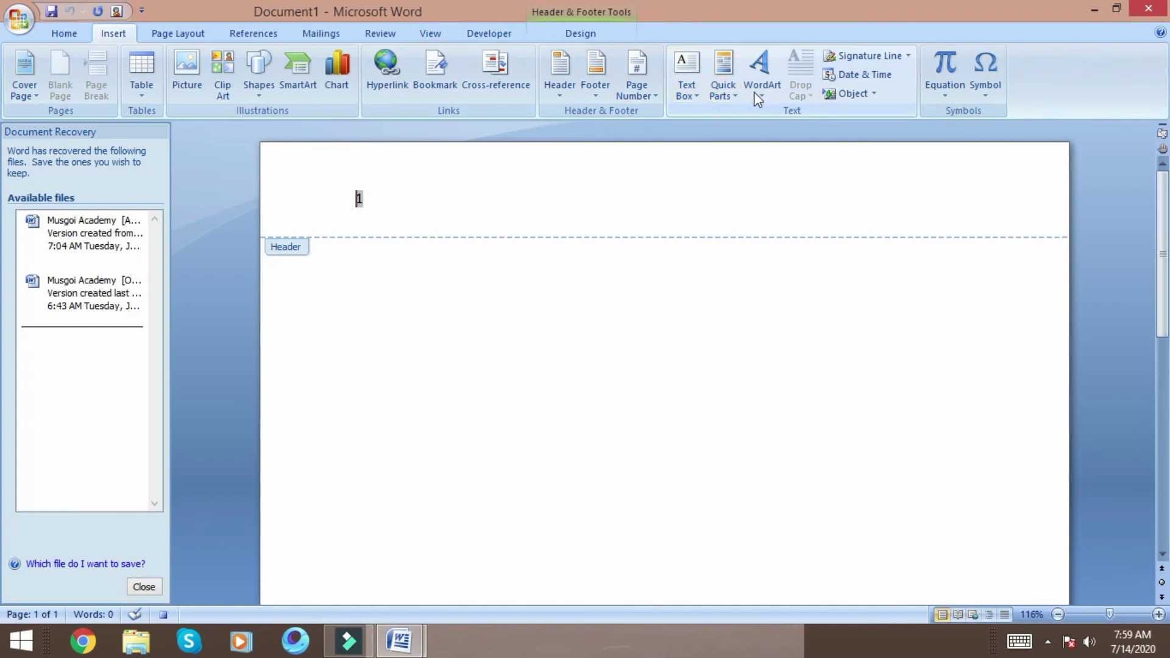
left_click(340, 286)
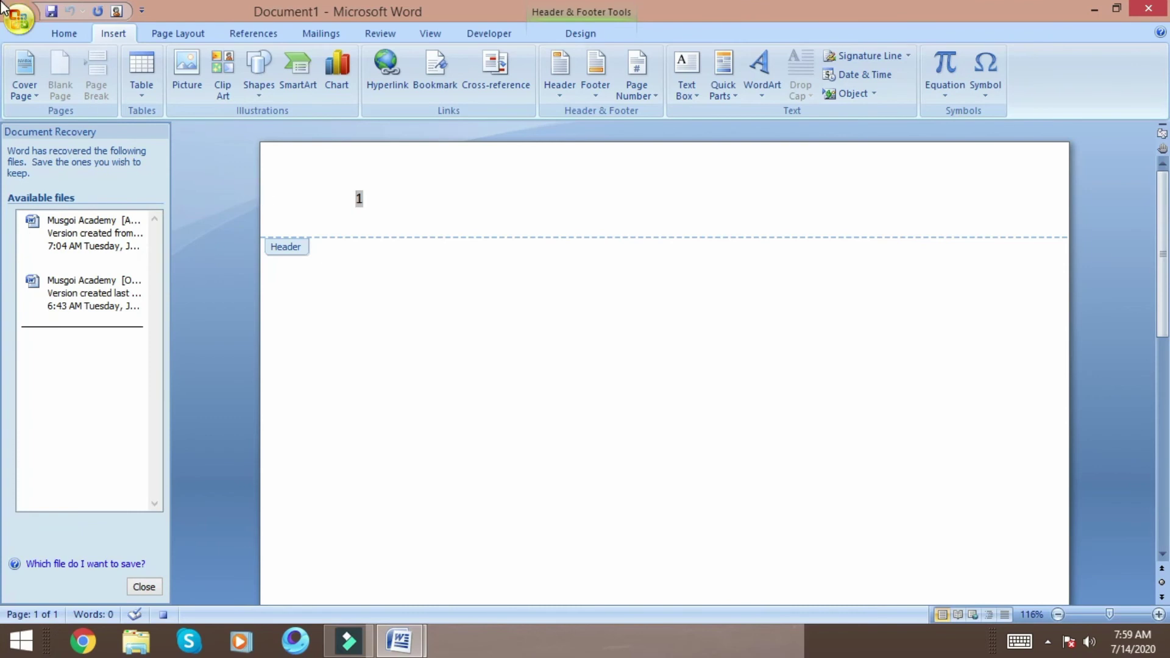
Show the Home tab's basic text formatting commands and click on the page.
left_click(64, 34)
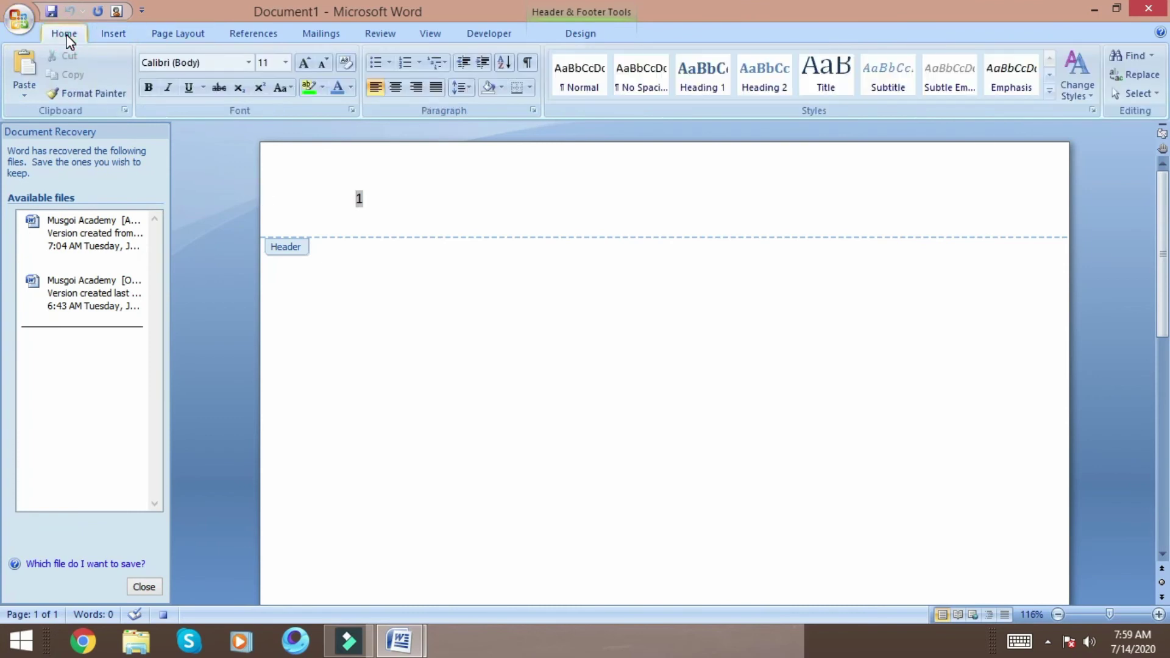
left_click(451, 374)
left_click(401, 288)
left_click(296, 253)
Create a new document, Document2, from the Blank document template.
left_click(18, 18)
left_click(52, 59)
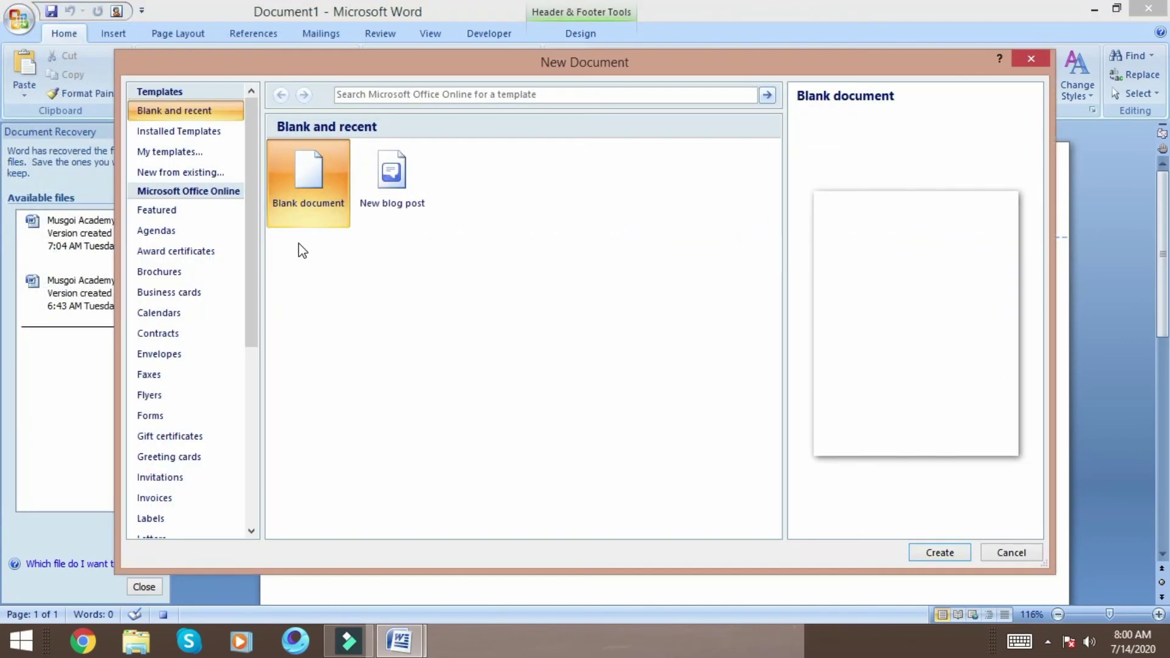
left_click(314, 210)
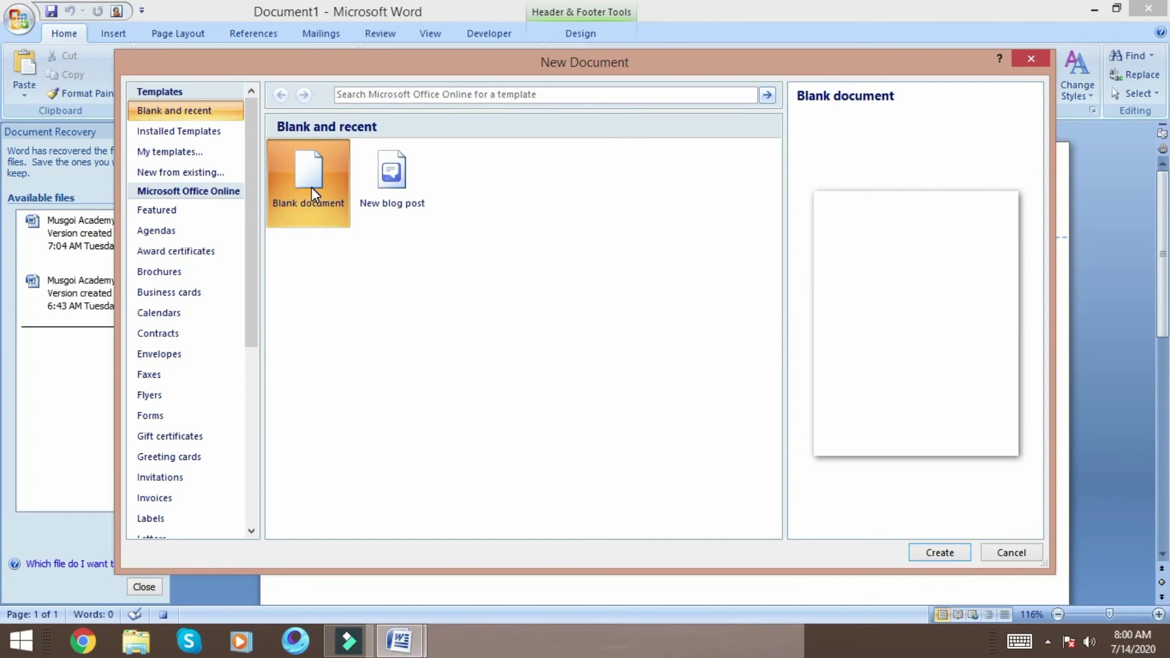
left_click(960, 555)
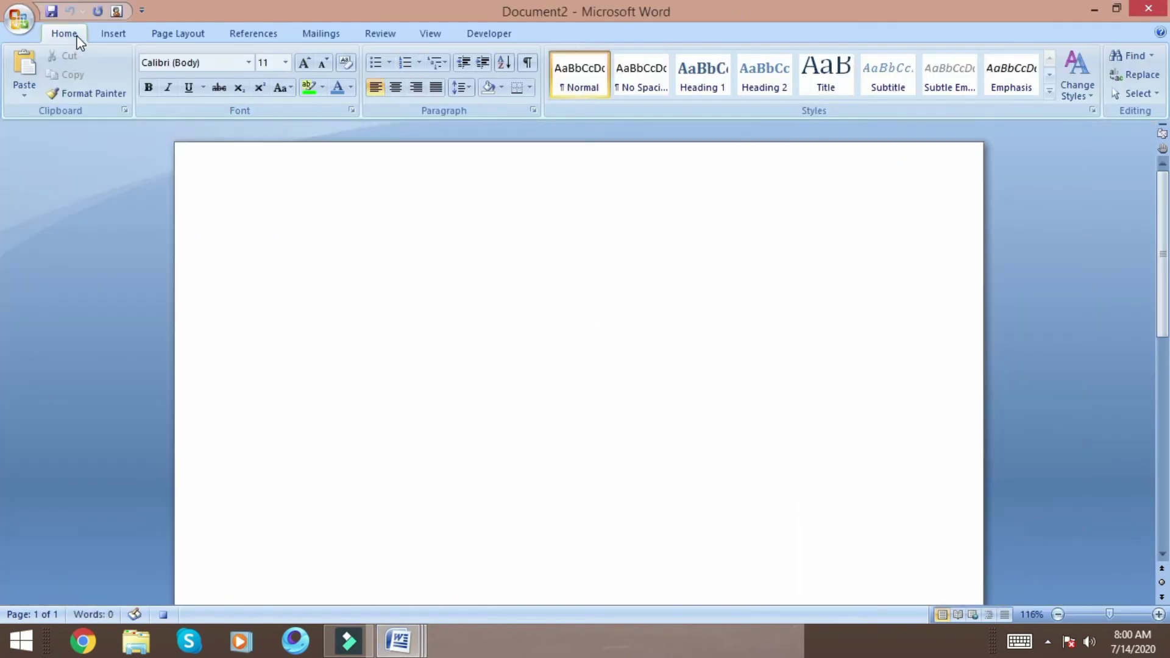
Type 'Musgoi Academy' near the top of the blank page, then pick a WordArt style.
left_click(102, 32)
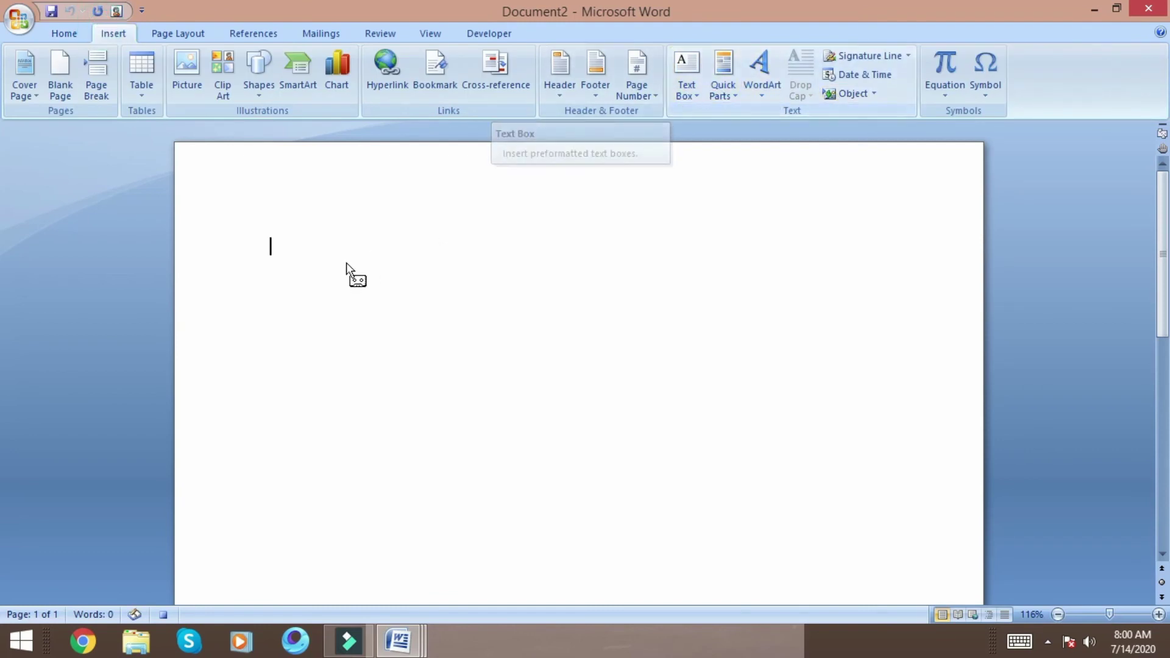
double_click(284, 261)
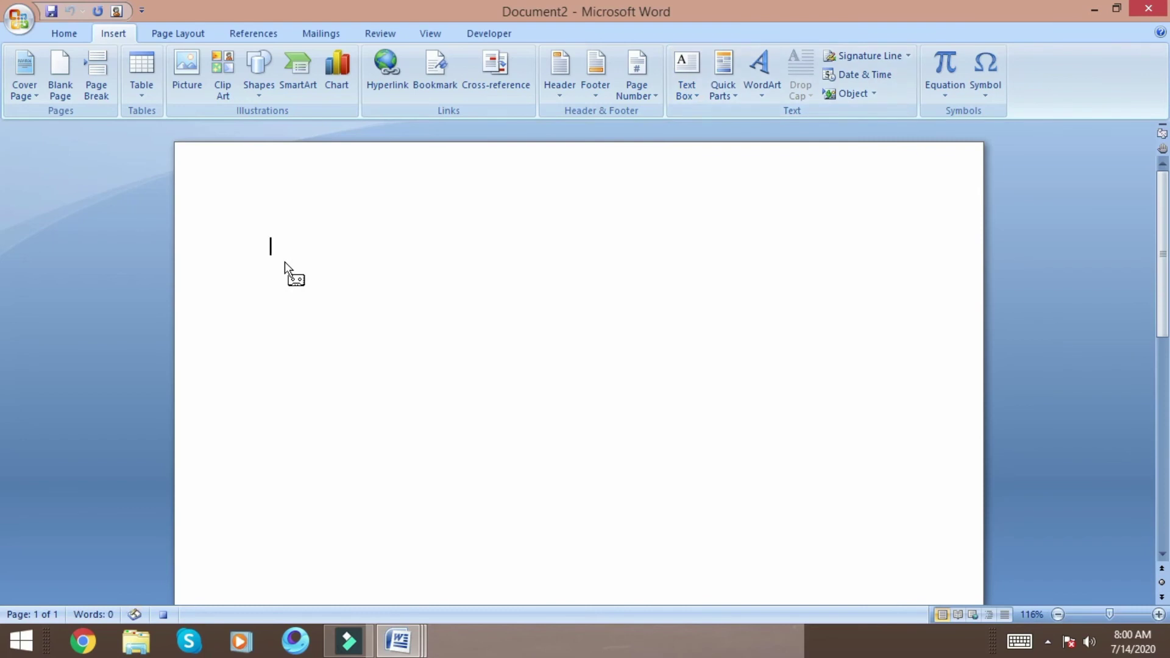
type("Mus")
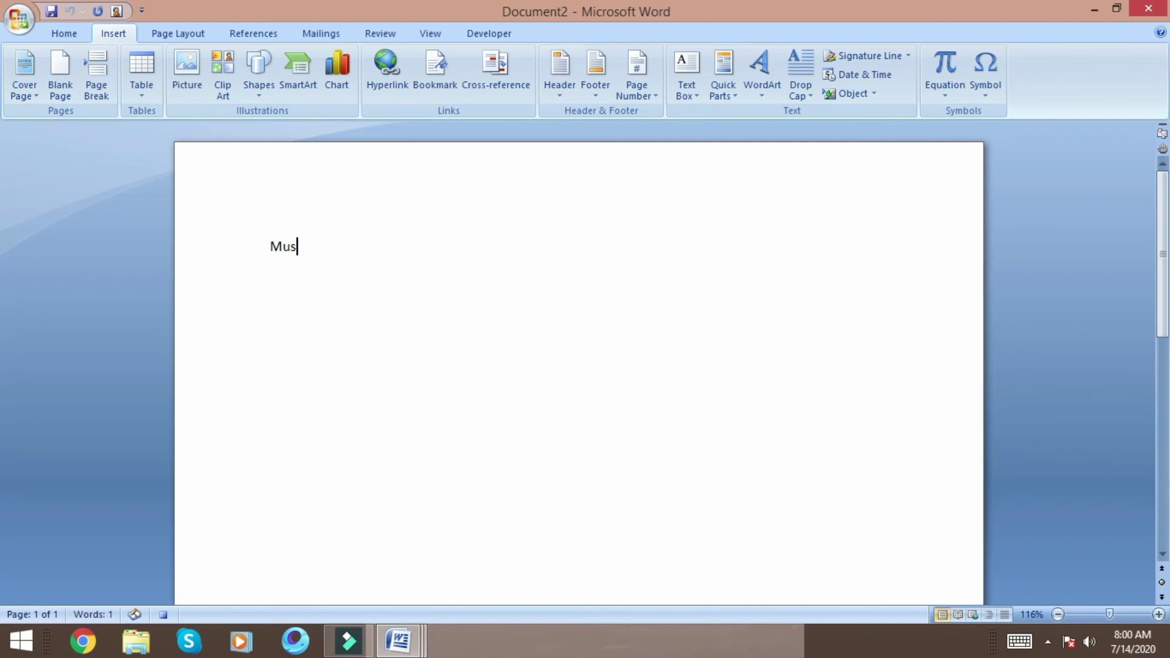
type("goi A")
type("cs")
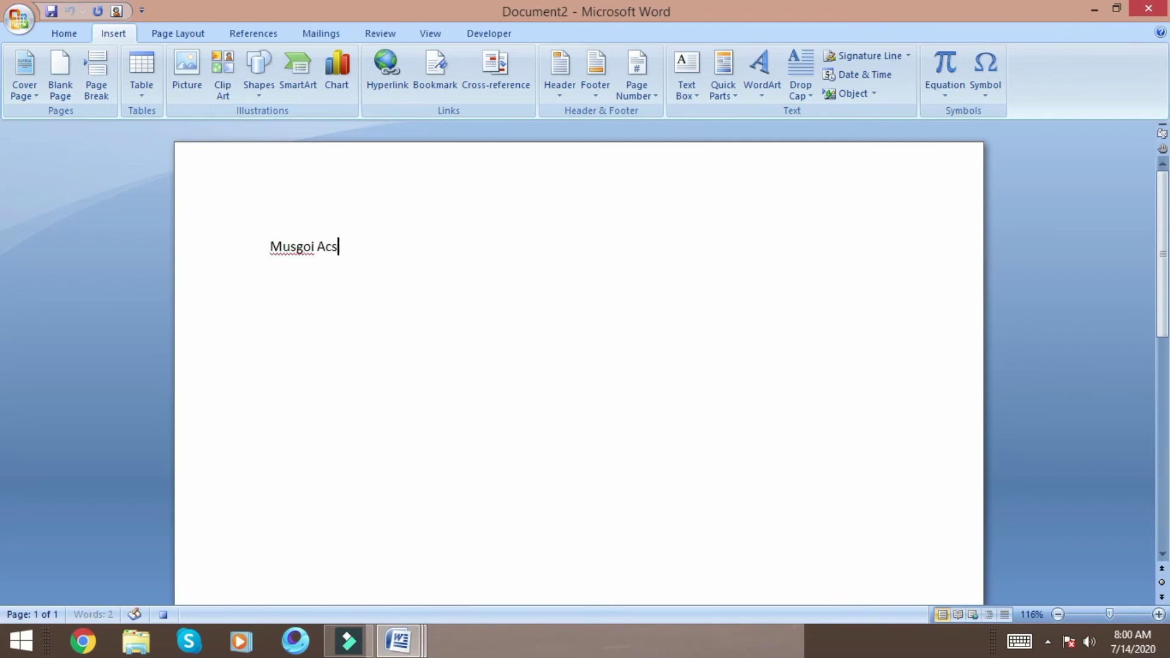
key("BackSpace")
type("ade")
type("my")
left_click(380, 250)
left_click(374, 243)
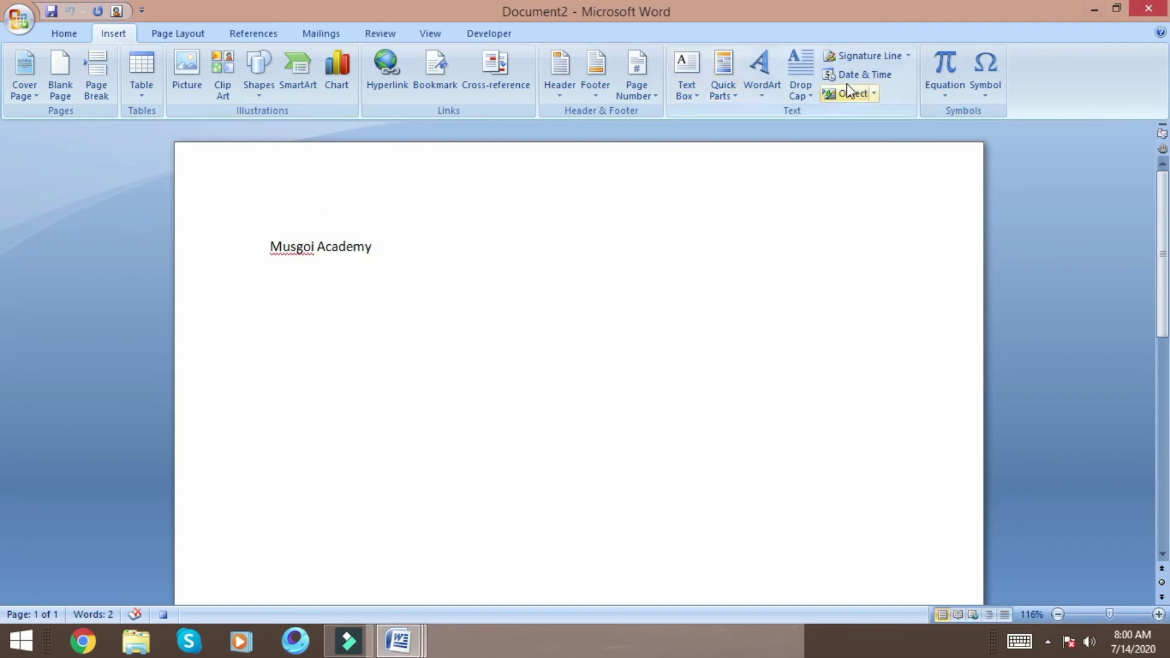
left_click(759, 96)
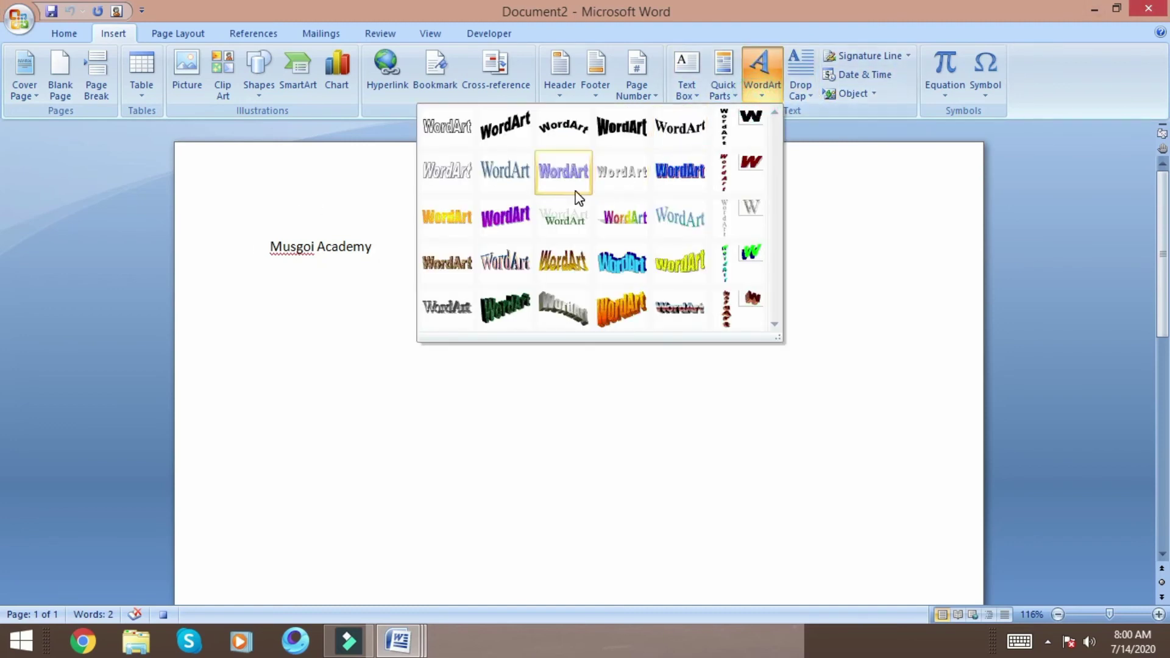
left_click(563, 173)
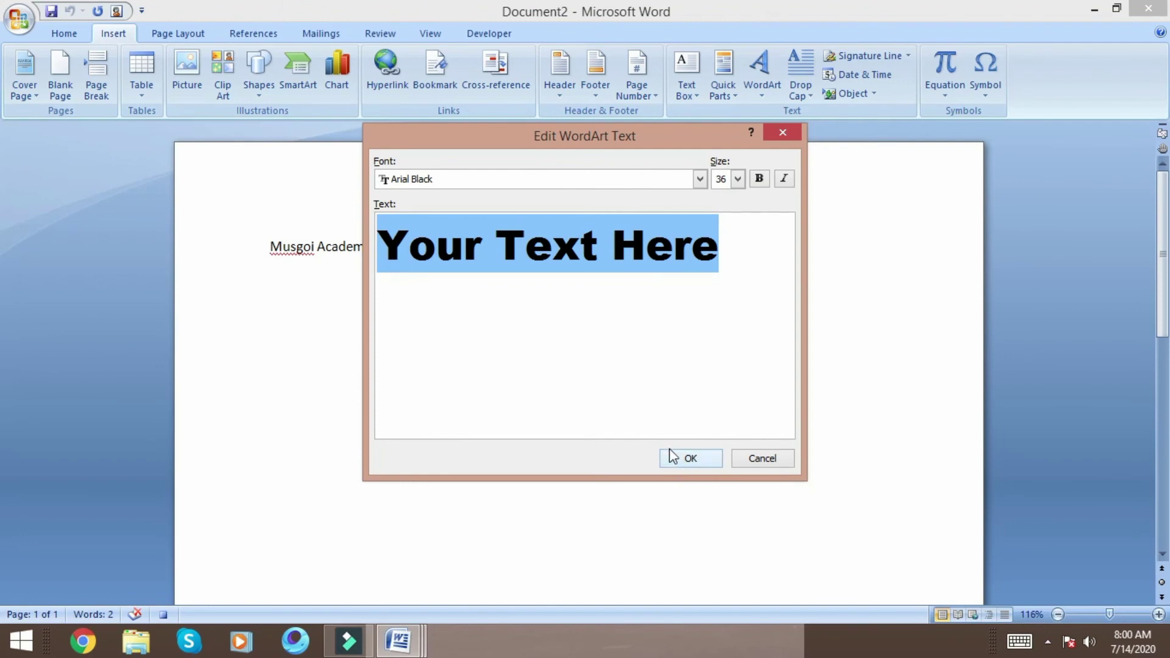
Replace the 'Your Text Here' placeholder with 'Musgoi Academy' in the Edit WordArt Text dialog.
left_click_drag(719, 251, 377, 250)
type("Mus")
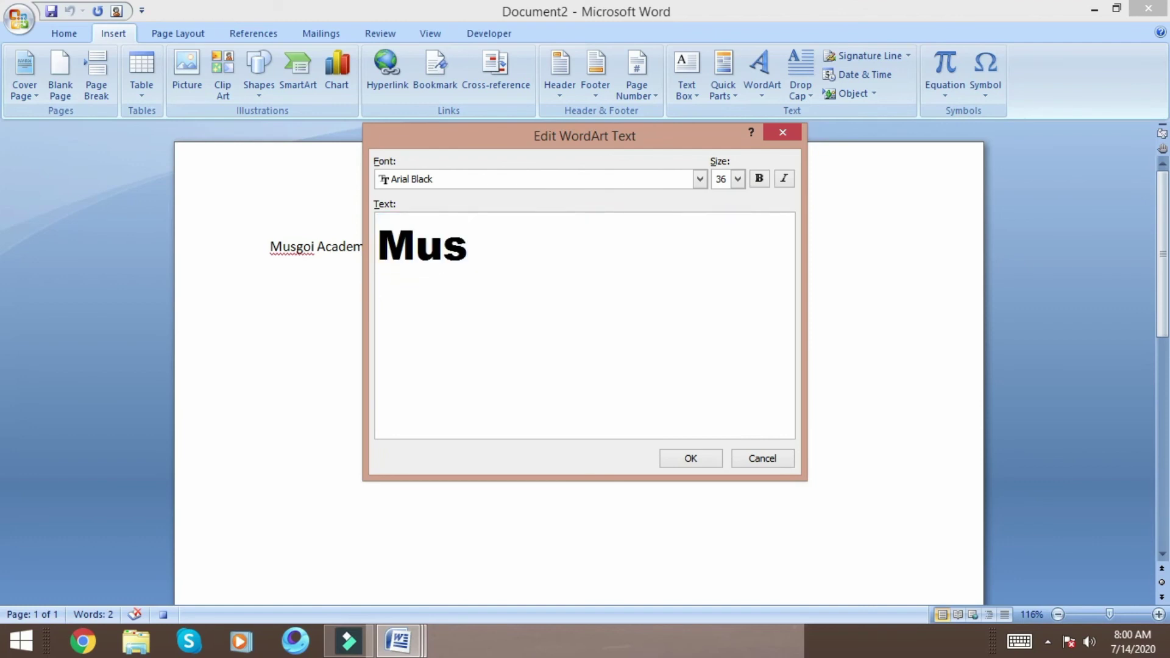
type("goi ")
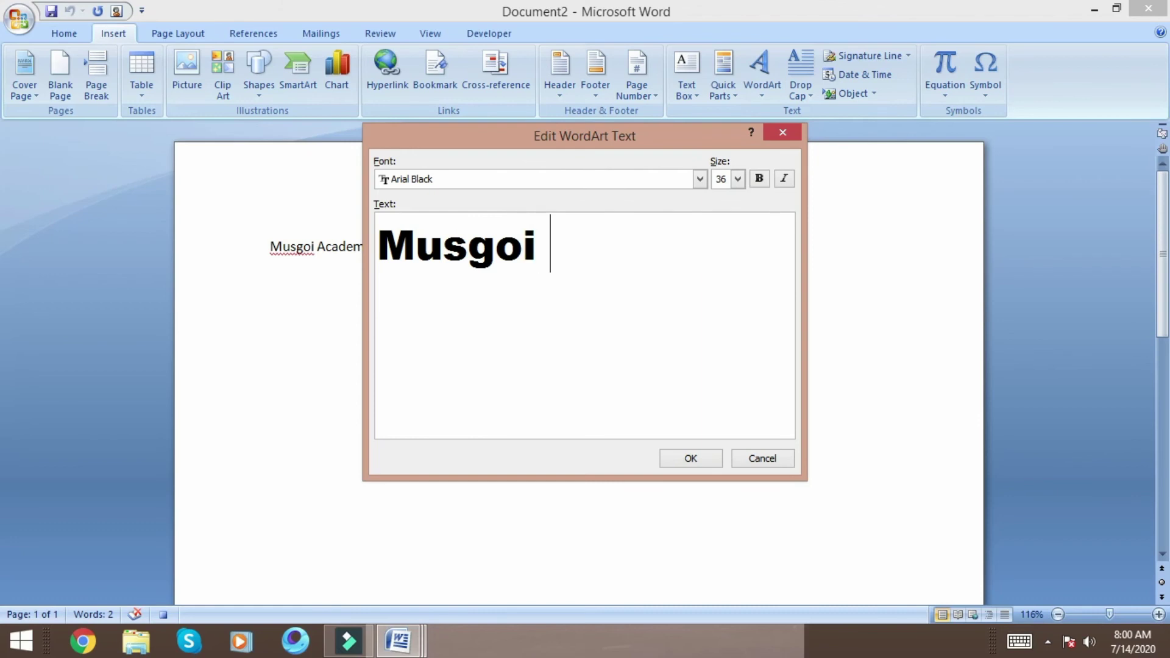
type("A")
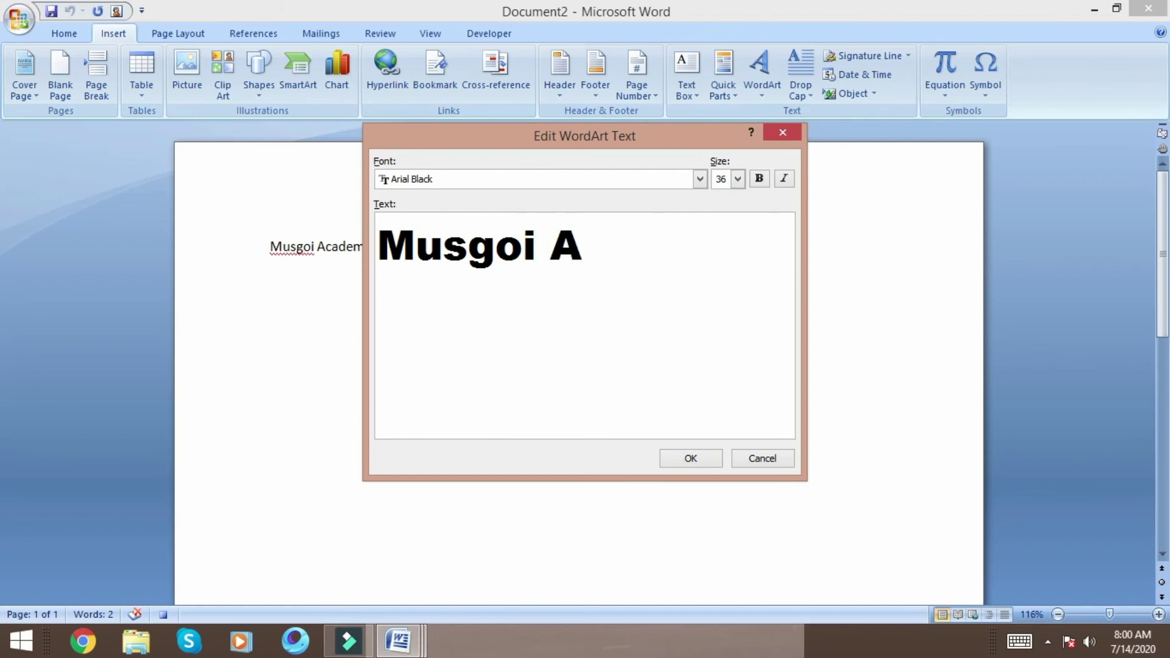
type("cade")
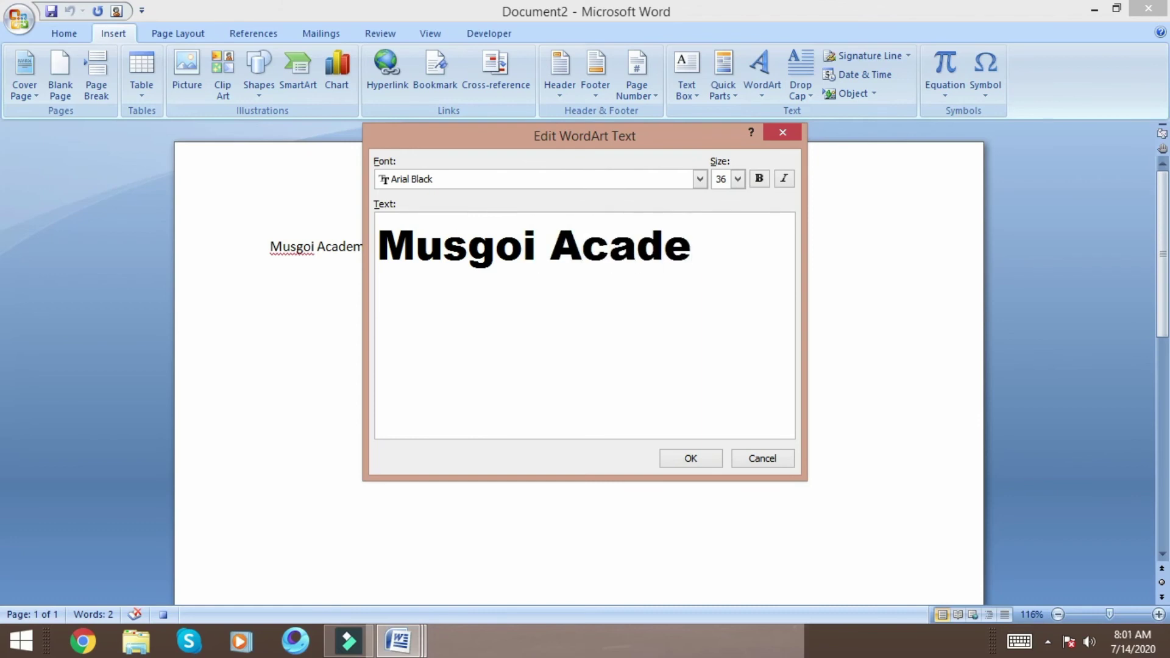
type("my")
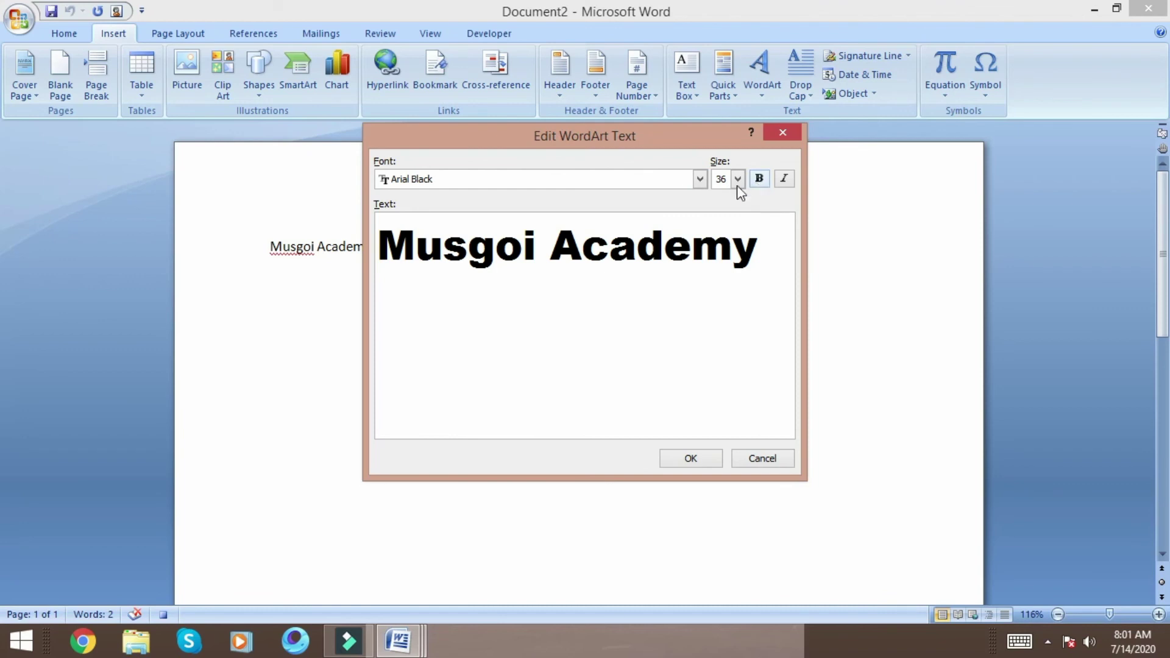
Insert the WordArt, try the black arched style, then switch to the blue-green serif style.
left_click(698, 457)
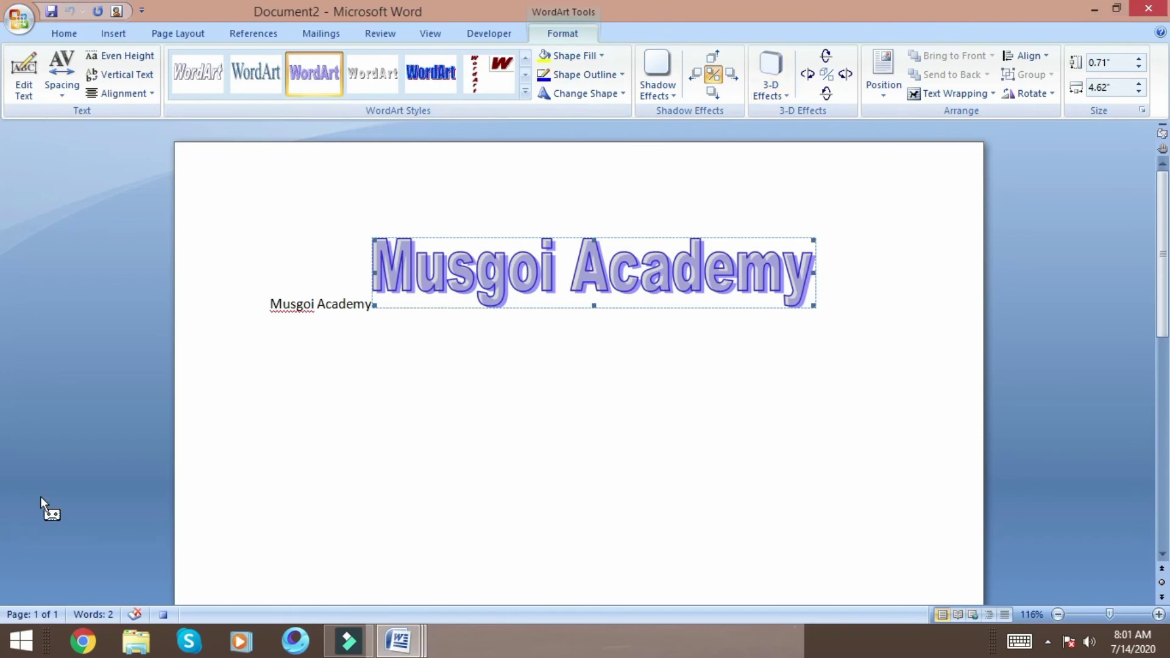
left_click(525, 92)
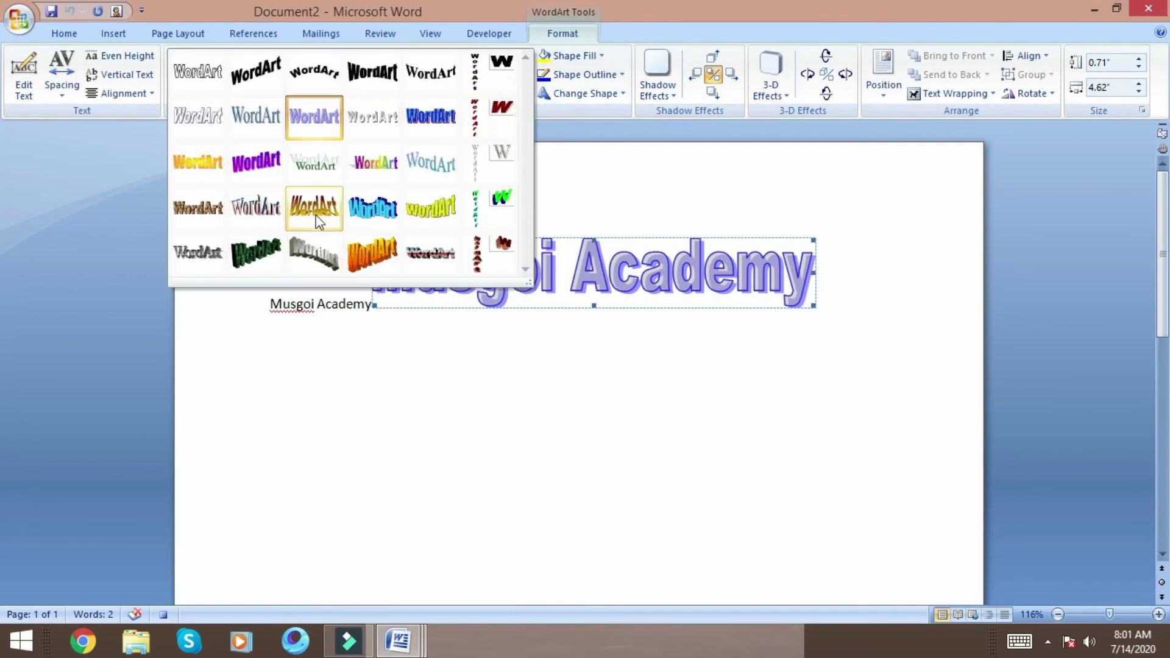
left_click(316, 78)
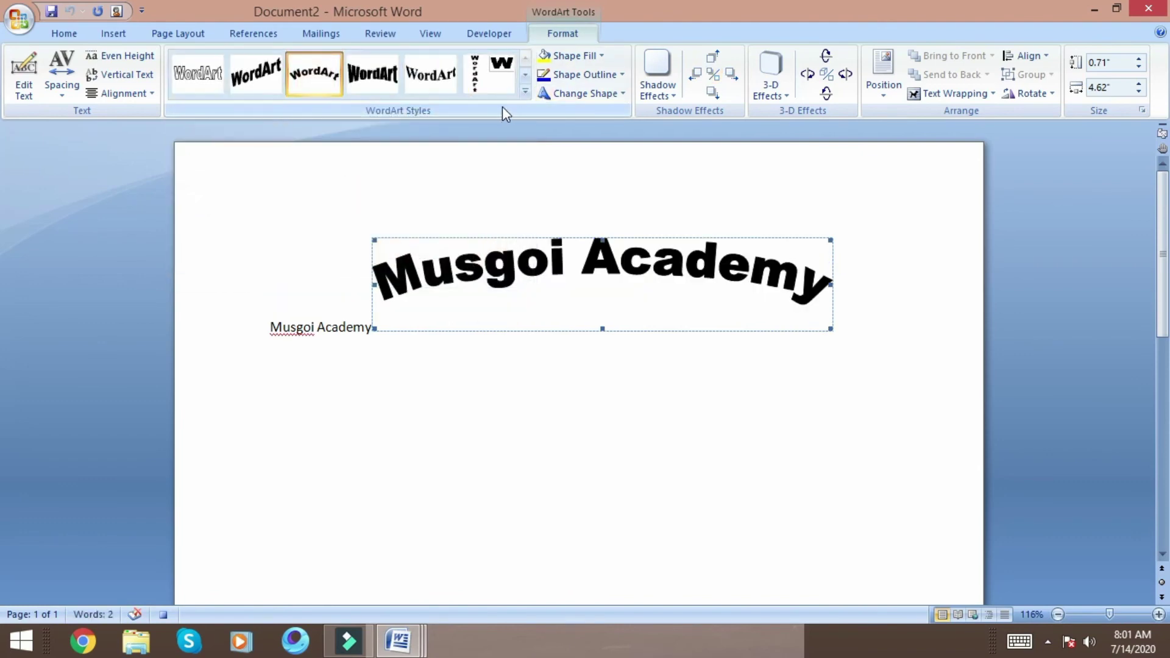
left_click(525, 92)
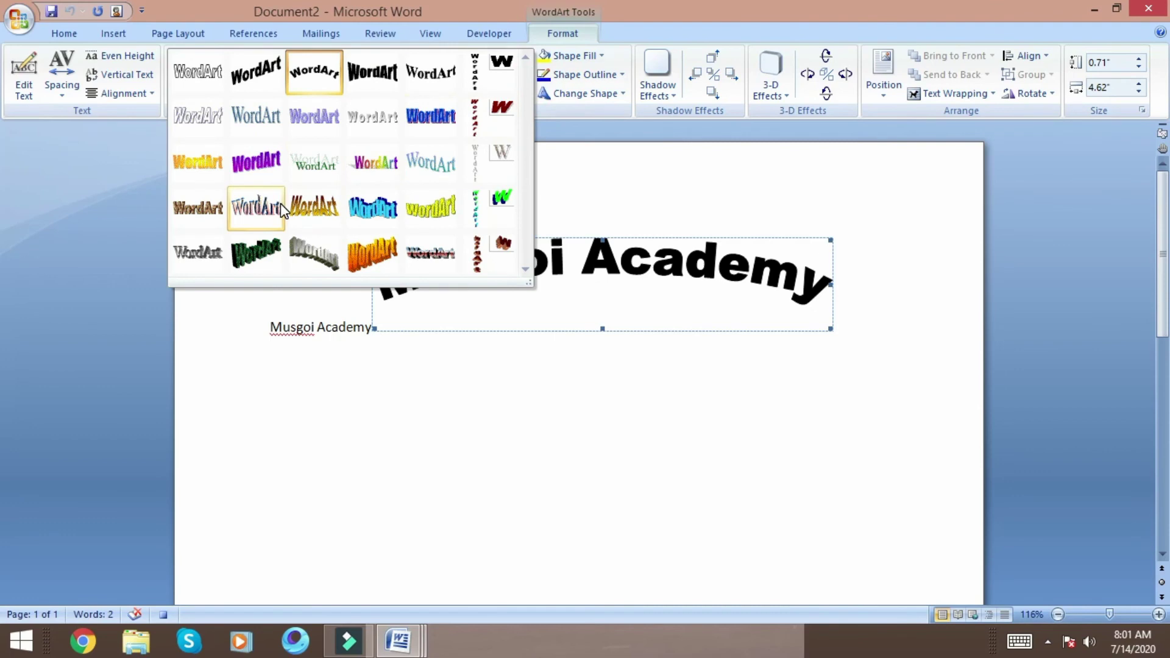
left_click(416, 173)
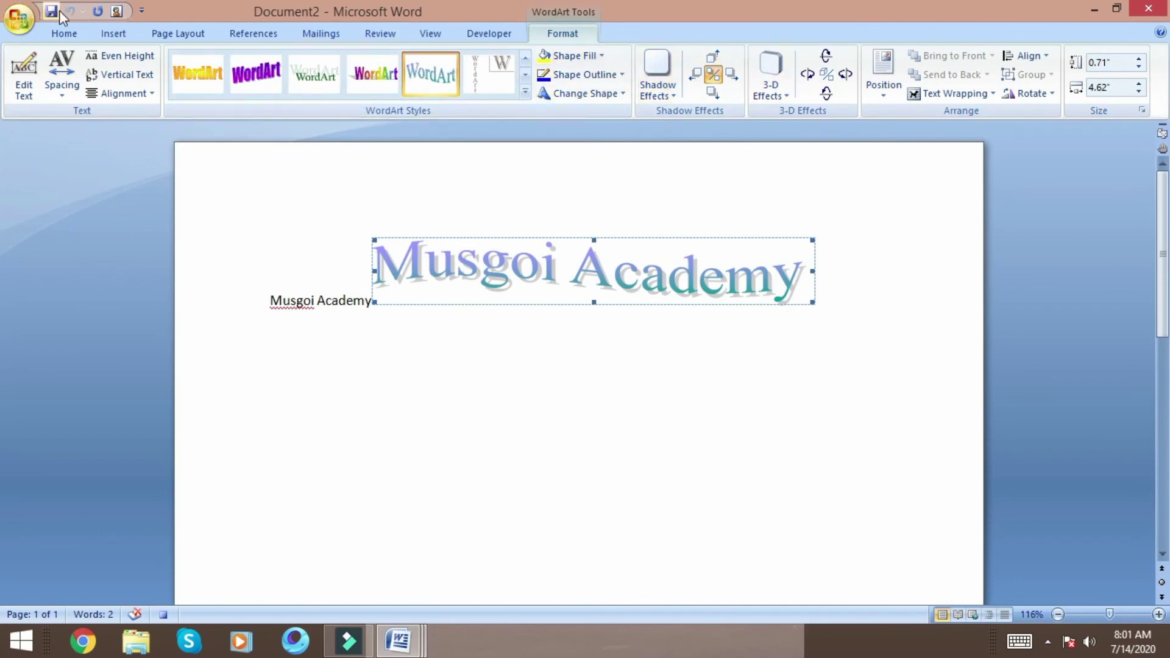
Switch from the WordArt document to the blank Document1 with the Insert tab showing.
left_click(126, 33)
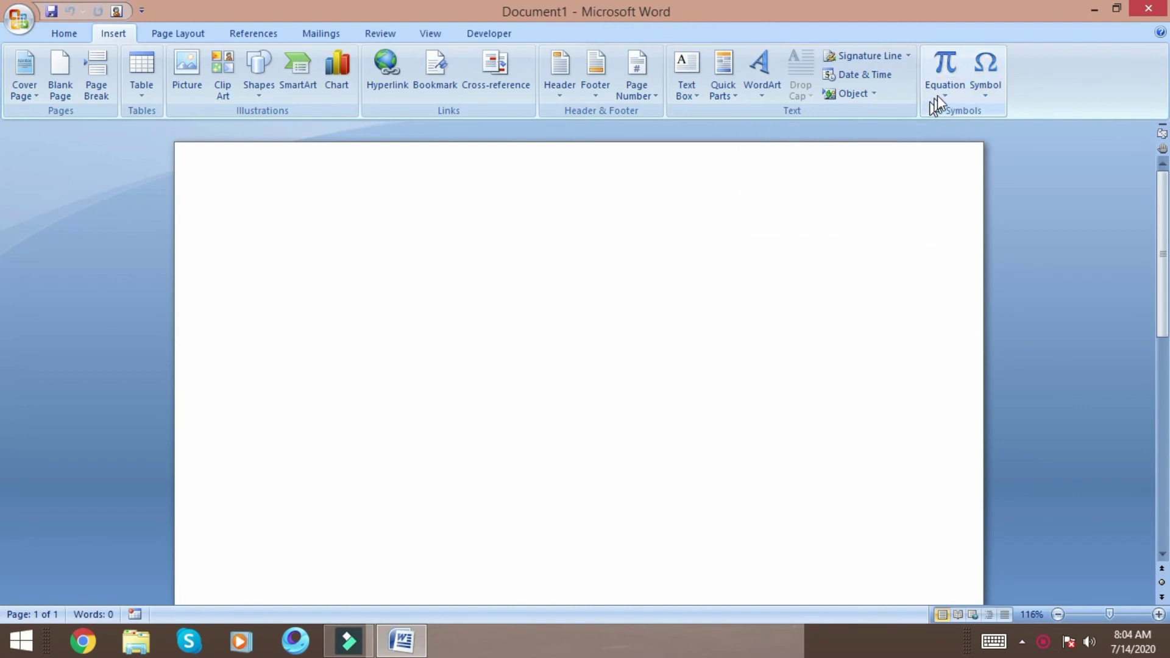
Add an empty 'Type equation here.' placeholder to Document1 from the Equation dropdown.
left_click(939, 92)
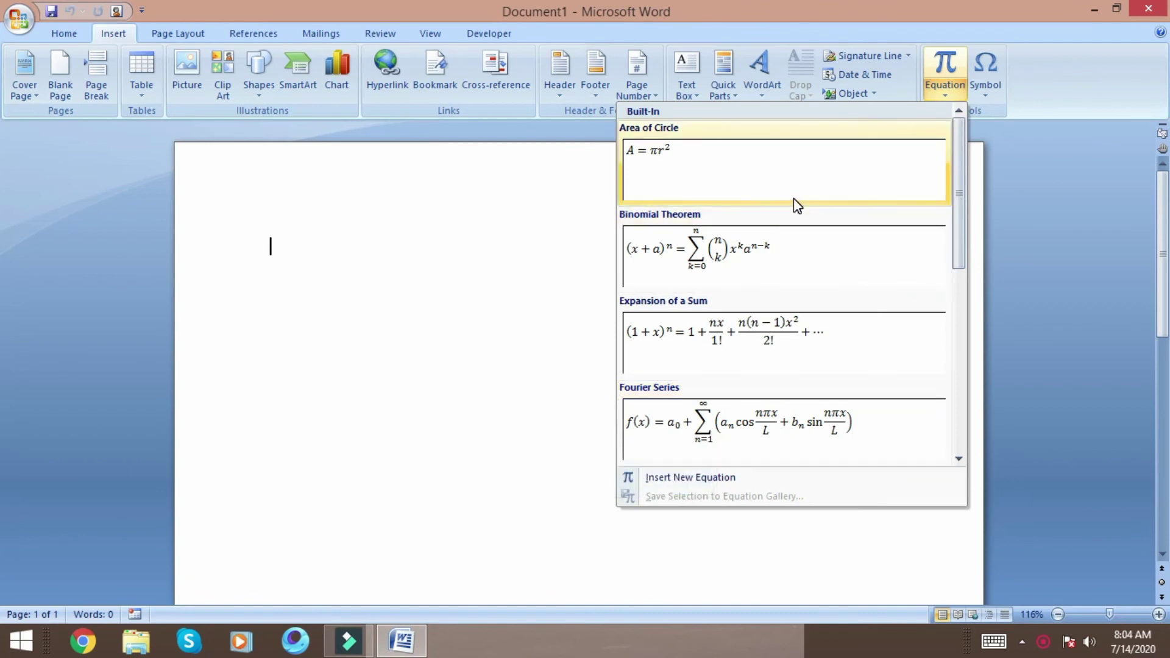
left_click(726, 481)
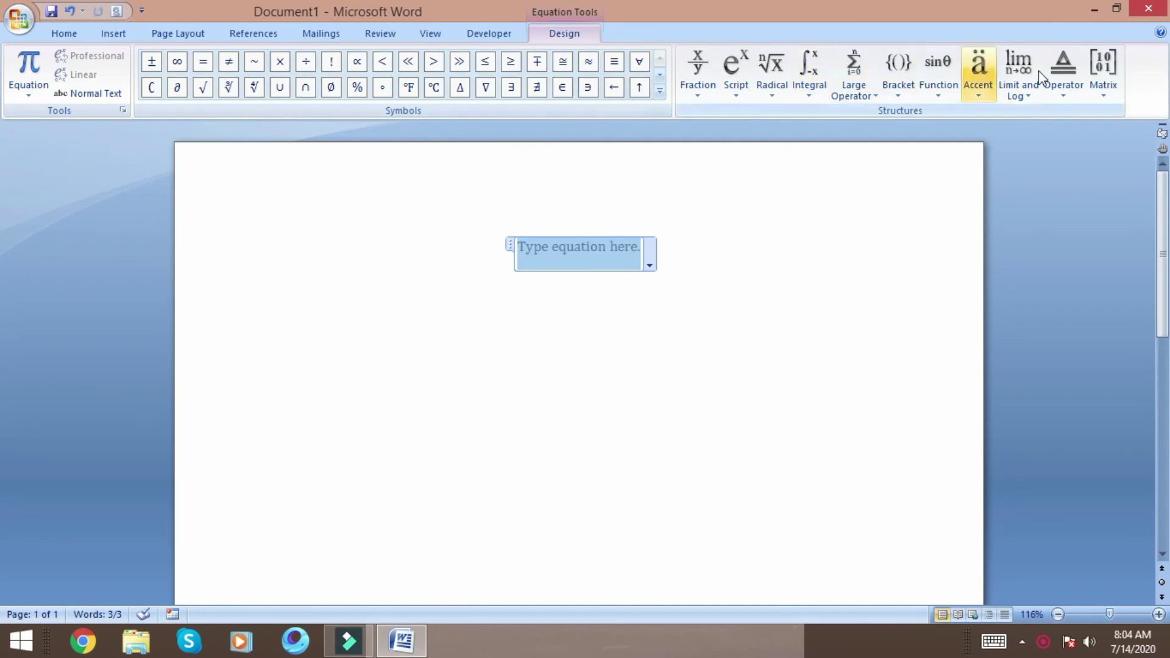
Build dy/dx followed by x² using a fraction and a superscript structure.
left_click(693, 63)
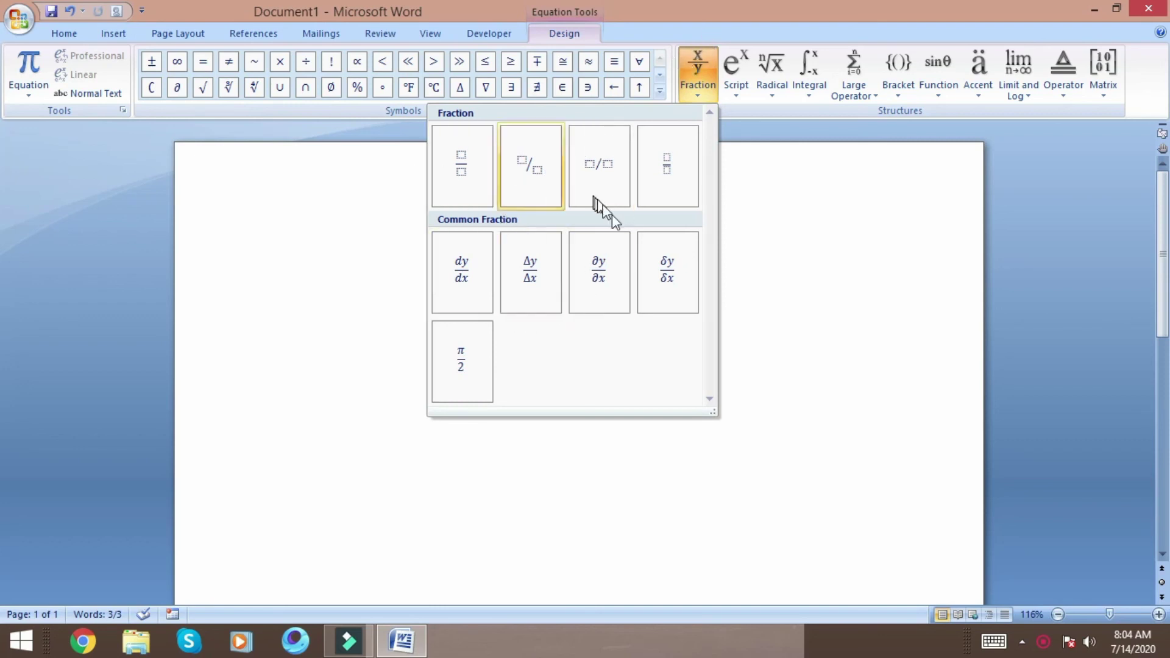
left_click(465, 271)
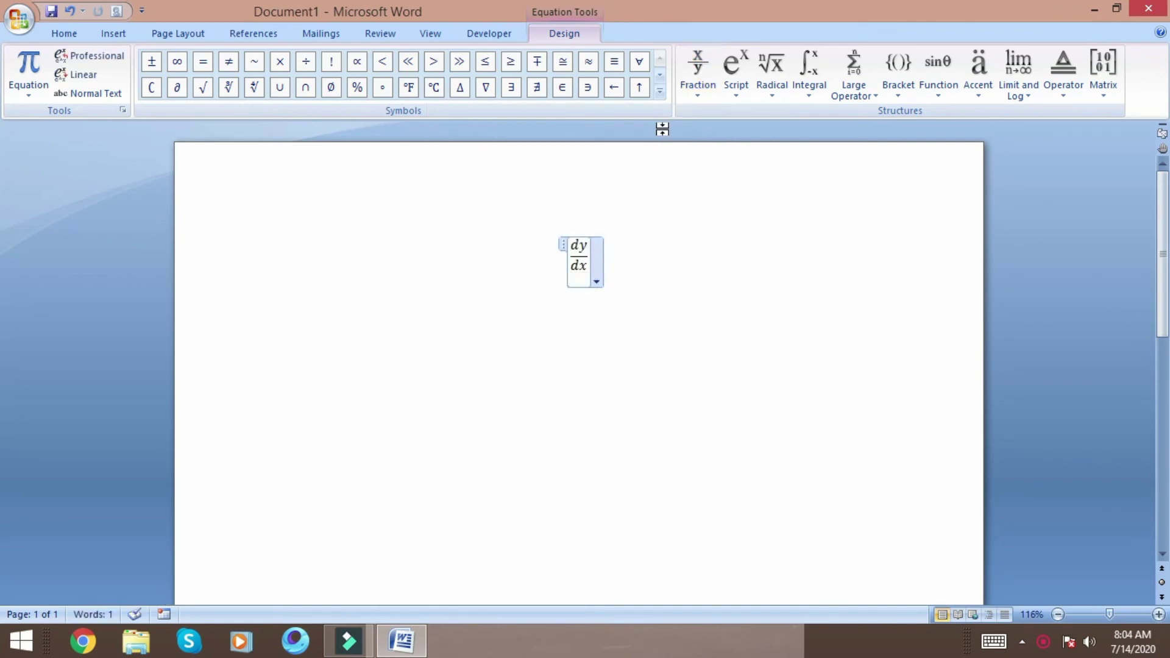
left_click(735, 65)
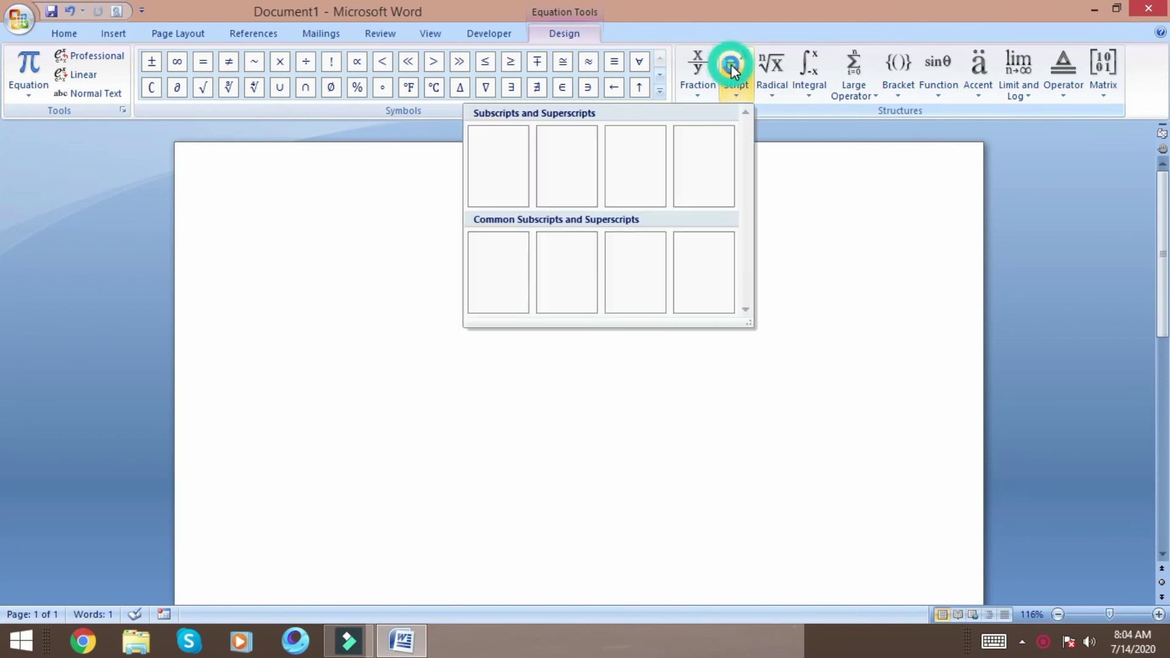
left_click(511, 170)
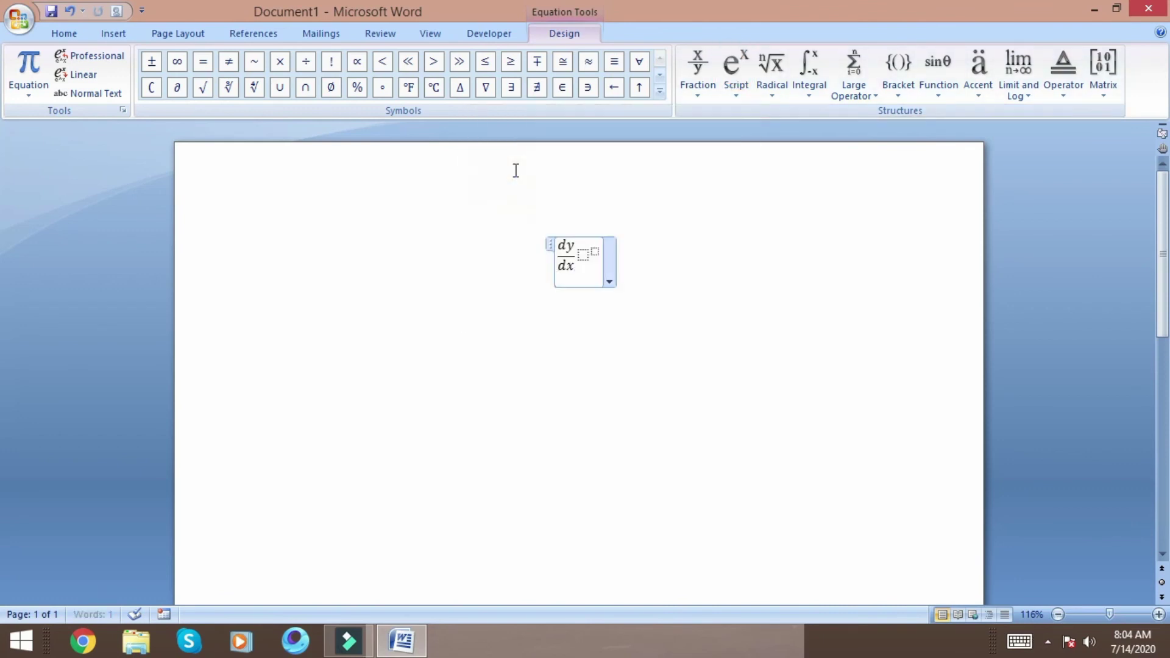
left_click(582, 255)
type("x")
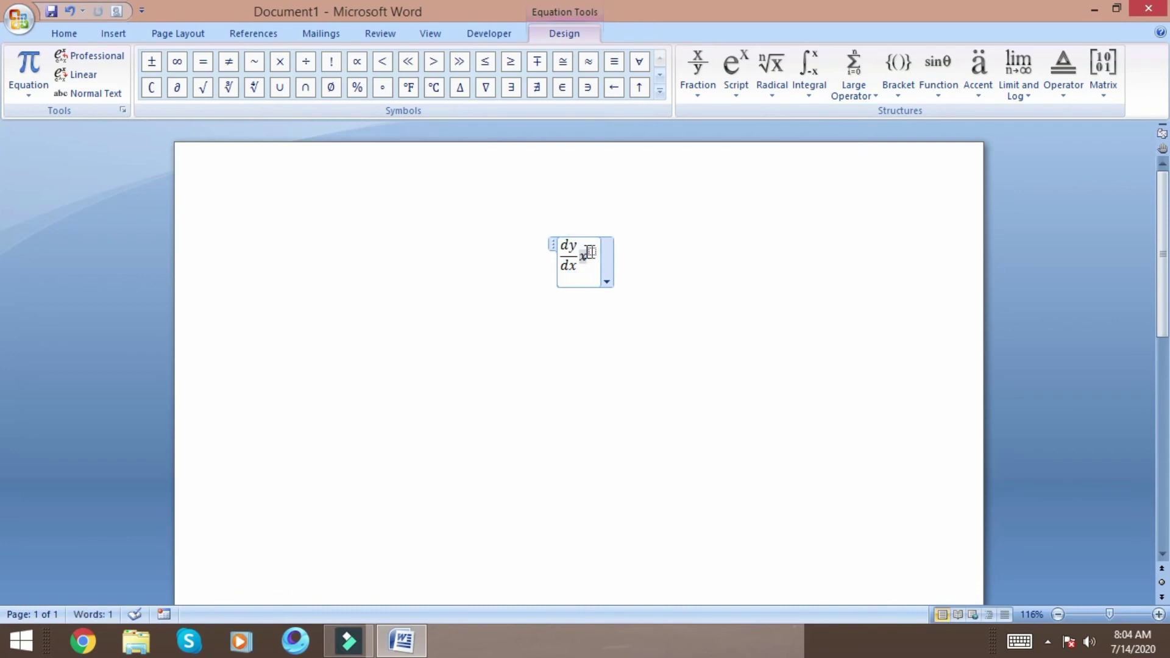
left_click(595, 248)
left_click(594, 250)
type("2")
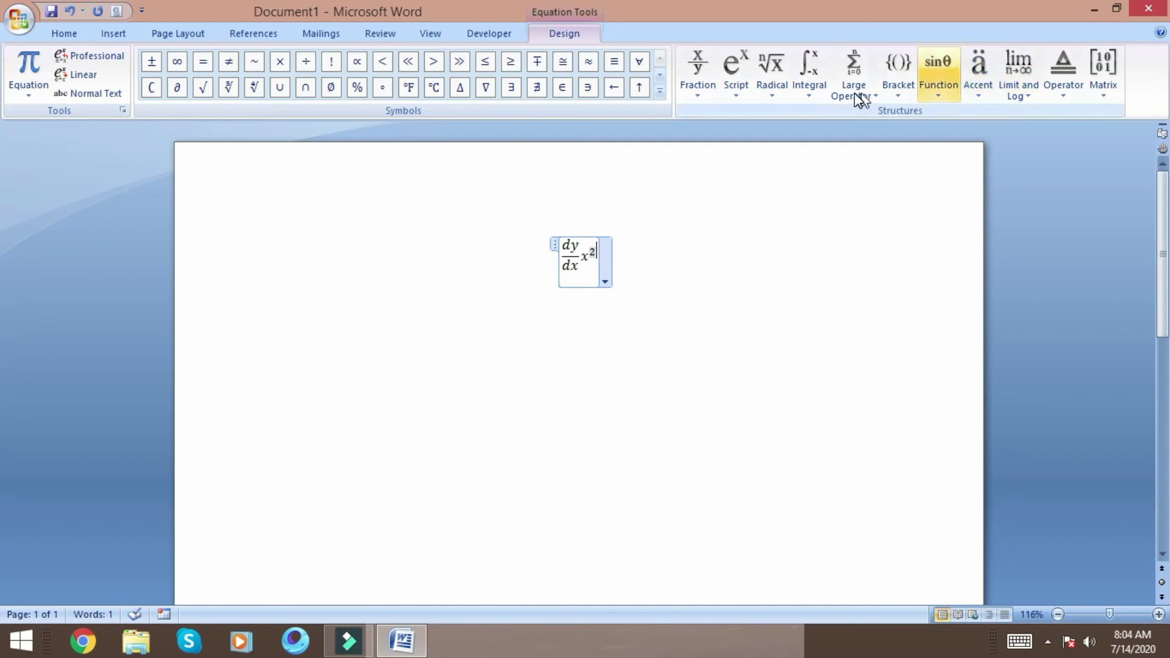
Browse the Bracket, Limit and Log, Operator and Matrix galleries without inserting anything.
left_click(889, 92)
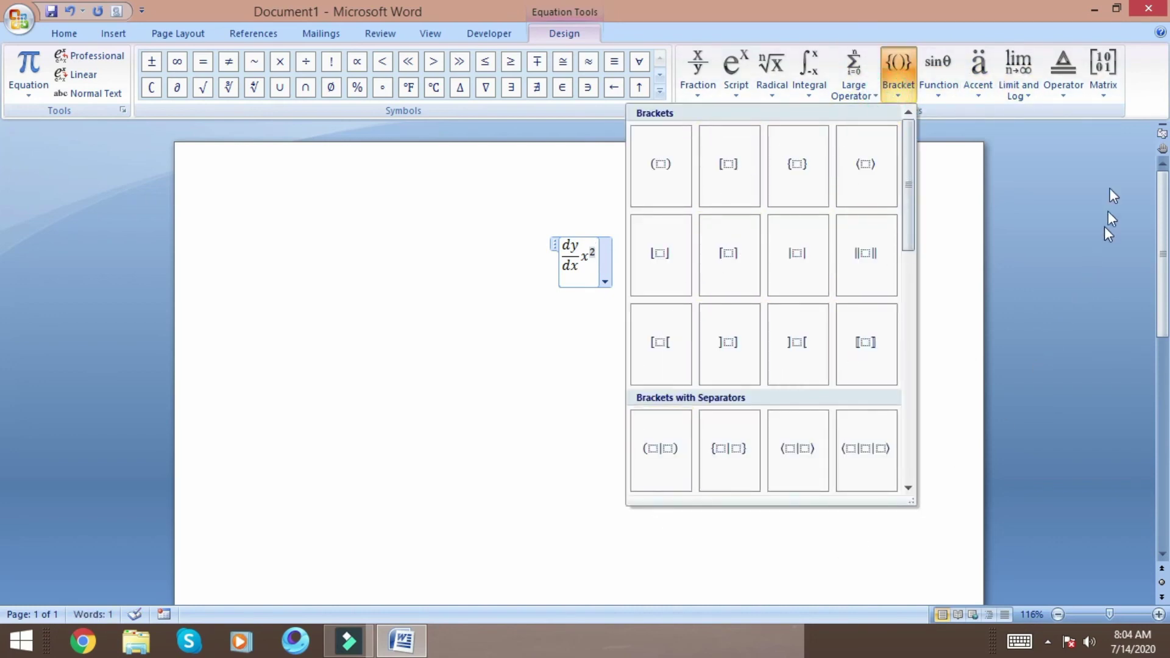
left_click(1015, 75)
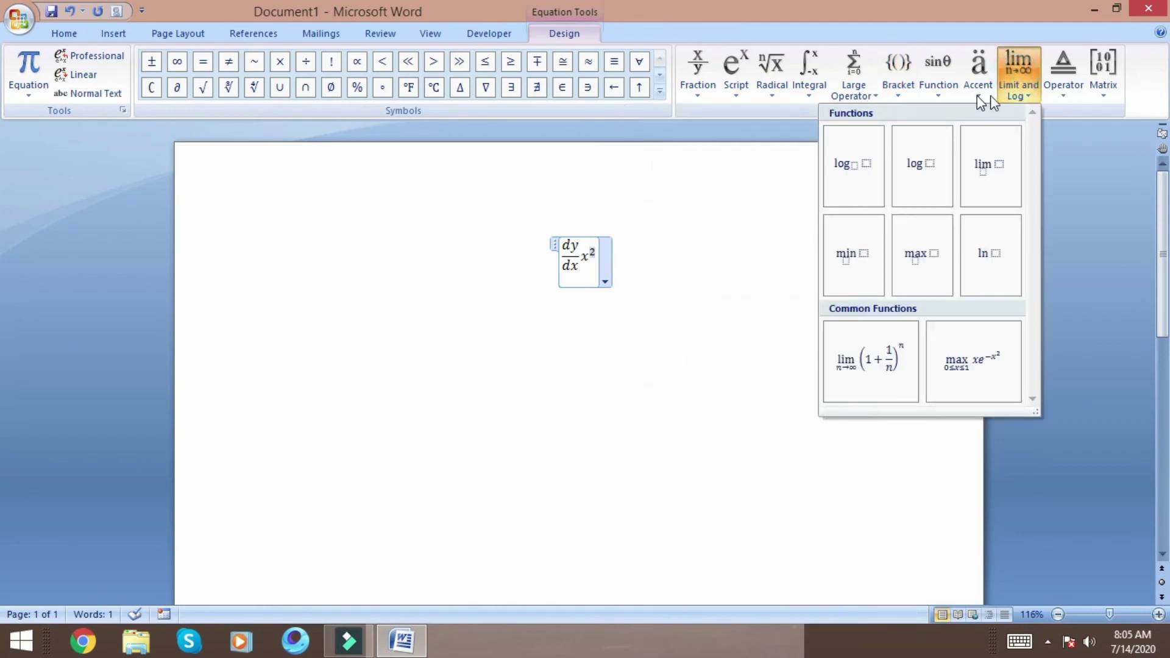
left_click(1068, 96)
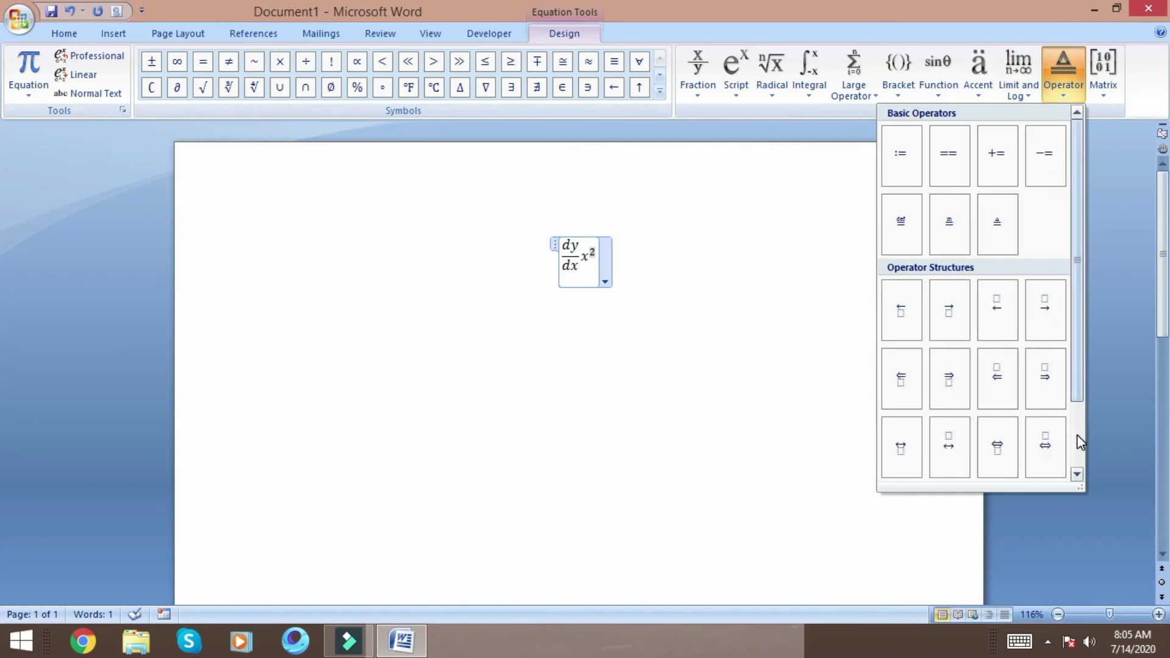
left_click(1077, 434)
left_click_drag(1077, 434, 1132, 158)
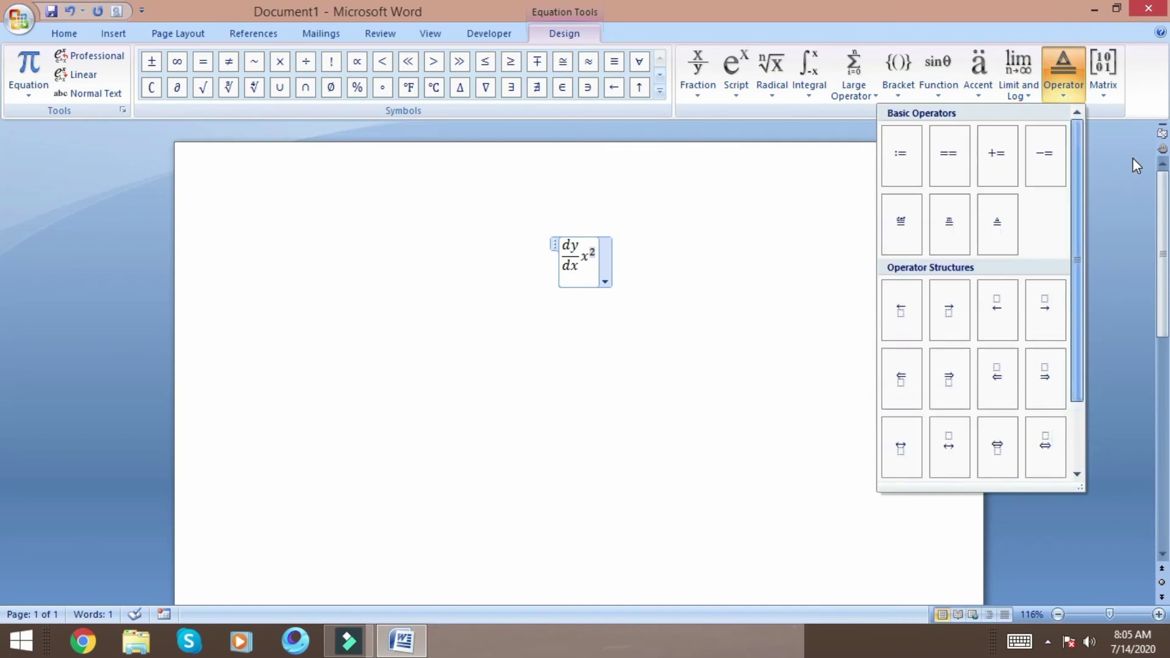
left_click(1115, 90)
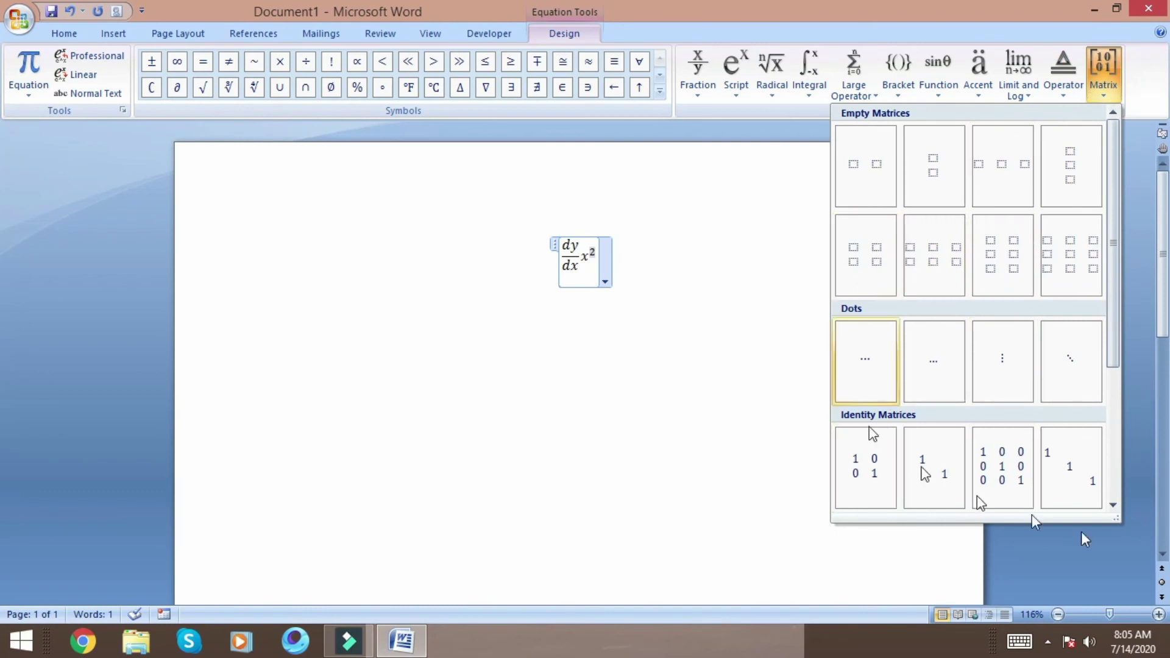
left_click(1123, 280)
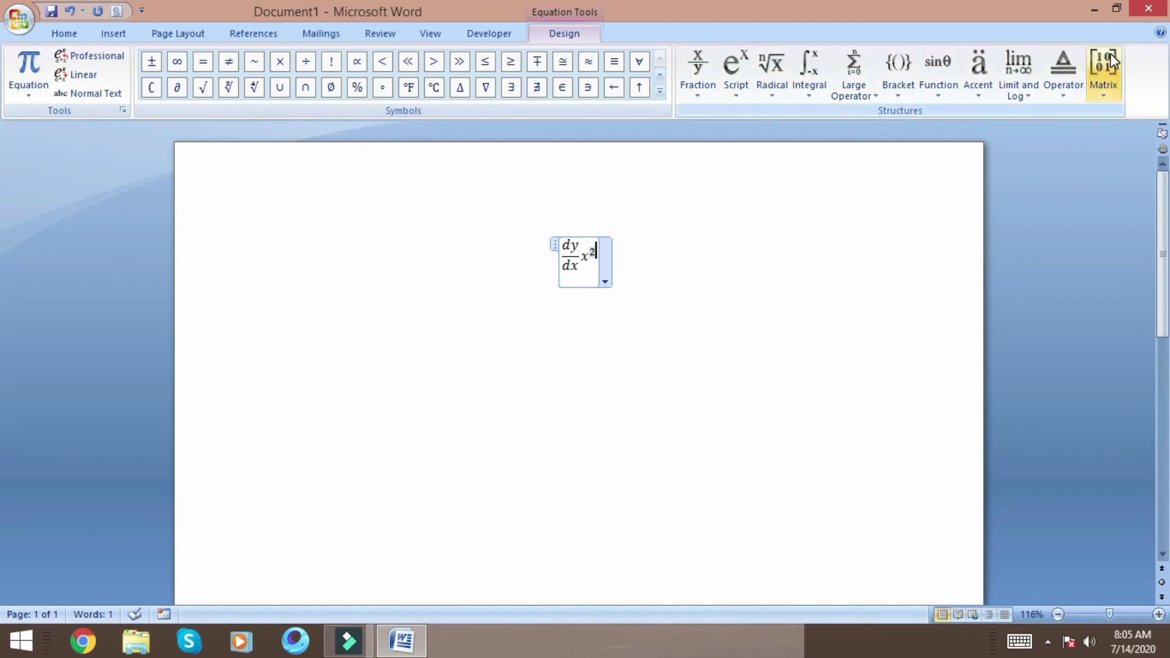
Close the Matrix gallery and equation menu, then select and delete the dy/dx x² equation.
left_click(1094, 91)
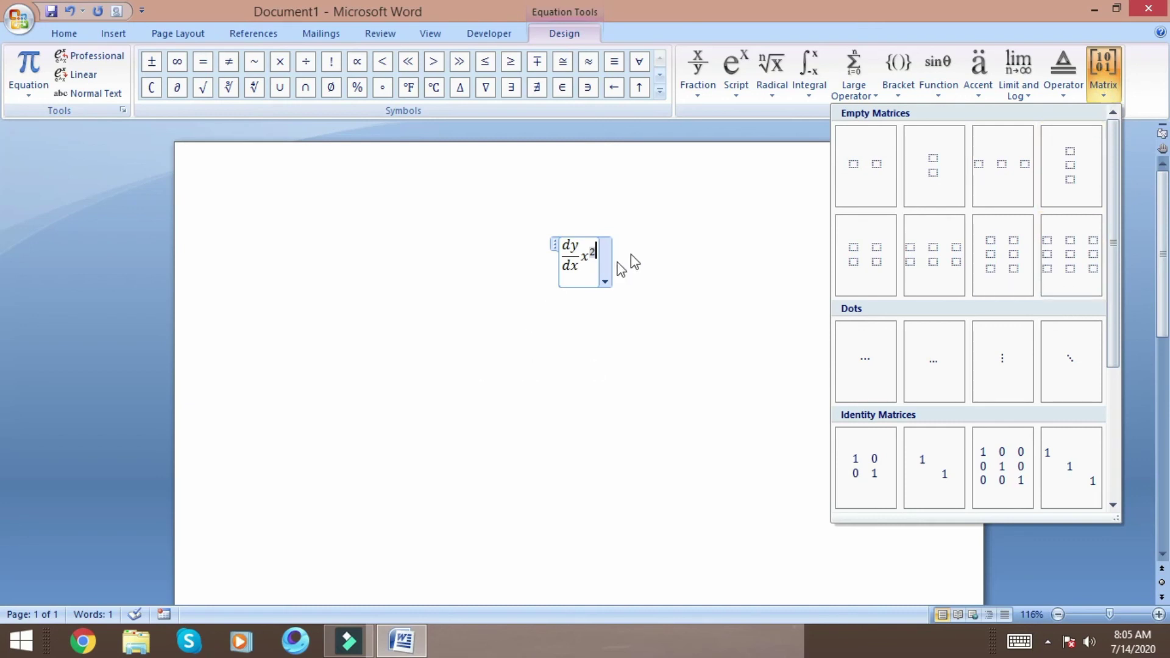
left_click(586, 255)
left_click(609, 241)
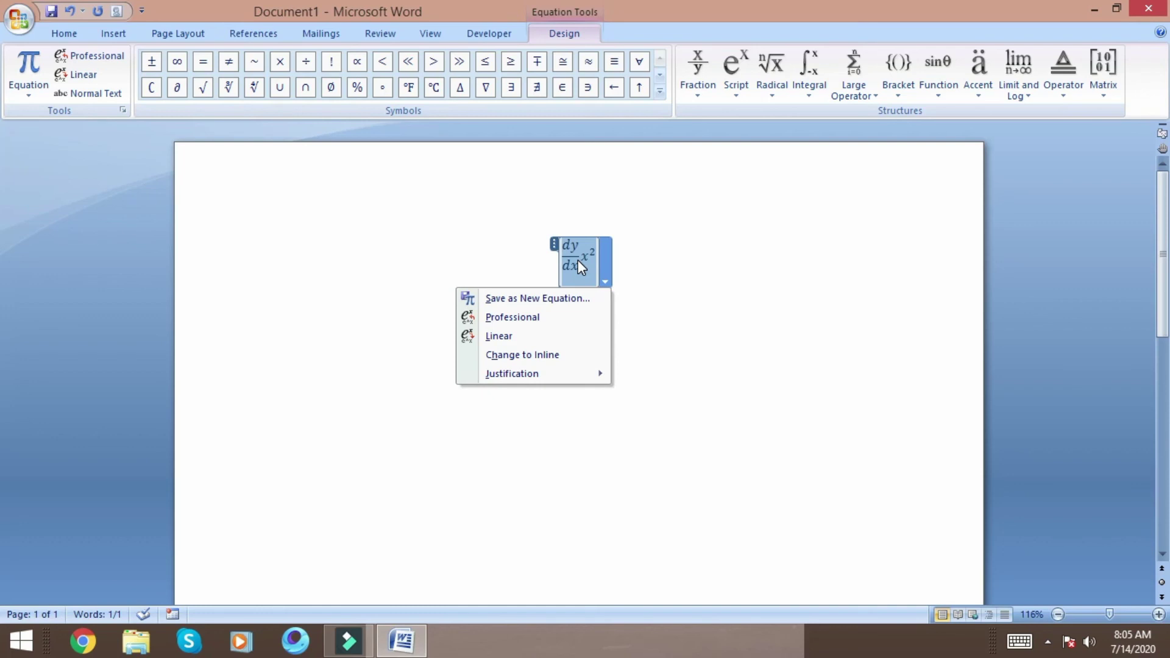
left_click(579, 286)
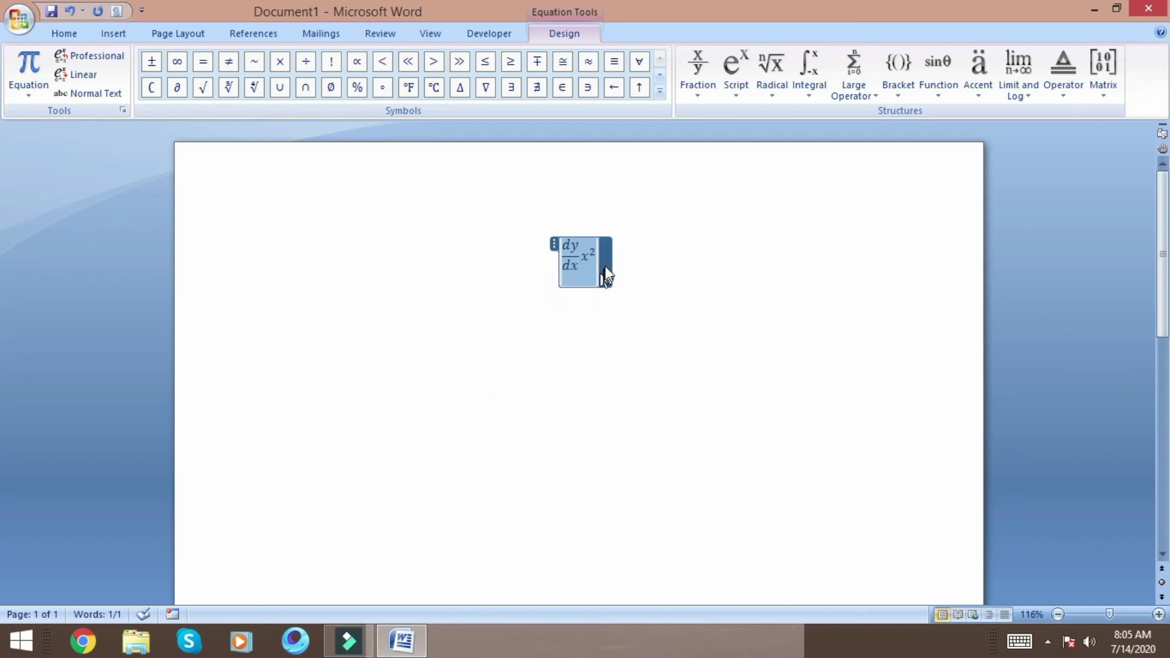
left_click(613, 242)
left_click_drag(613, 242, 518, 232)
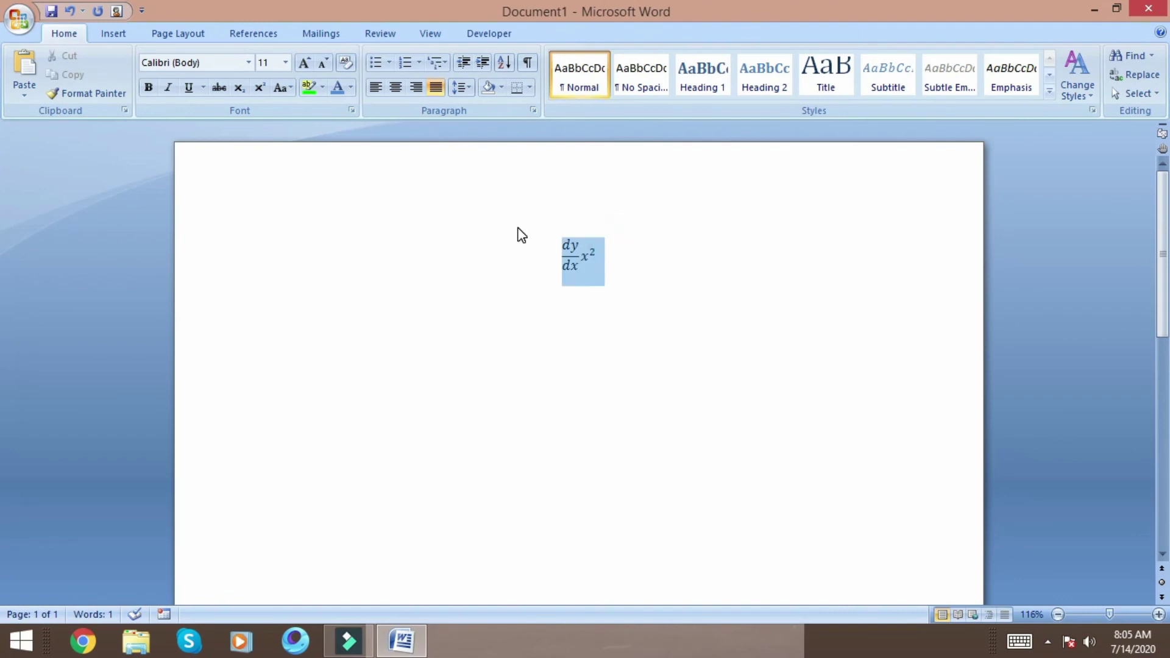
key("Delete")
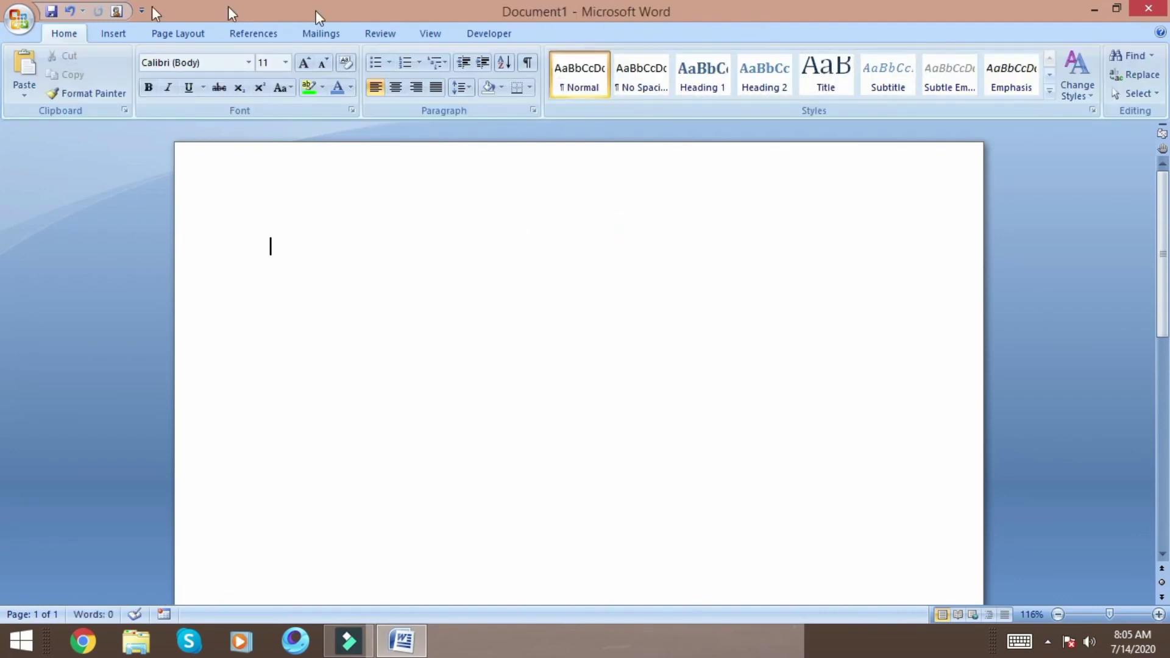
Insert a new blank equation from the Equation dropdown on the Insert tab.
left_click(112, 32)
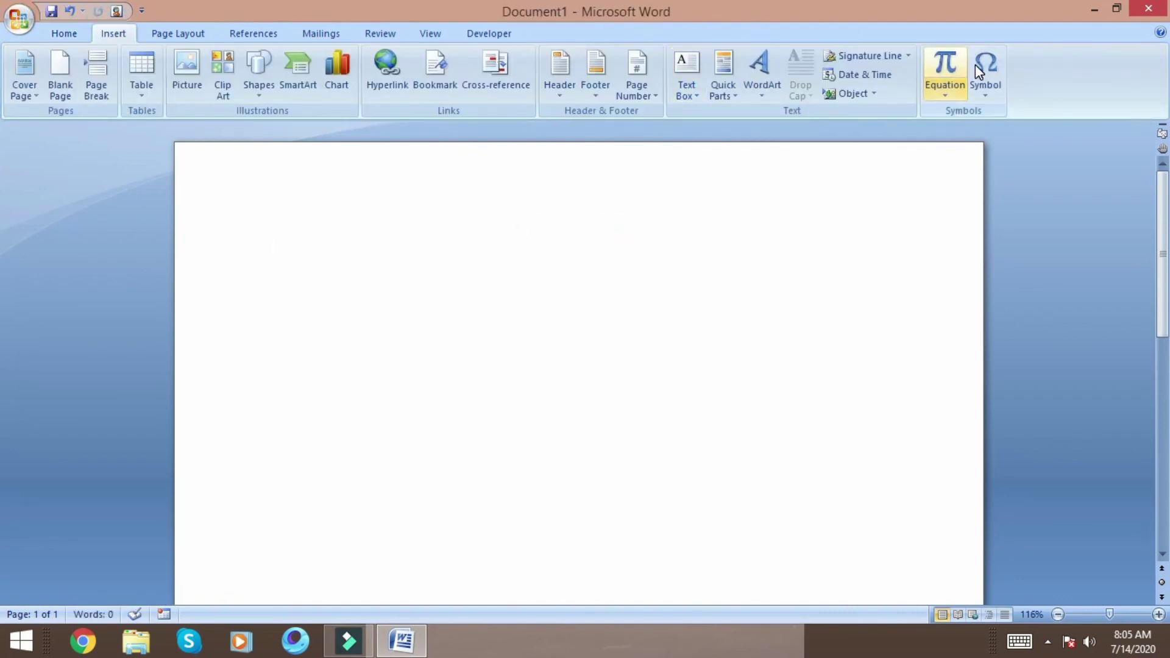
left_click(945, 95)
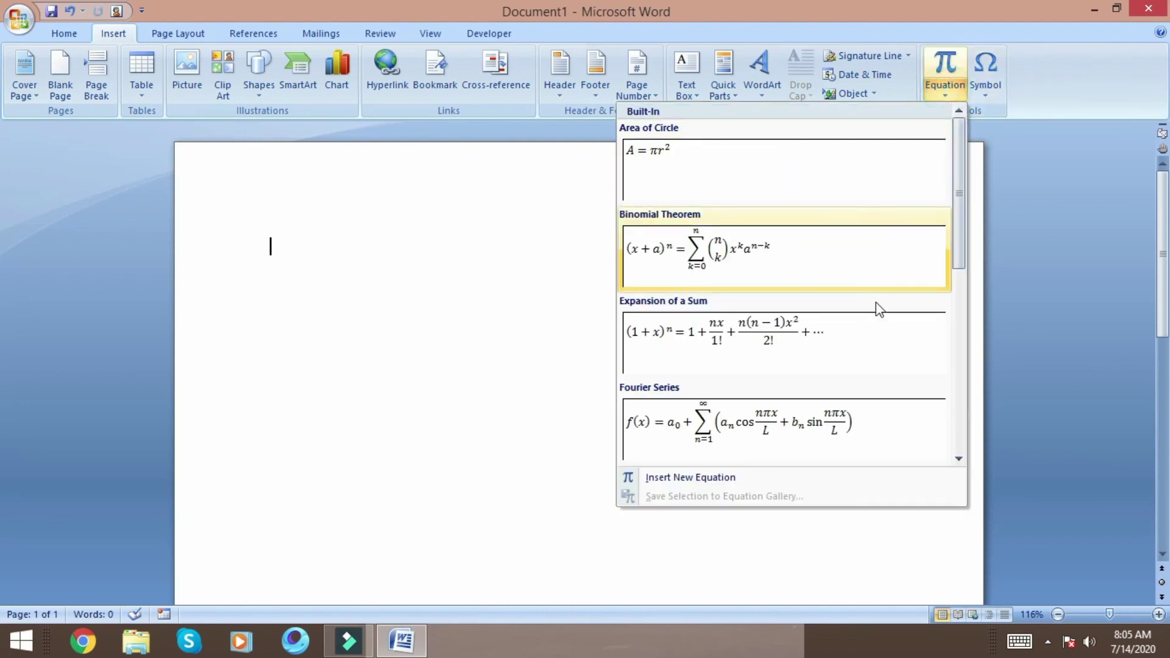
left_click(820, 476)
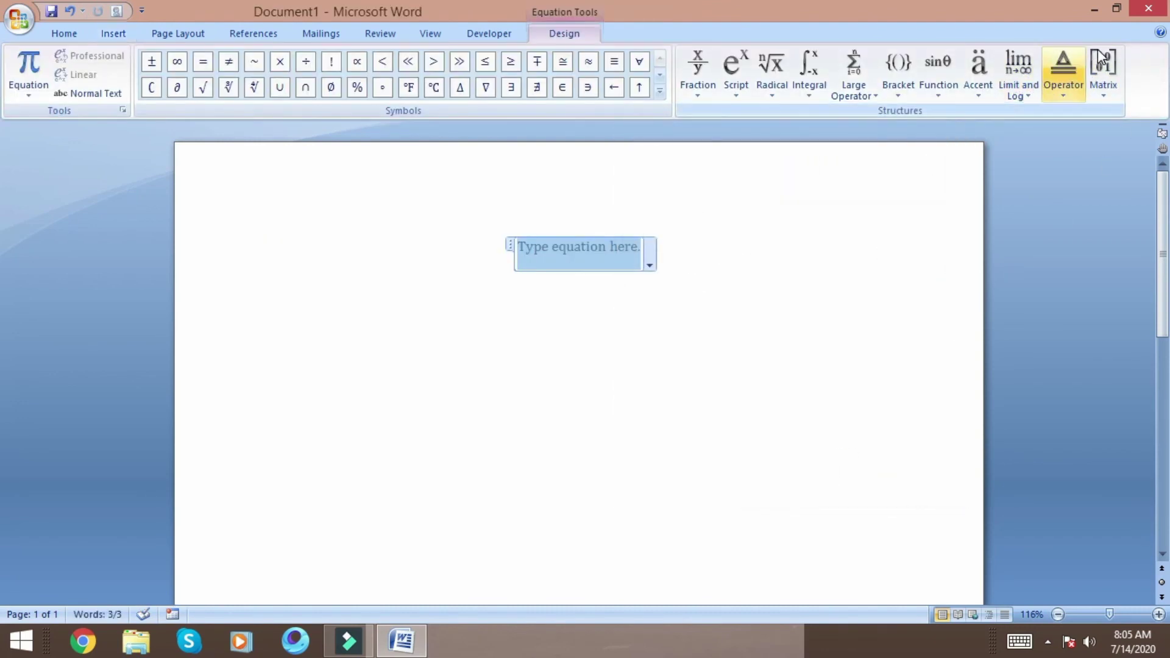
Scroll through the Matrix gallery's available layouts.
left_click(1106, 90)
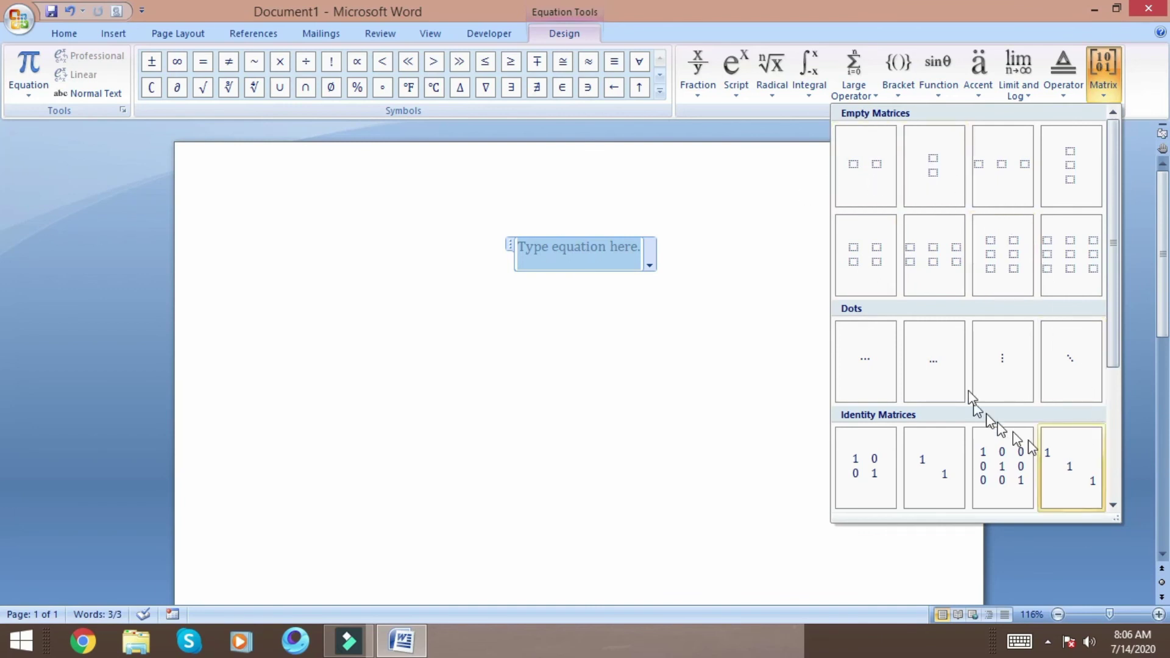
left_click_drag(1112, 154, 1131, 143)
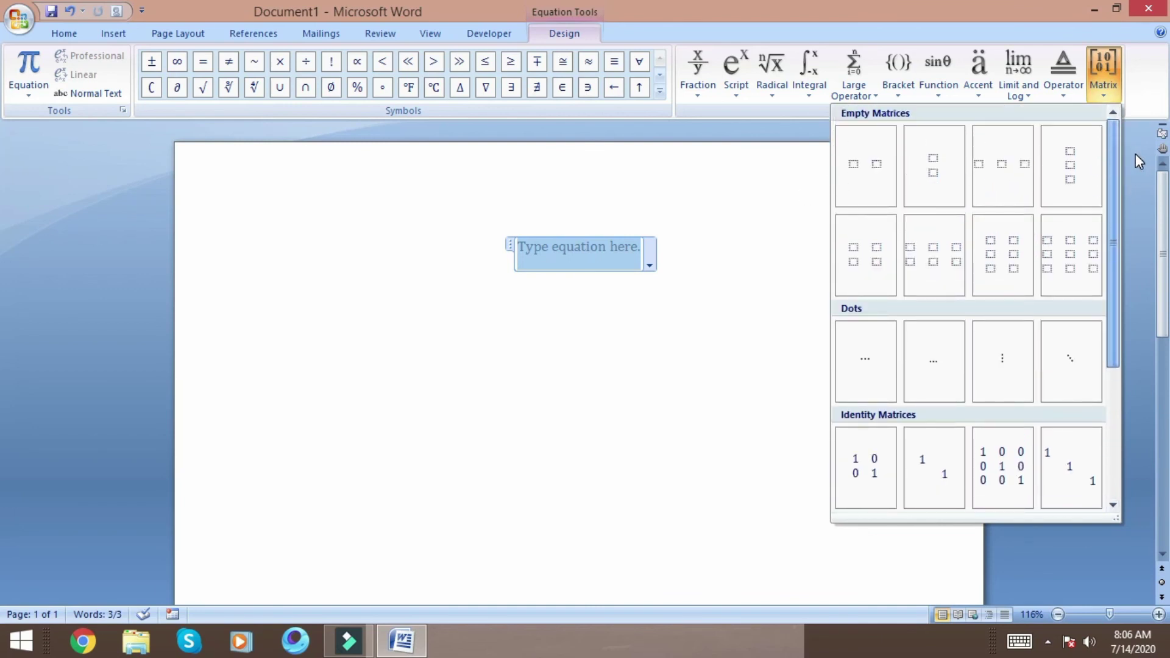
scroll(1104, 341, "down", 4)
scroll(1091, 396, "down", 1)
scroll(3, 228, "up", 5)
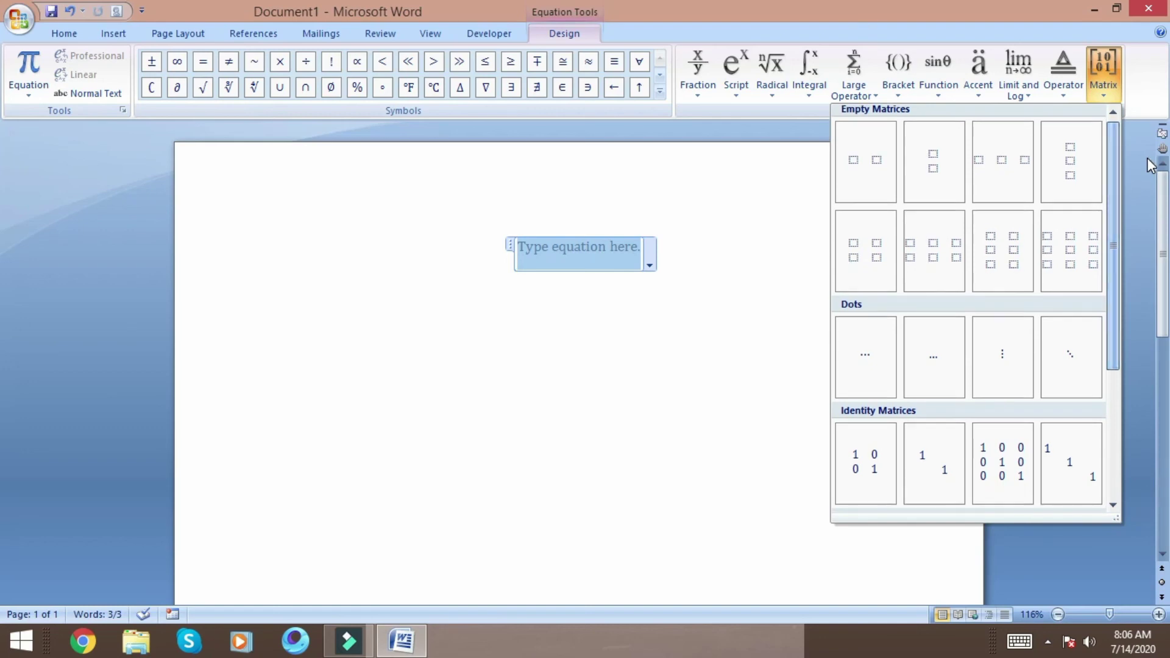
Insert square brackets from the Bracket gallery and type 2 inside them.
left_click(799, 207)
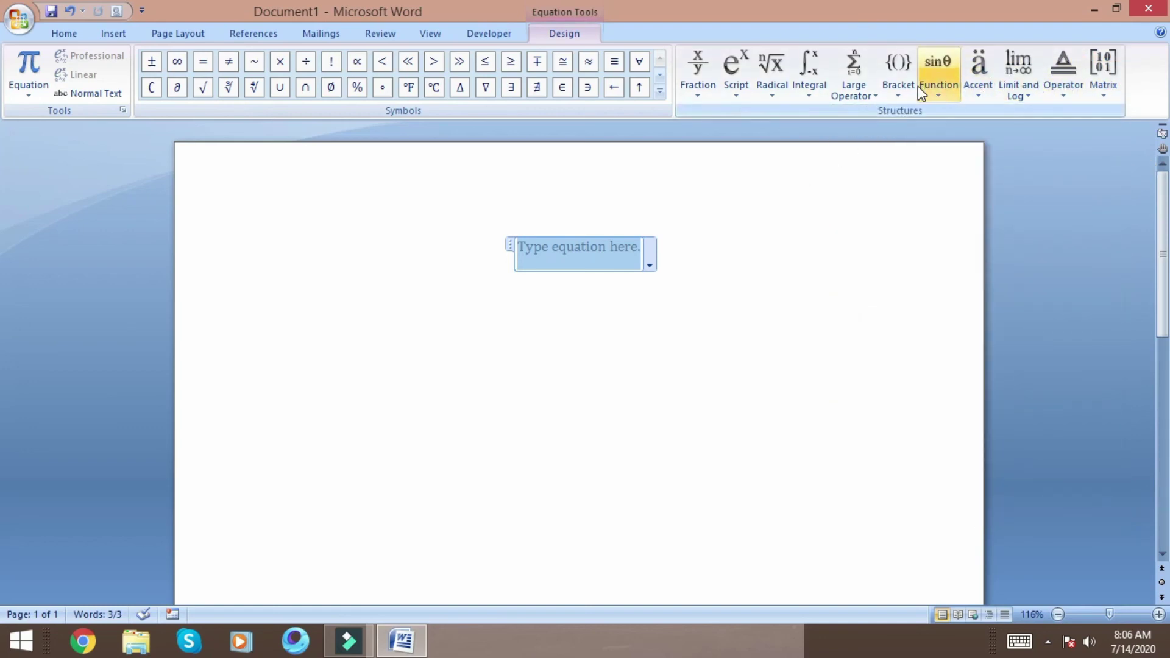
left_click(899, 90)
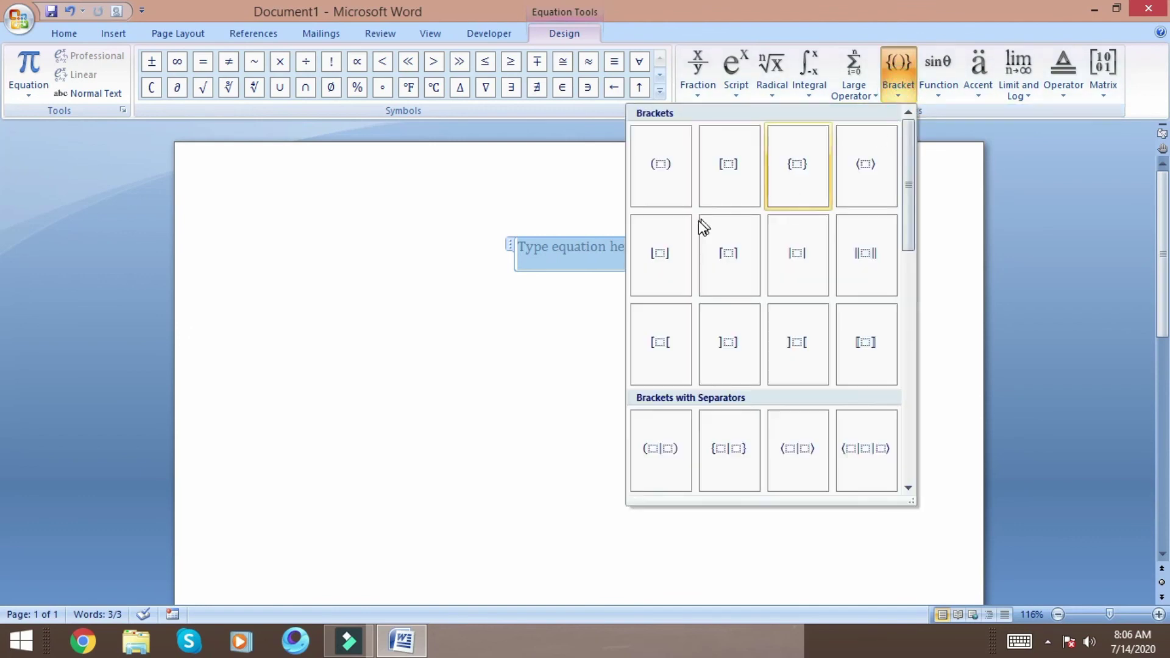
left_click(724, 174)
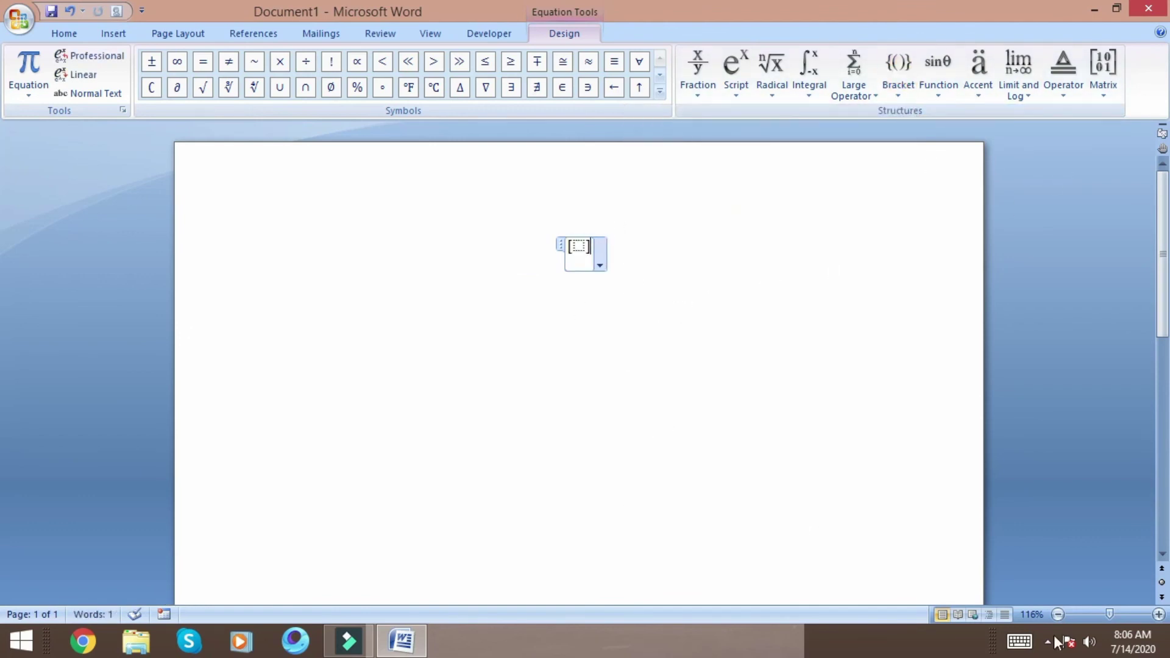
left_click(579, 244)
type("2")
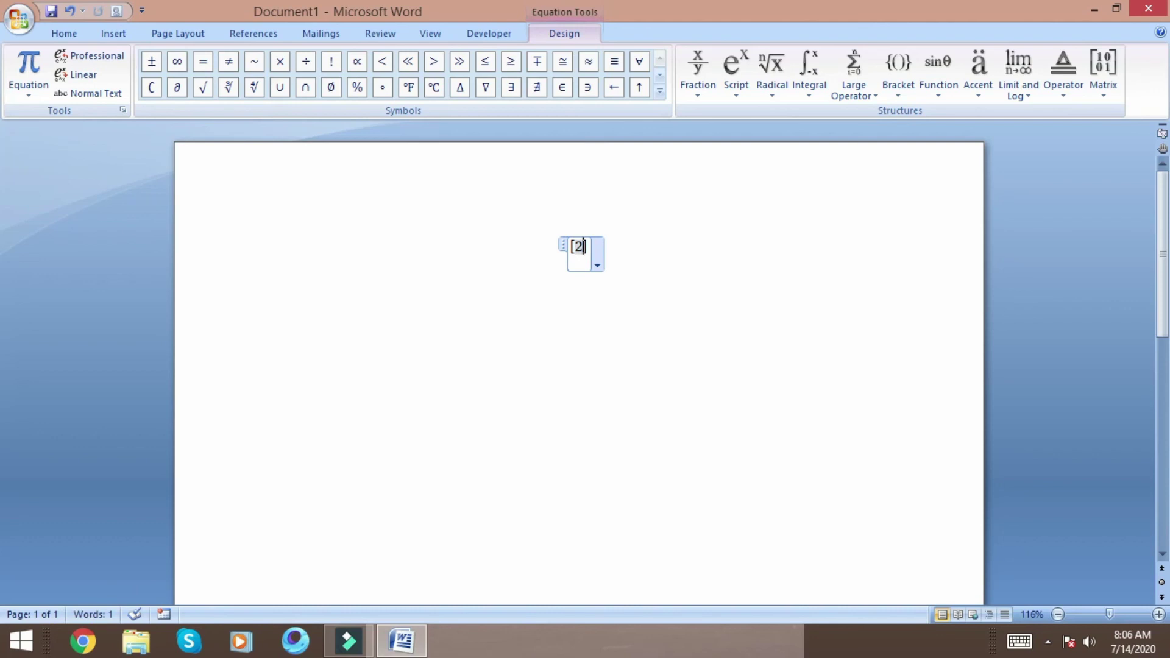
Delete the [2] equation and bring up the Symbol quick list.
left_click(621, 242)
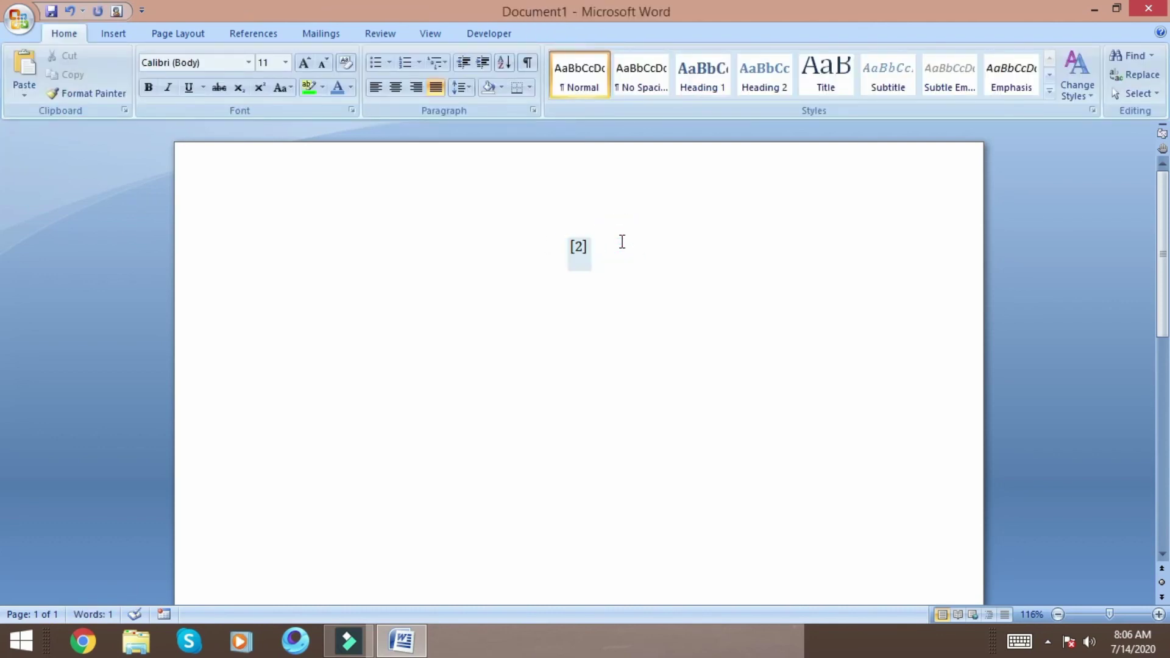
key("Left")
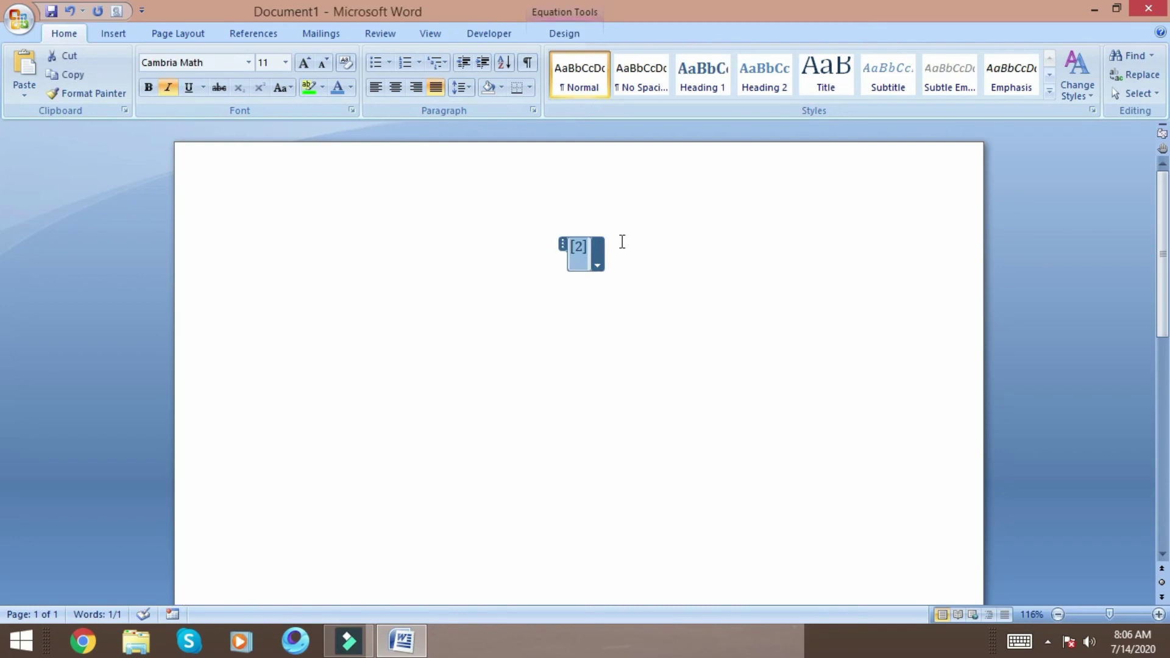
key("Delete")
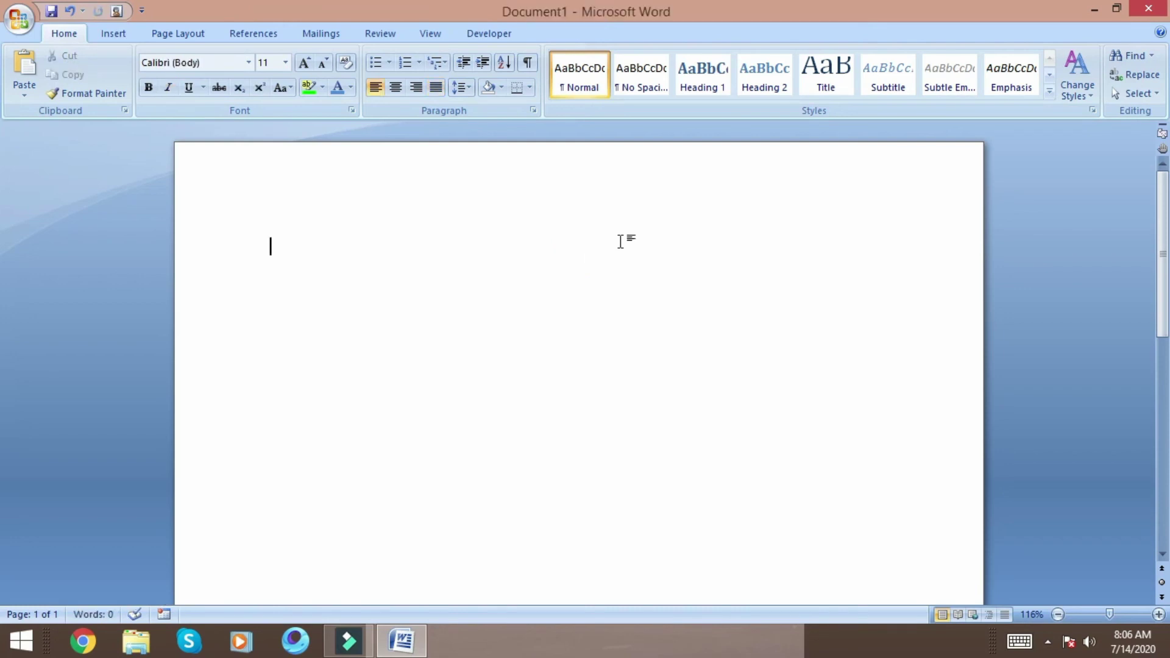
left_click(115, 34)
left_click(987, 95)
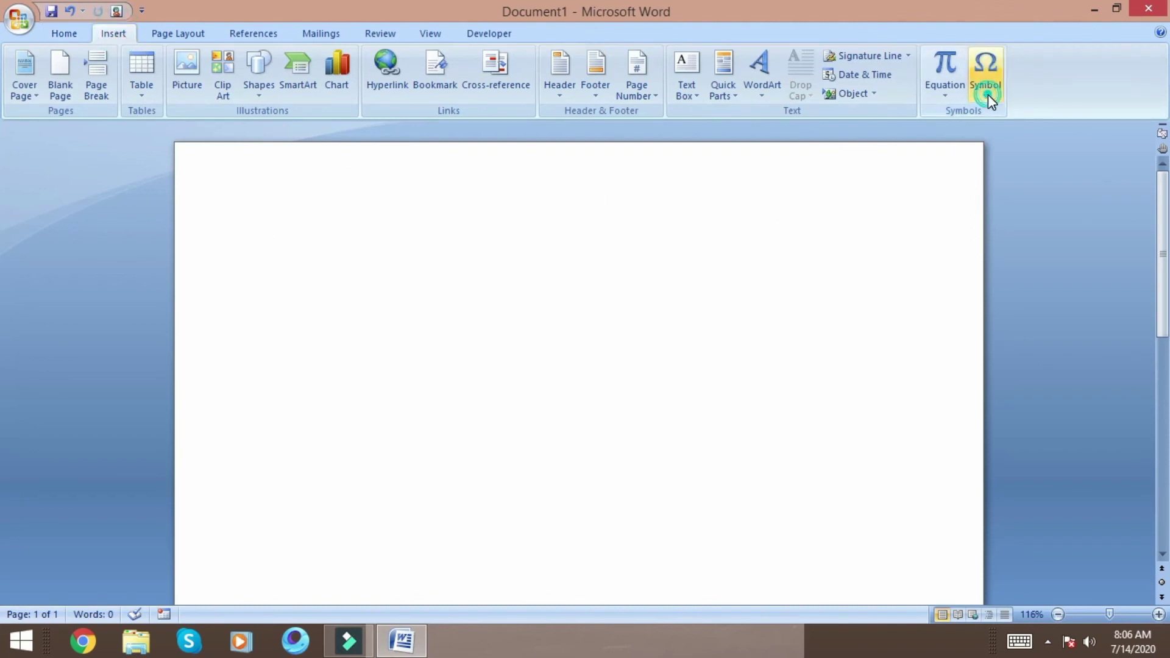
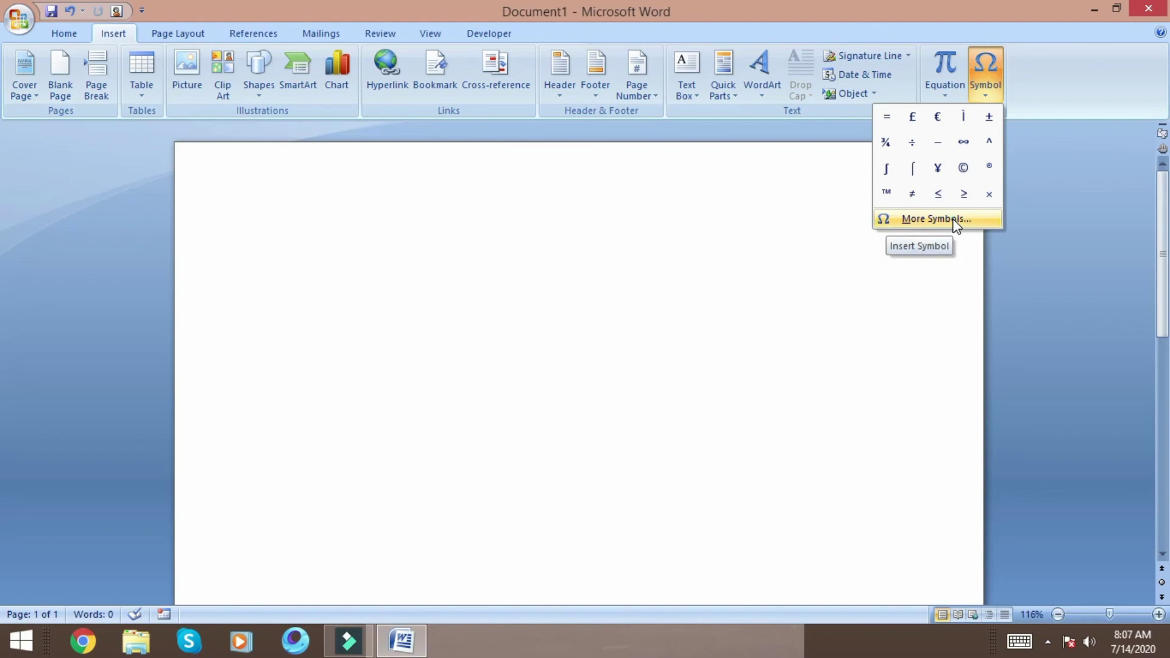
Open the Symbol dialog from More Symbols... to show the full character set.
left_click(955, 221)
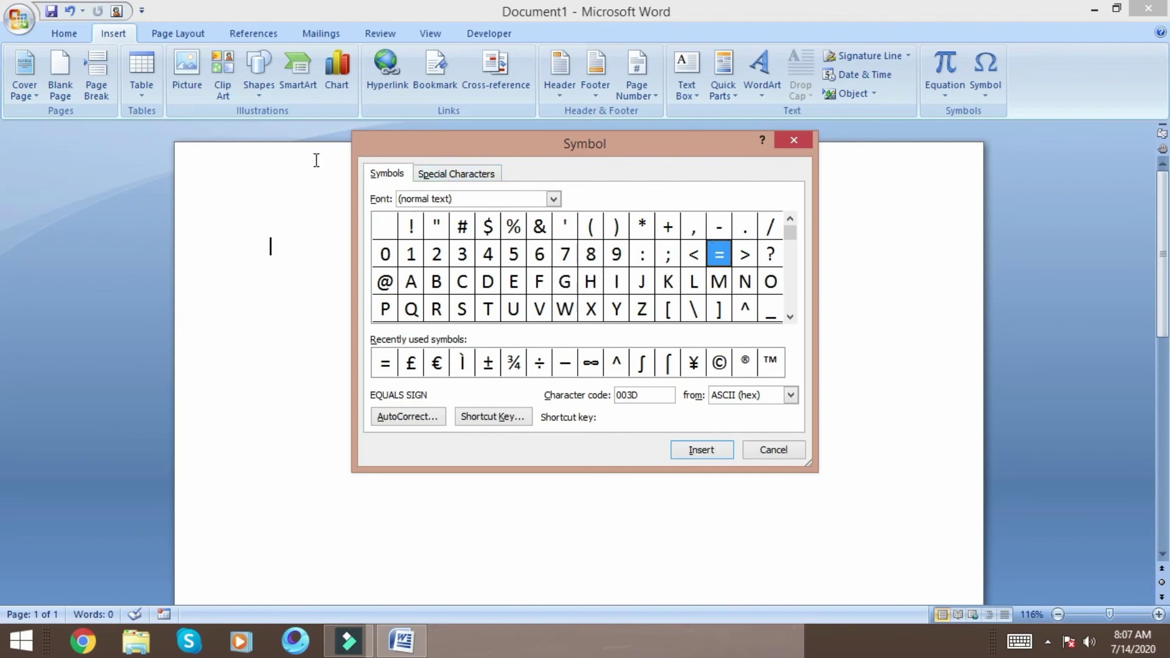
Switch the Symbol dialog to the Special Characters list of named symbols.
left_click(430, 175)
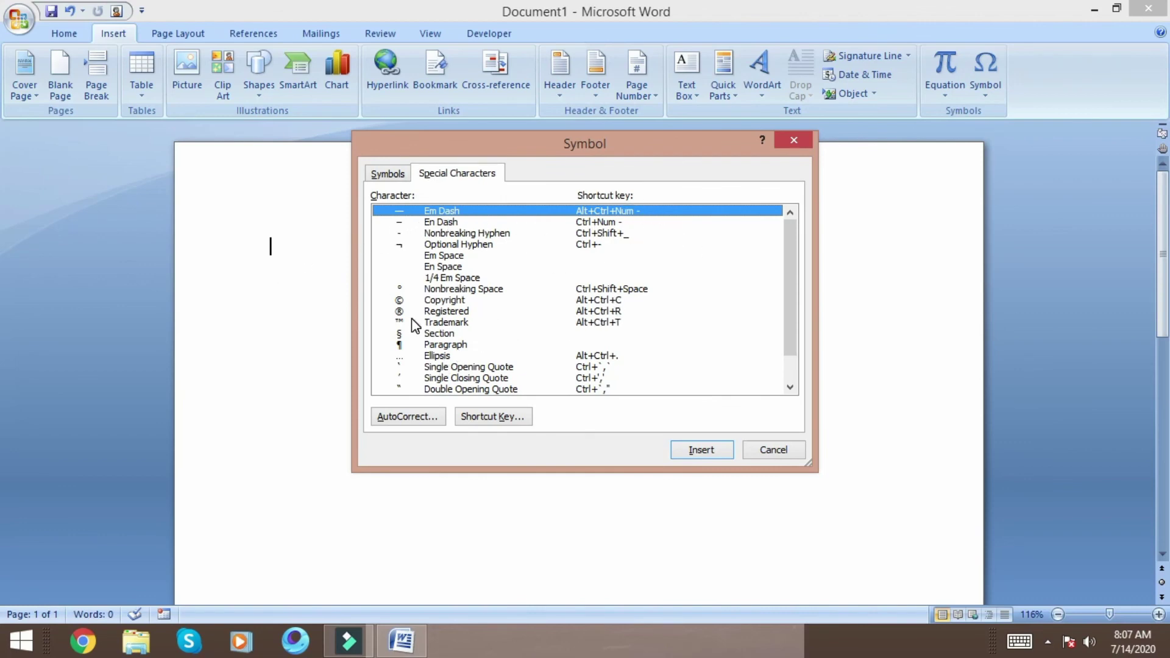
Insert the Copyright symbol © from Special Characters and return to the document after it.
left_click(435, 301)
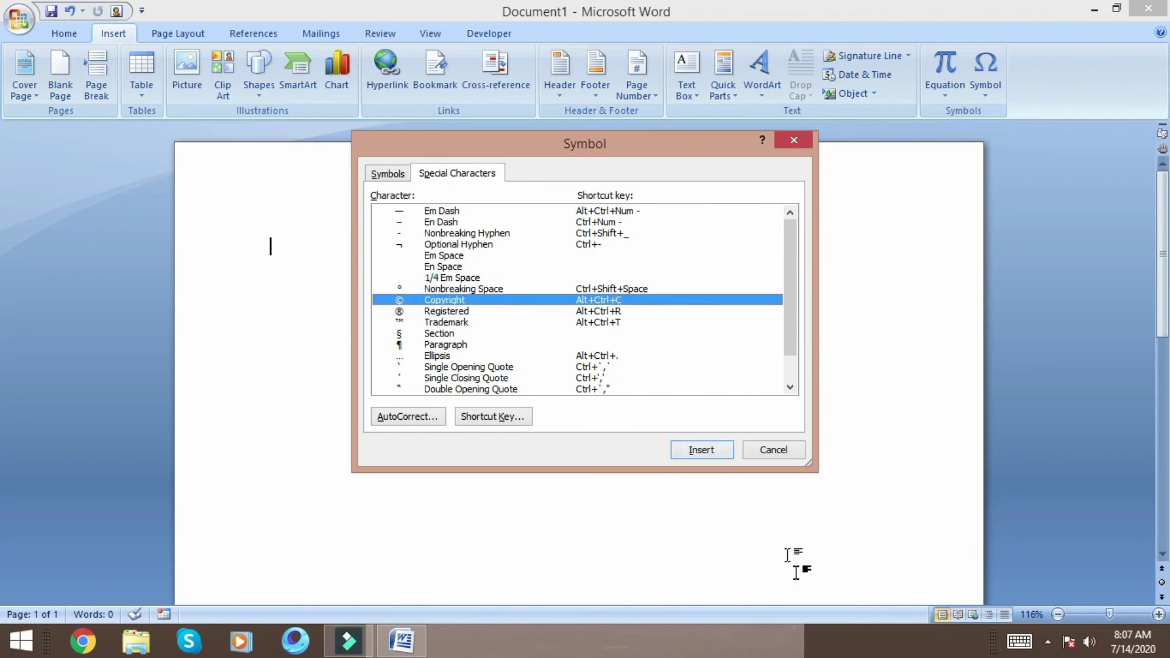
left_click(728, 455)
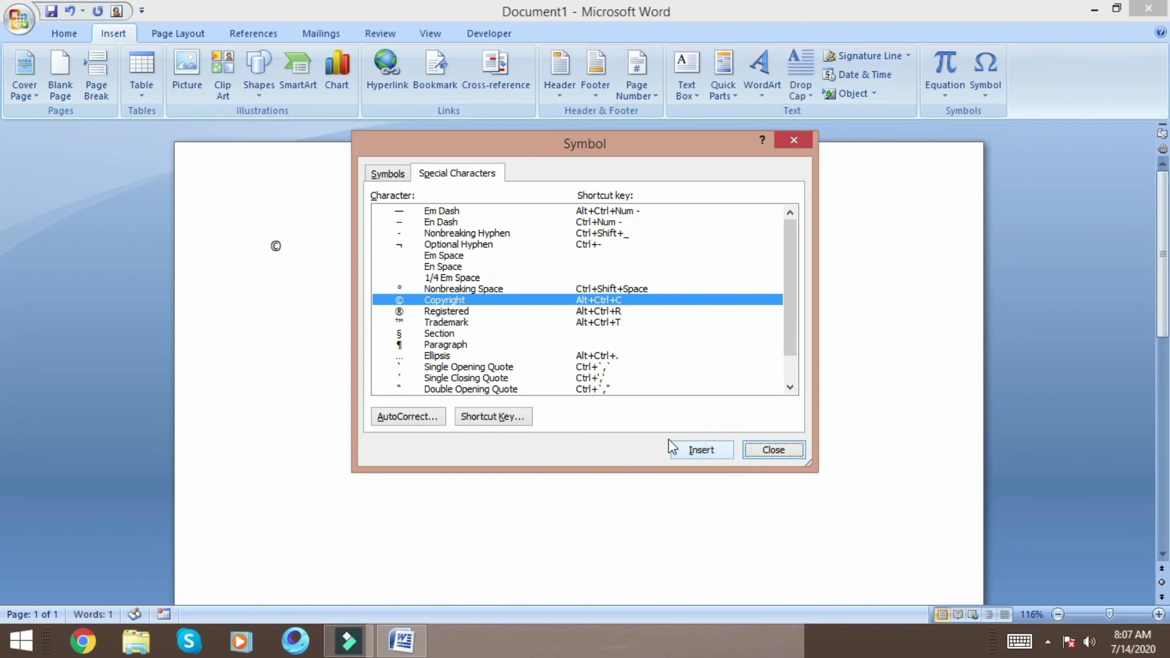
left_click(255, 232)
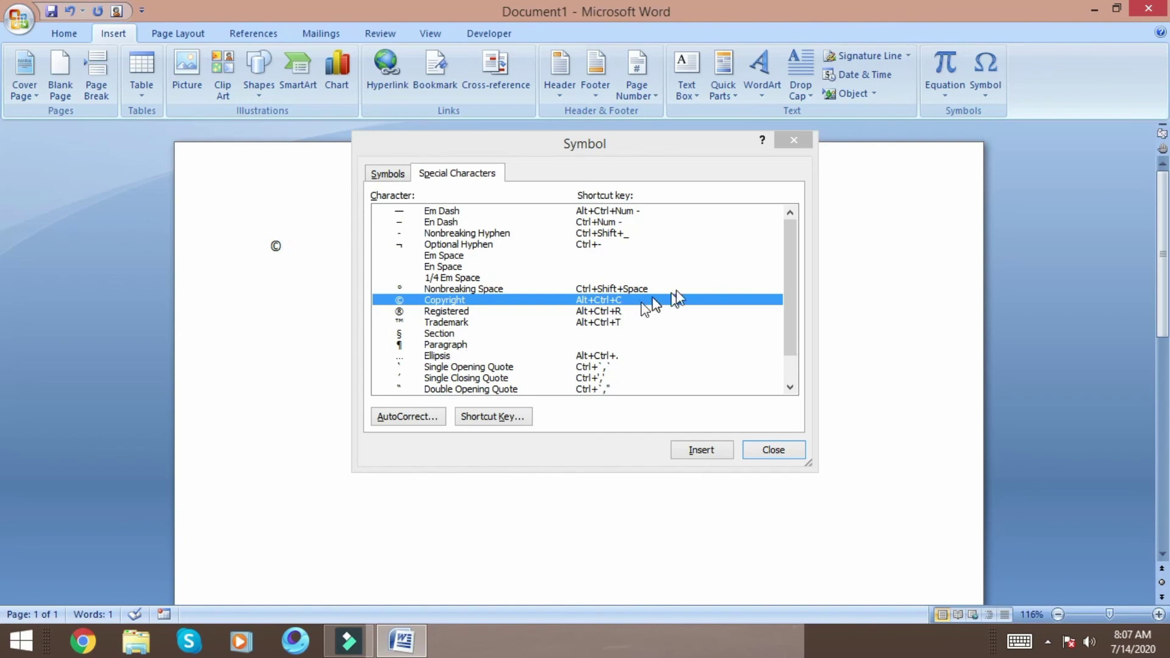
Add the Paragraph mark ¶ after the © from Special Characters, then close the Symbol dialog.
left_click(787, 249)
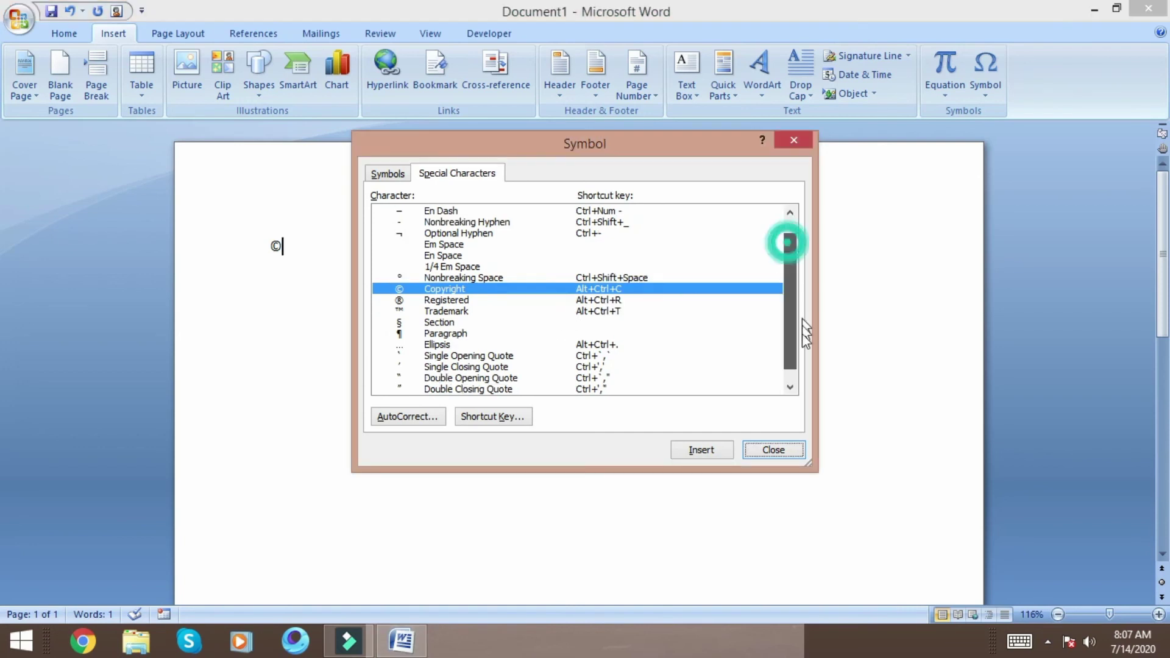
scroll(787, 250, "down", 1)
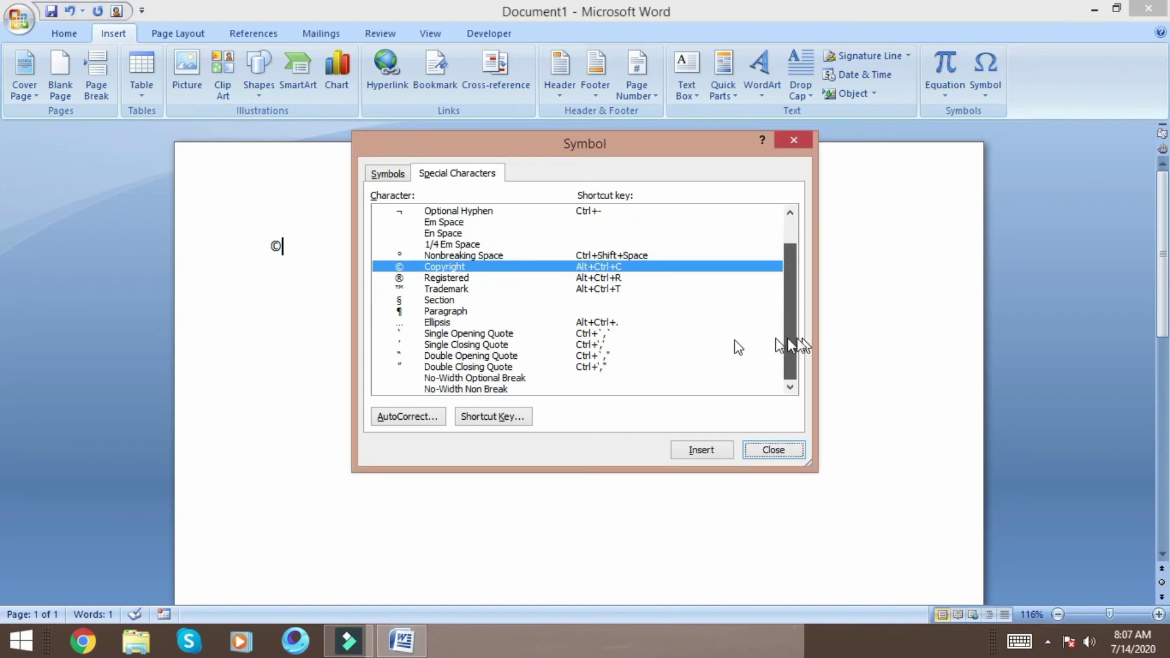
left_click(454, 311)
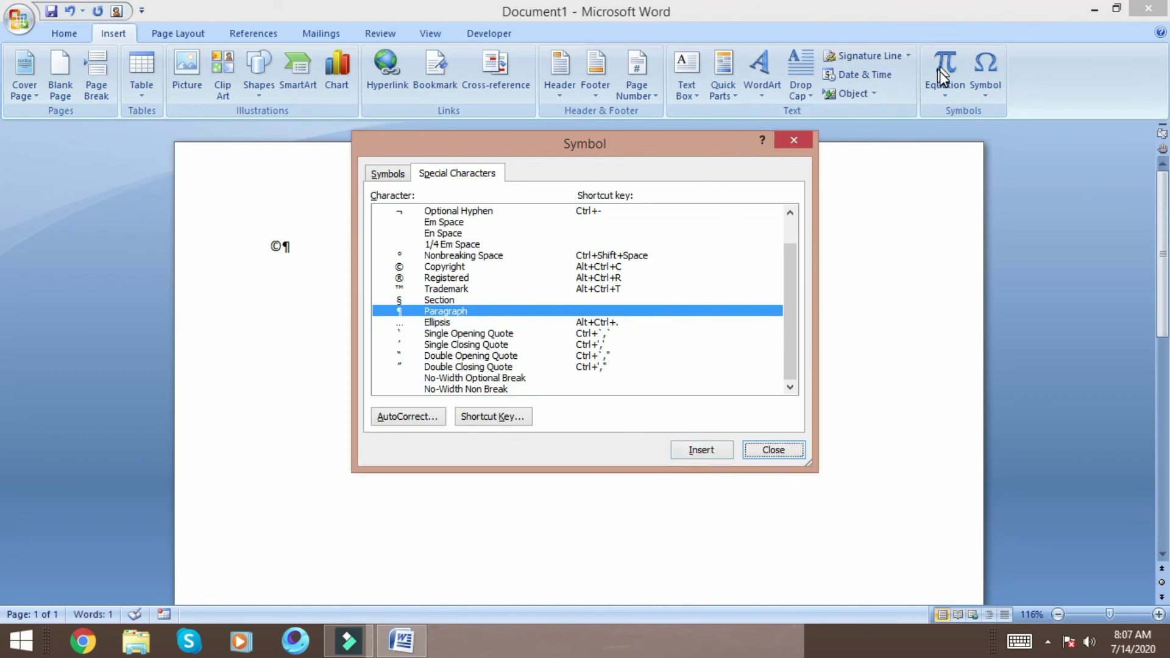
left_click(796, 140)
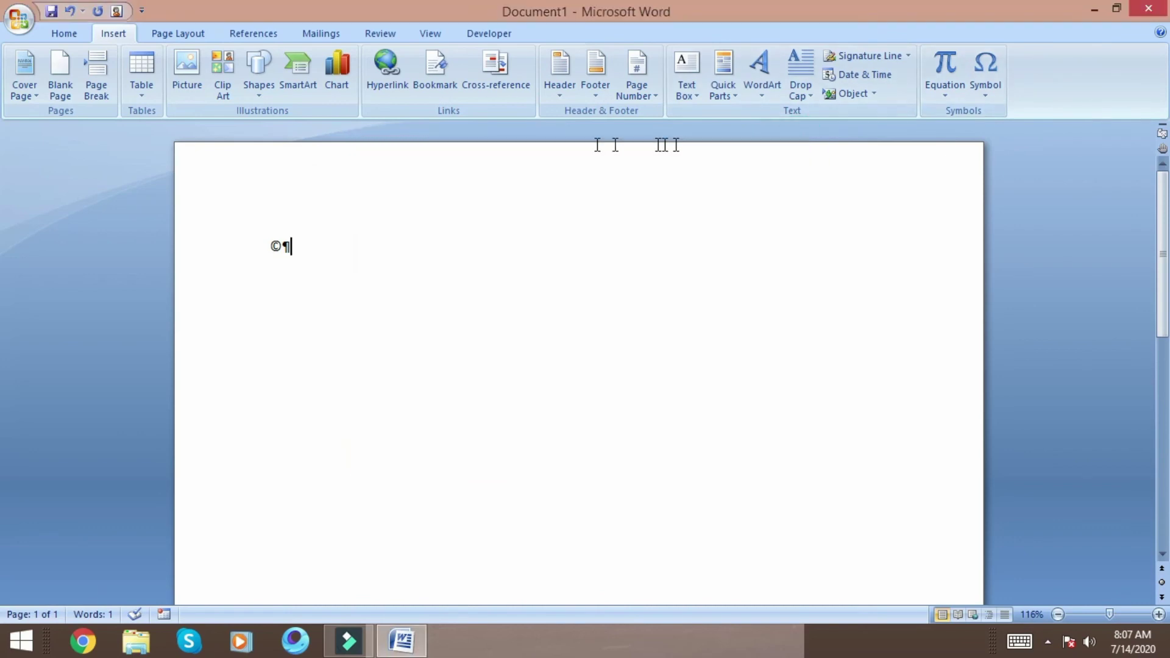